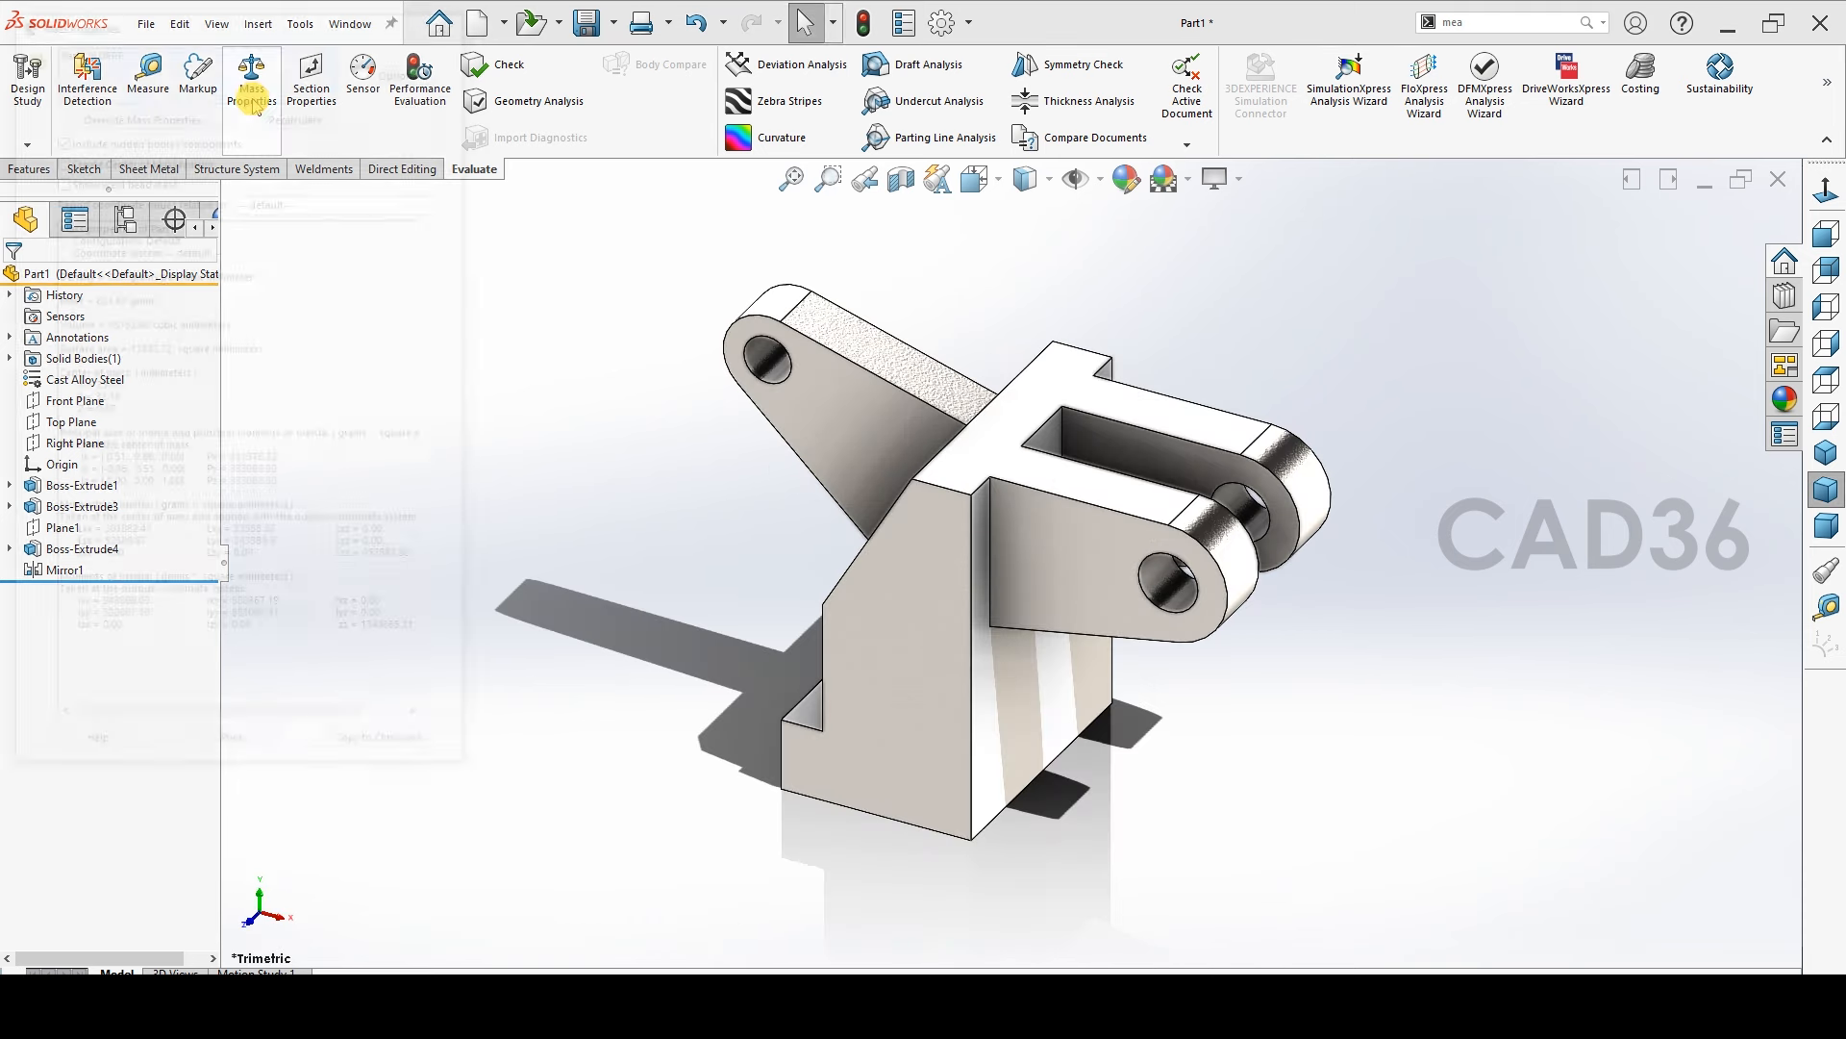
Open the mass properties of the finished bracket part and examine its mass
click(251, 94)
triple_click(192, 296)
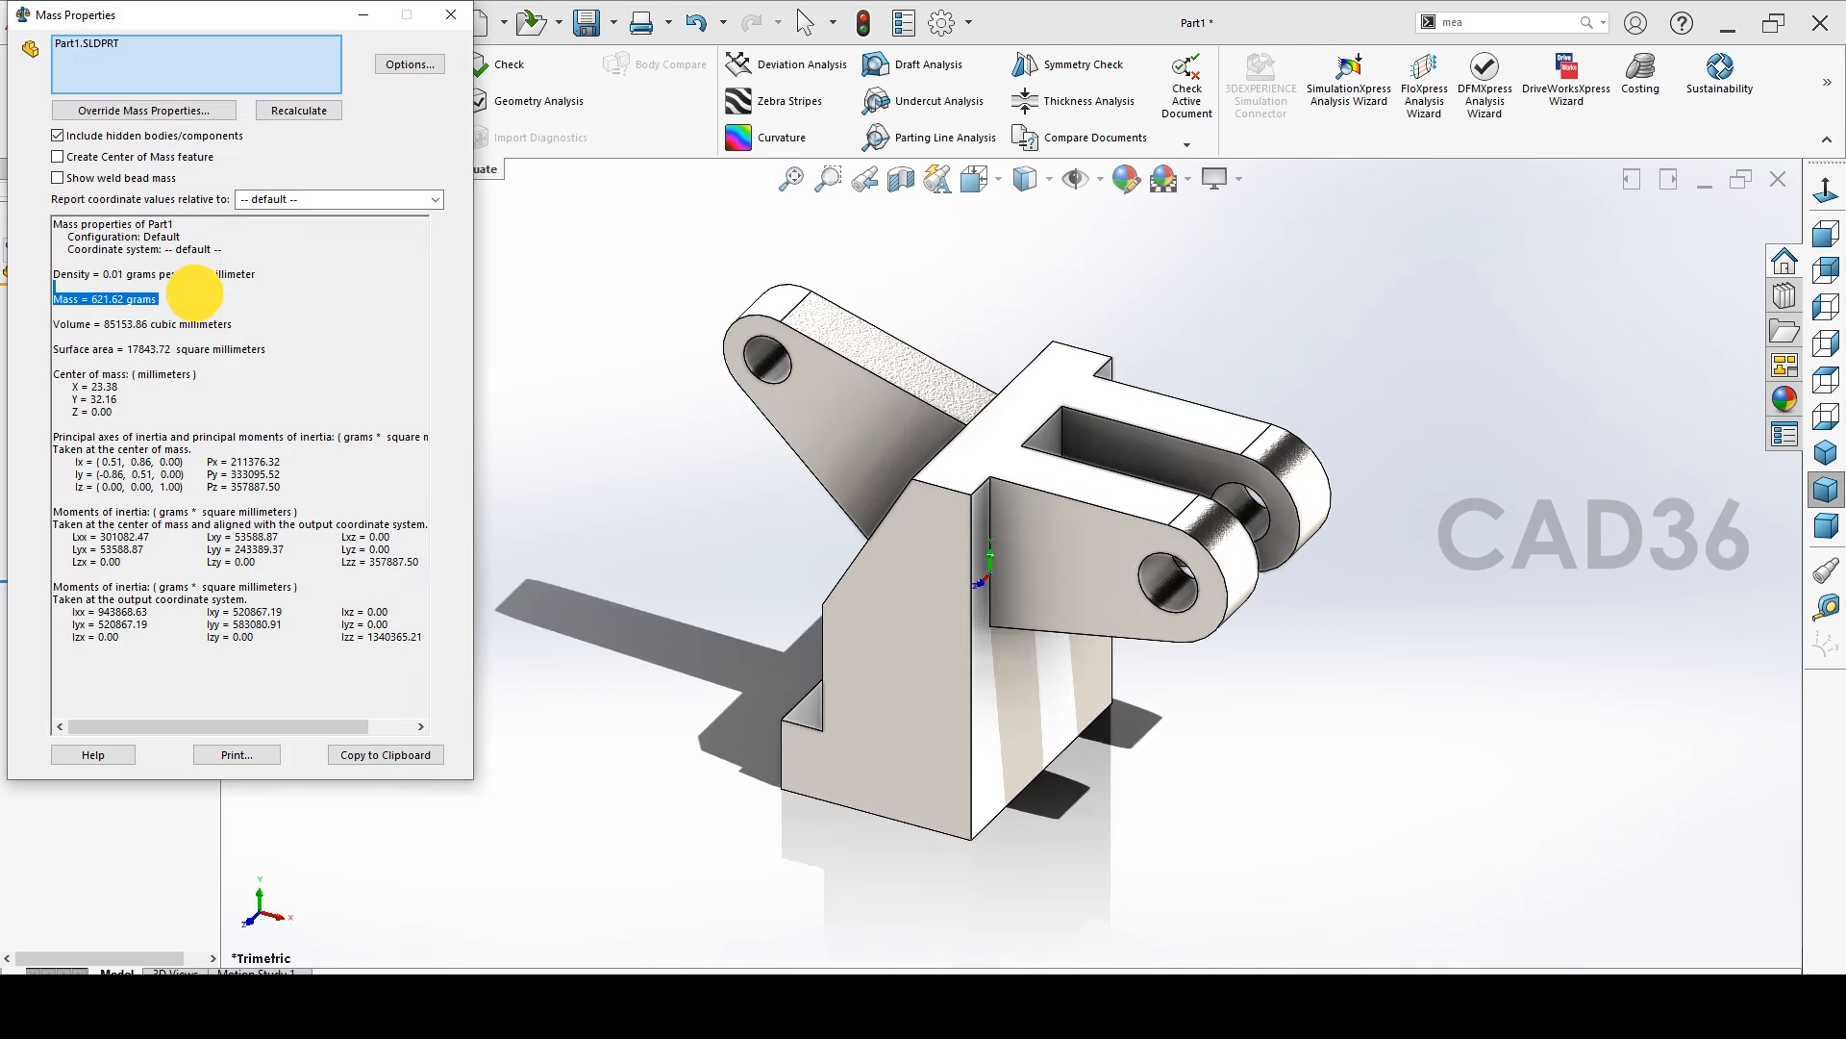
click(192, 311)
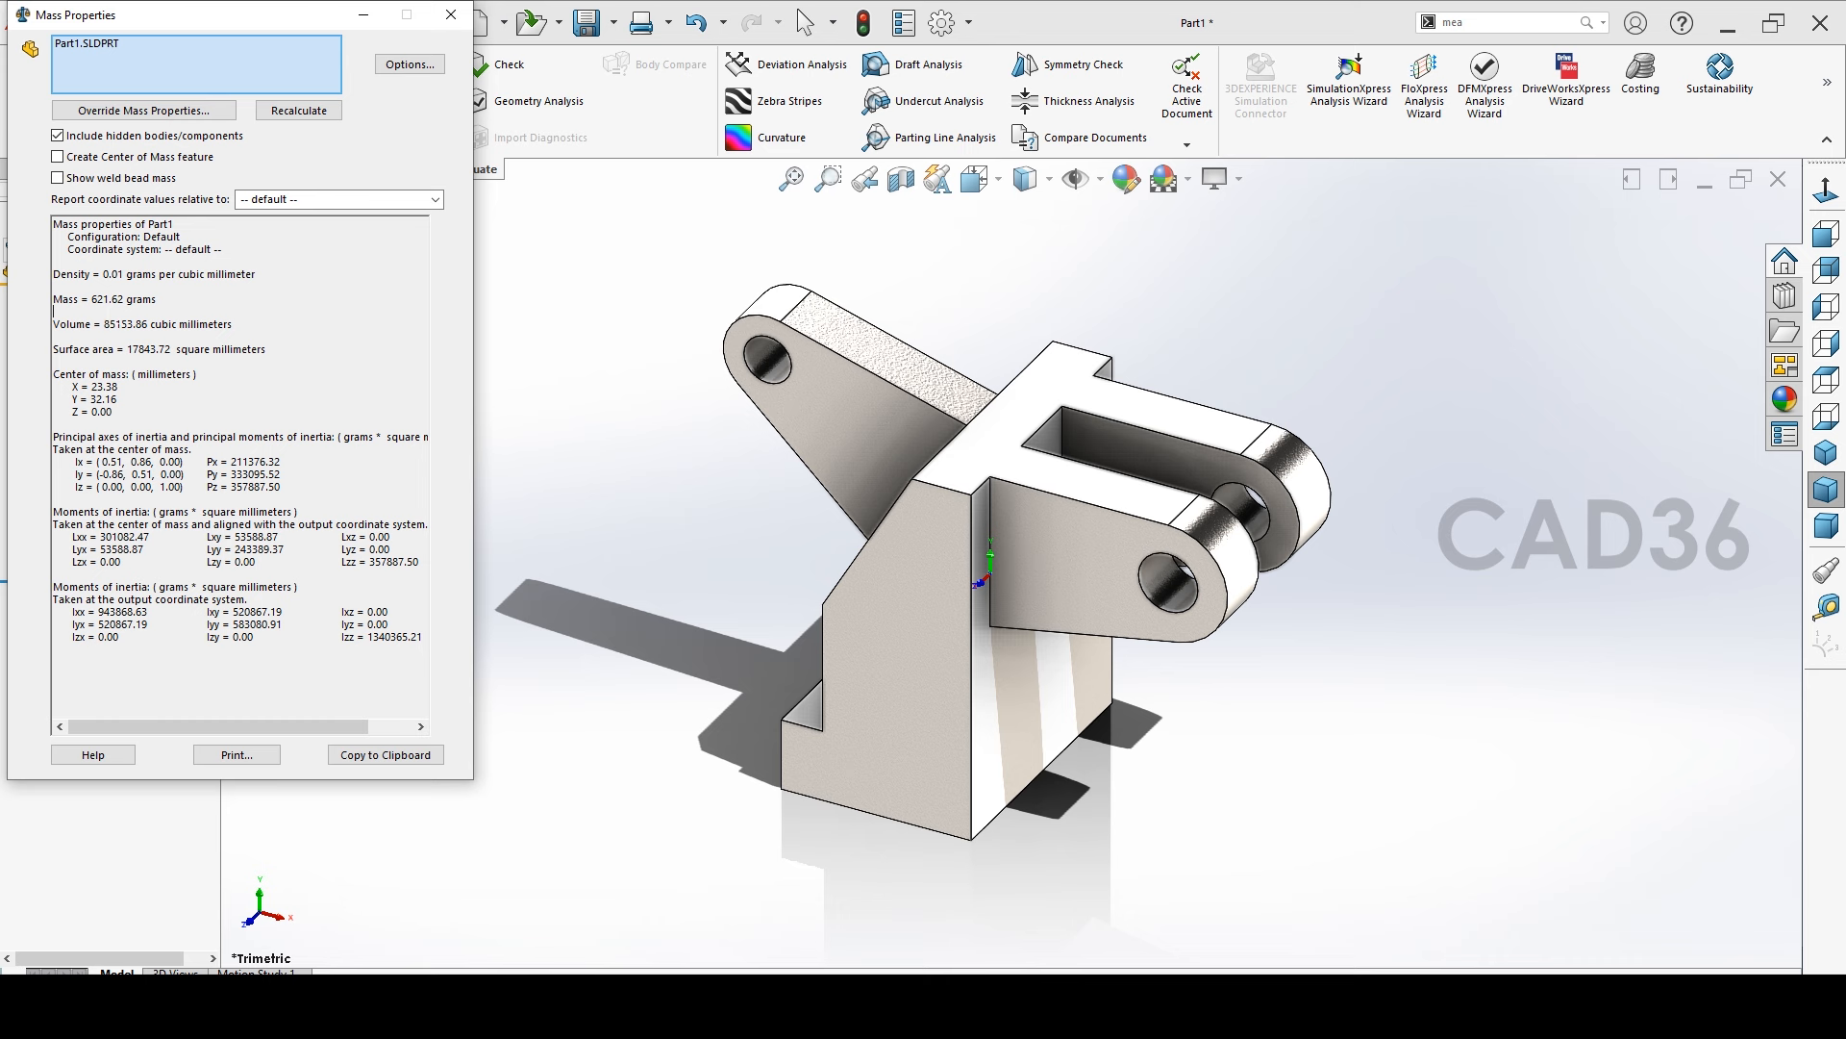
drag(108, 299, 189, 303)
Switch the mass property units to custom settings with mass in kilograms and three decimal places
click(407, 64)
drag(261, 131, 391, 145)
click(317, 225)
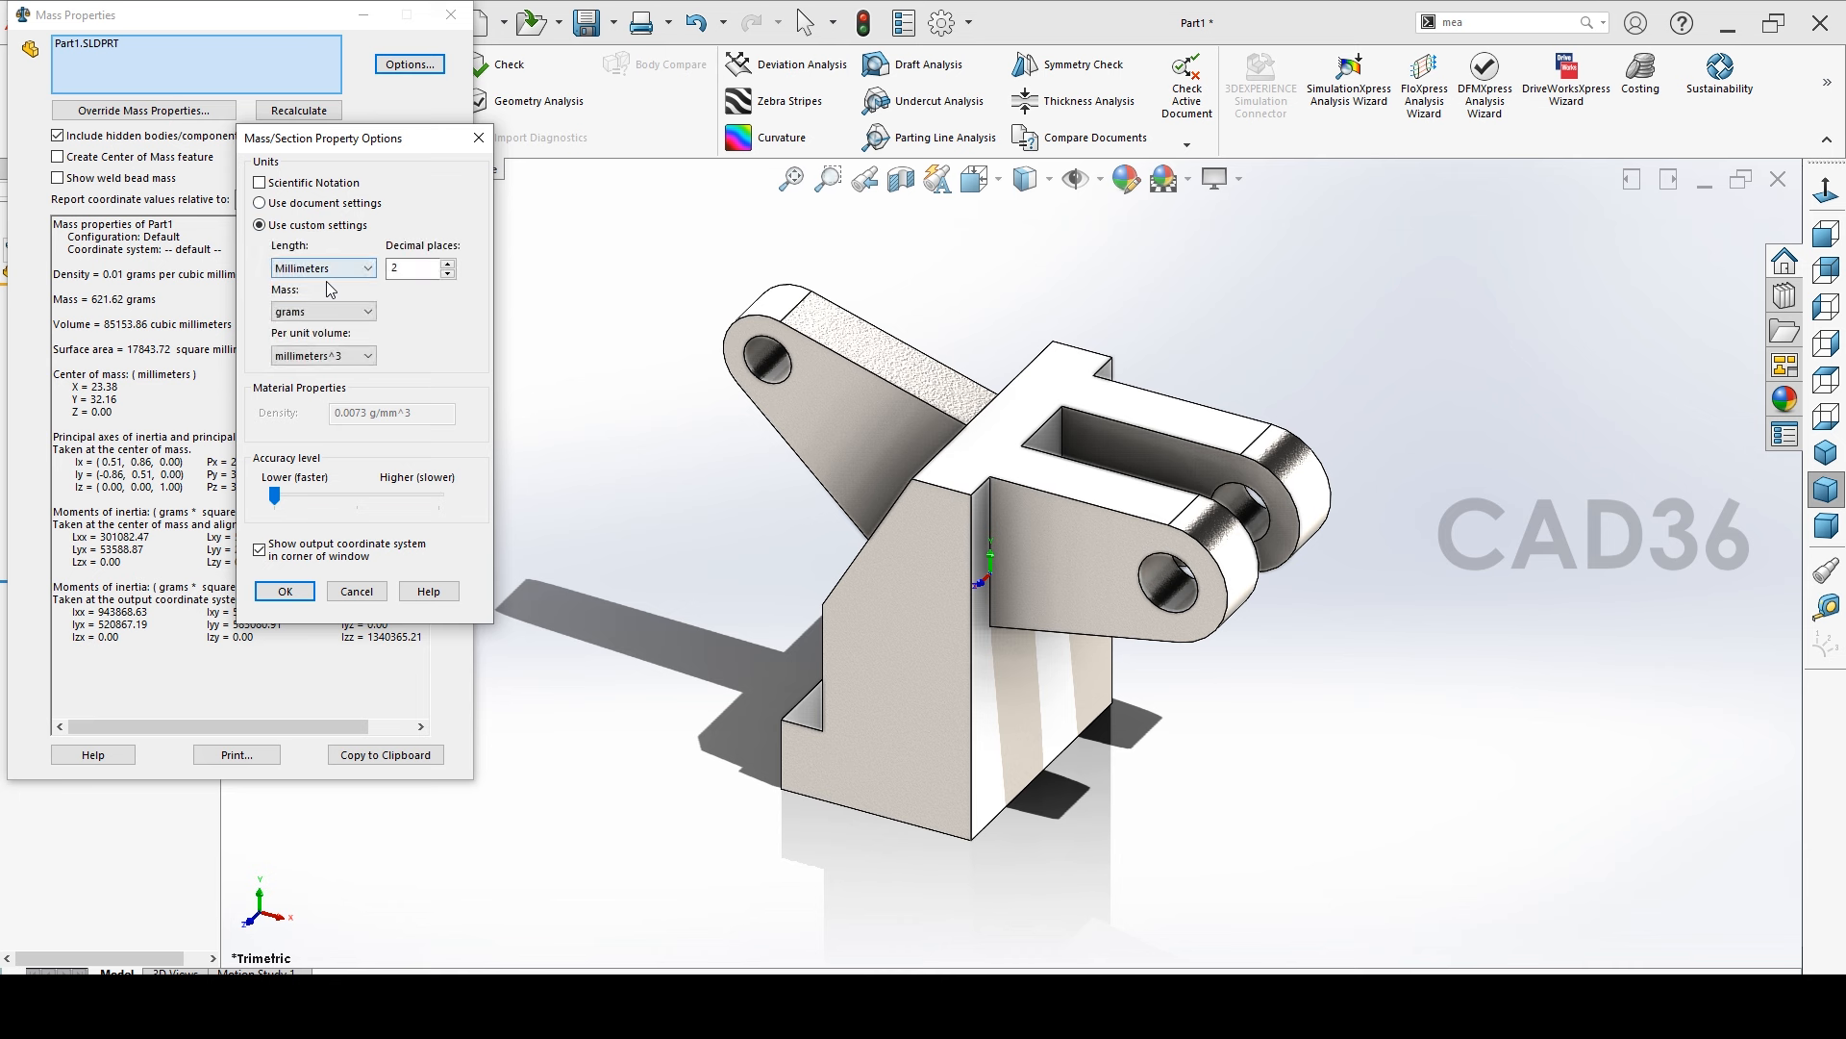
click(325, 312)
click(299, 354)
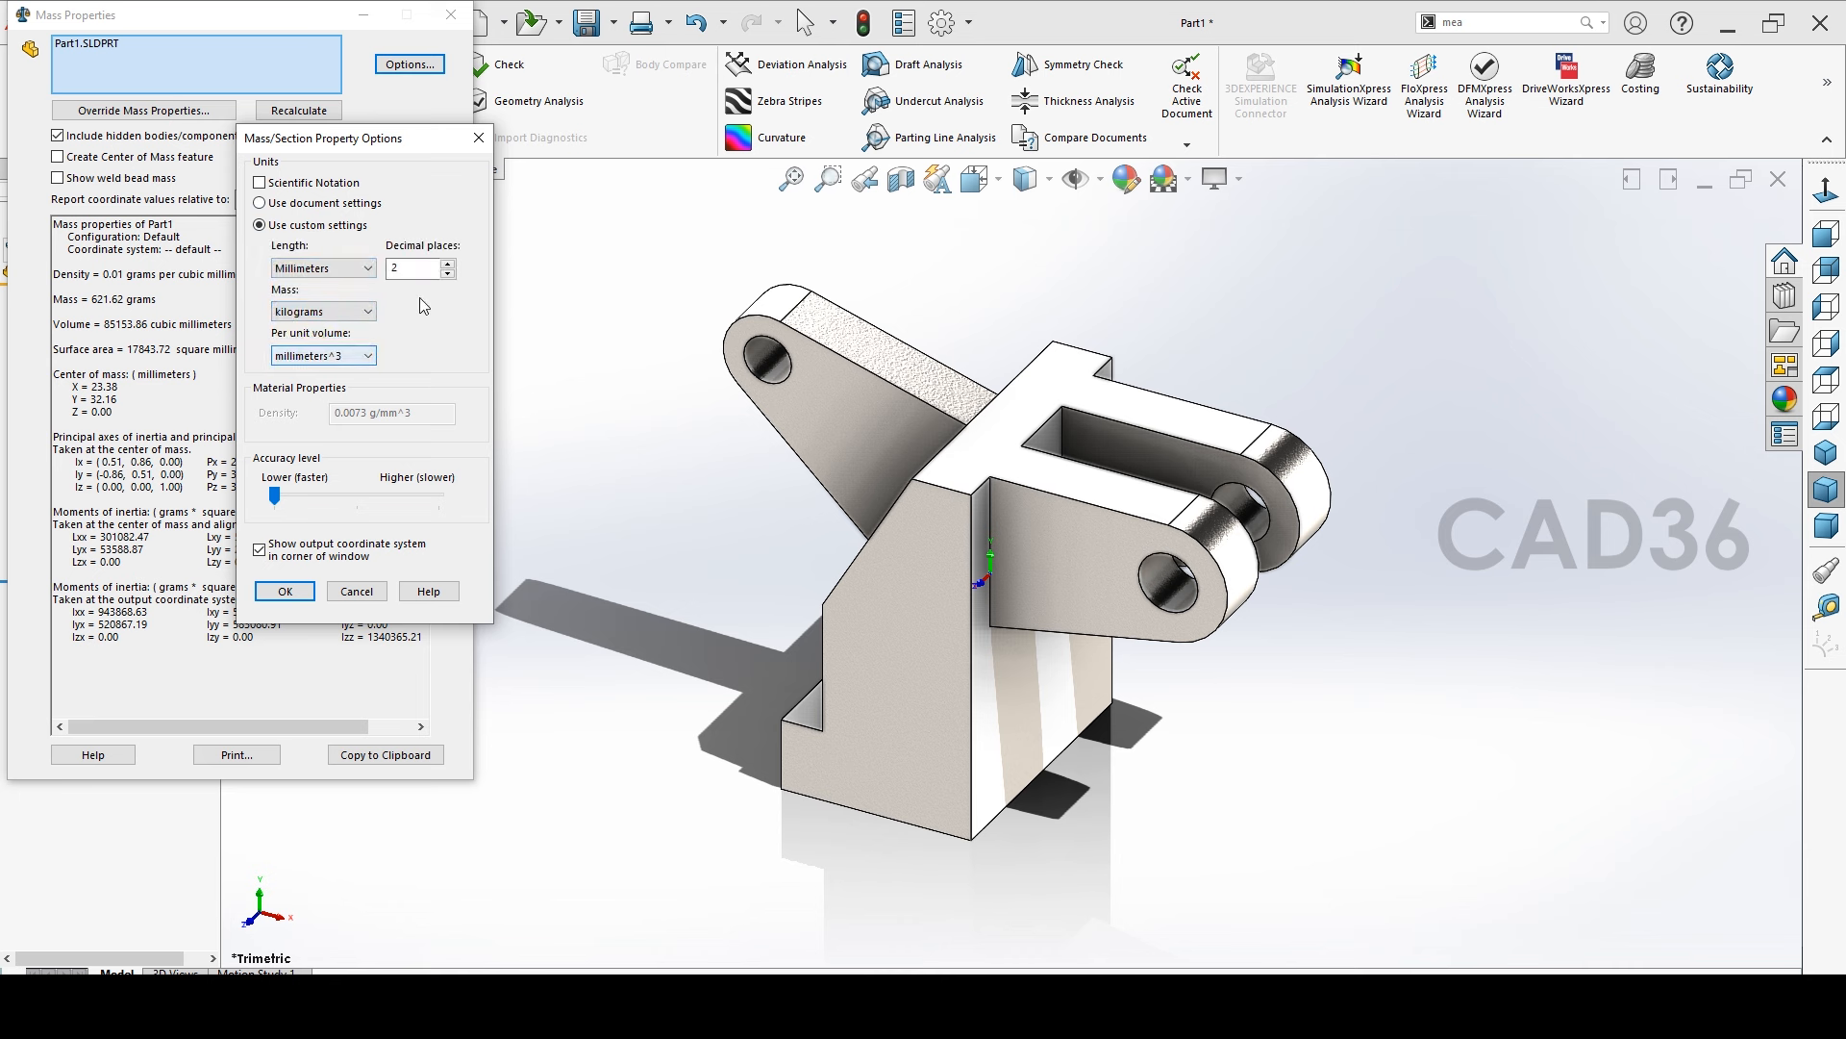
click(448, 264)
click(284, 590)
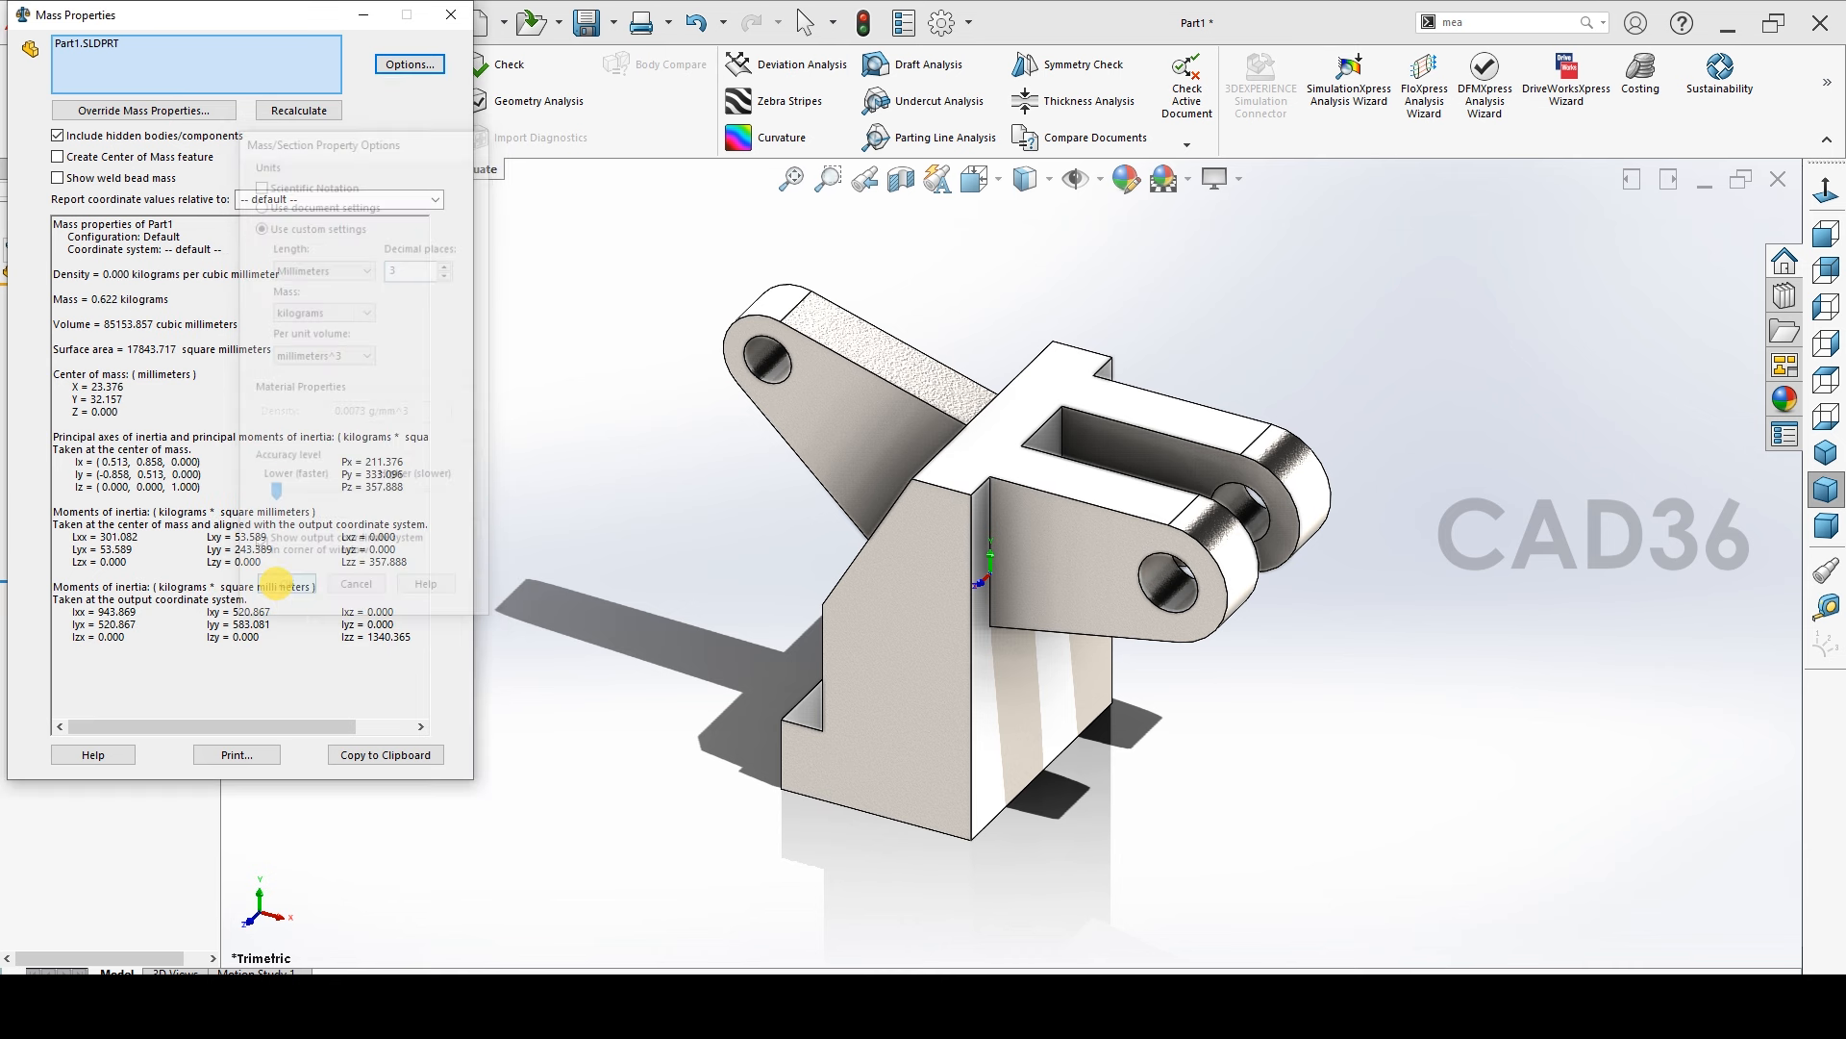
Check the part's mass in kilograms and close the mass properties
drag(83, 299, 238, 304)
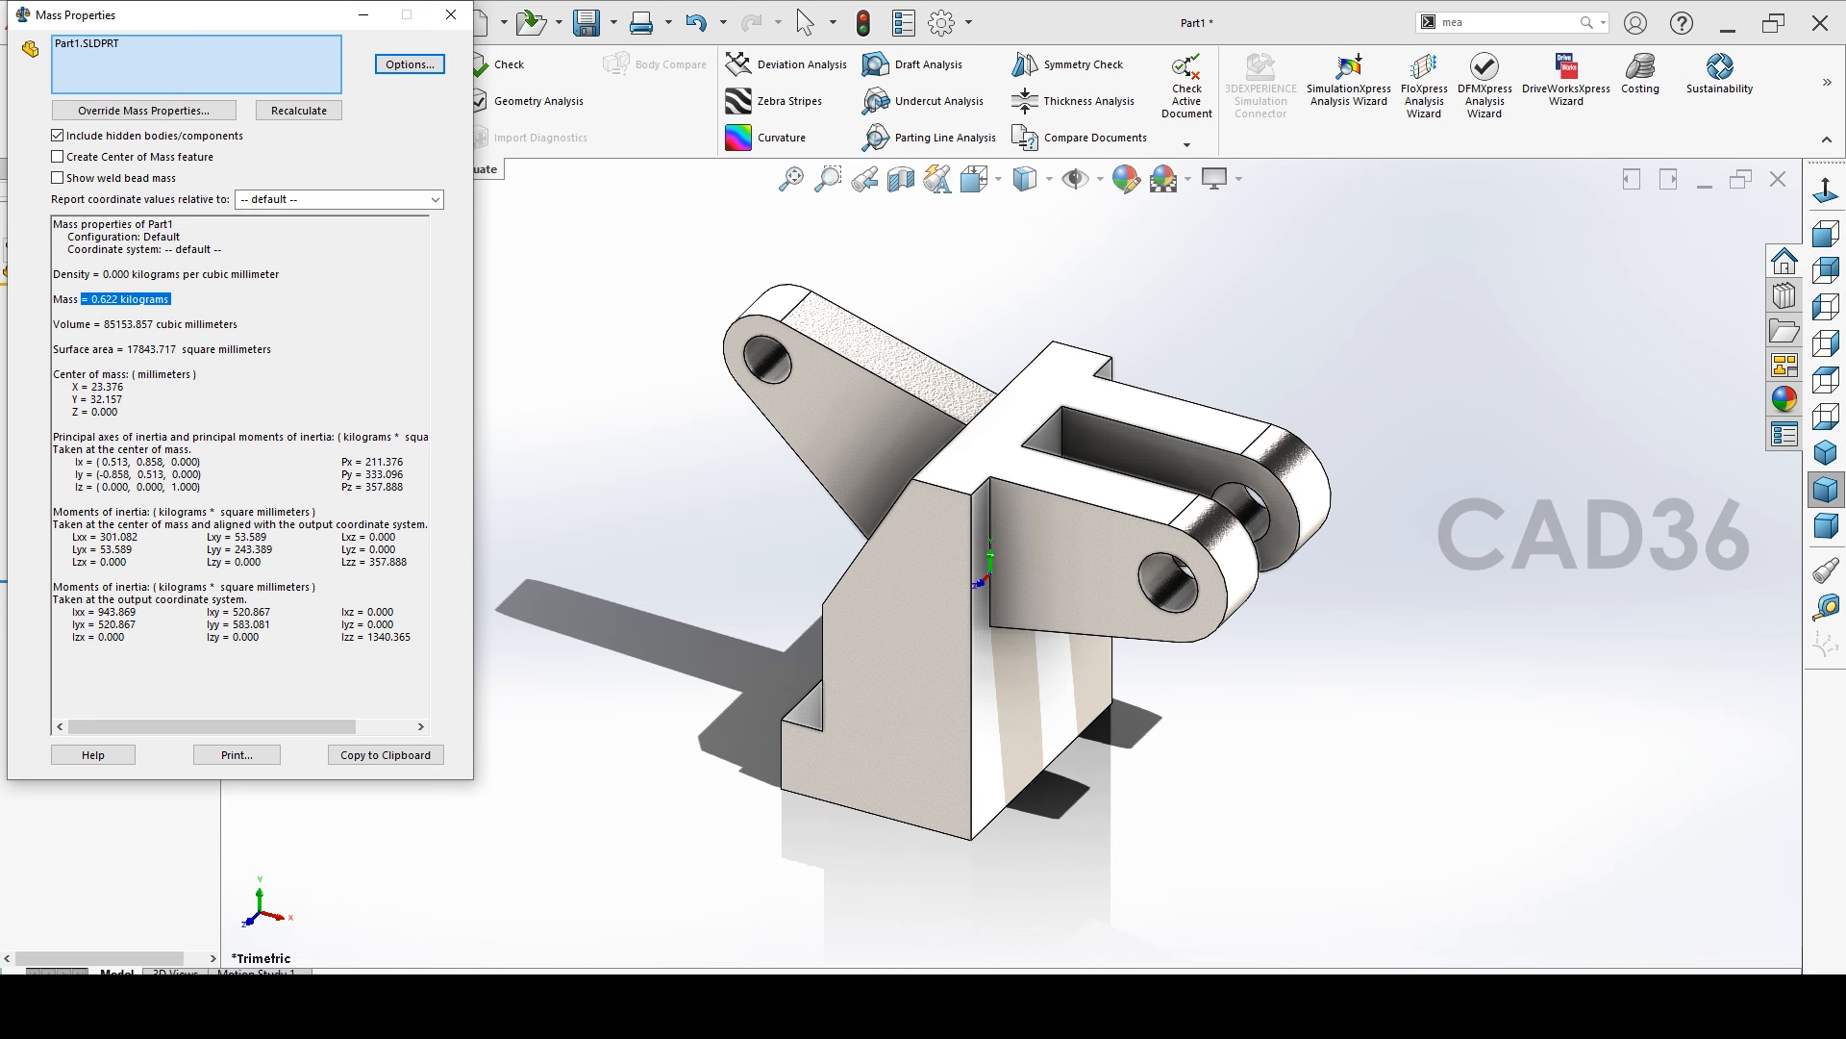
click(272, 318)
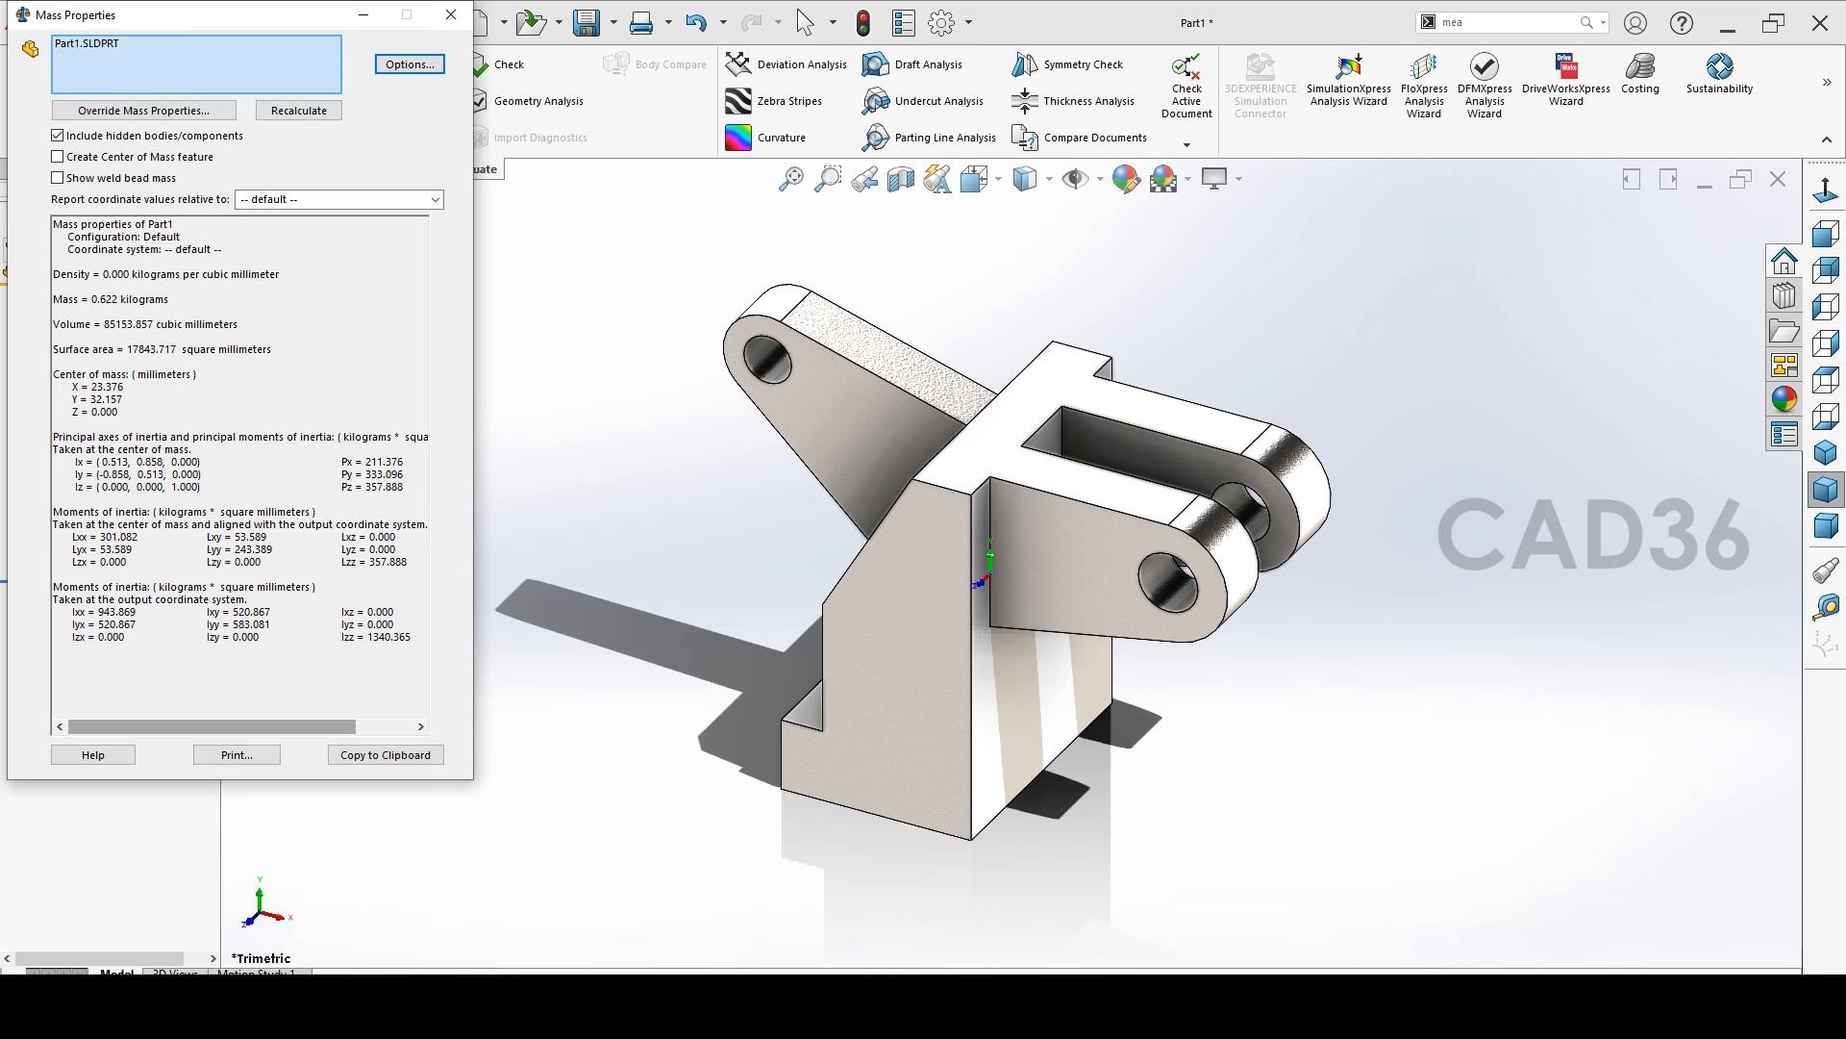
click(451, 16)
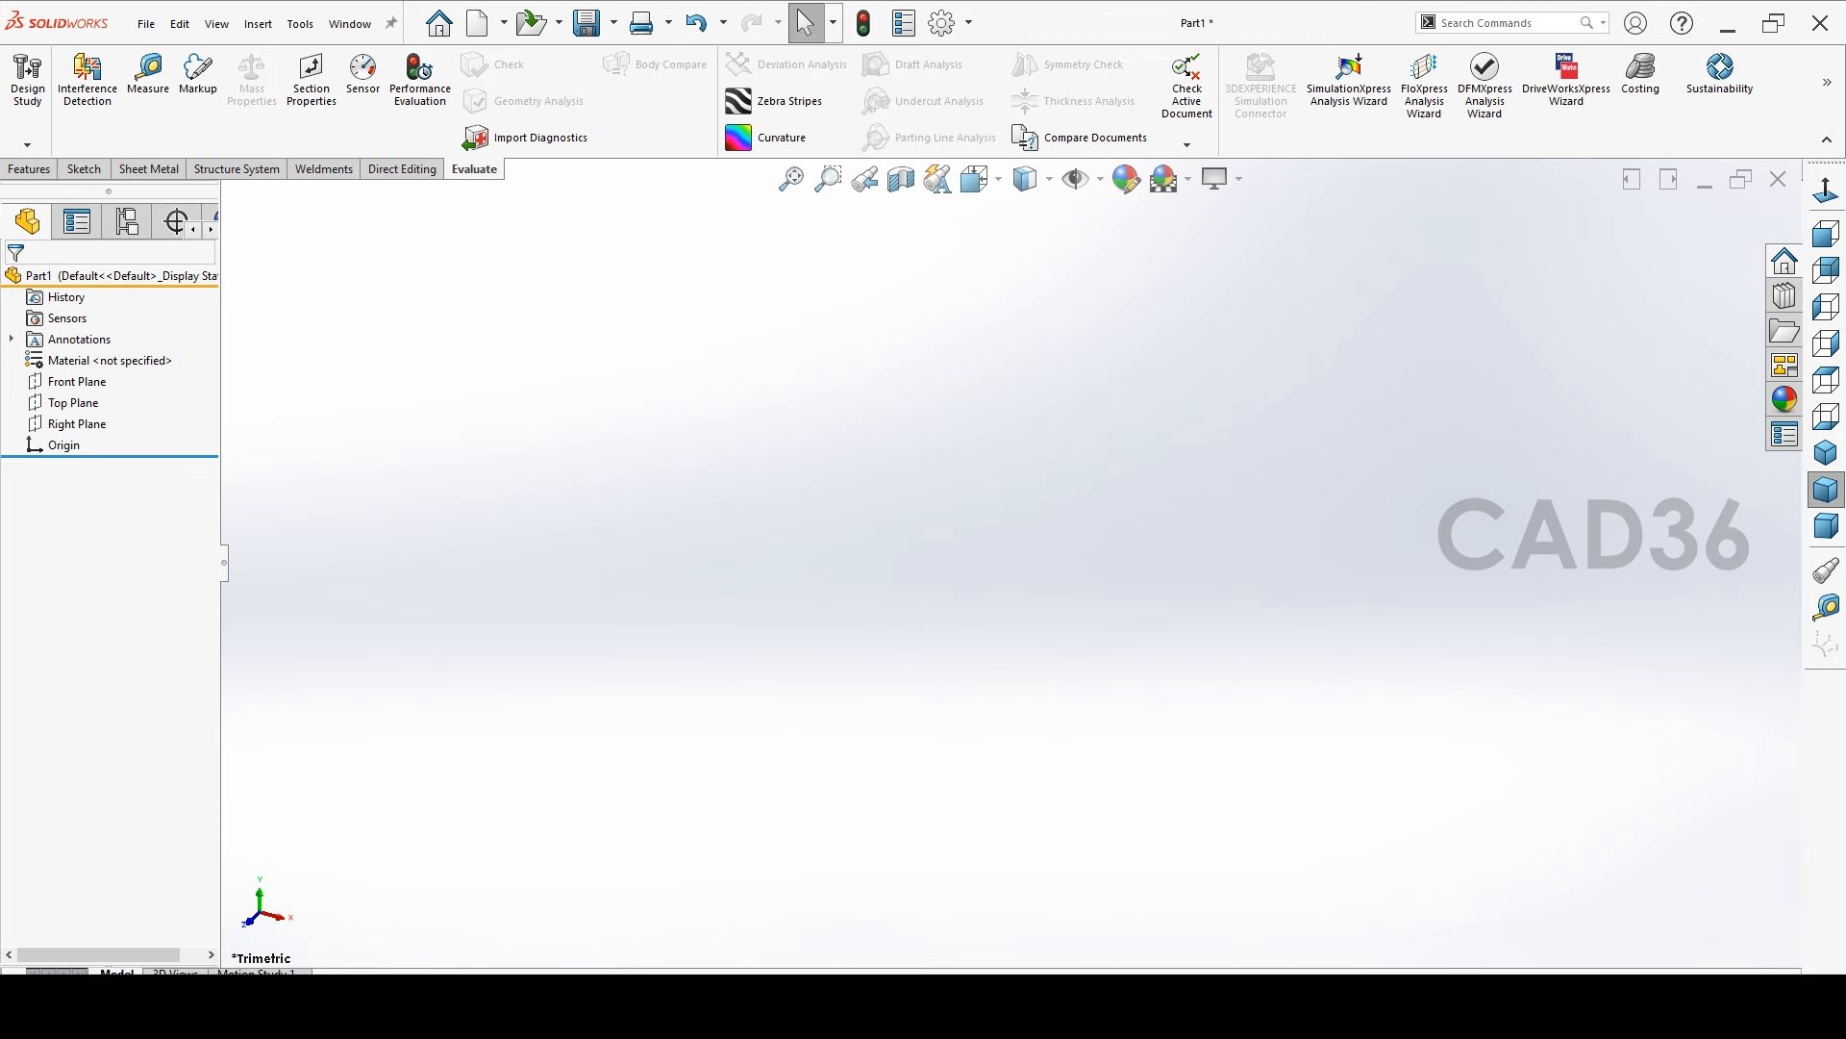
Sketch a closed seven-line stepped profile about 53 mm wide on the Front Plane, starting at the origin, with a sloped upper edge
click(839, 1012)
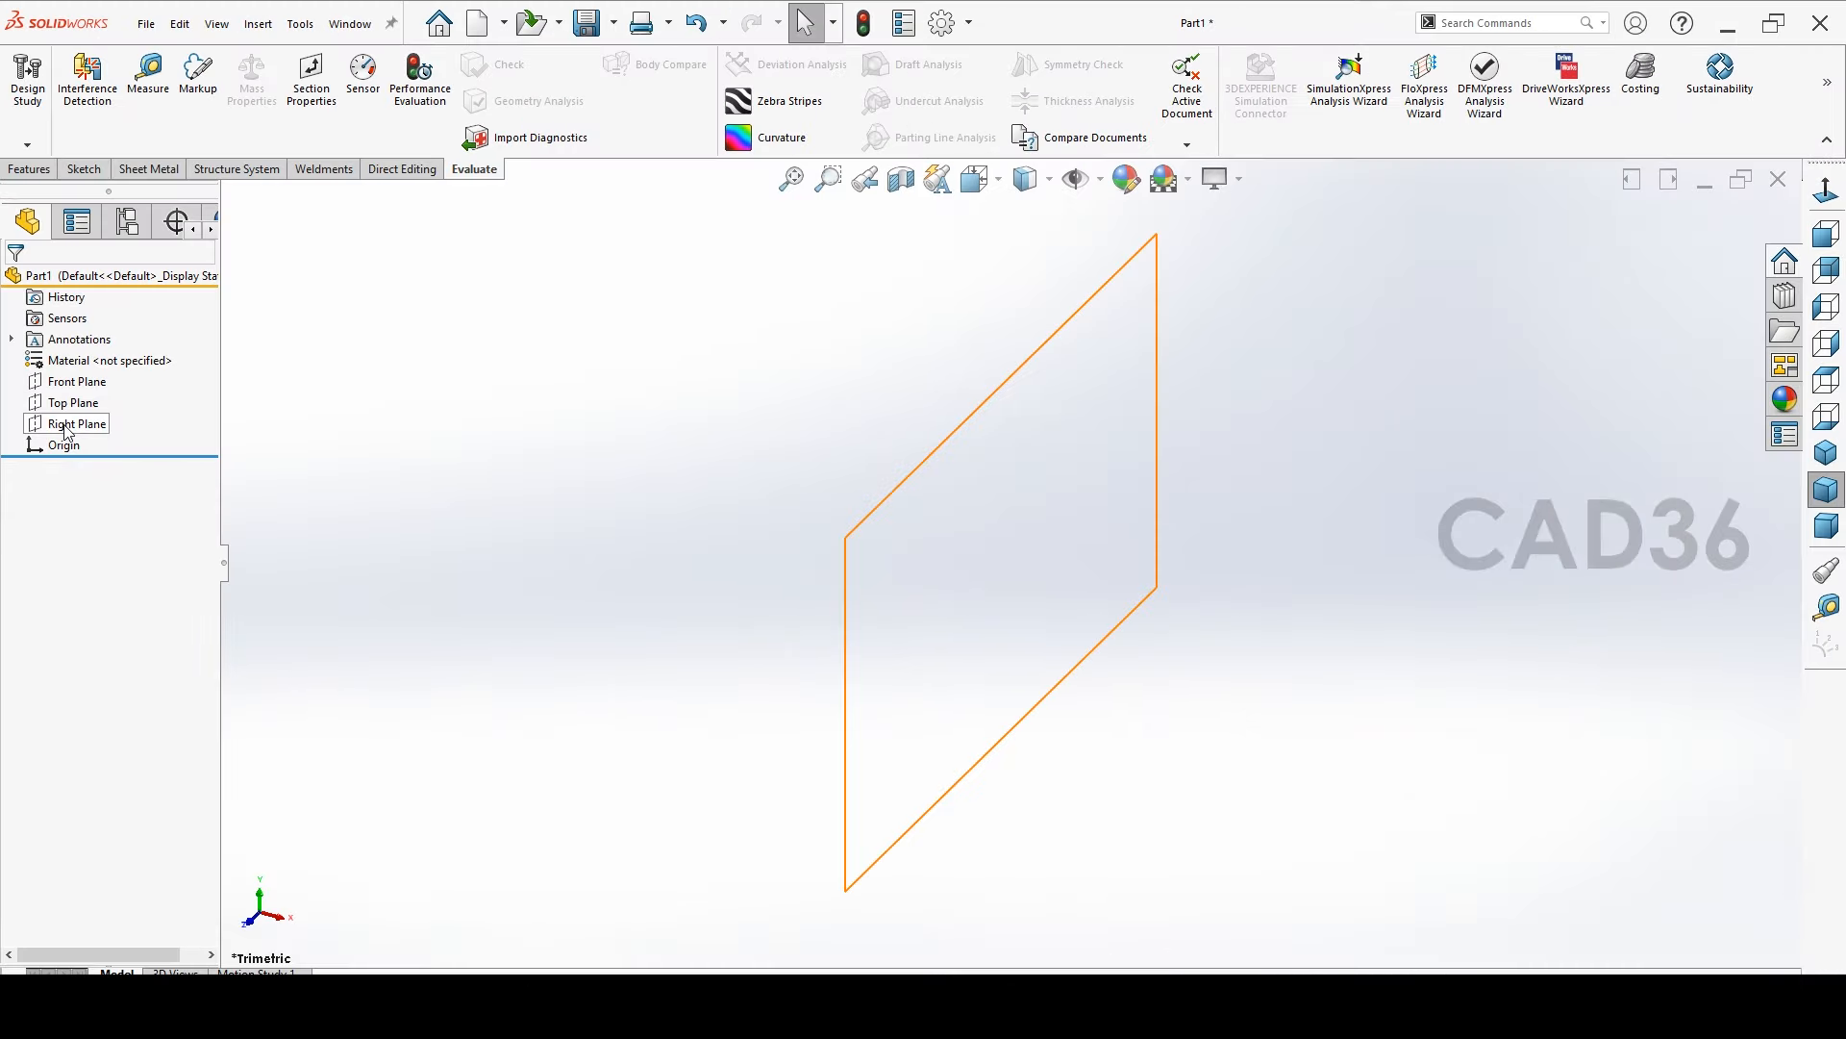
right_click(81, 381)
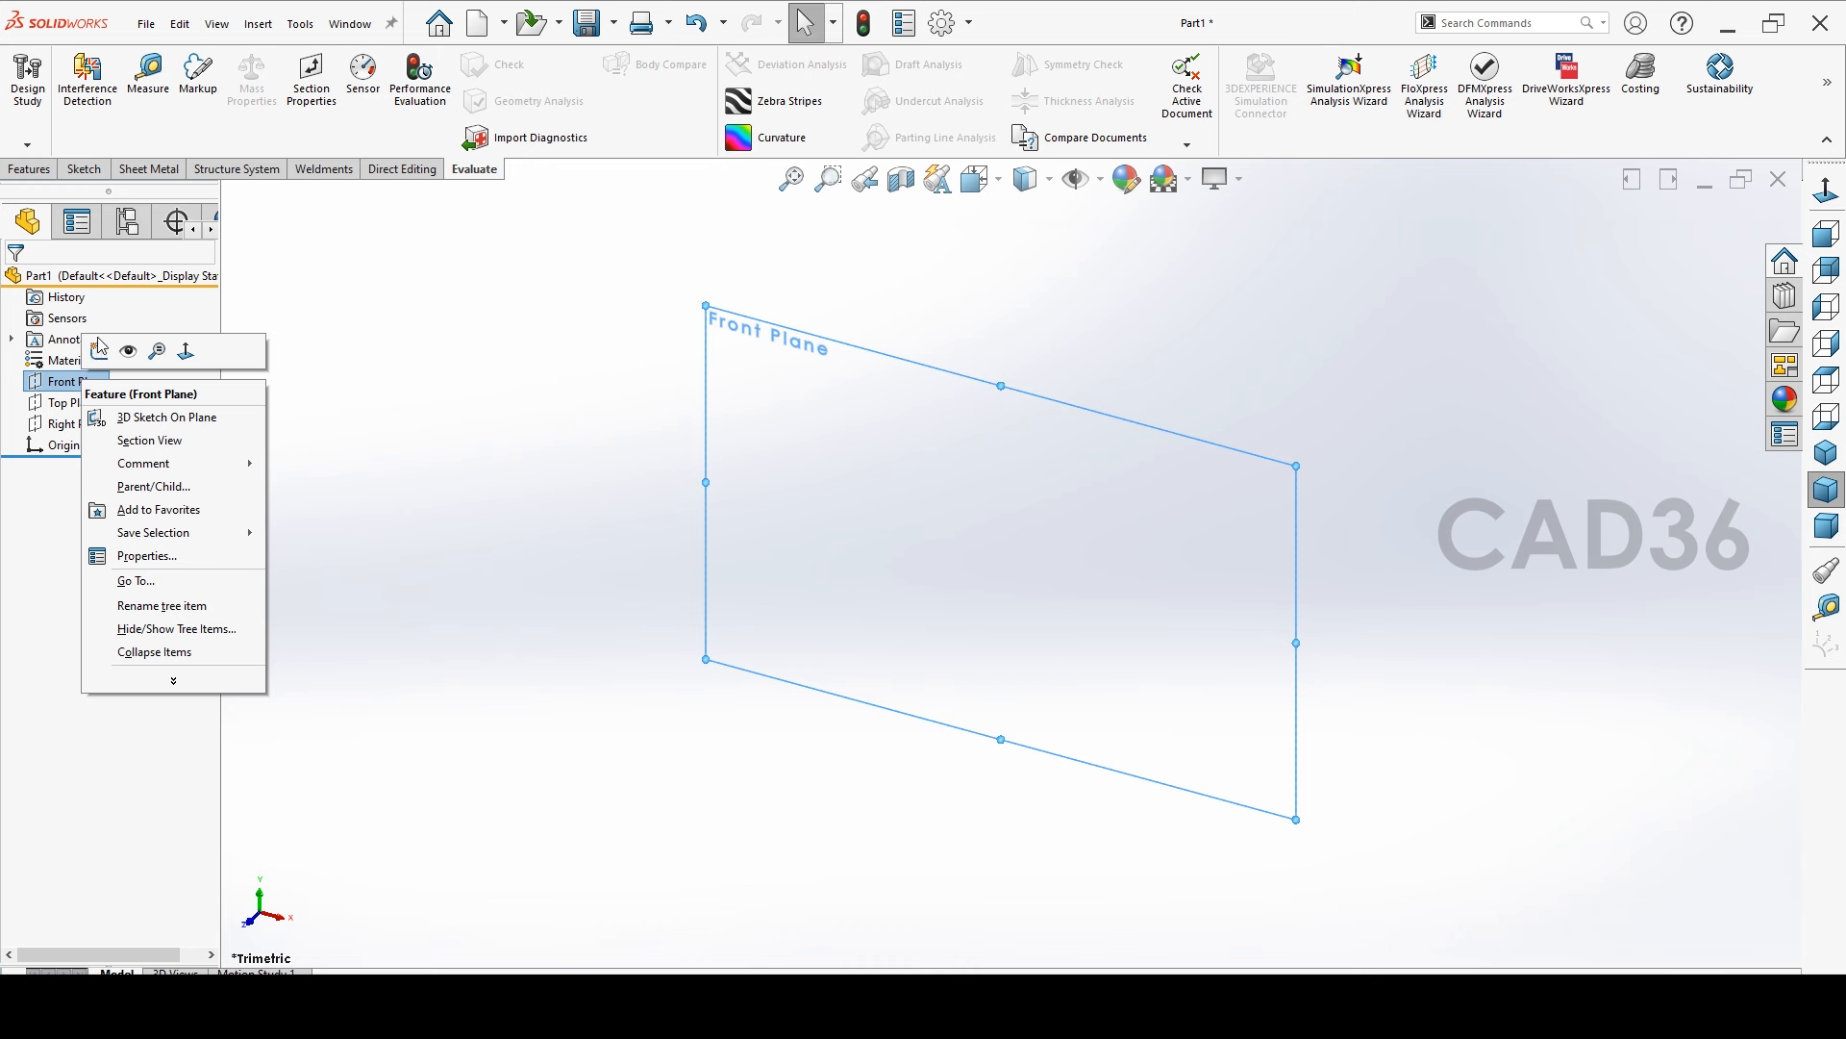
click(99, 350)
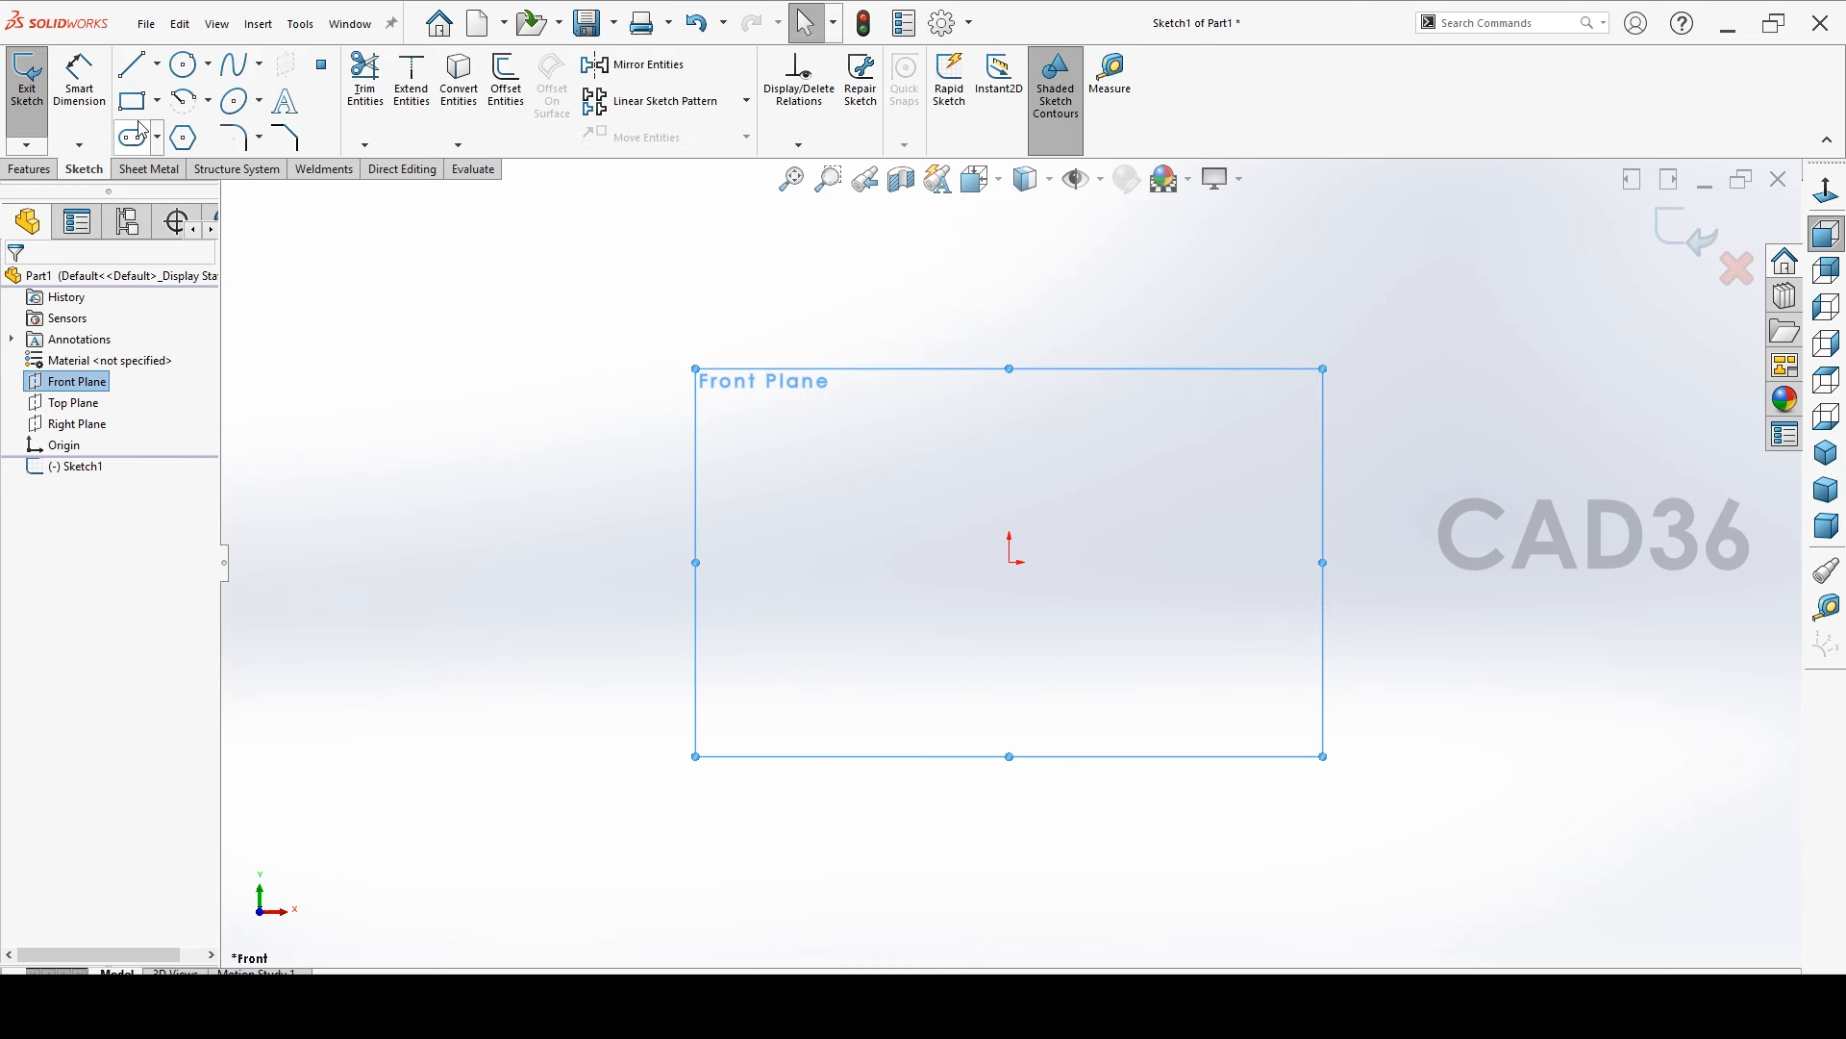
click(131, 64)
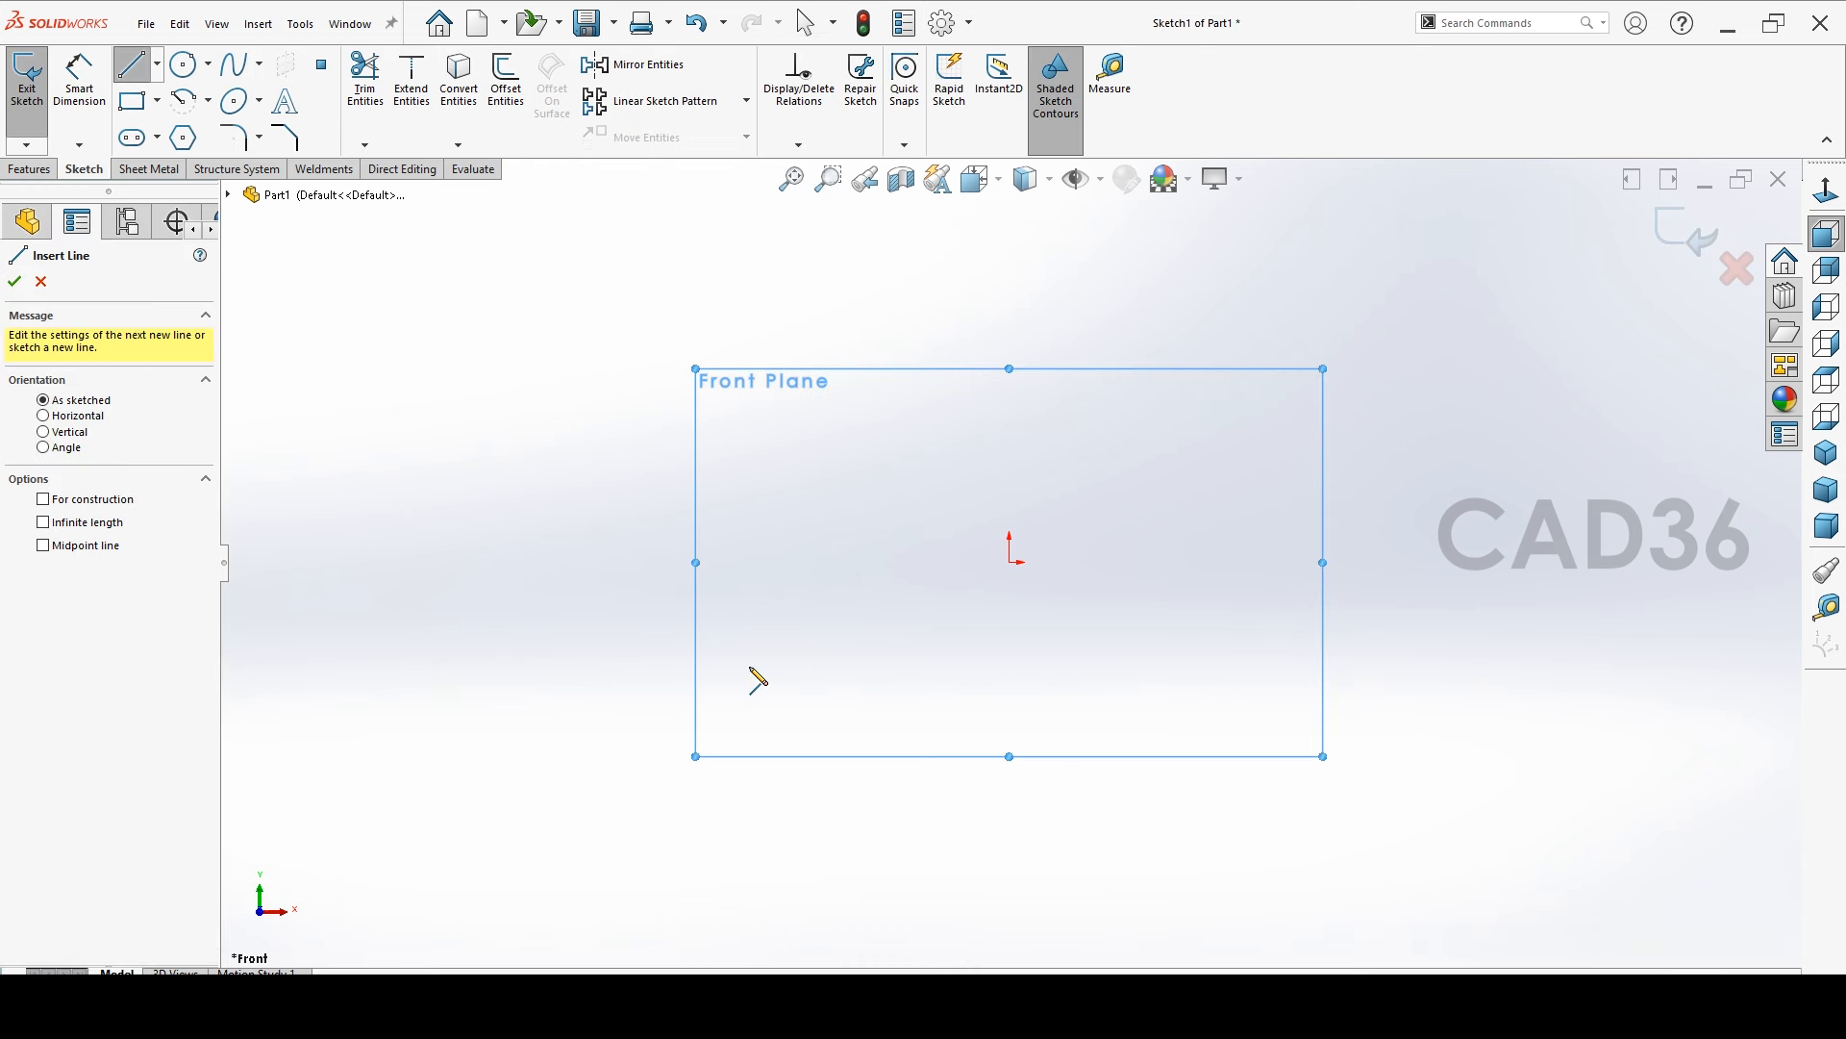
click(1009, 563)
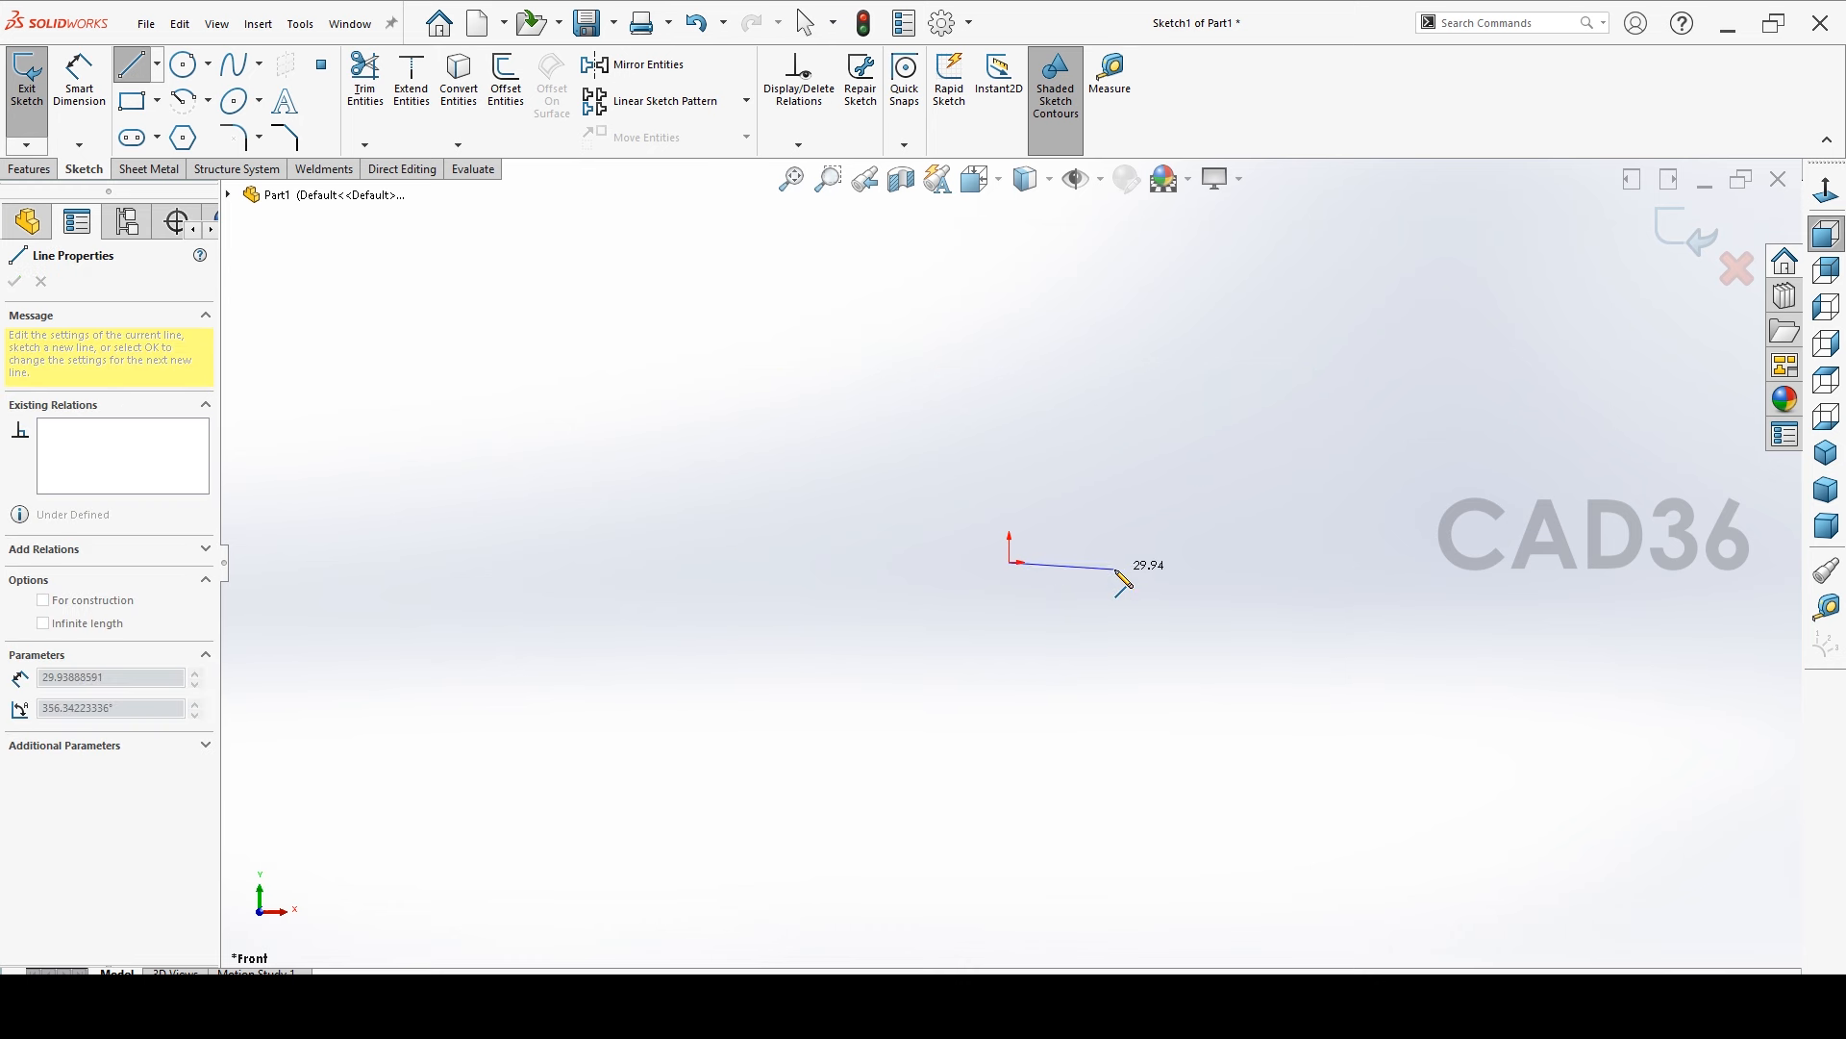
click(1196, 563)
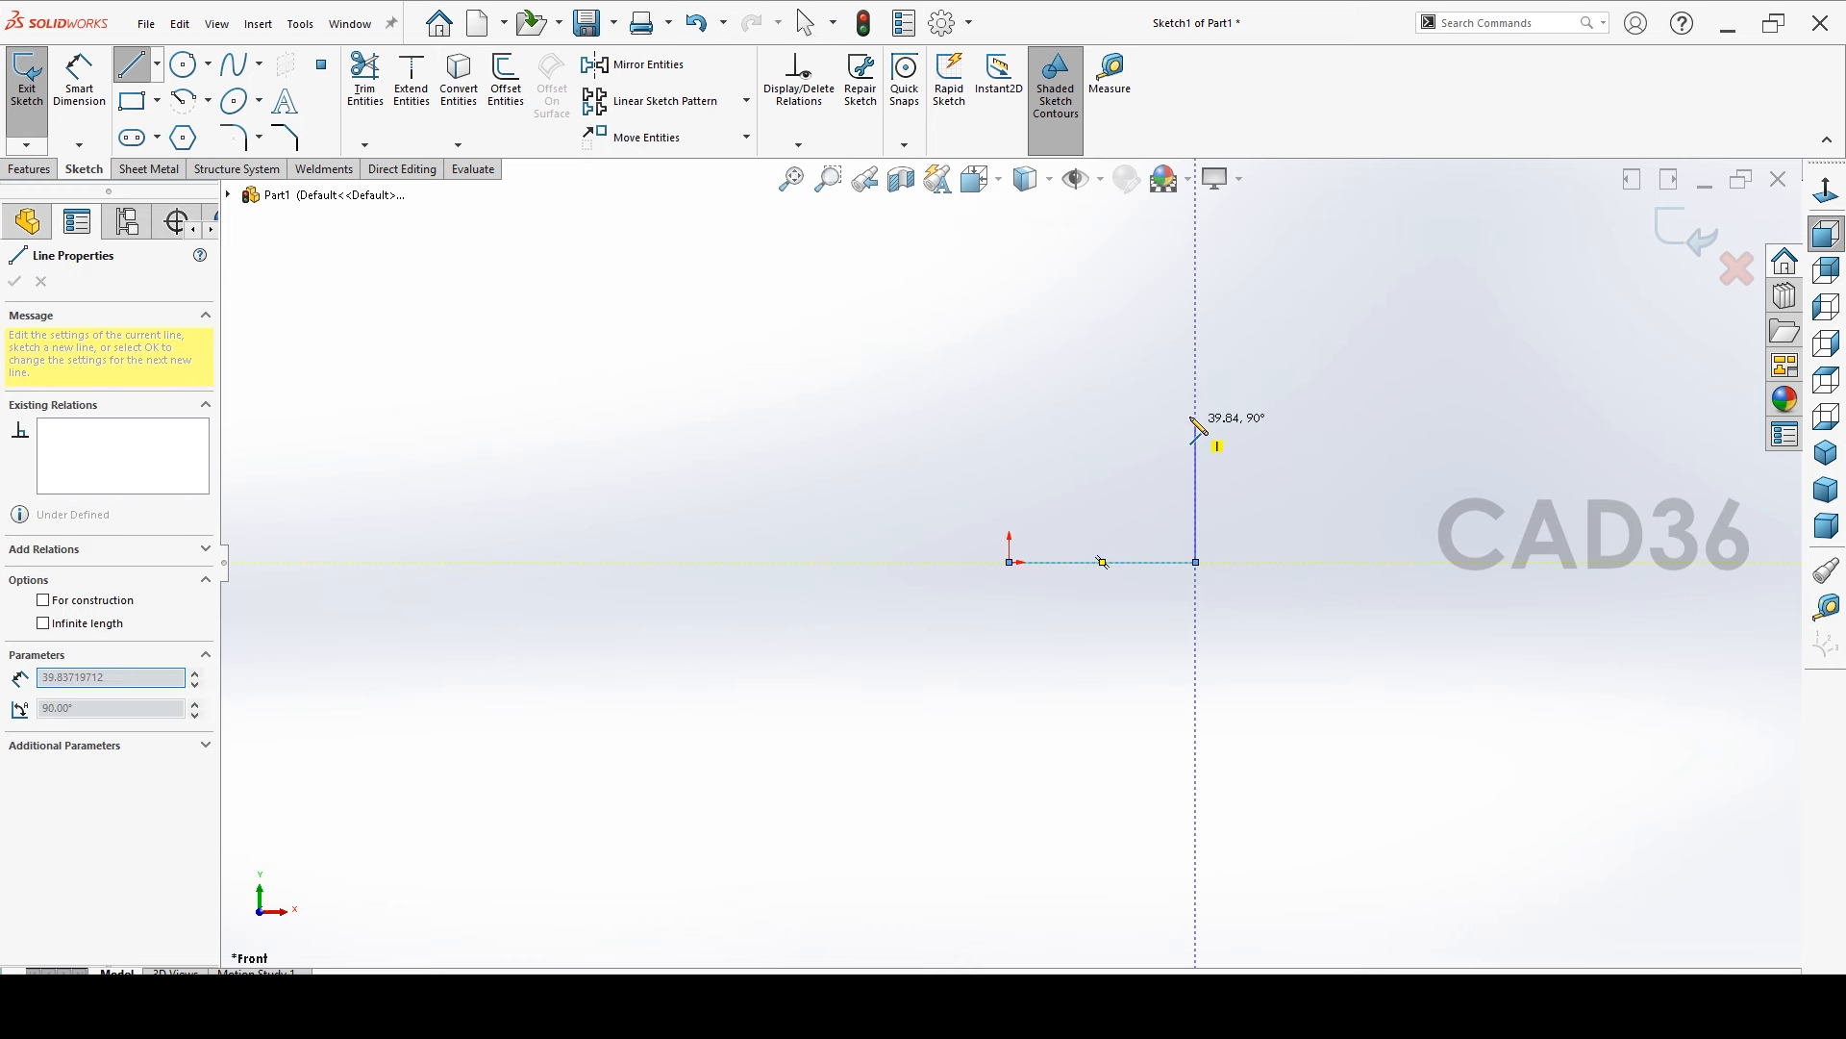
click(1192, 375)
click(1139, 375)
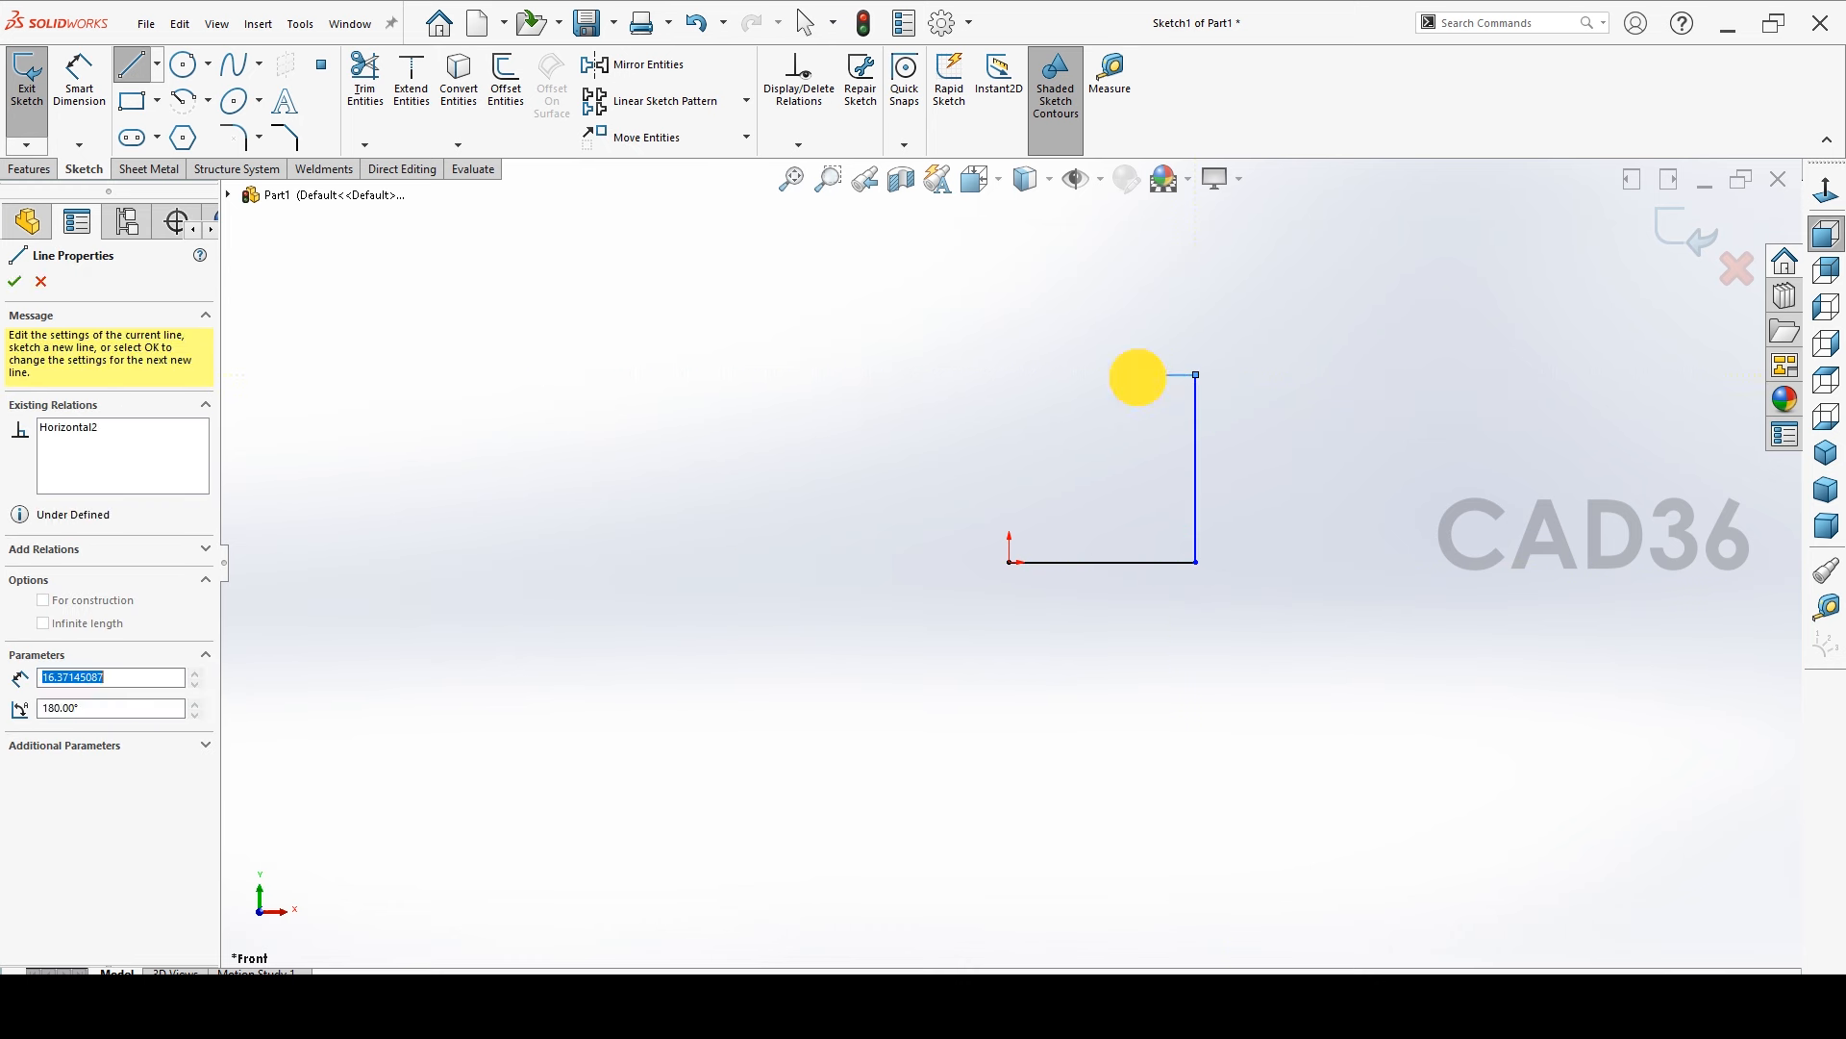
click(1055, 469)
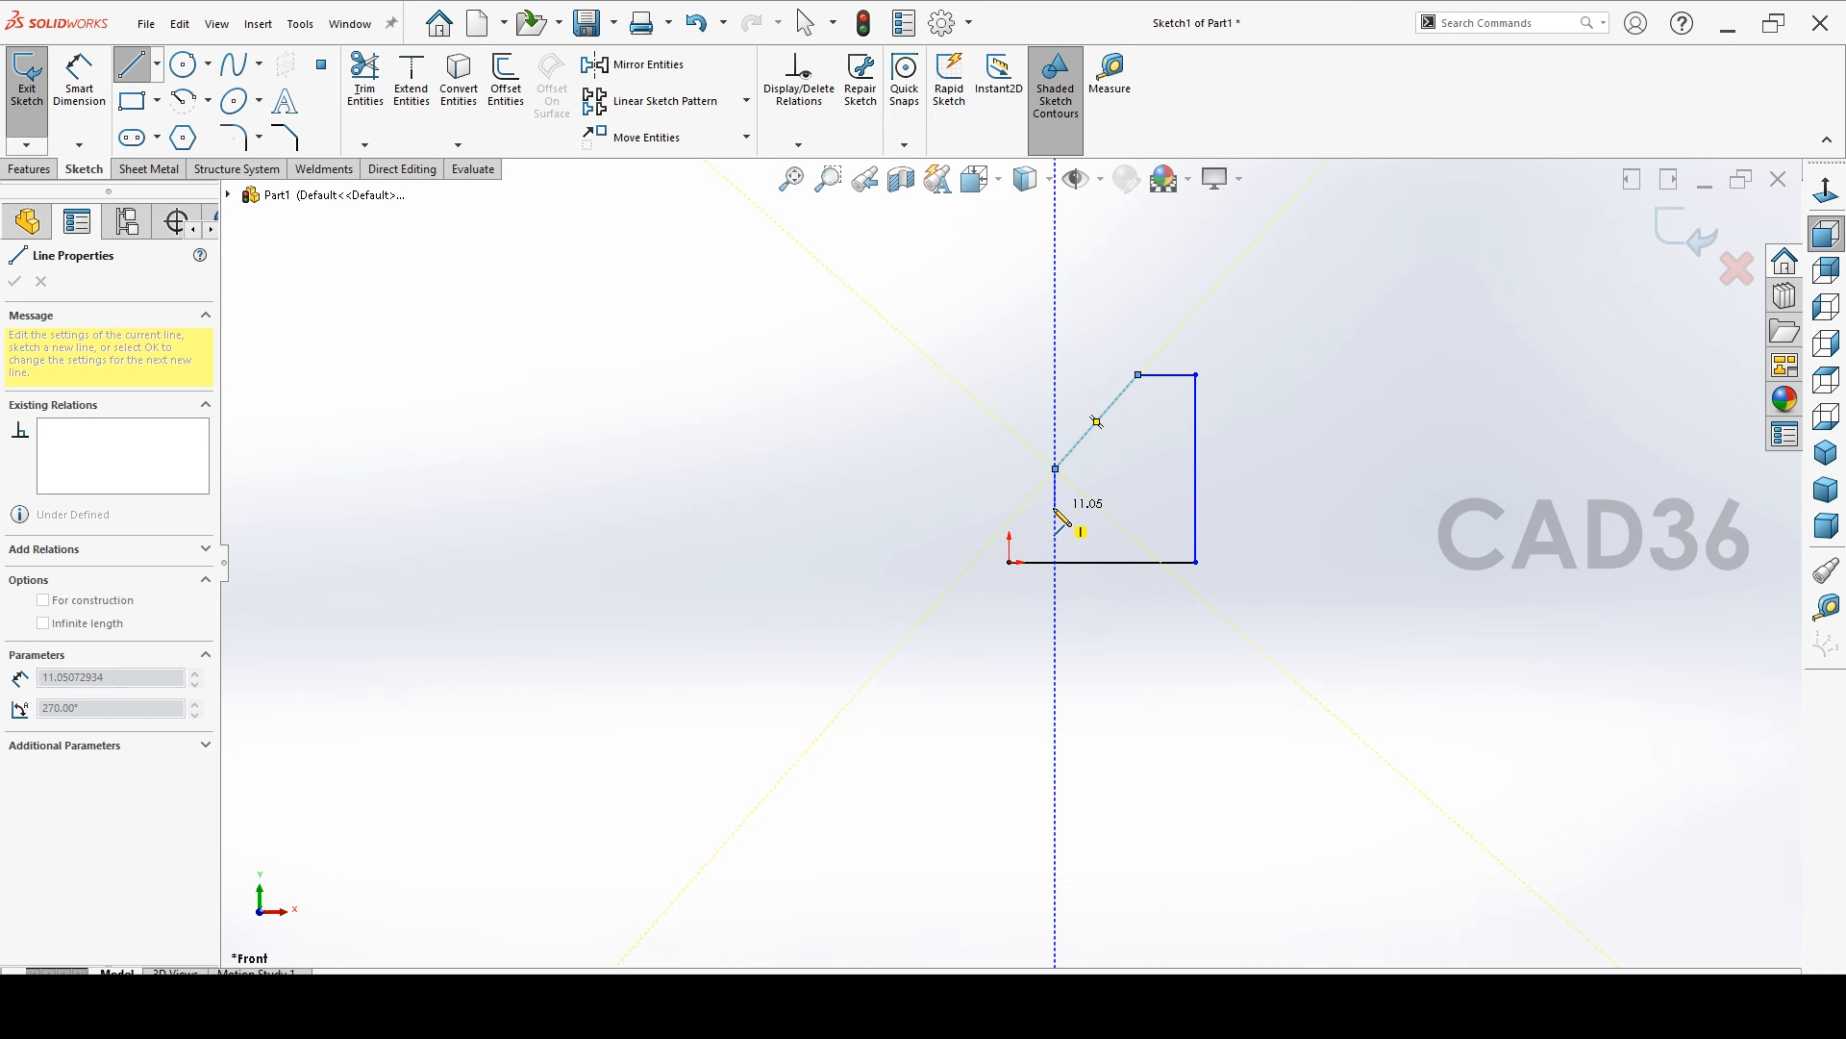
click(1055, 514)
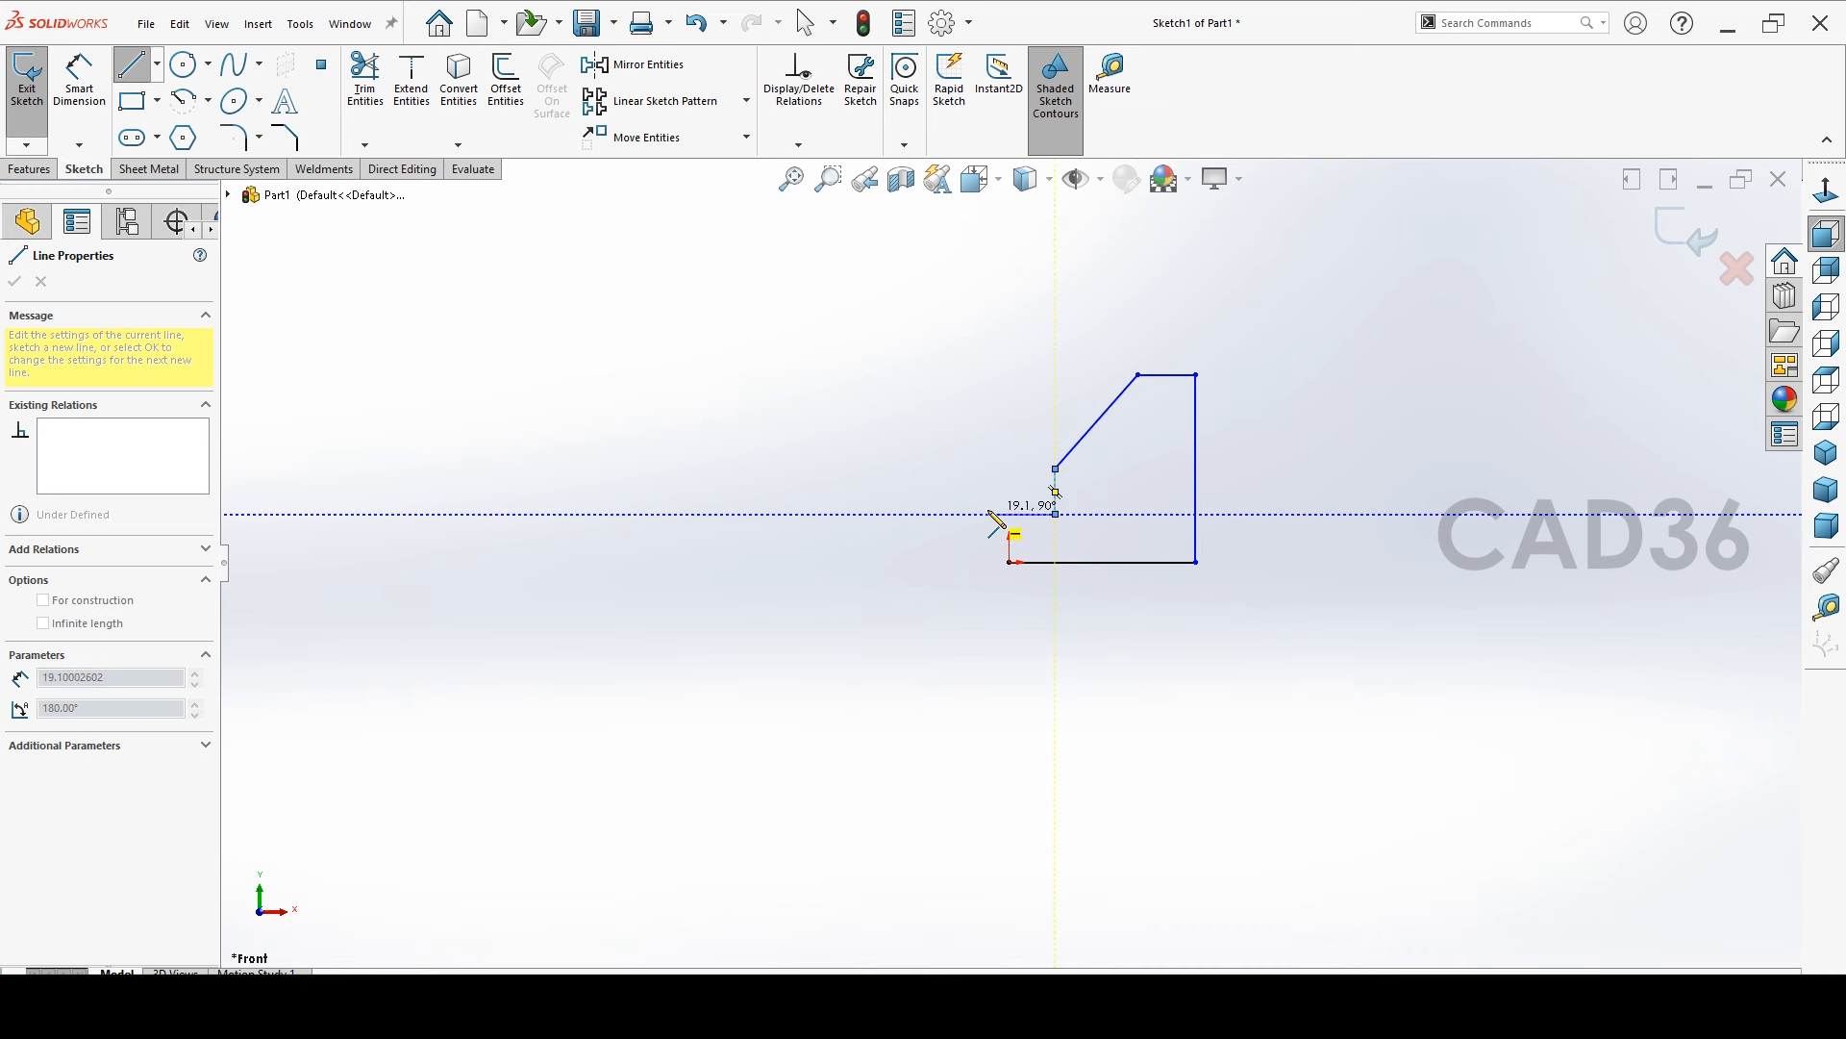
click(1009, 513)
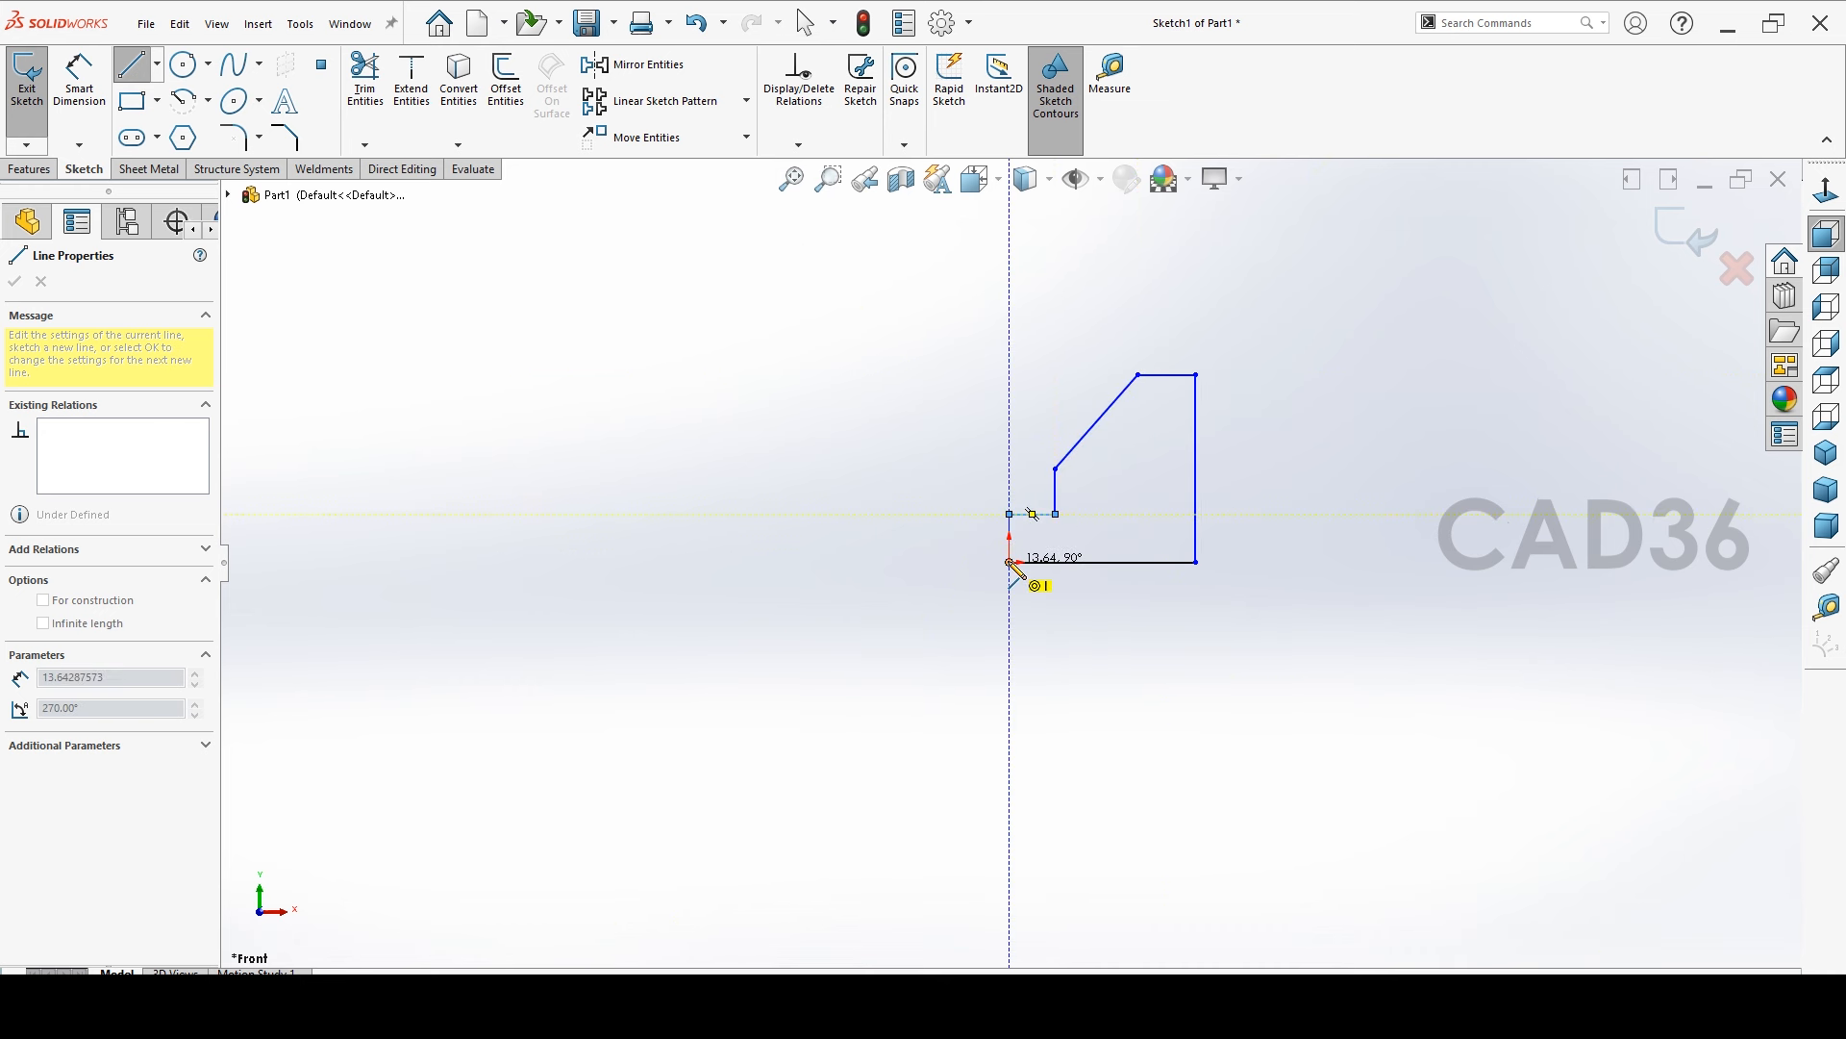
click(1009, 562)
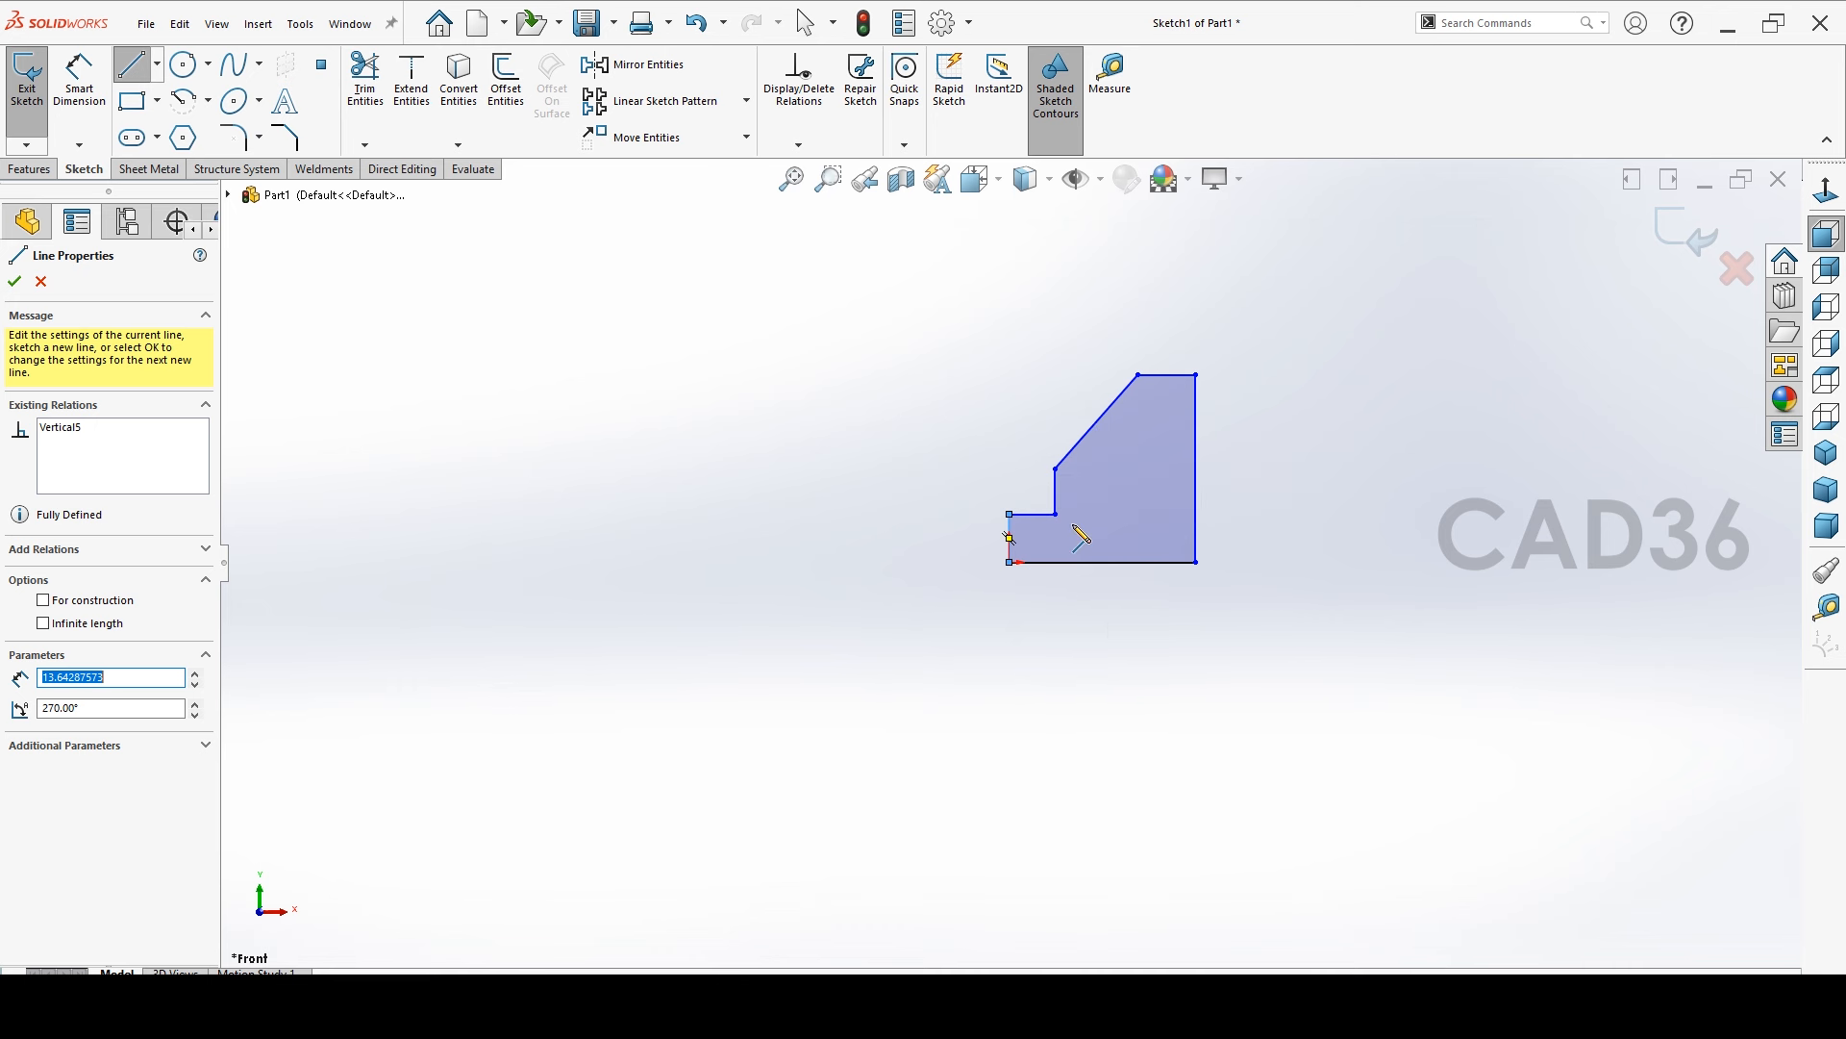
key(Escape)
Dimension the profile's bottom edge to 32 mm
click(79, 77)
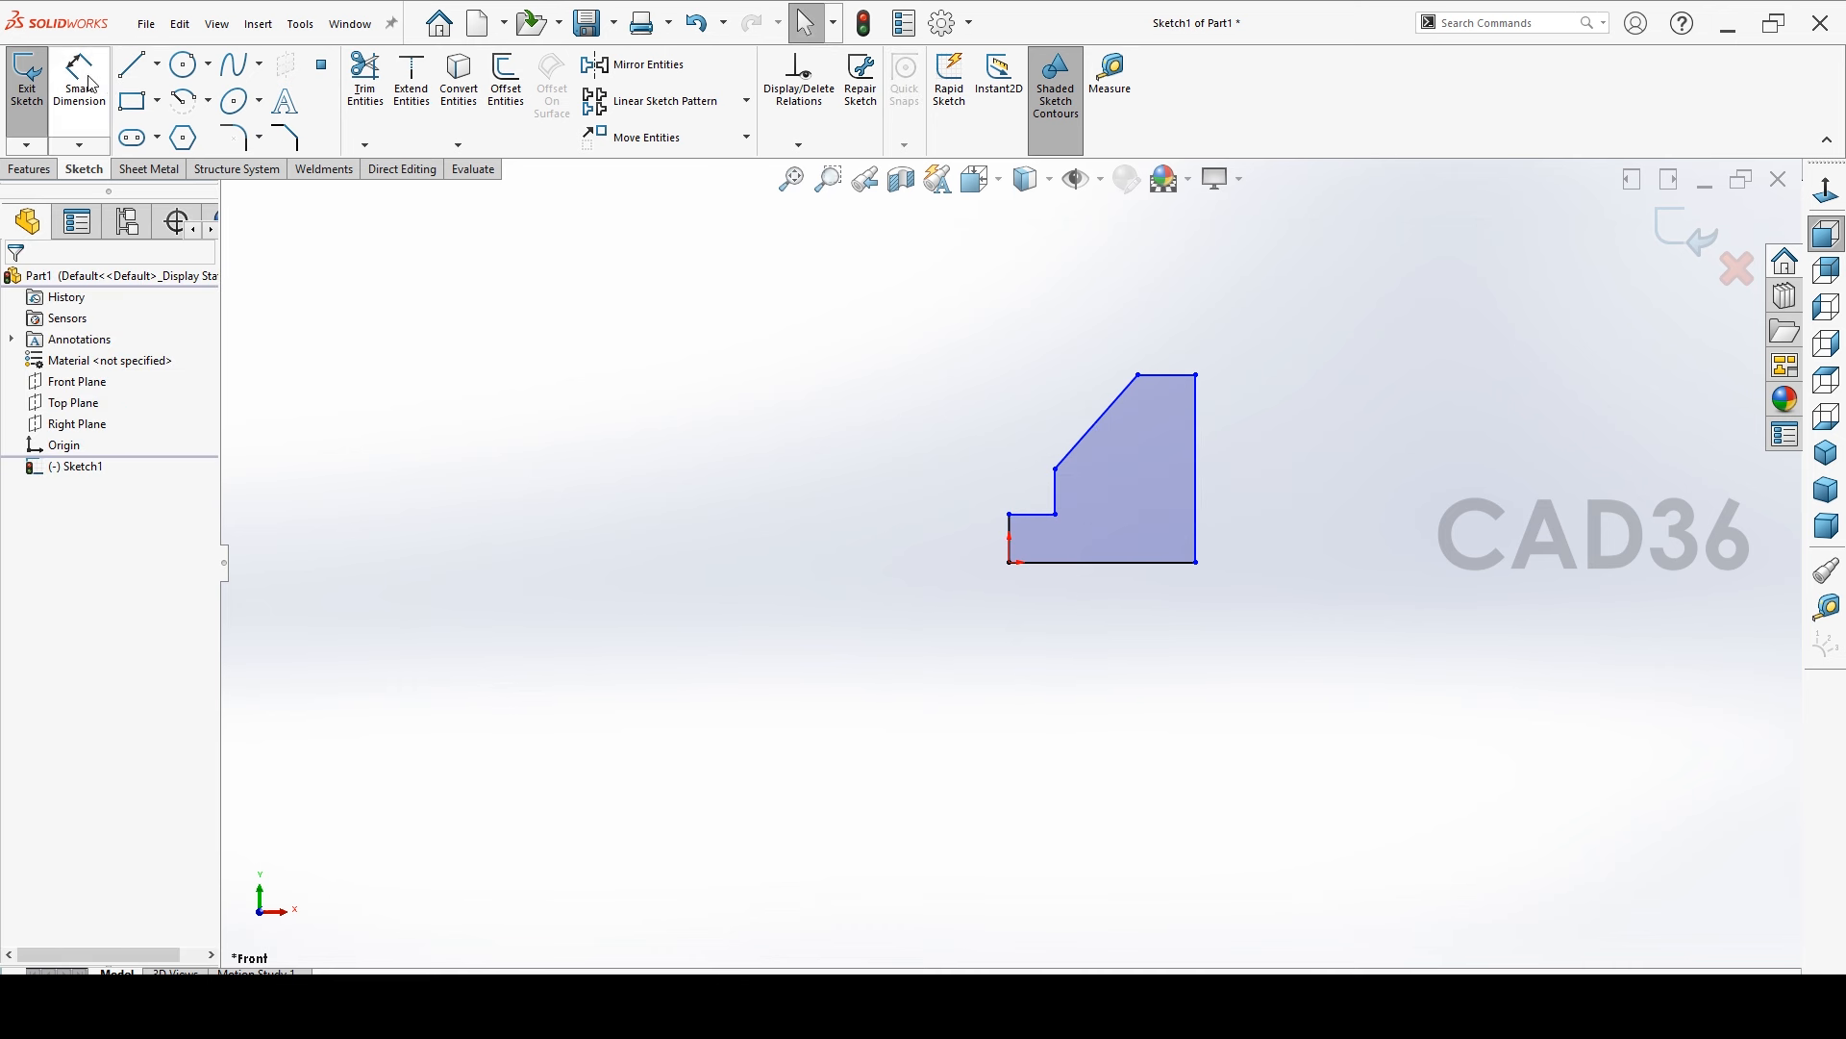
scroll(1121, 468, down, 2)
click(1101, 621)
click(1119, 766)
text(32)
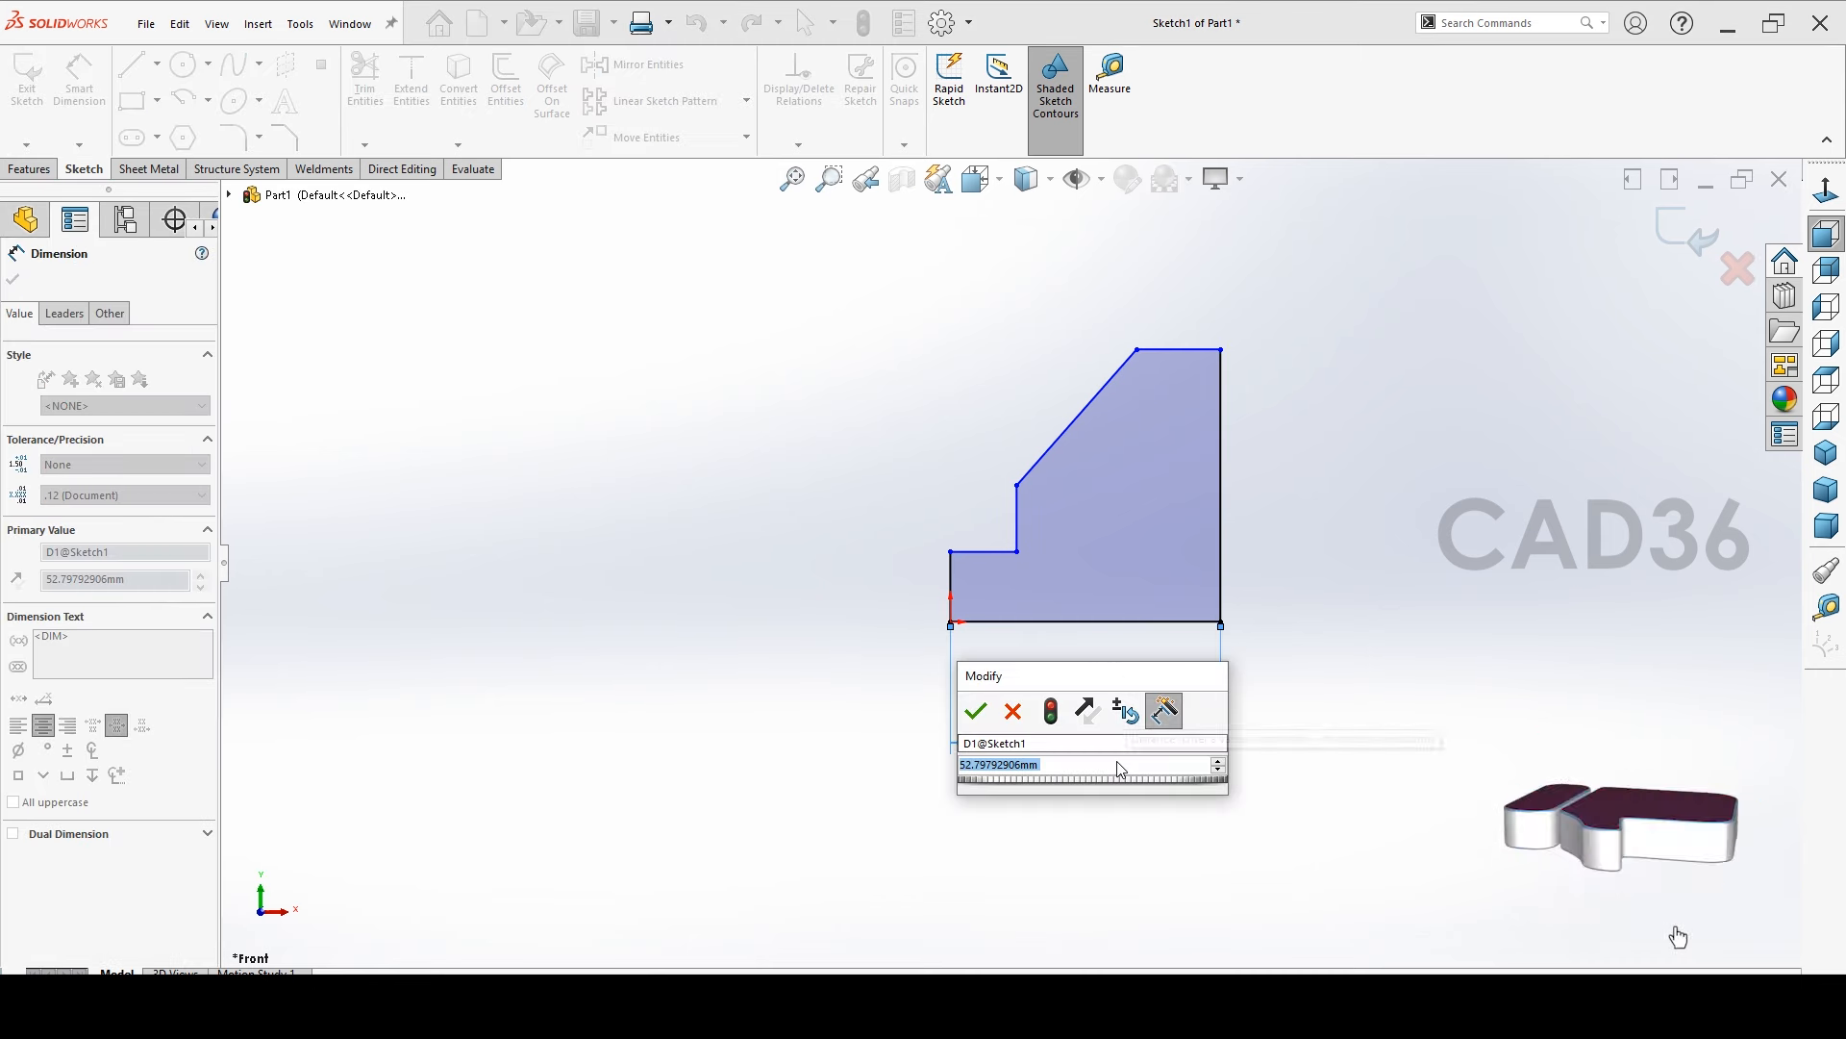
key(Return)
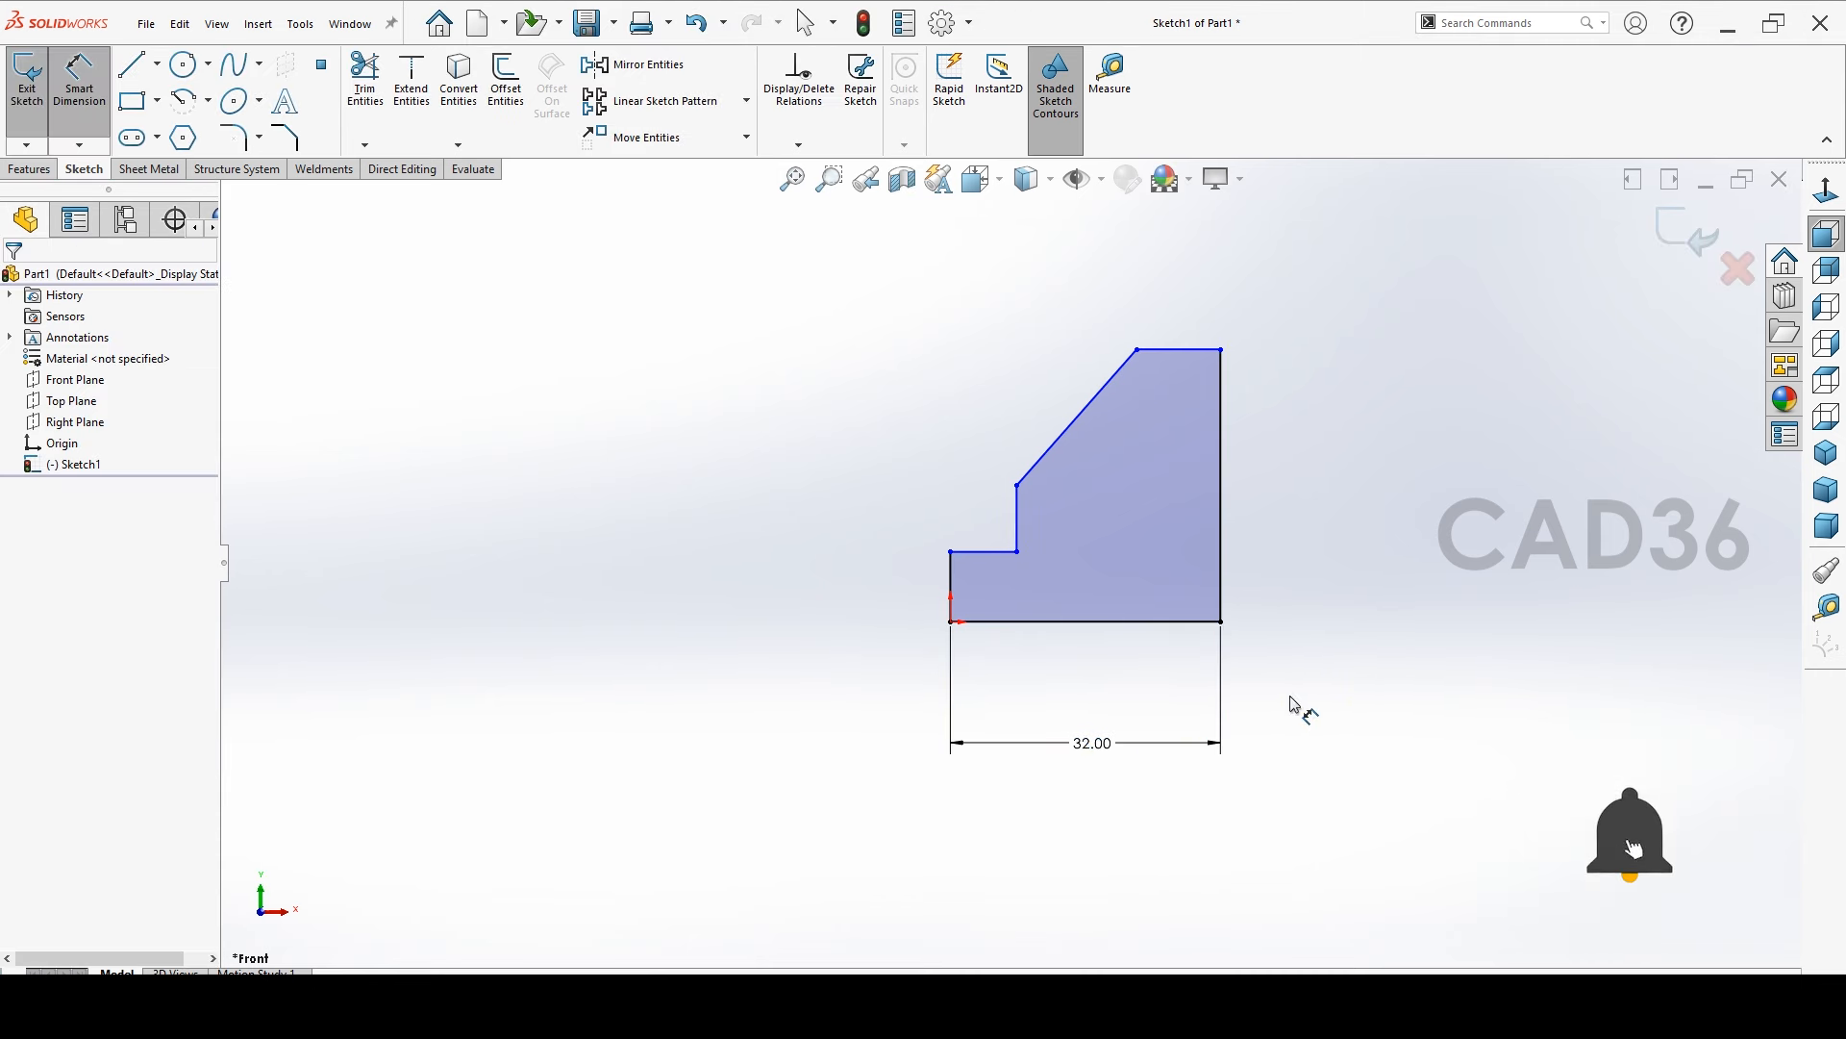
Dimension the short vertical edge rising from the origin to 12 mm
click(951, 594)
click(903, 604)
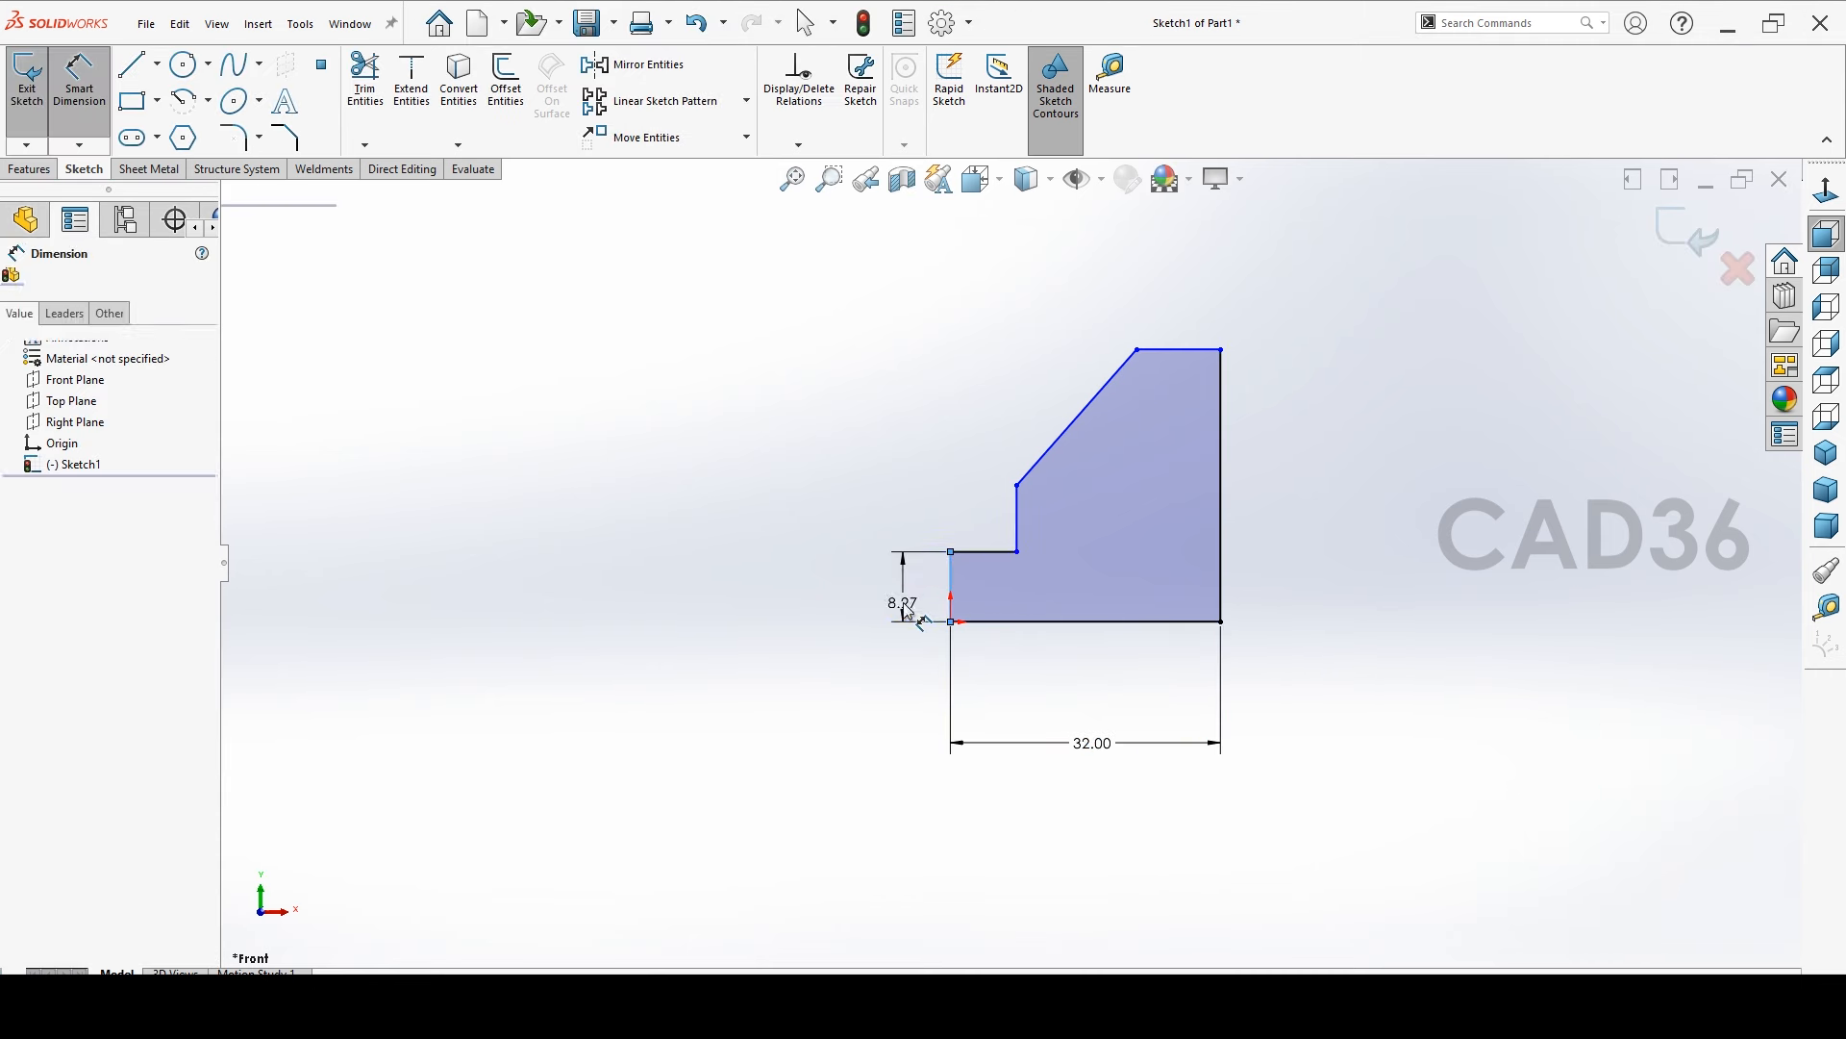
text(8)
key(Return)
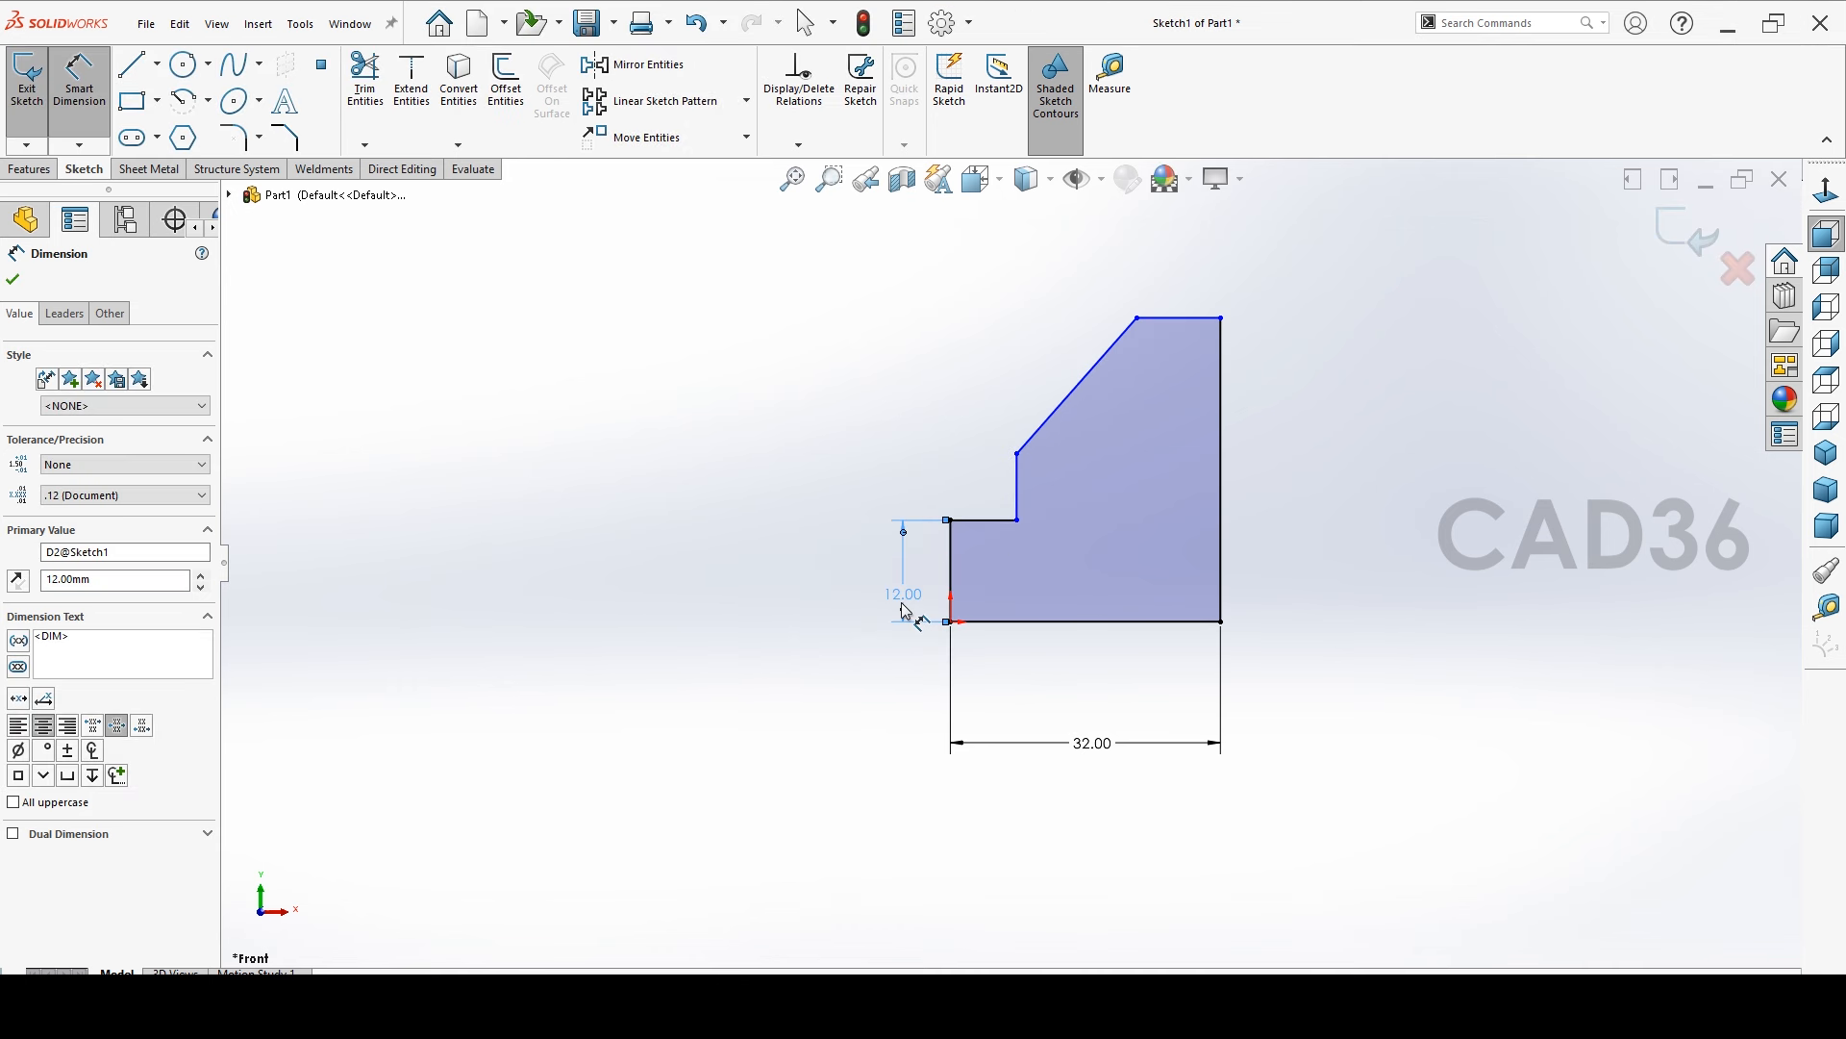
click(792, 686)
Dimension the profile's horizontal top edge to 10 mm
click(1172, 319)
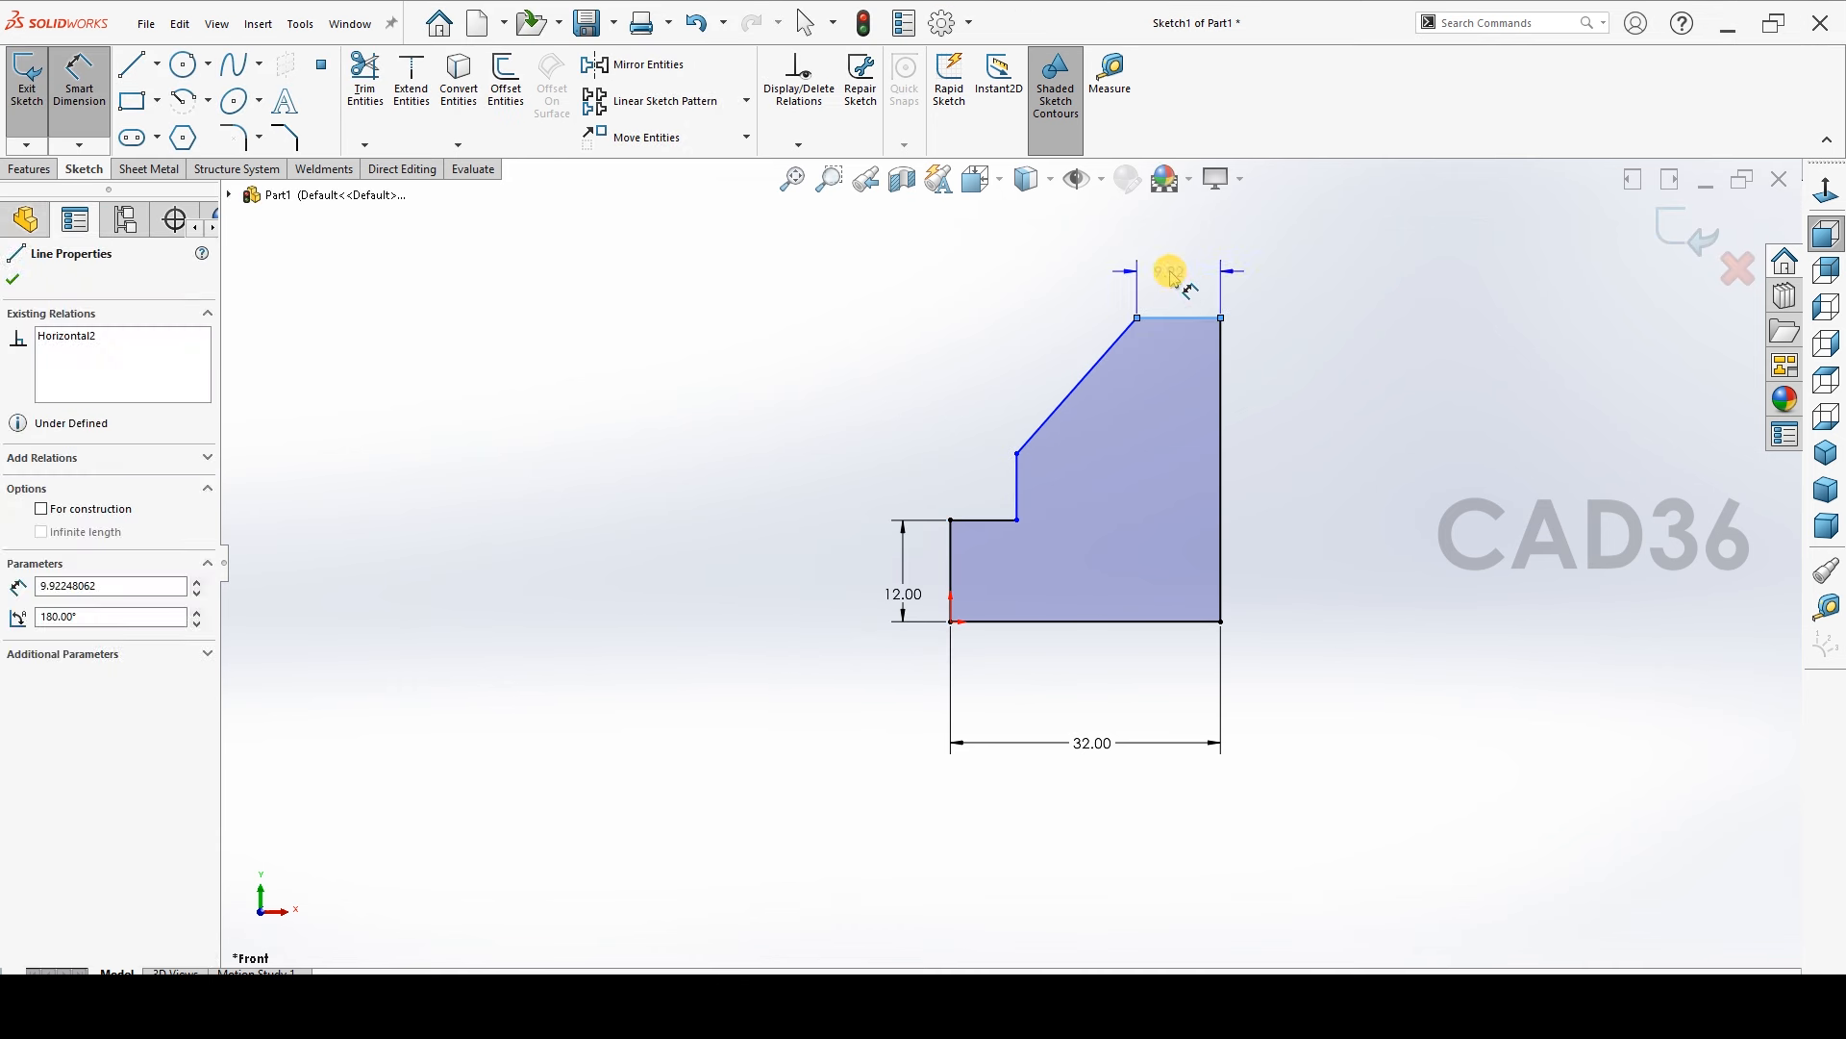
click(1316, 361)
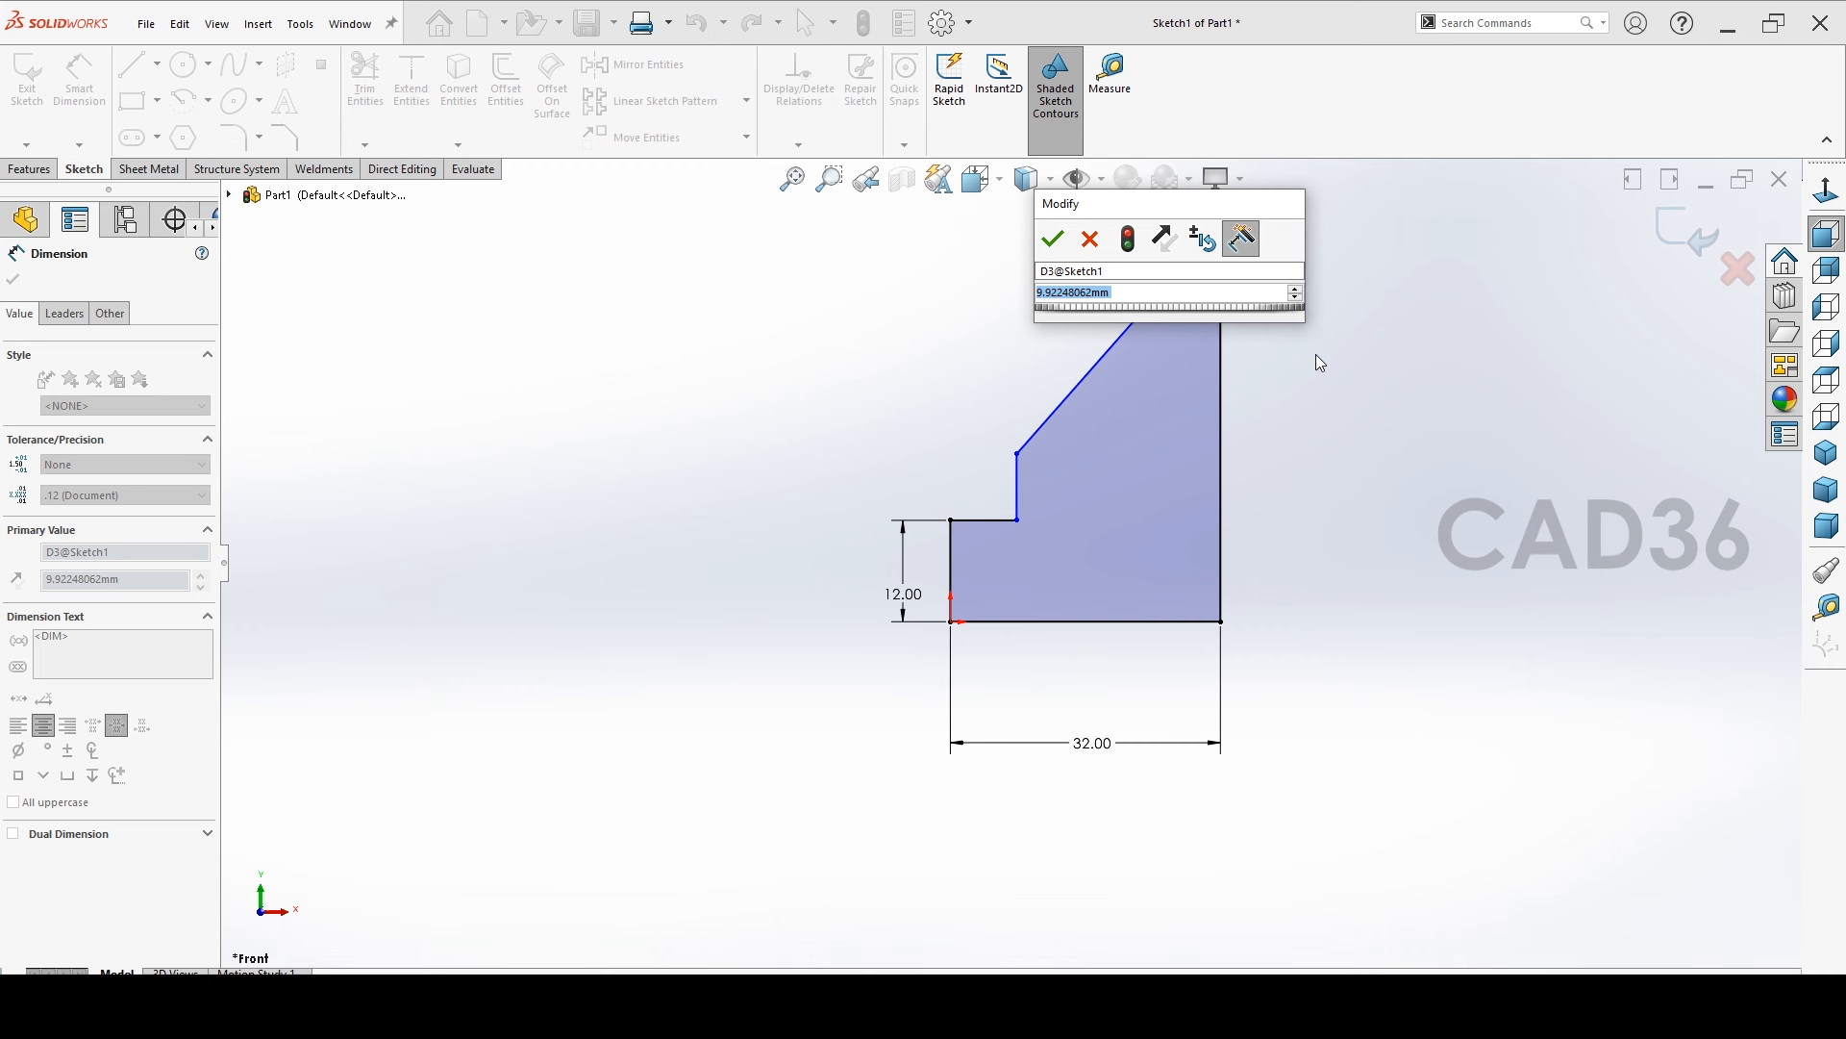
text(10)
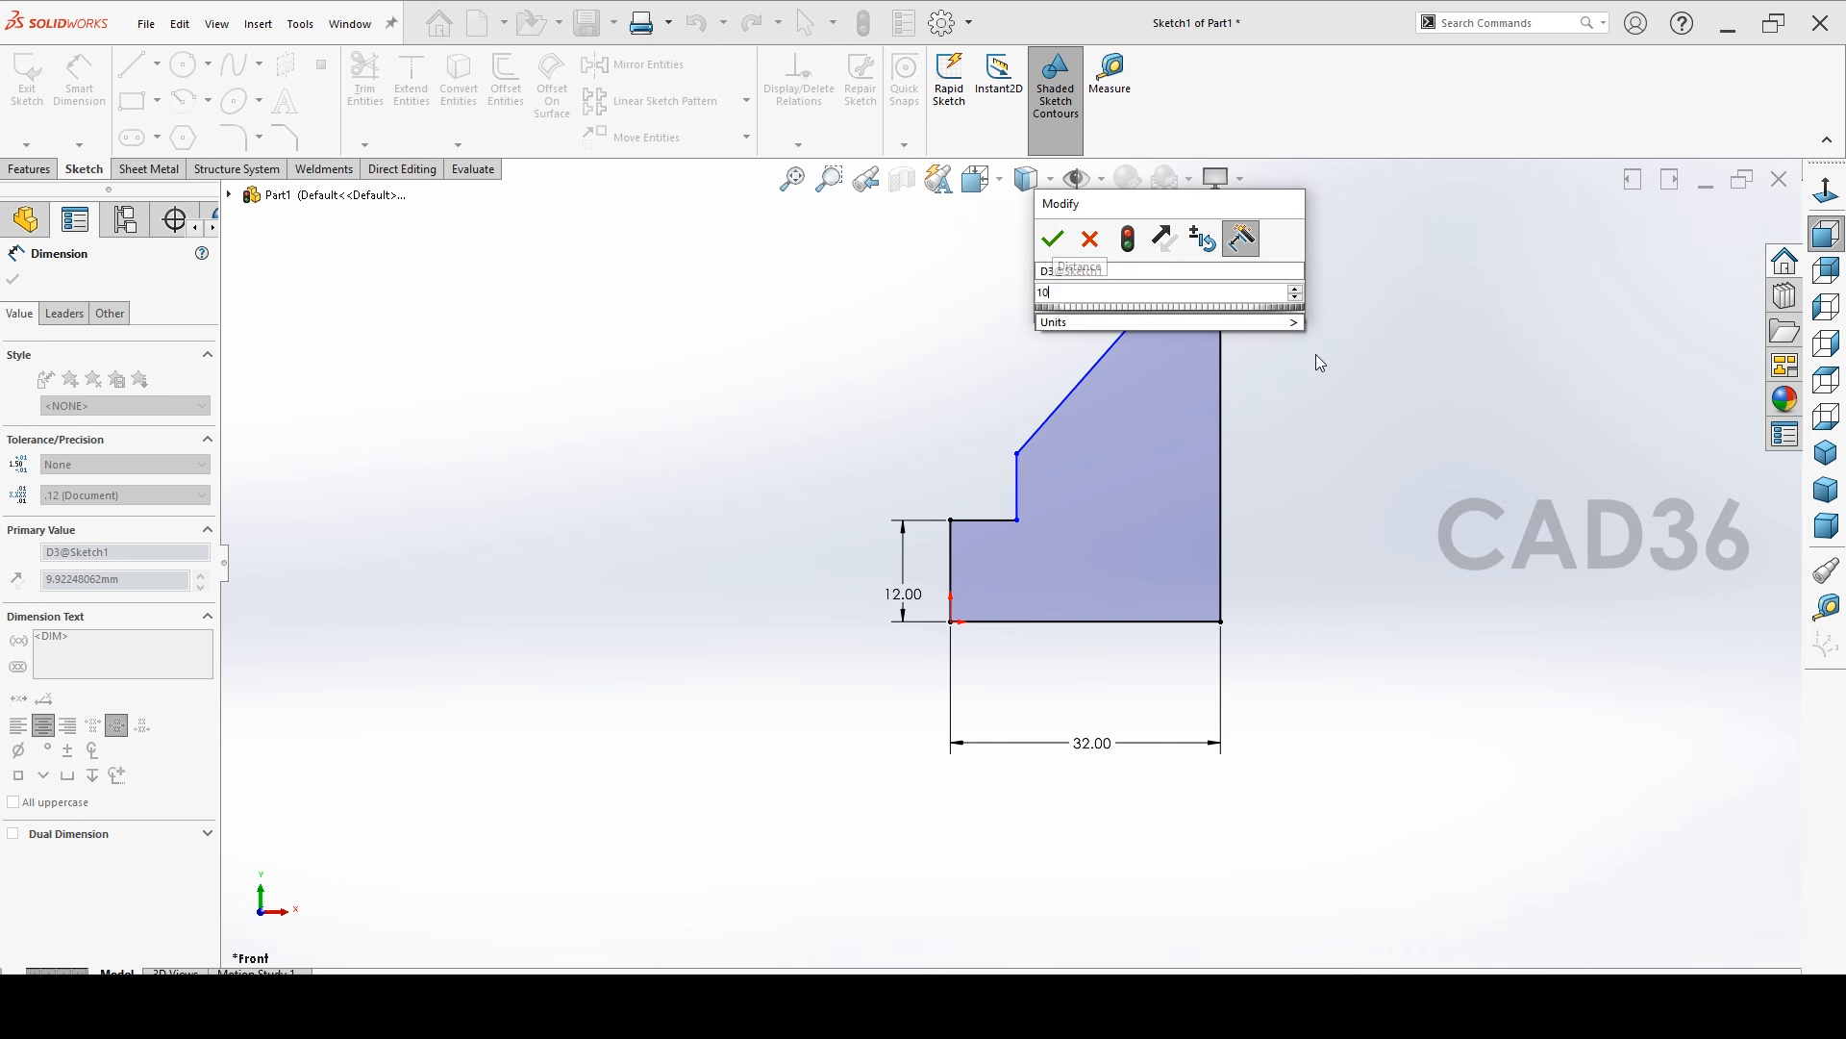
key(Return)
click(1316, 354)
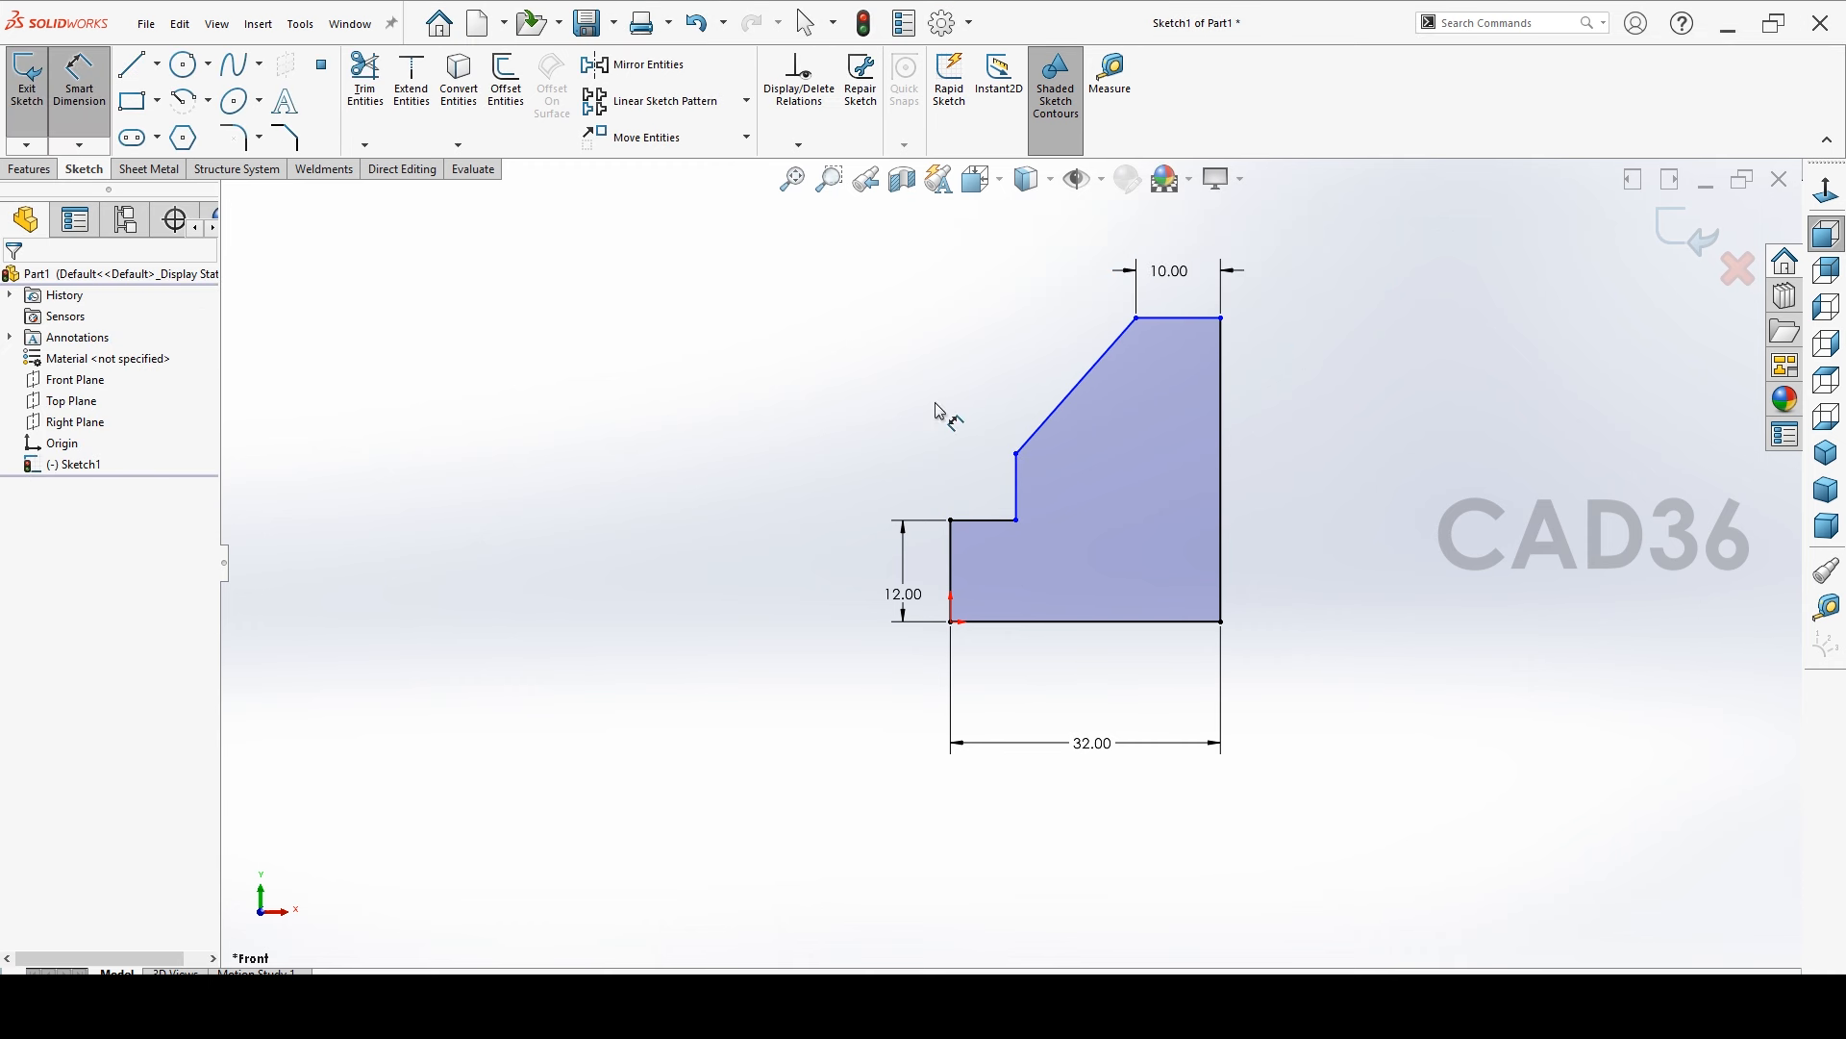
Set the angle between the sloped edge and the inner vertical edge to 30°
click(1052, 418)
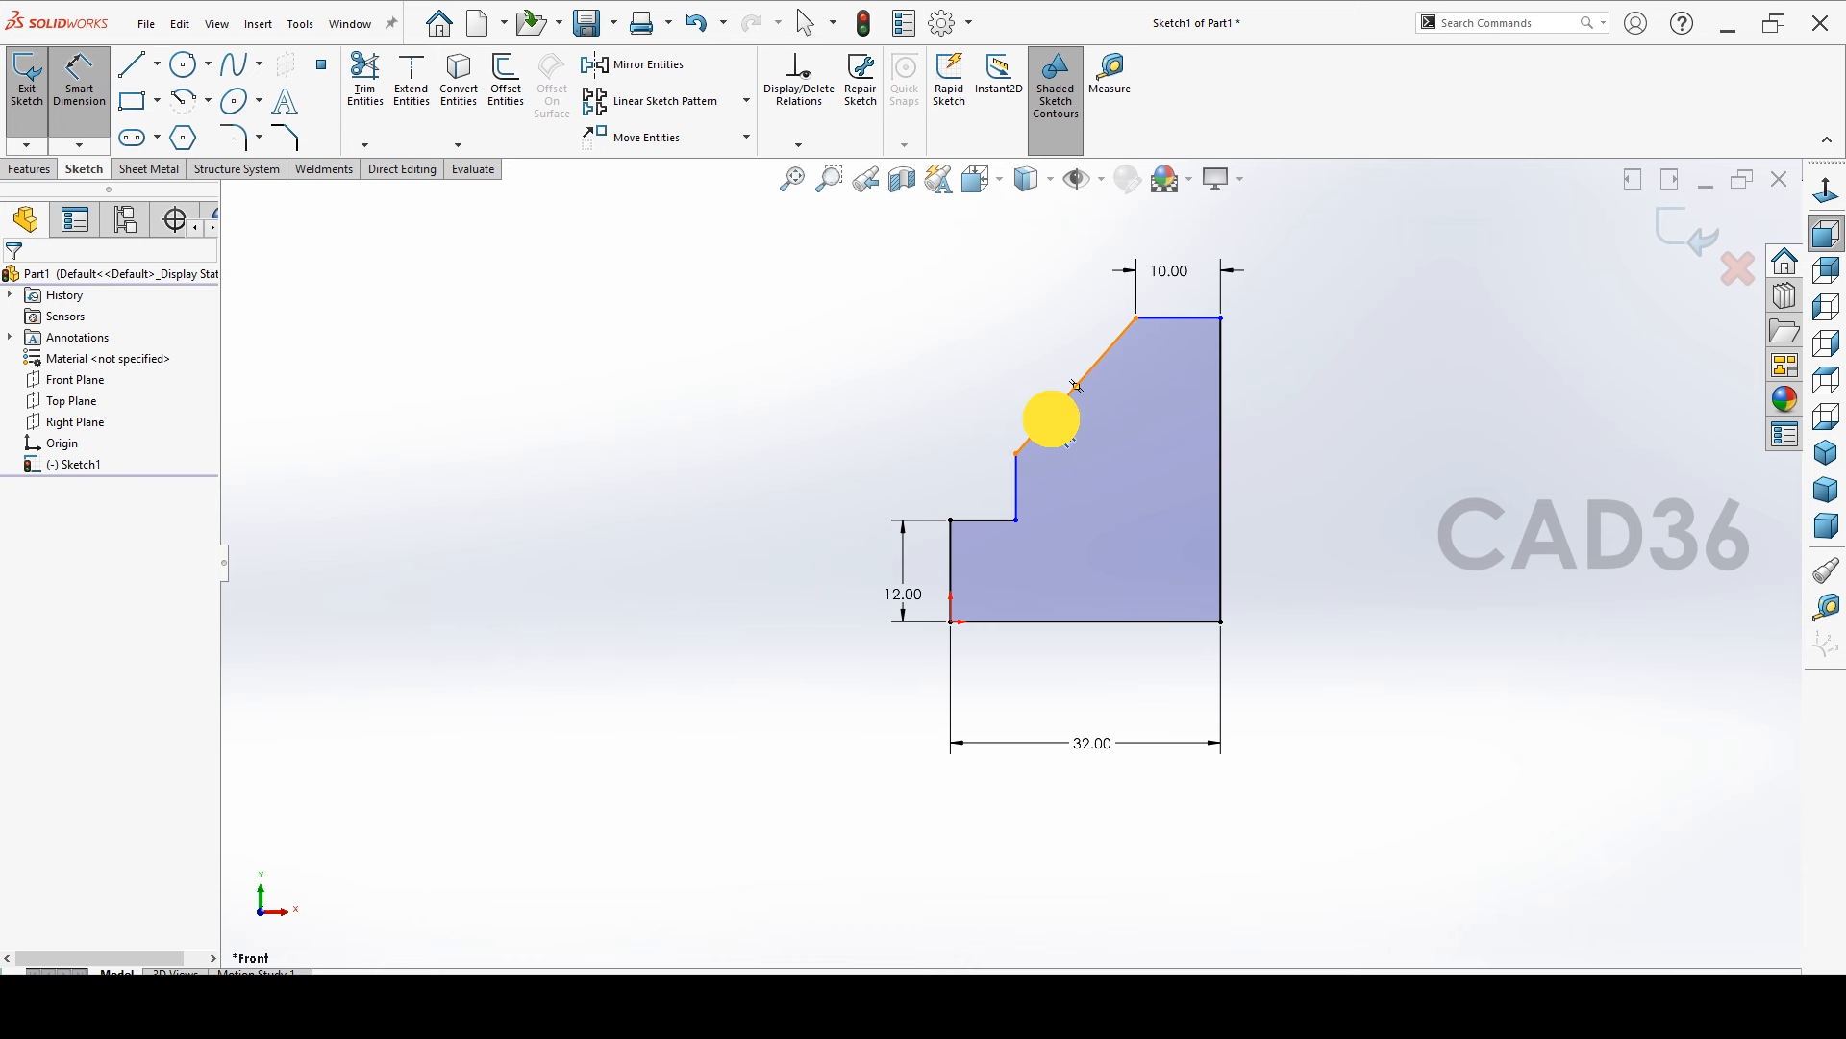
click(1017, 473)
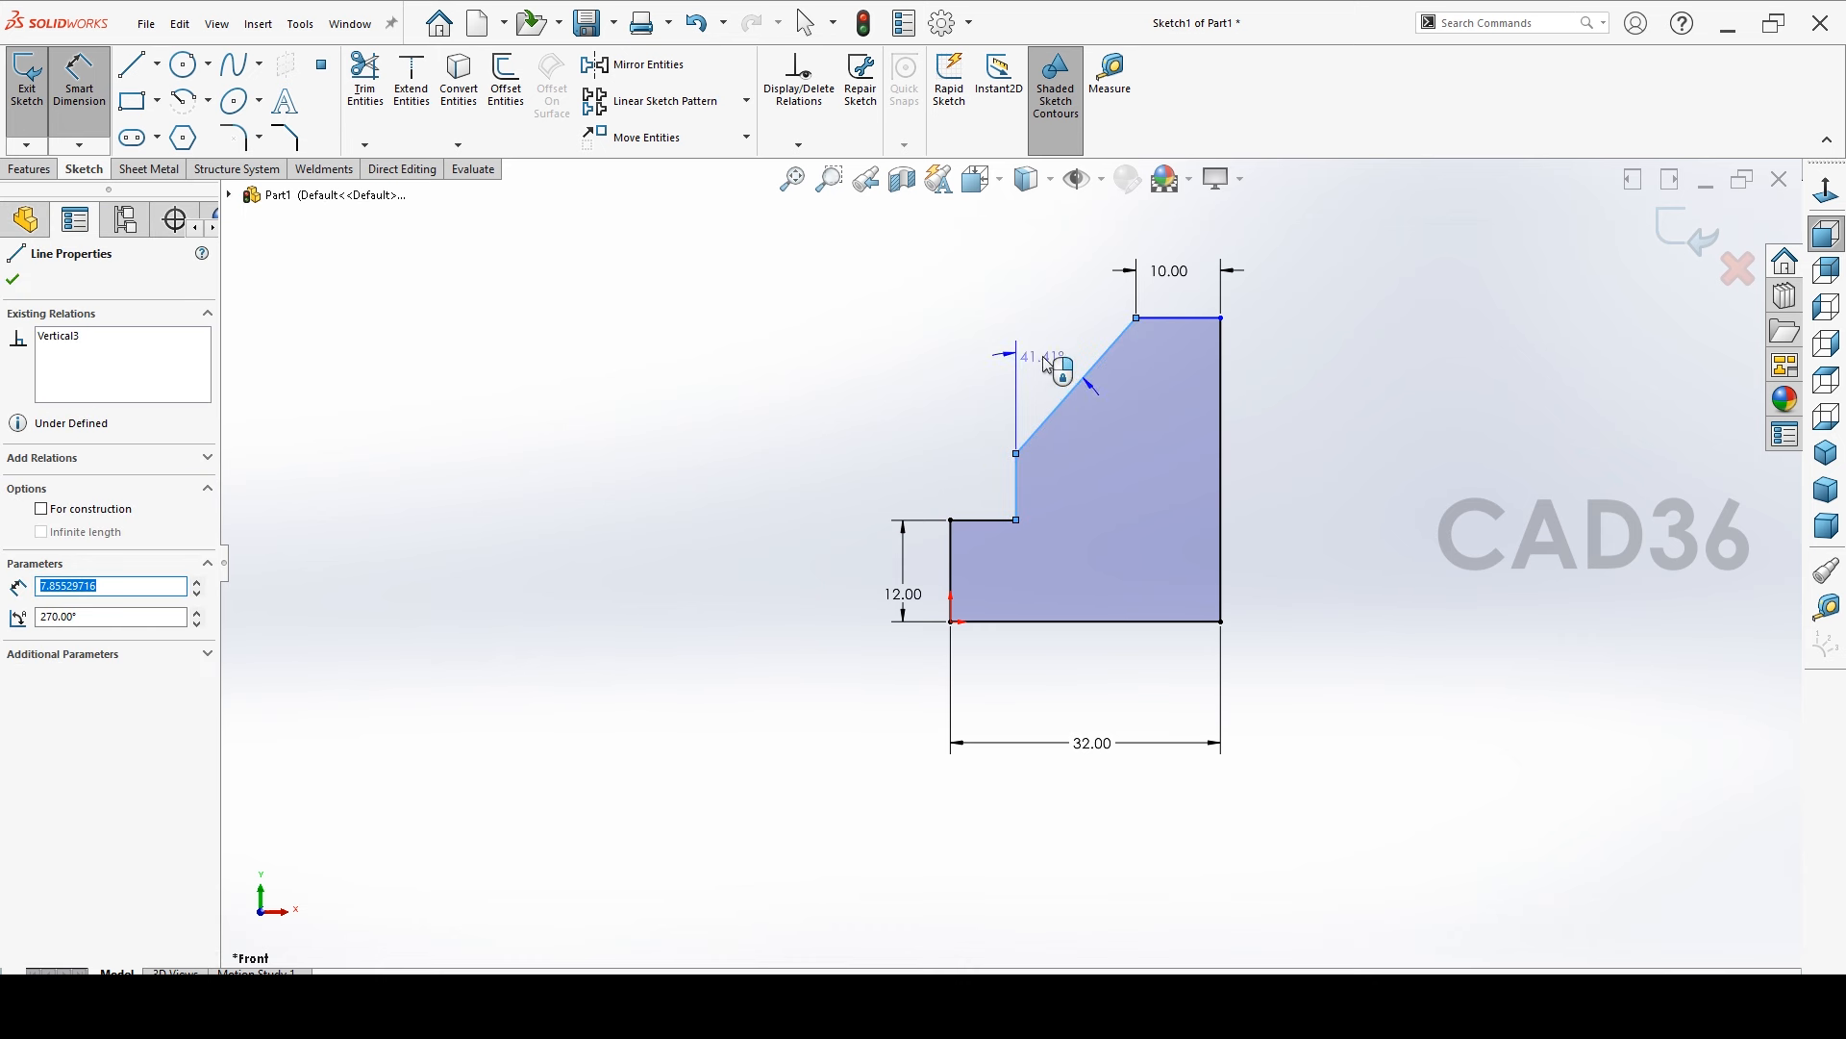
click(1056, 368)
text(30)
key(Return)
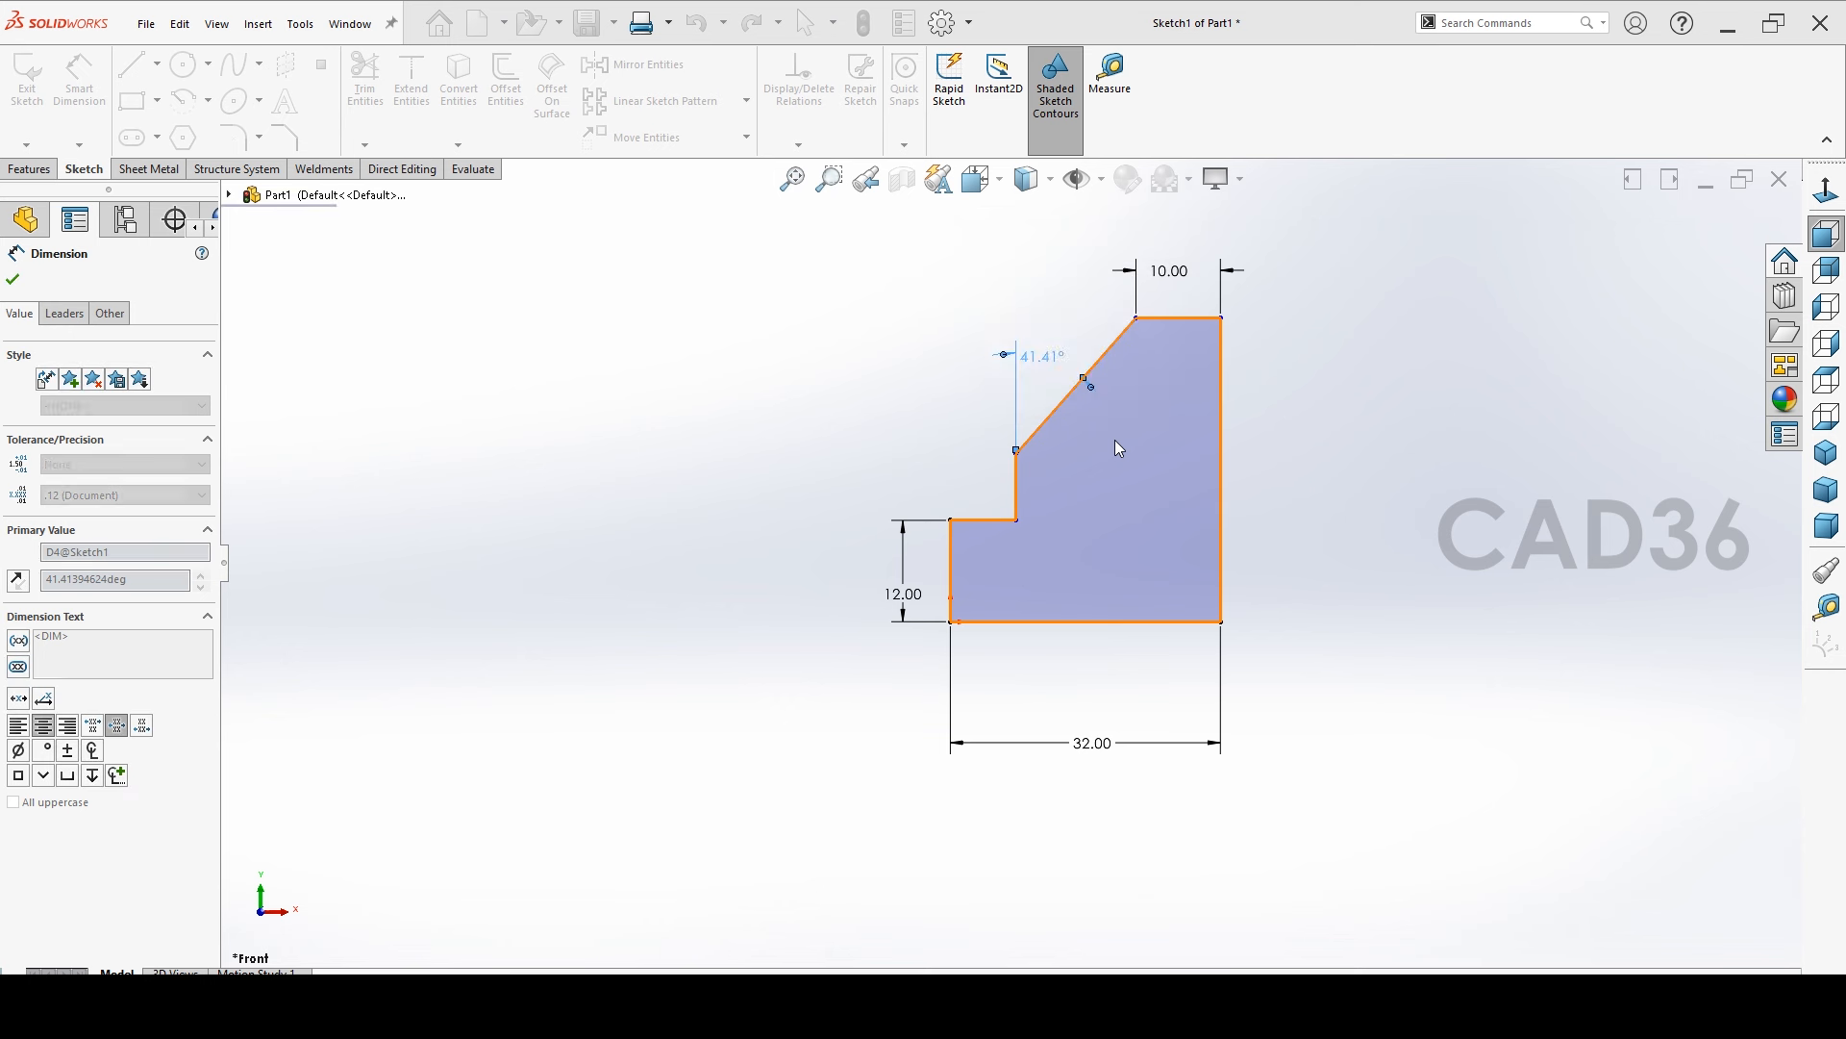
click(1390, 402)
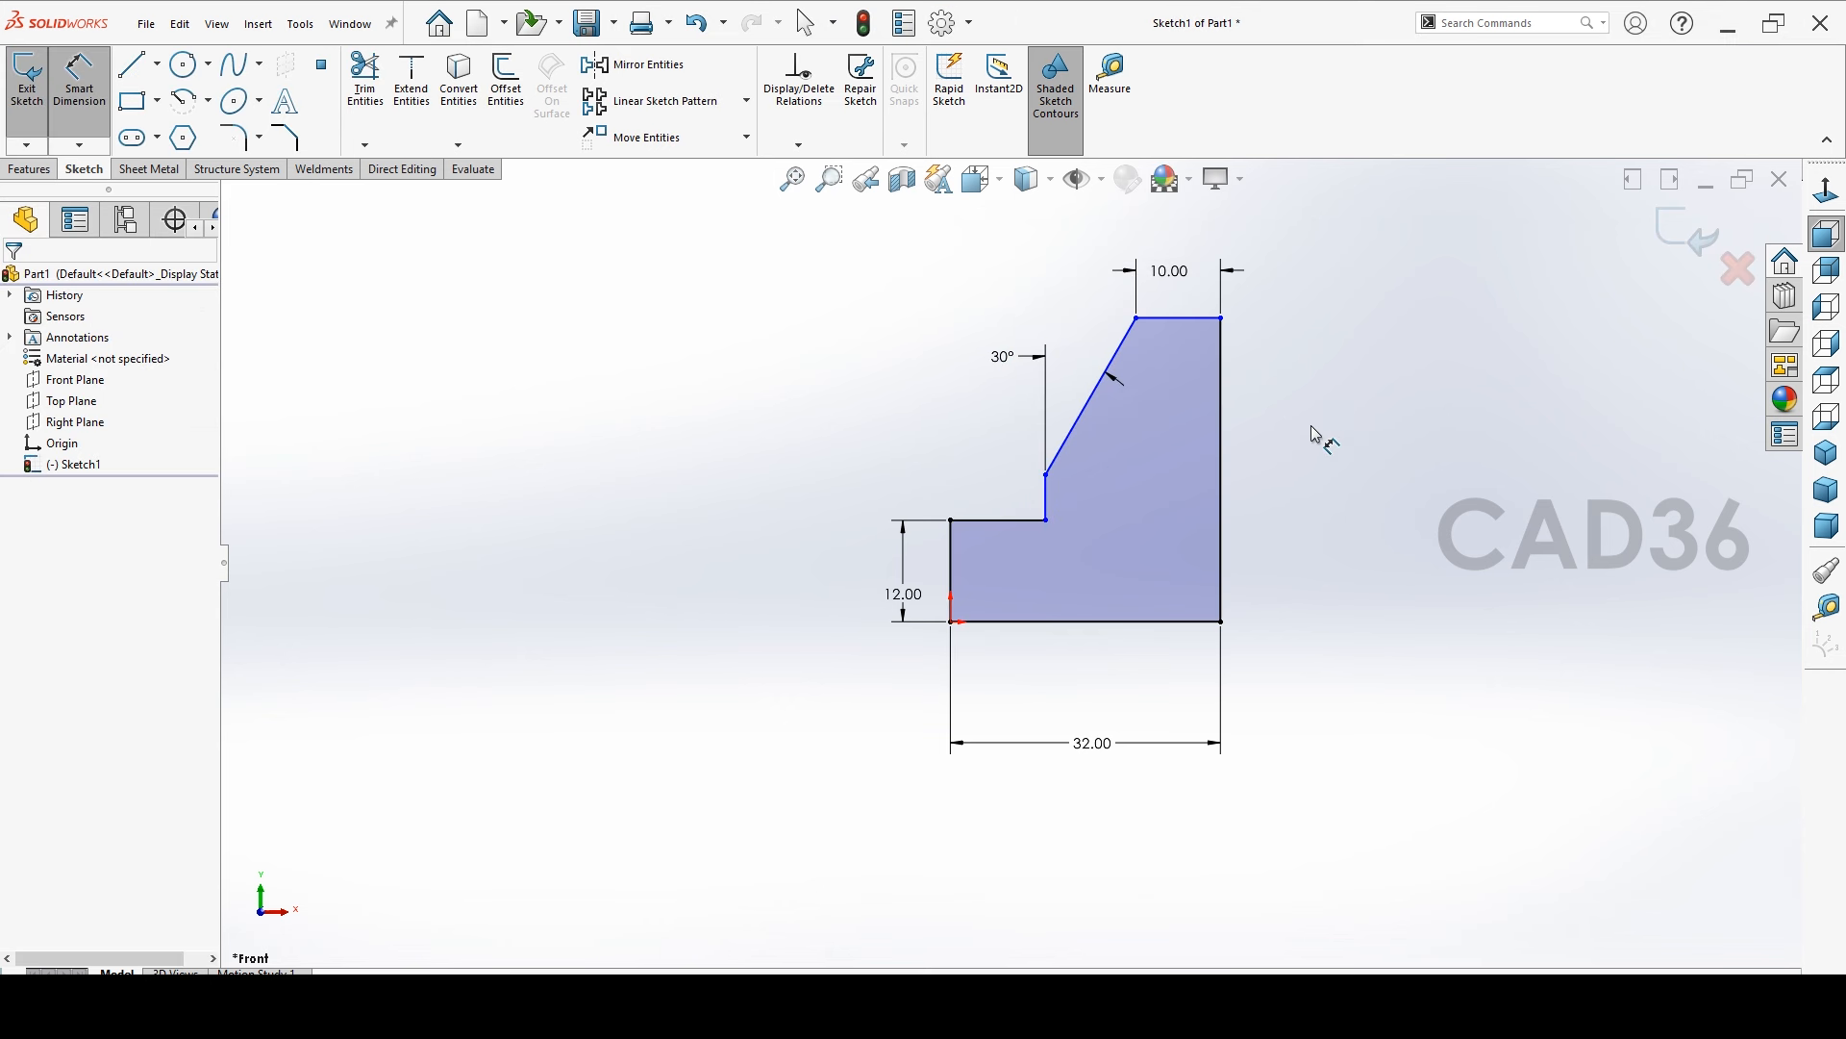
Dimension the inner vertical edge between the step and the sloped edge to 22 mm
click(666, 1012)
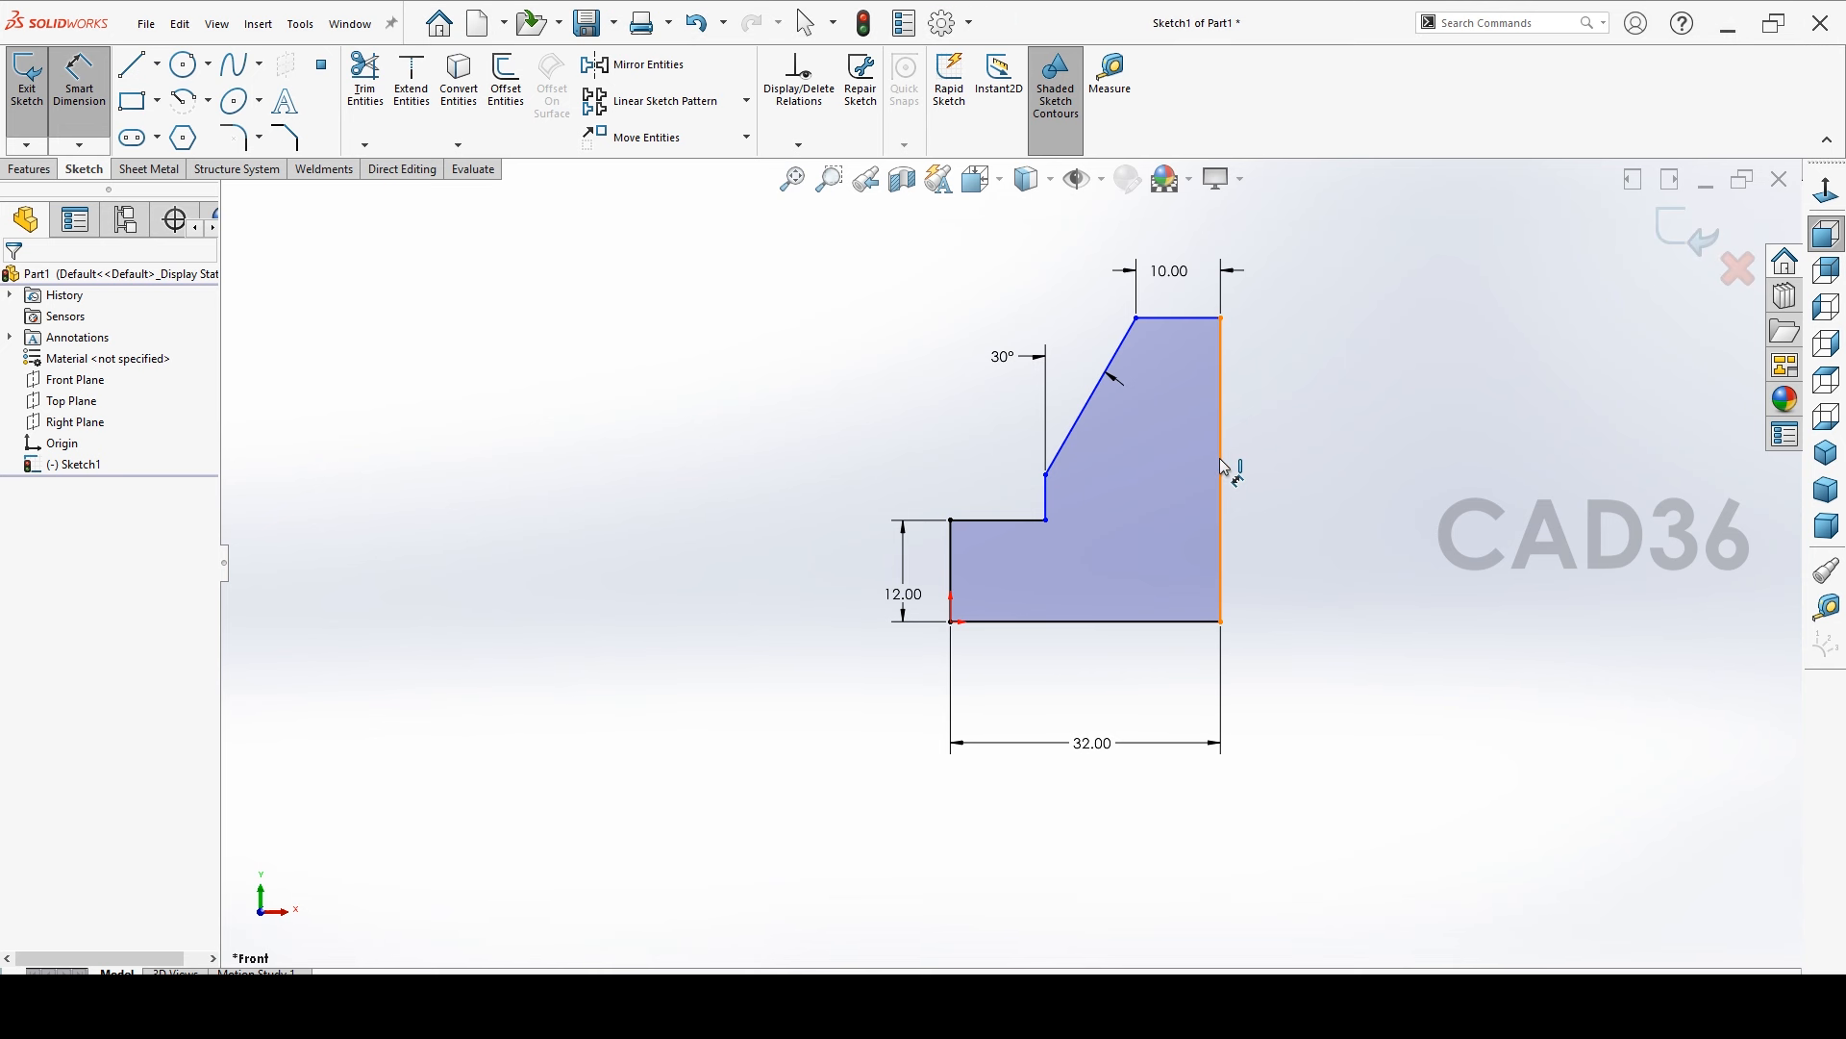
click(1048, 505)
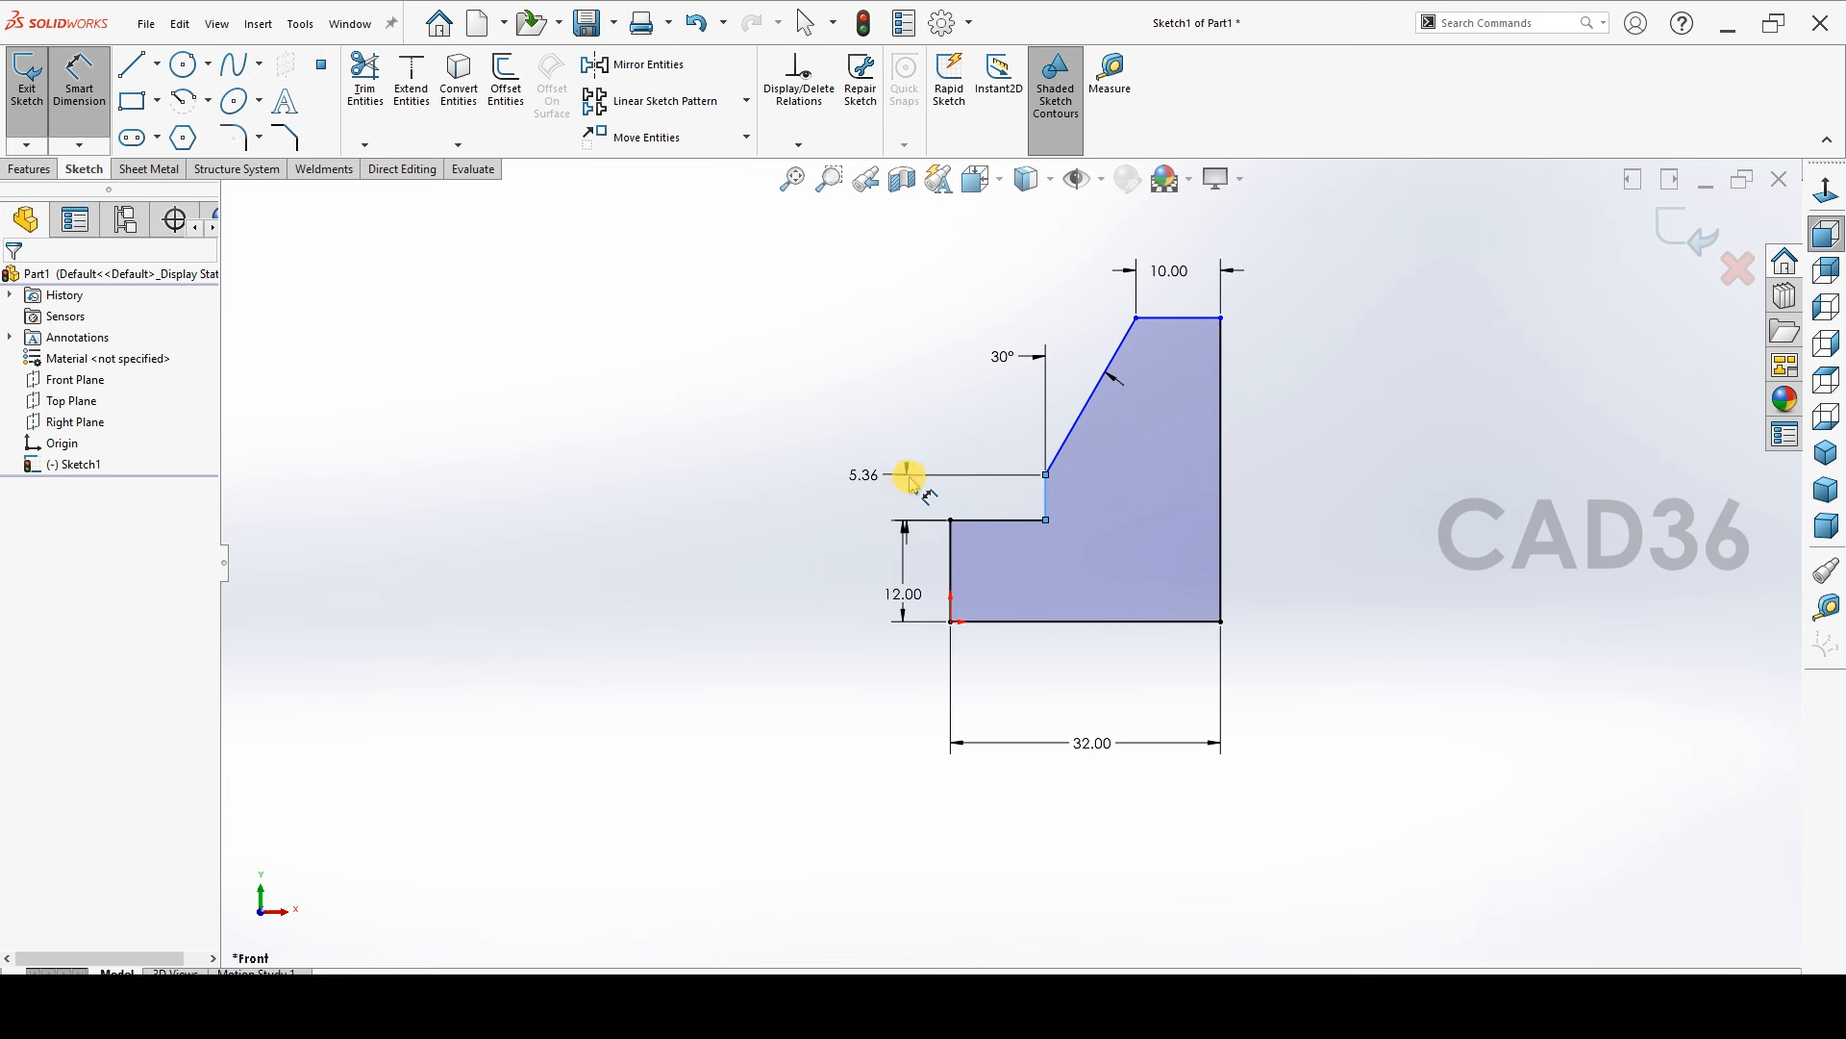
click(912, 484)
text(22)
key(Return)
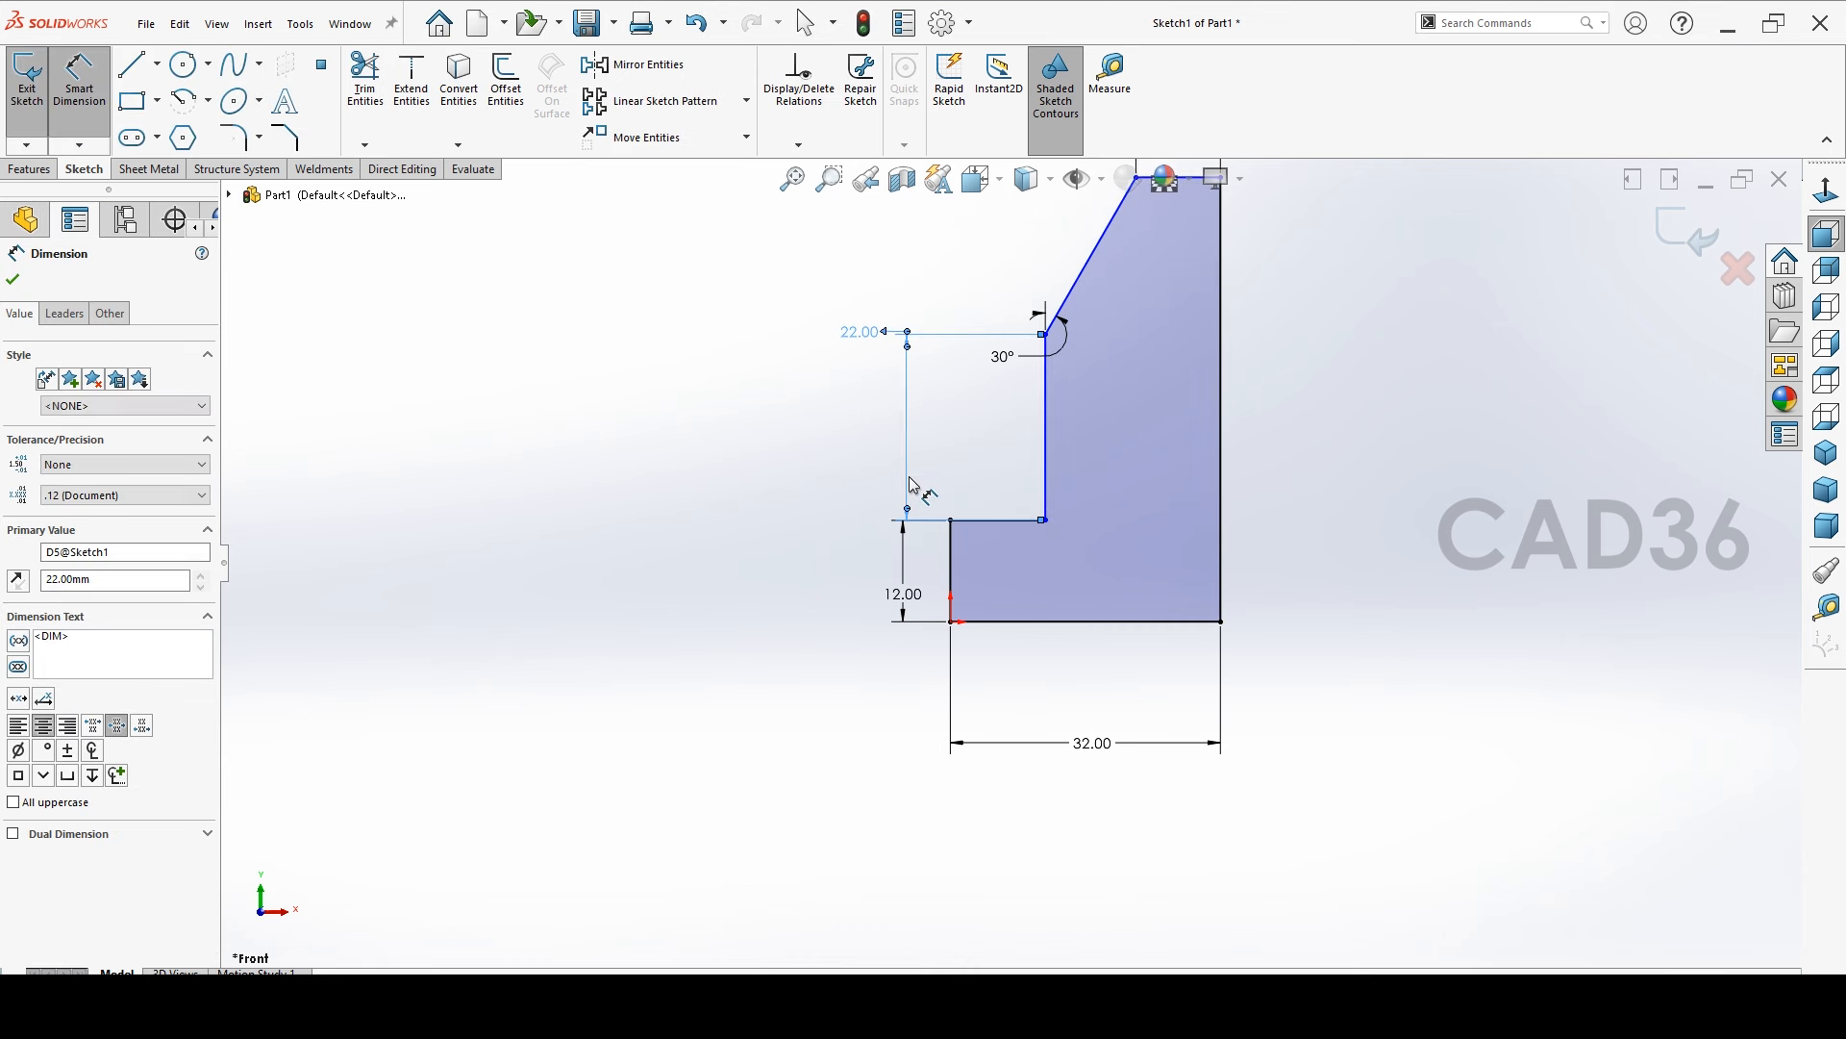
Dimension the profile's long outer vertical edge to 60 mm
click(1235, 519)
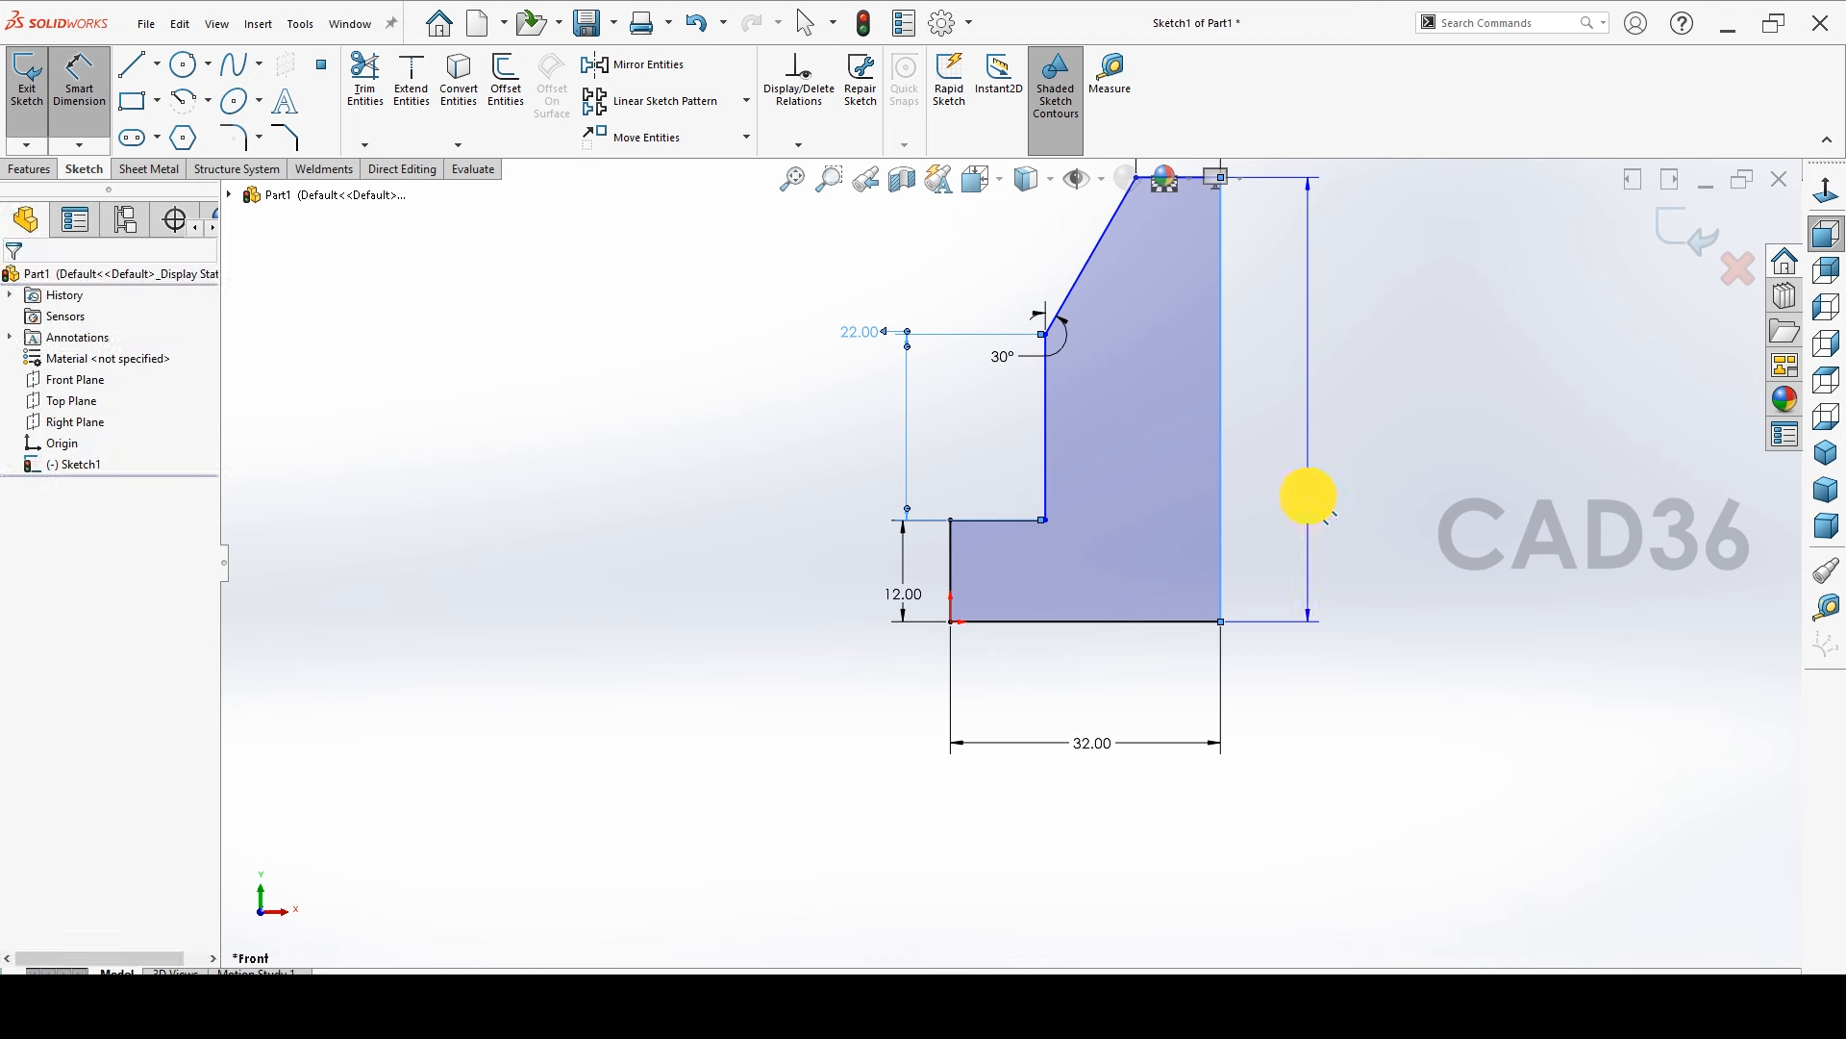
click(1307, 495)
text(60)
key(Return)
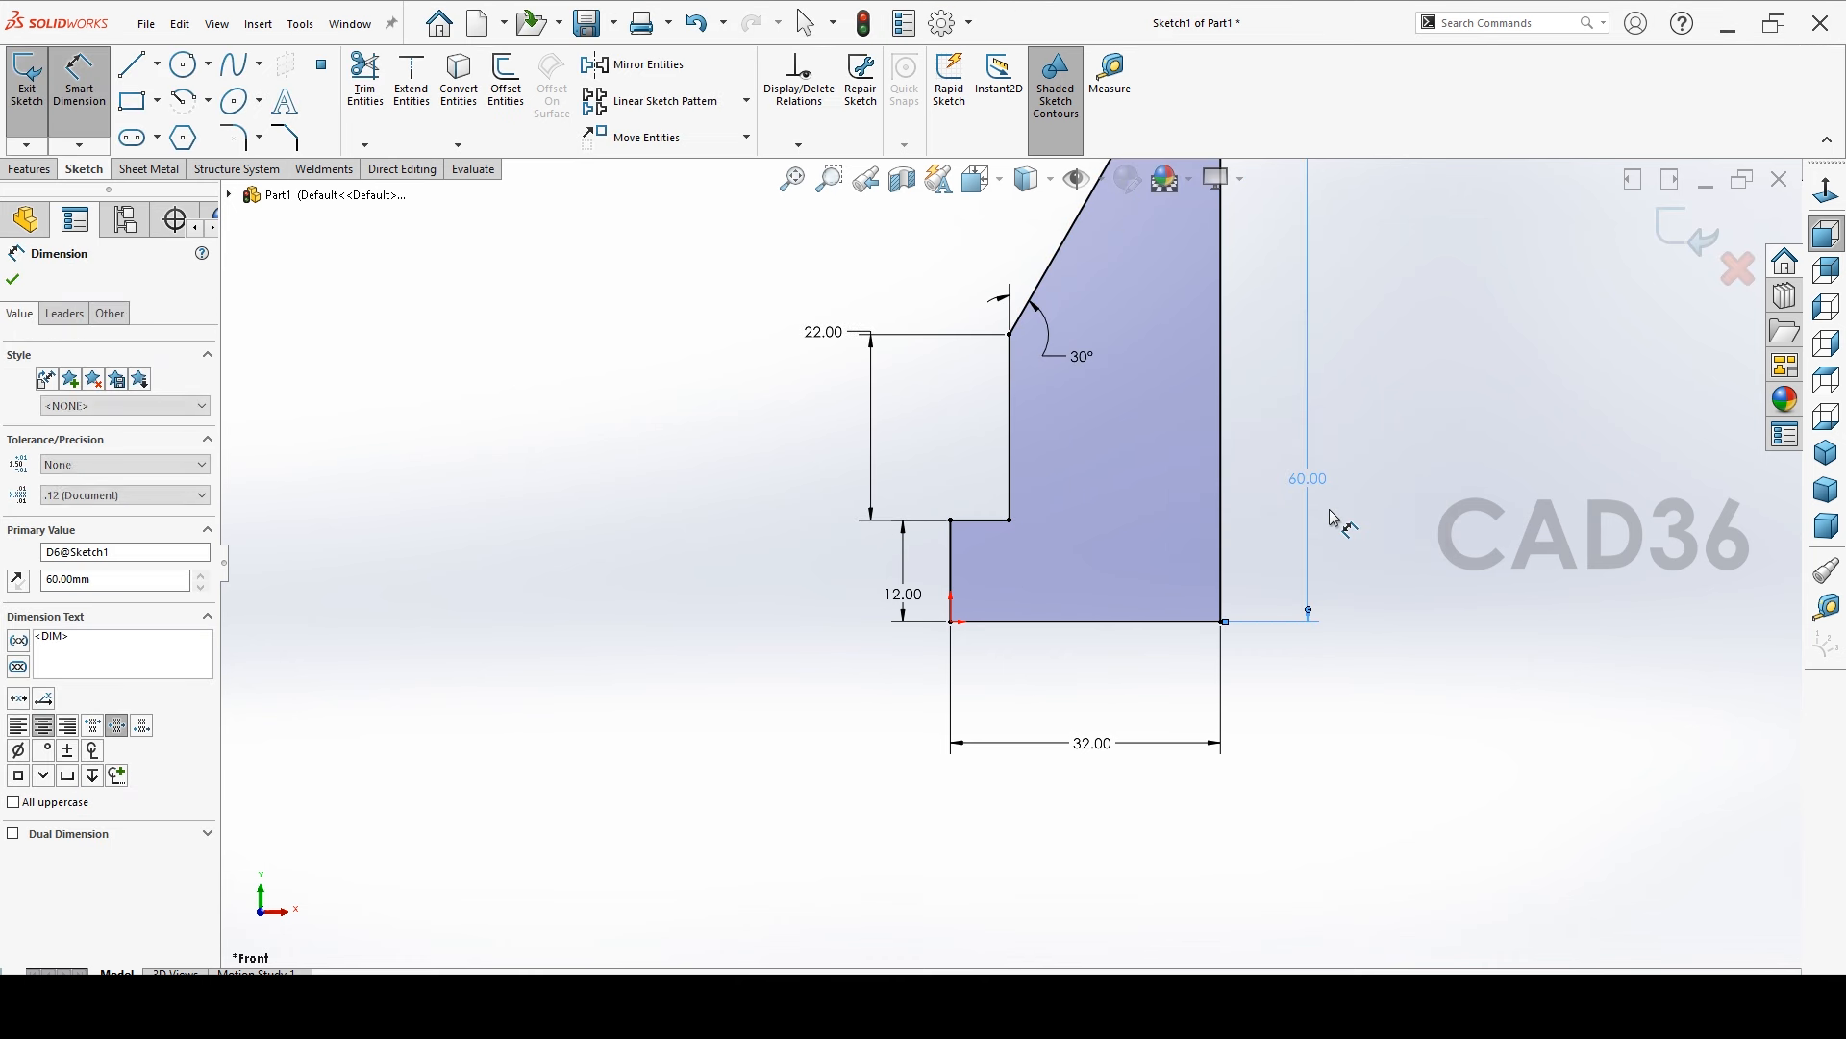
click(1337, 512)
Move the 30° dimension outside the profile above the sloped edge and place the 22 mm dimension text between its extension lines
middle_click(1351, 536)
middle_click(1350, 536)
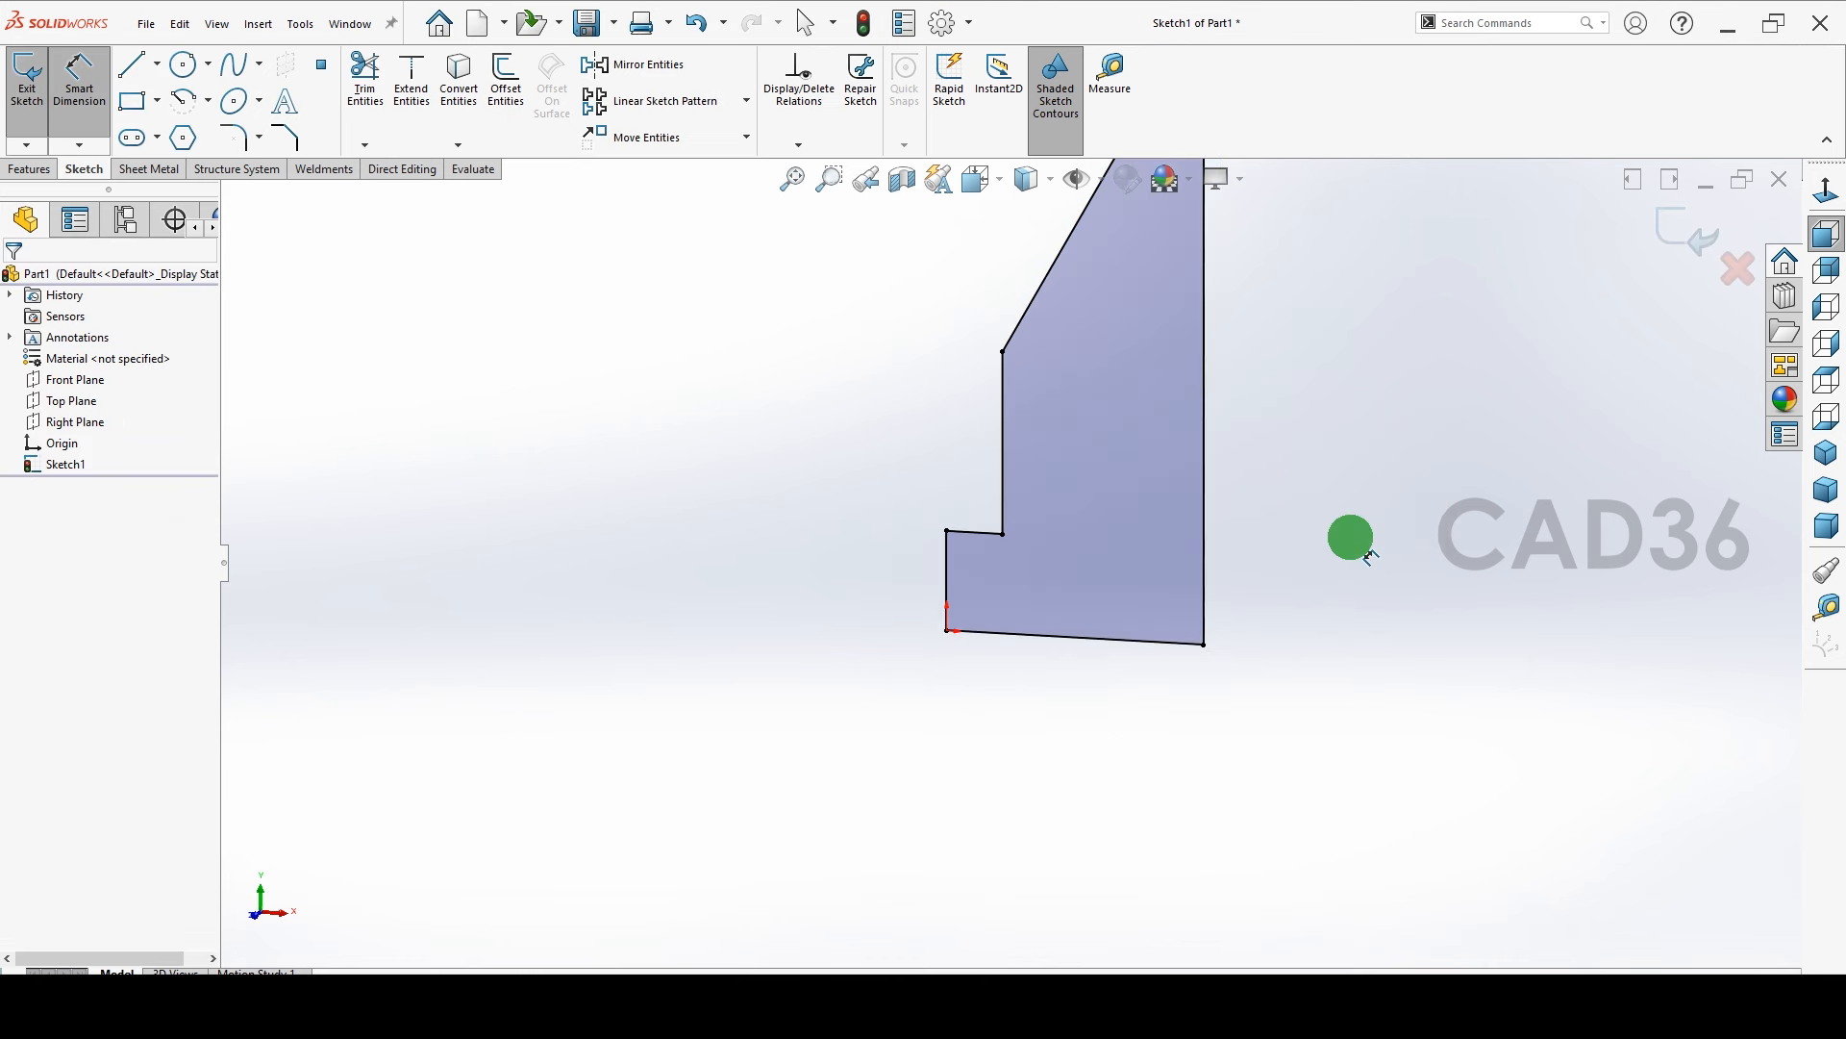
click(1826, 233)
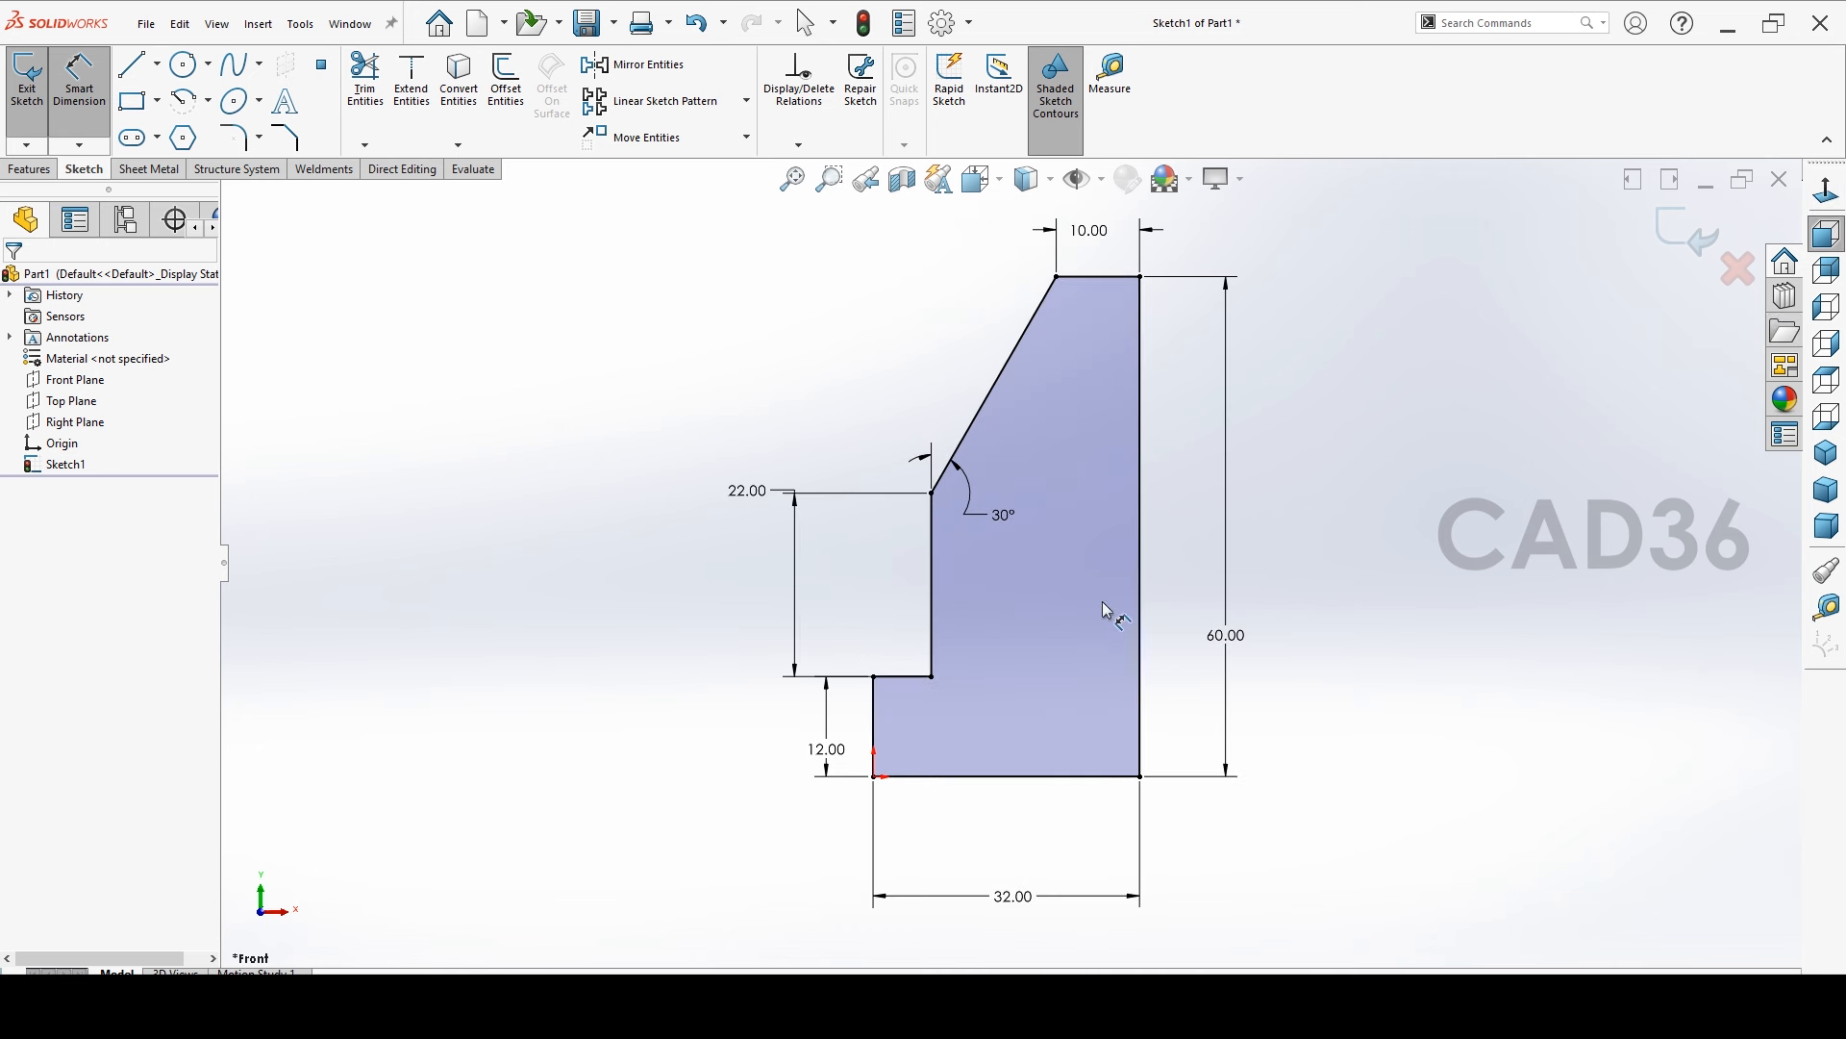
drag(1005, 515, 1005, 357)
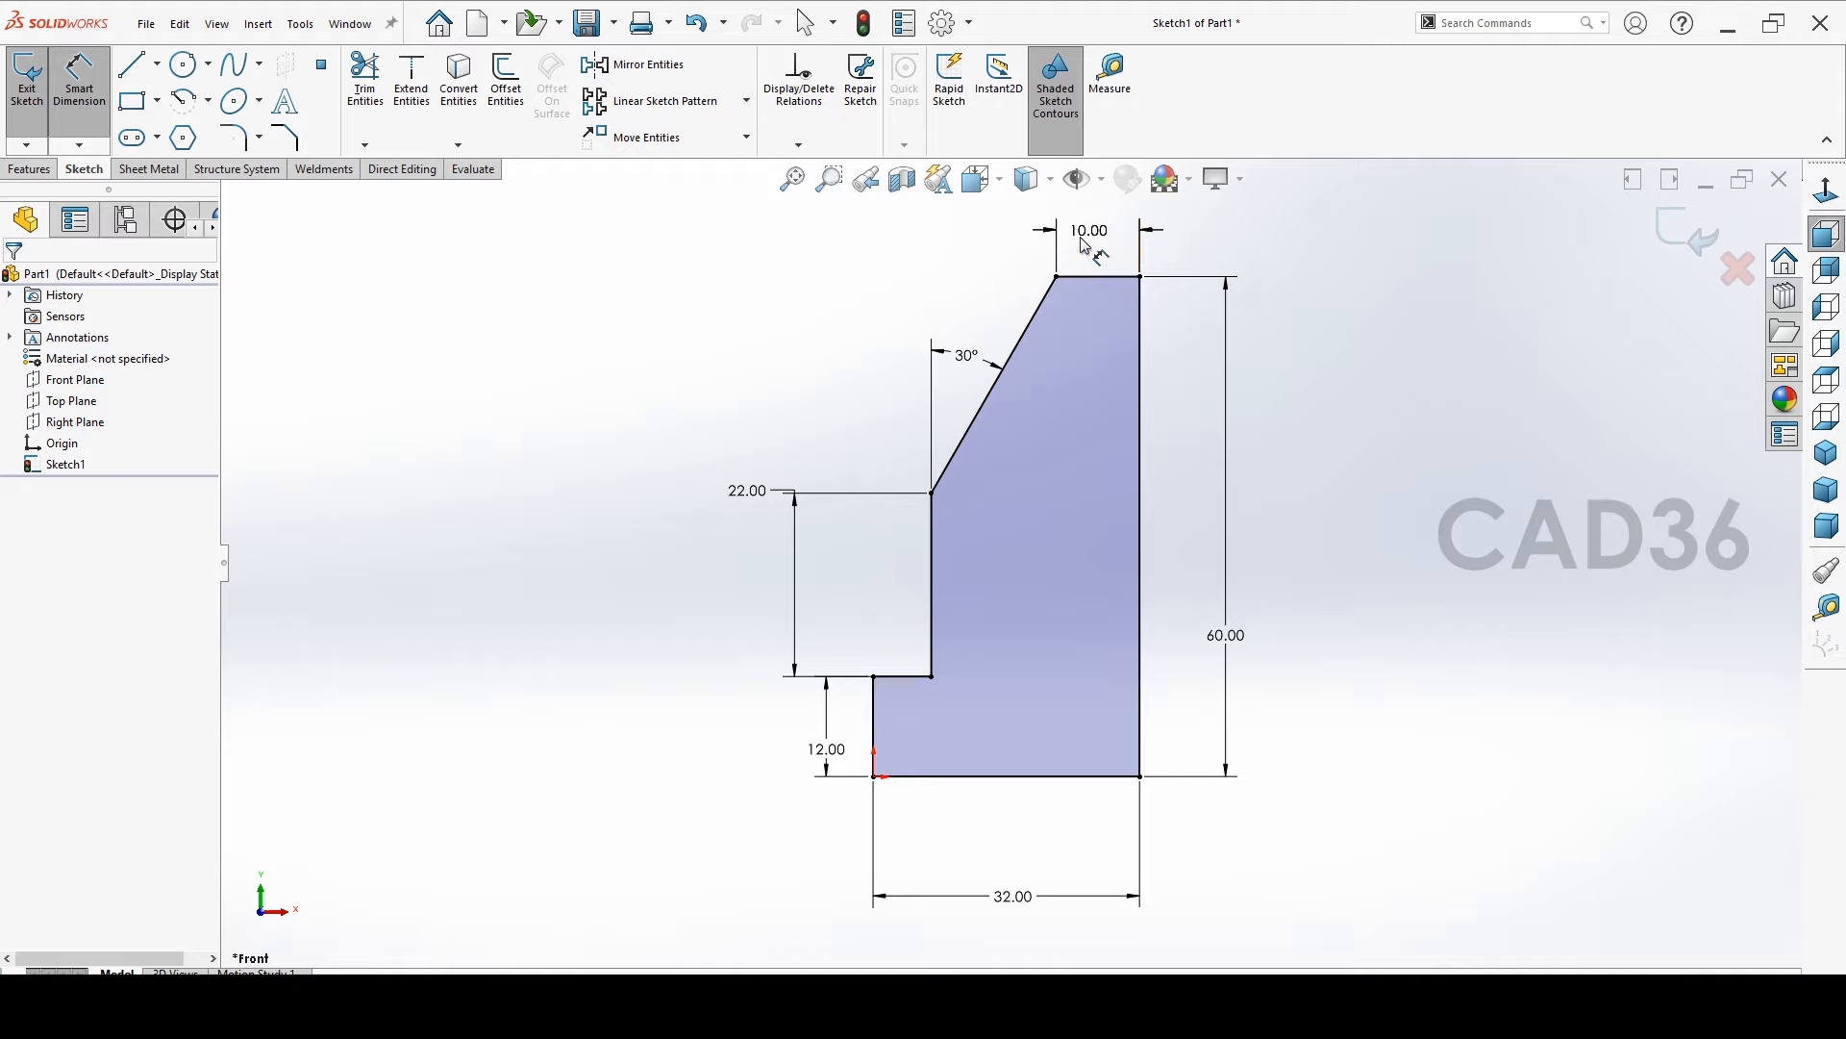
drag(767, 505, 769, 573)
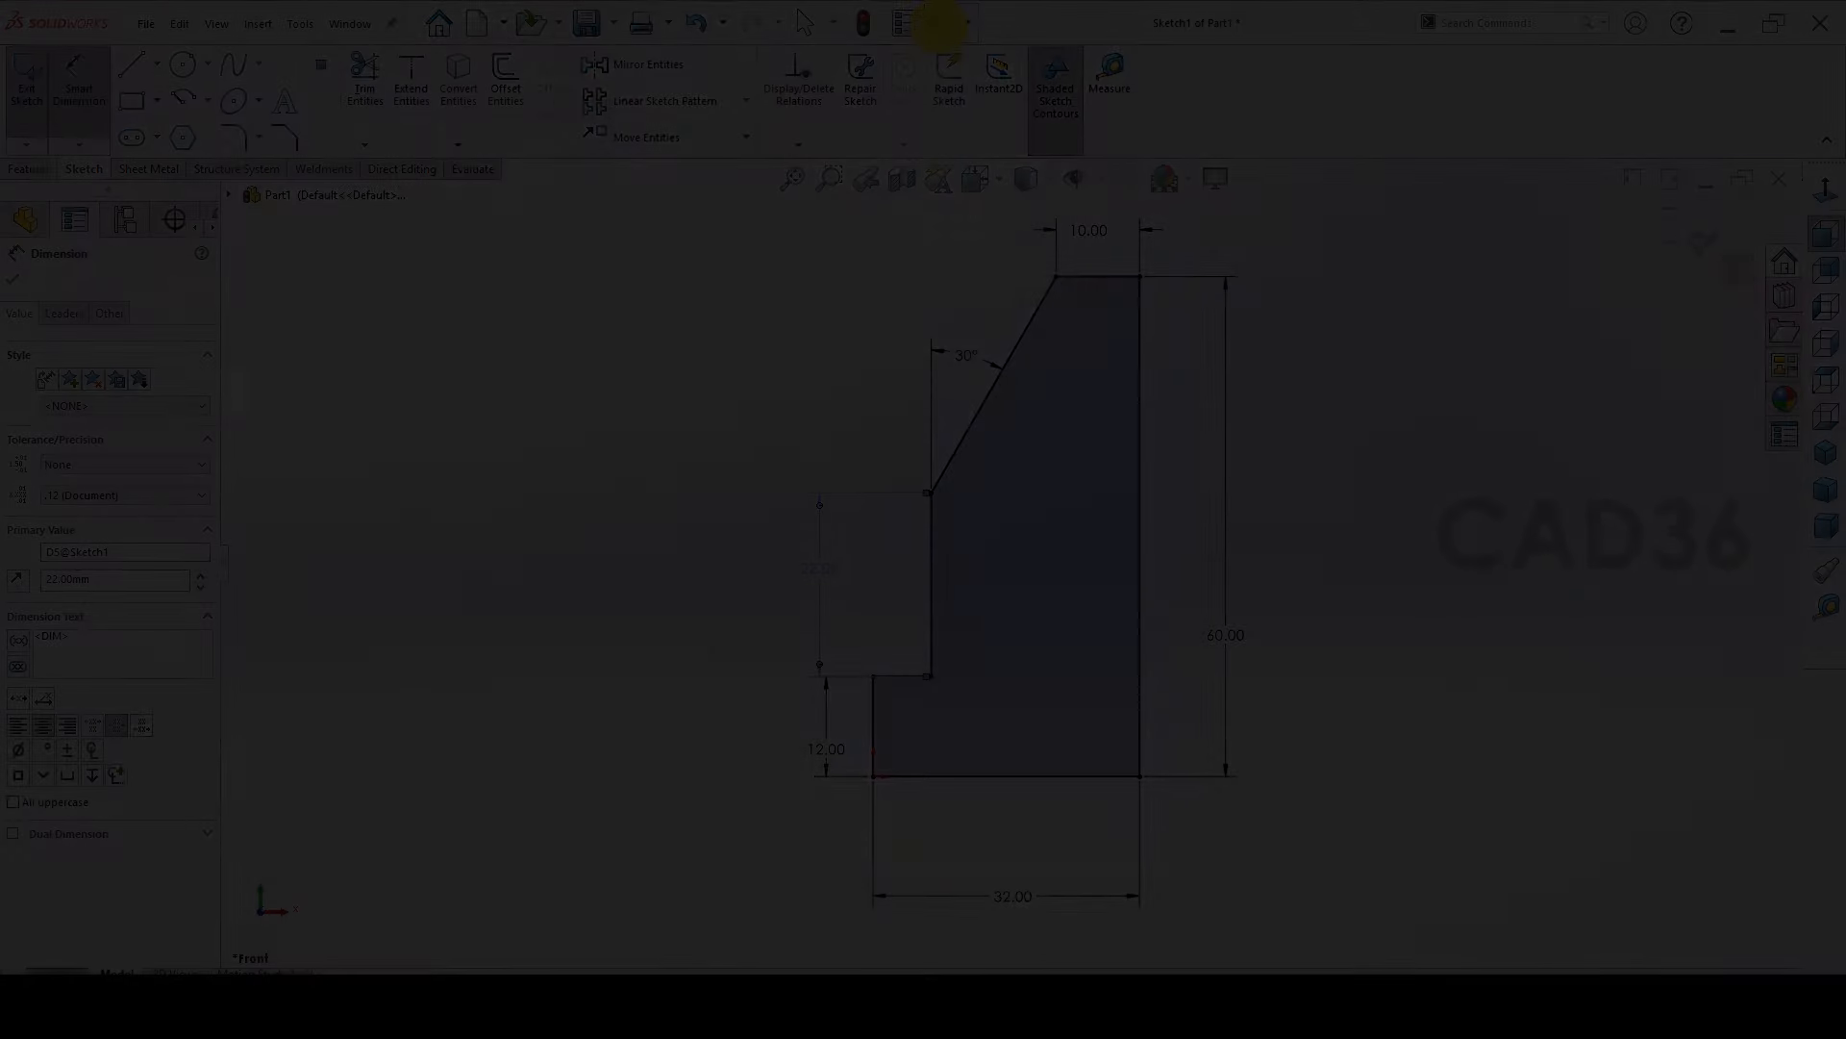
In the document's dimension properties, set trailing zeroes for dimensions to Remove
click(943, 24)
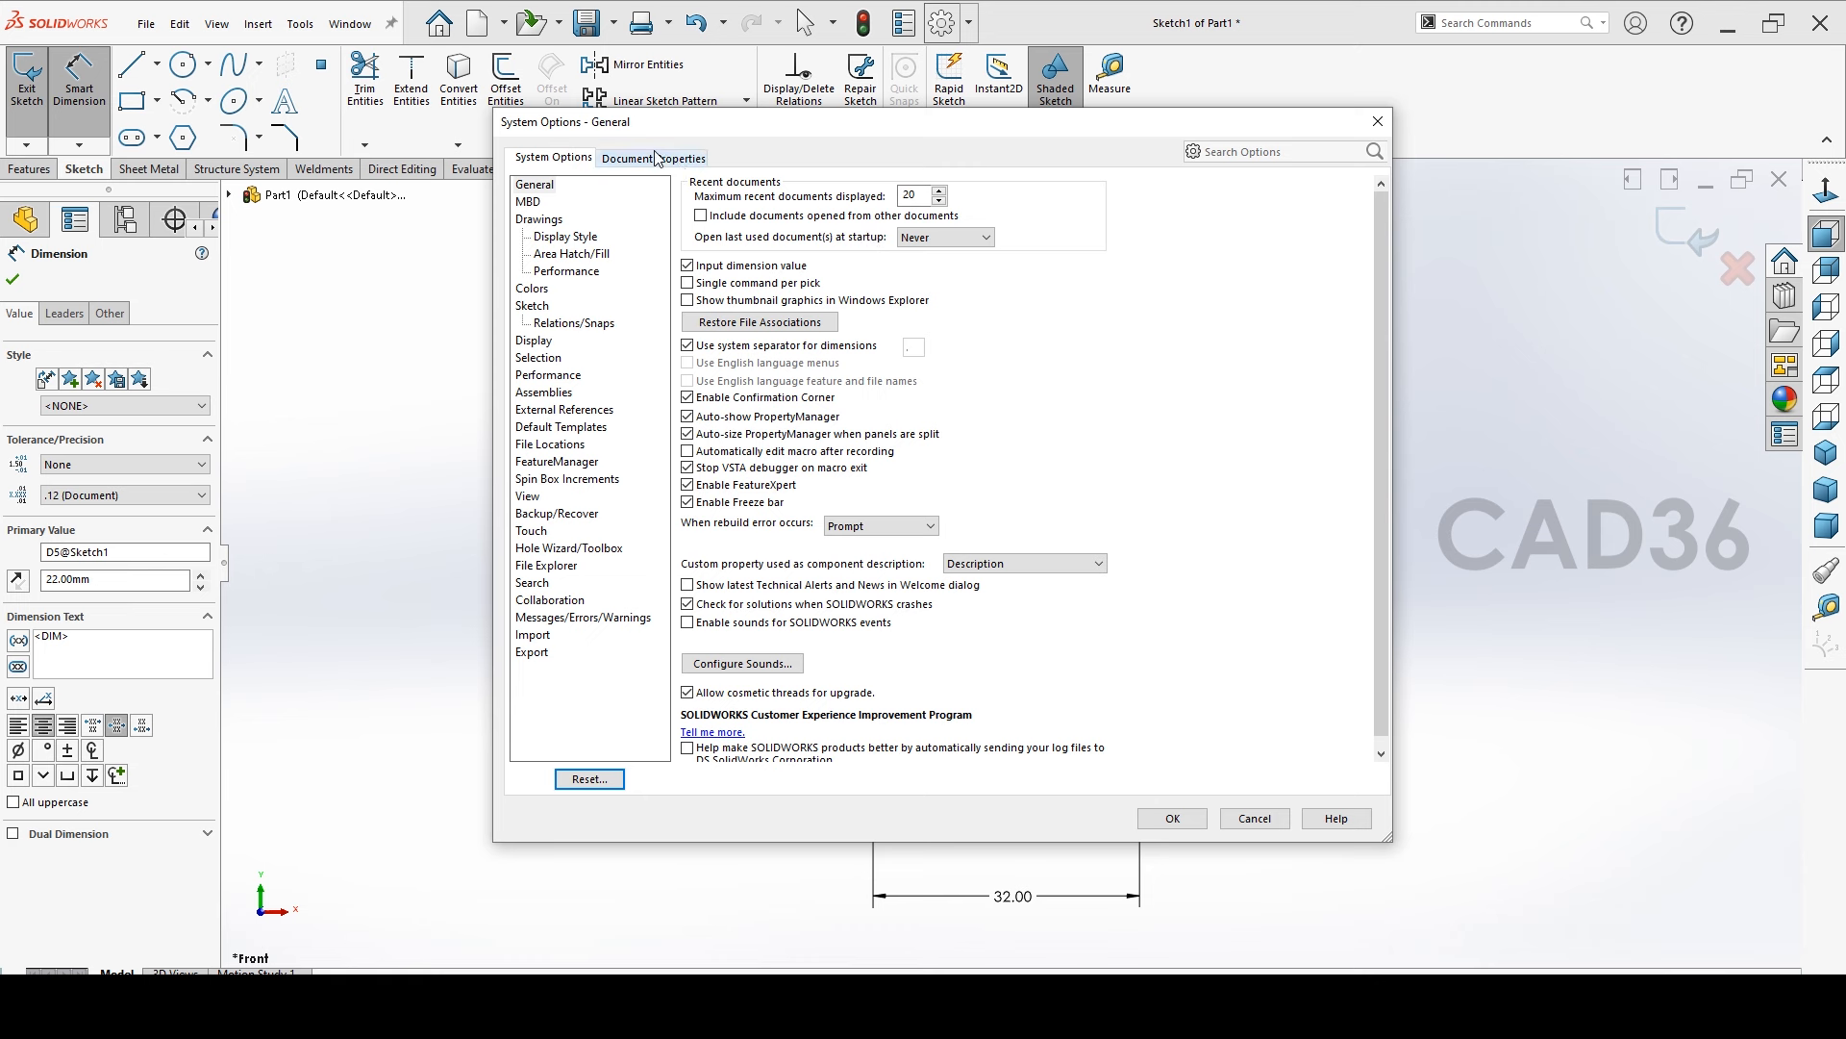
click(657, 158)
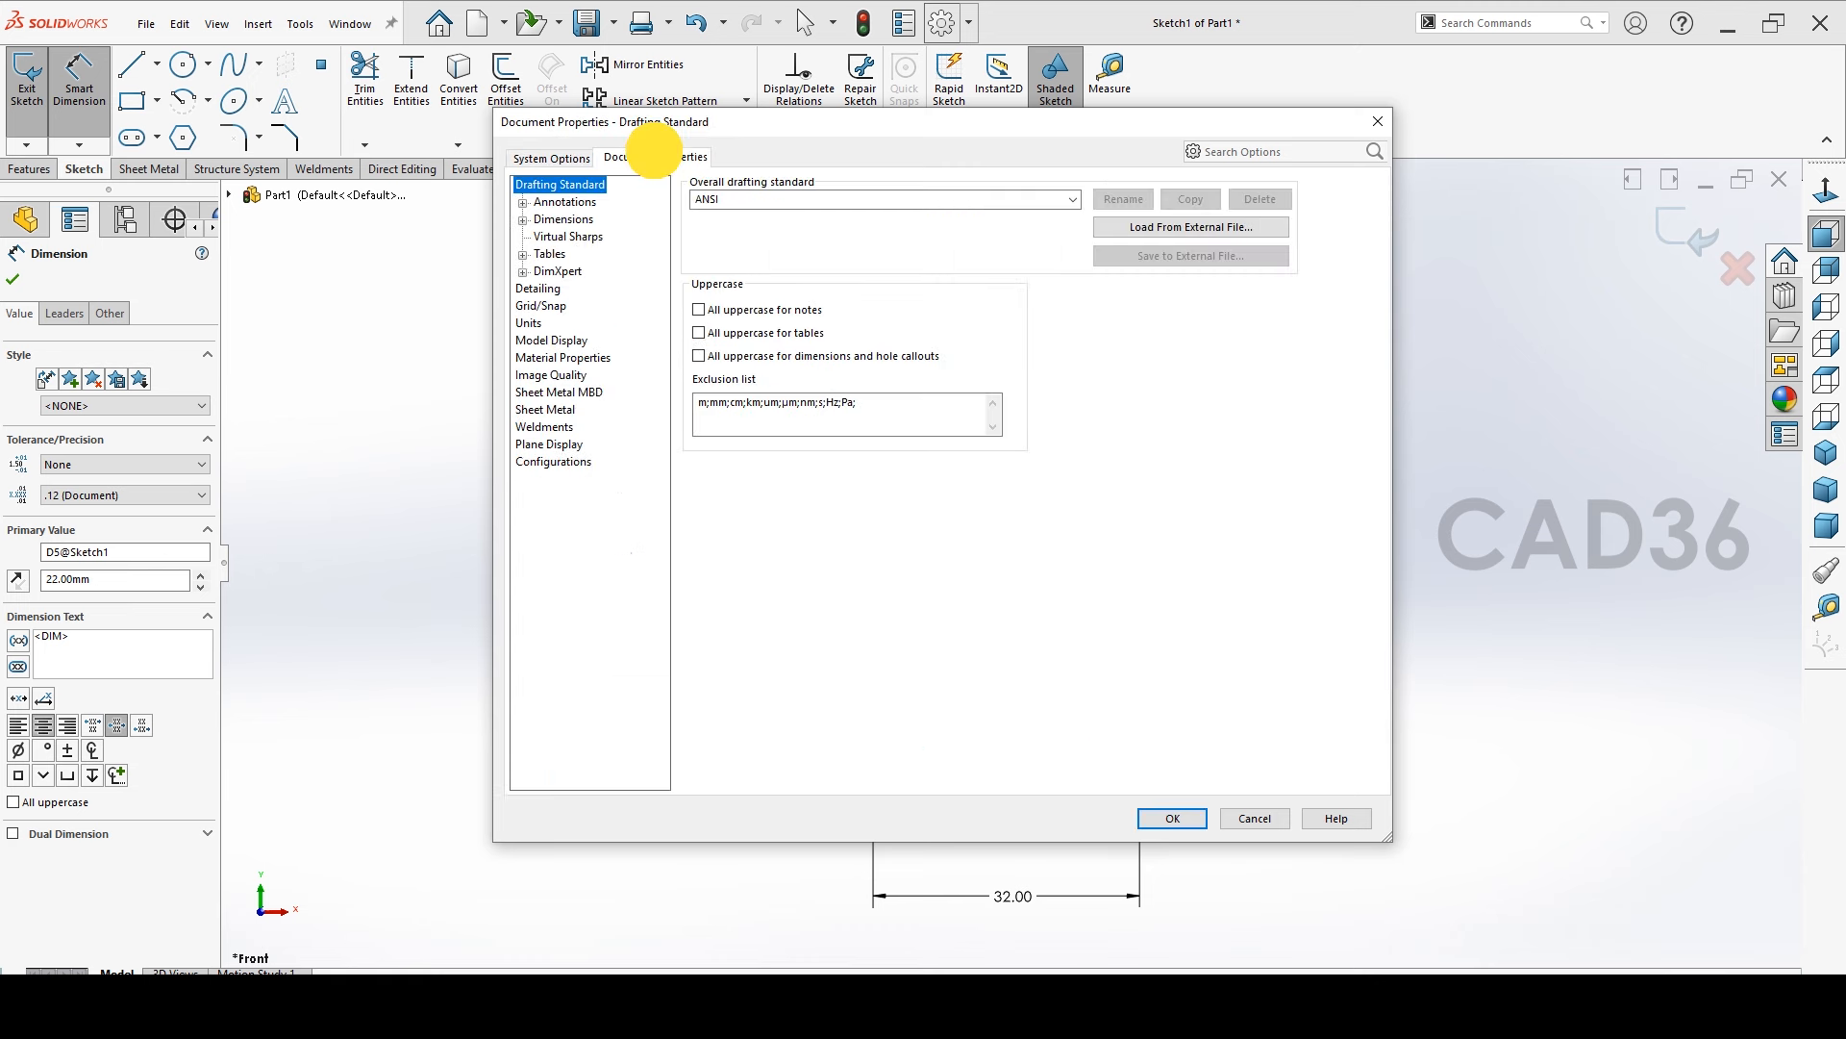
click(582, 221)
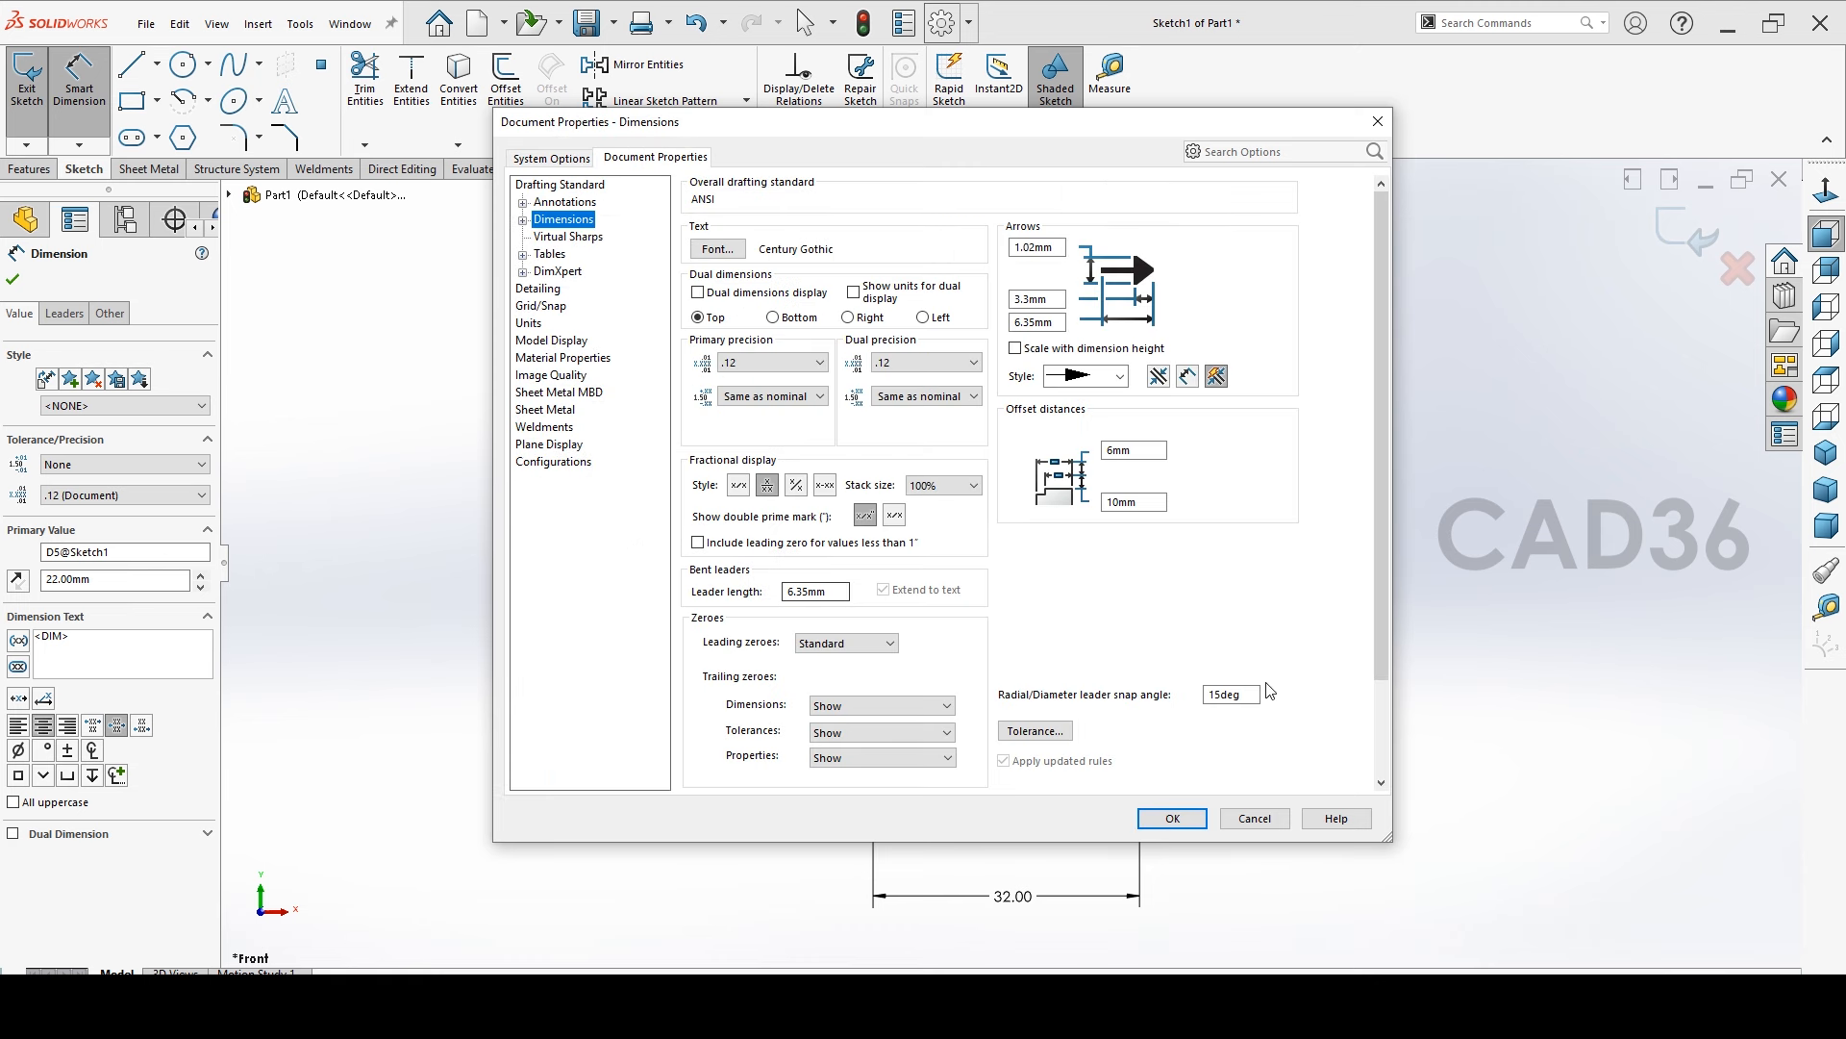
drag(1383, 530, 1385, 651)
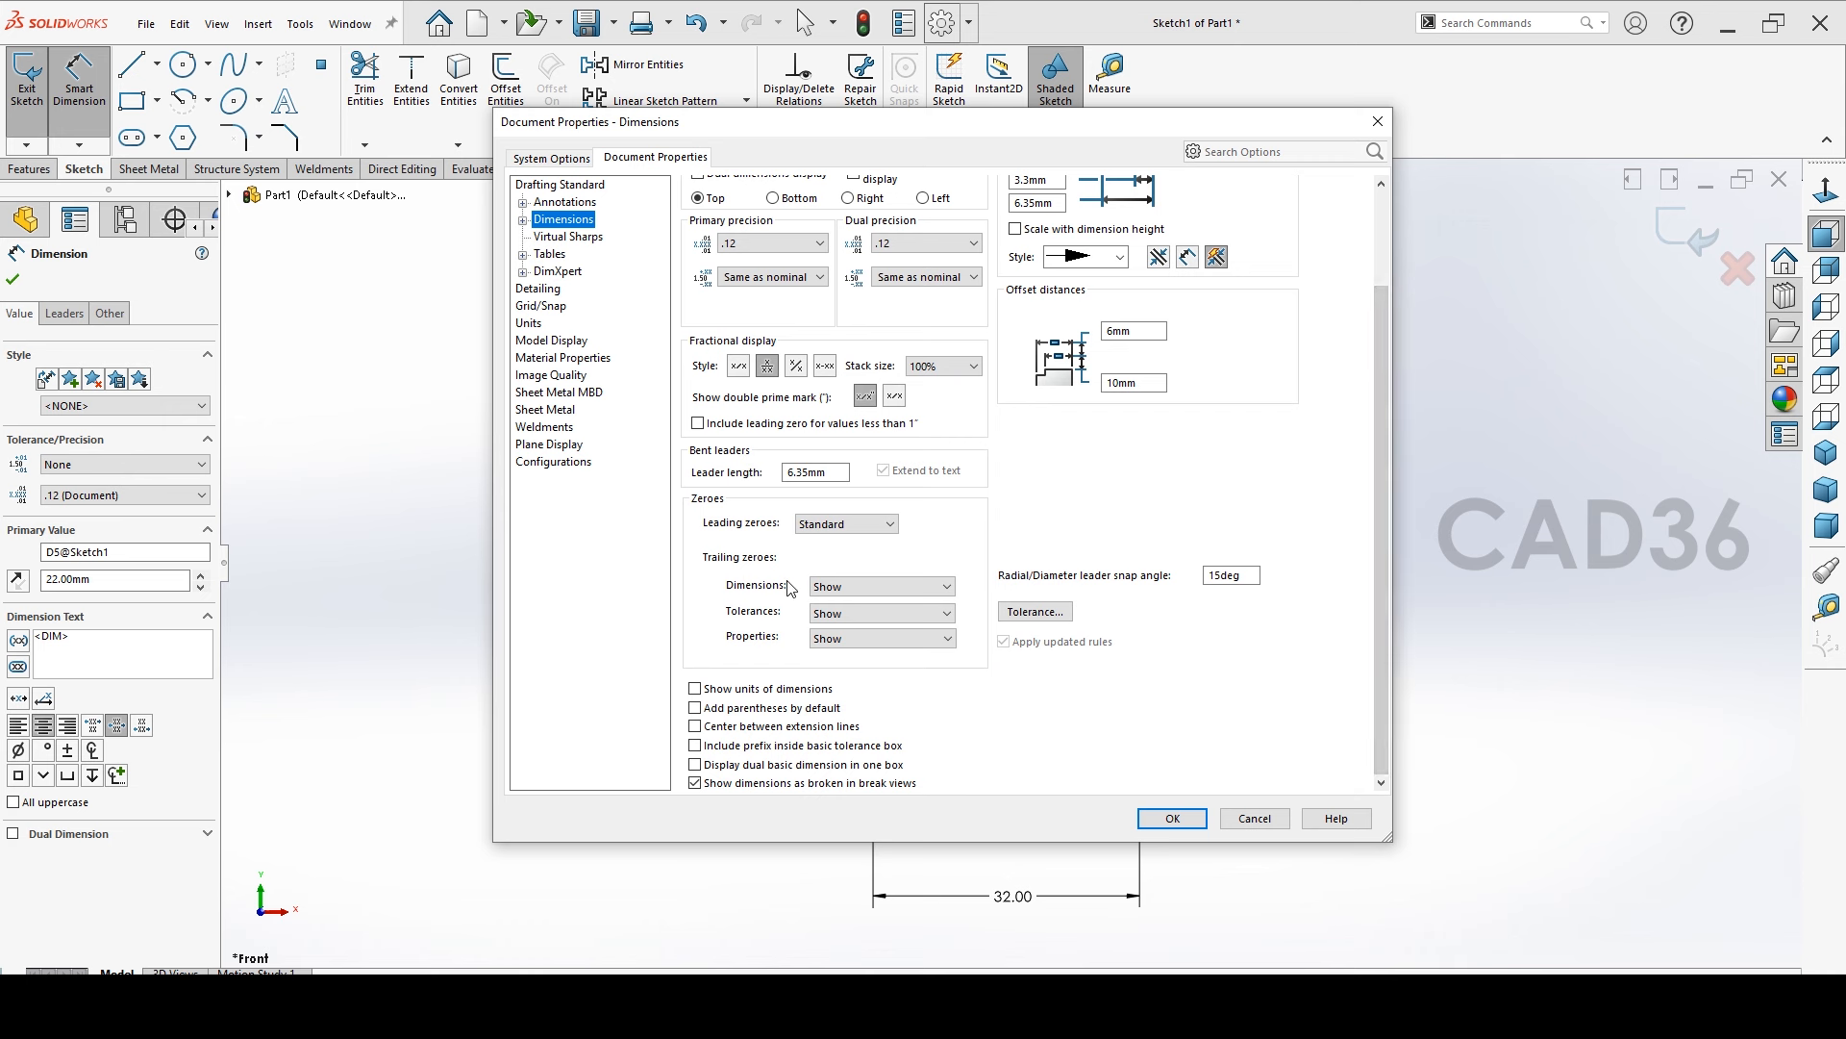
click(888, 588)
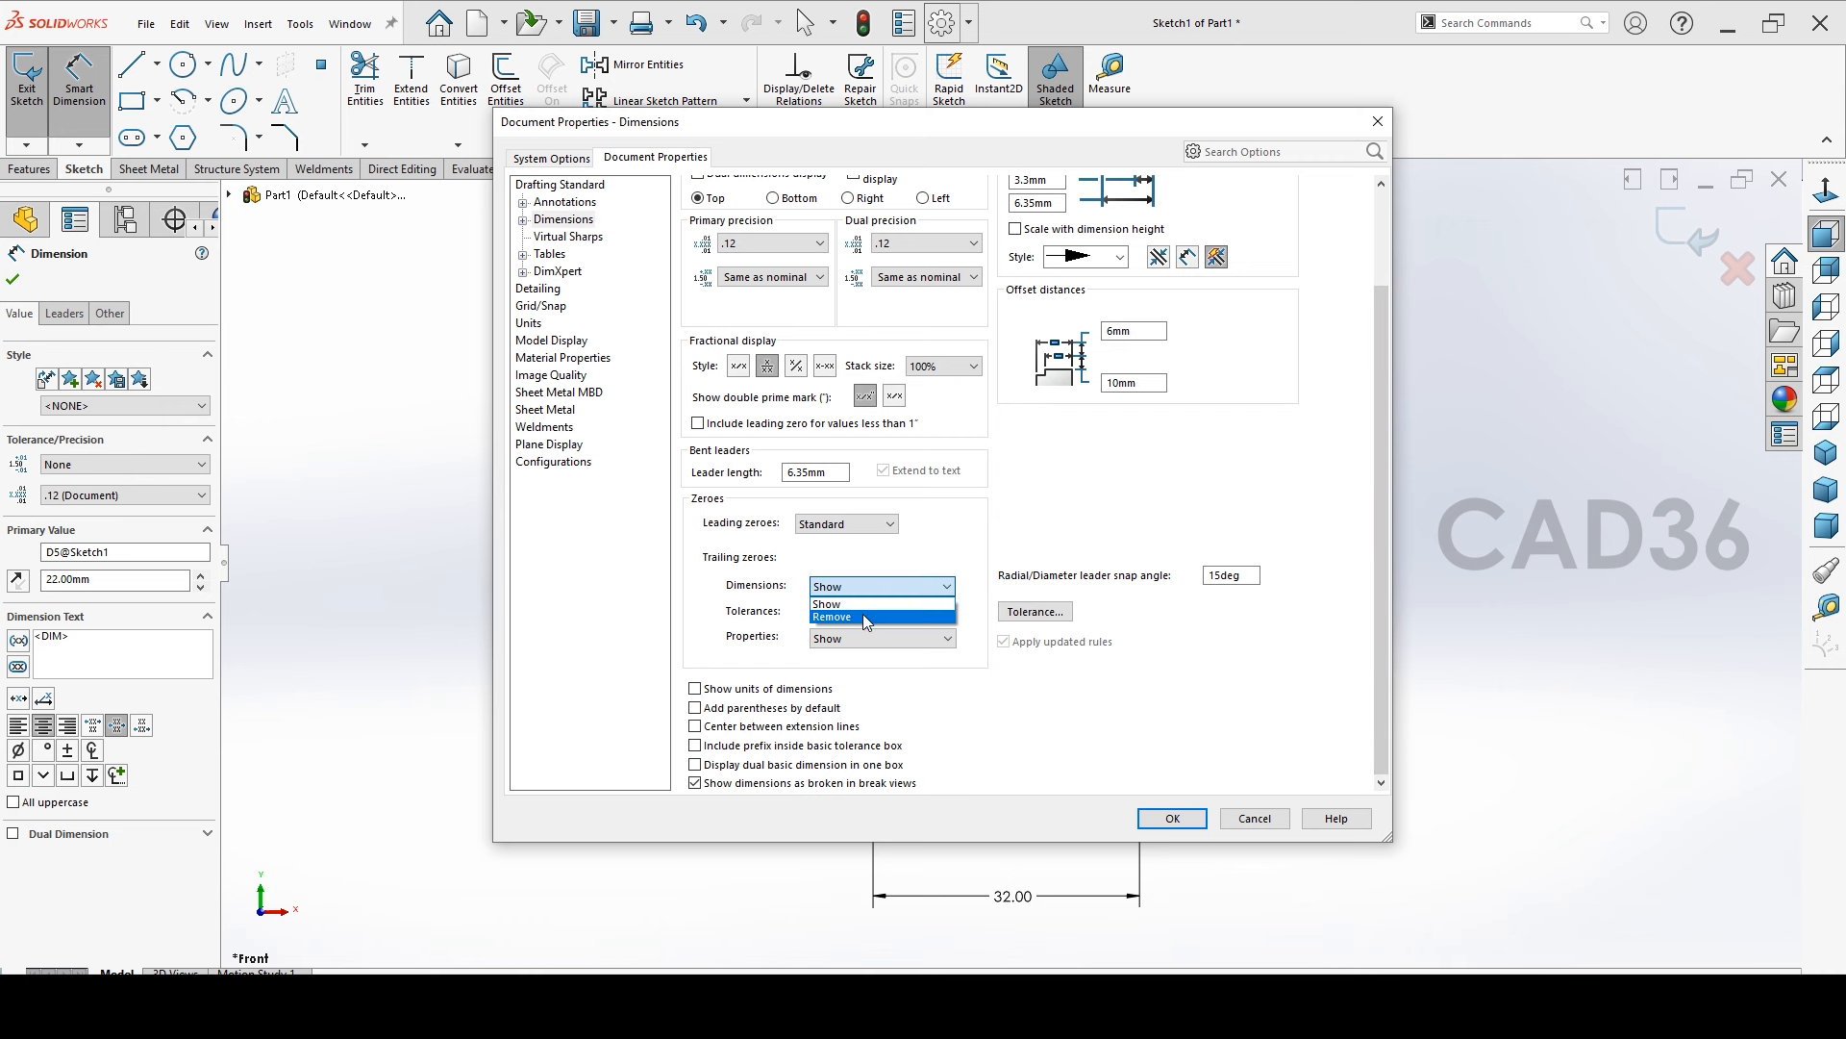
click(863, 612)
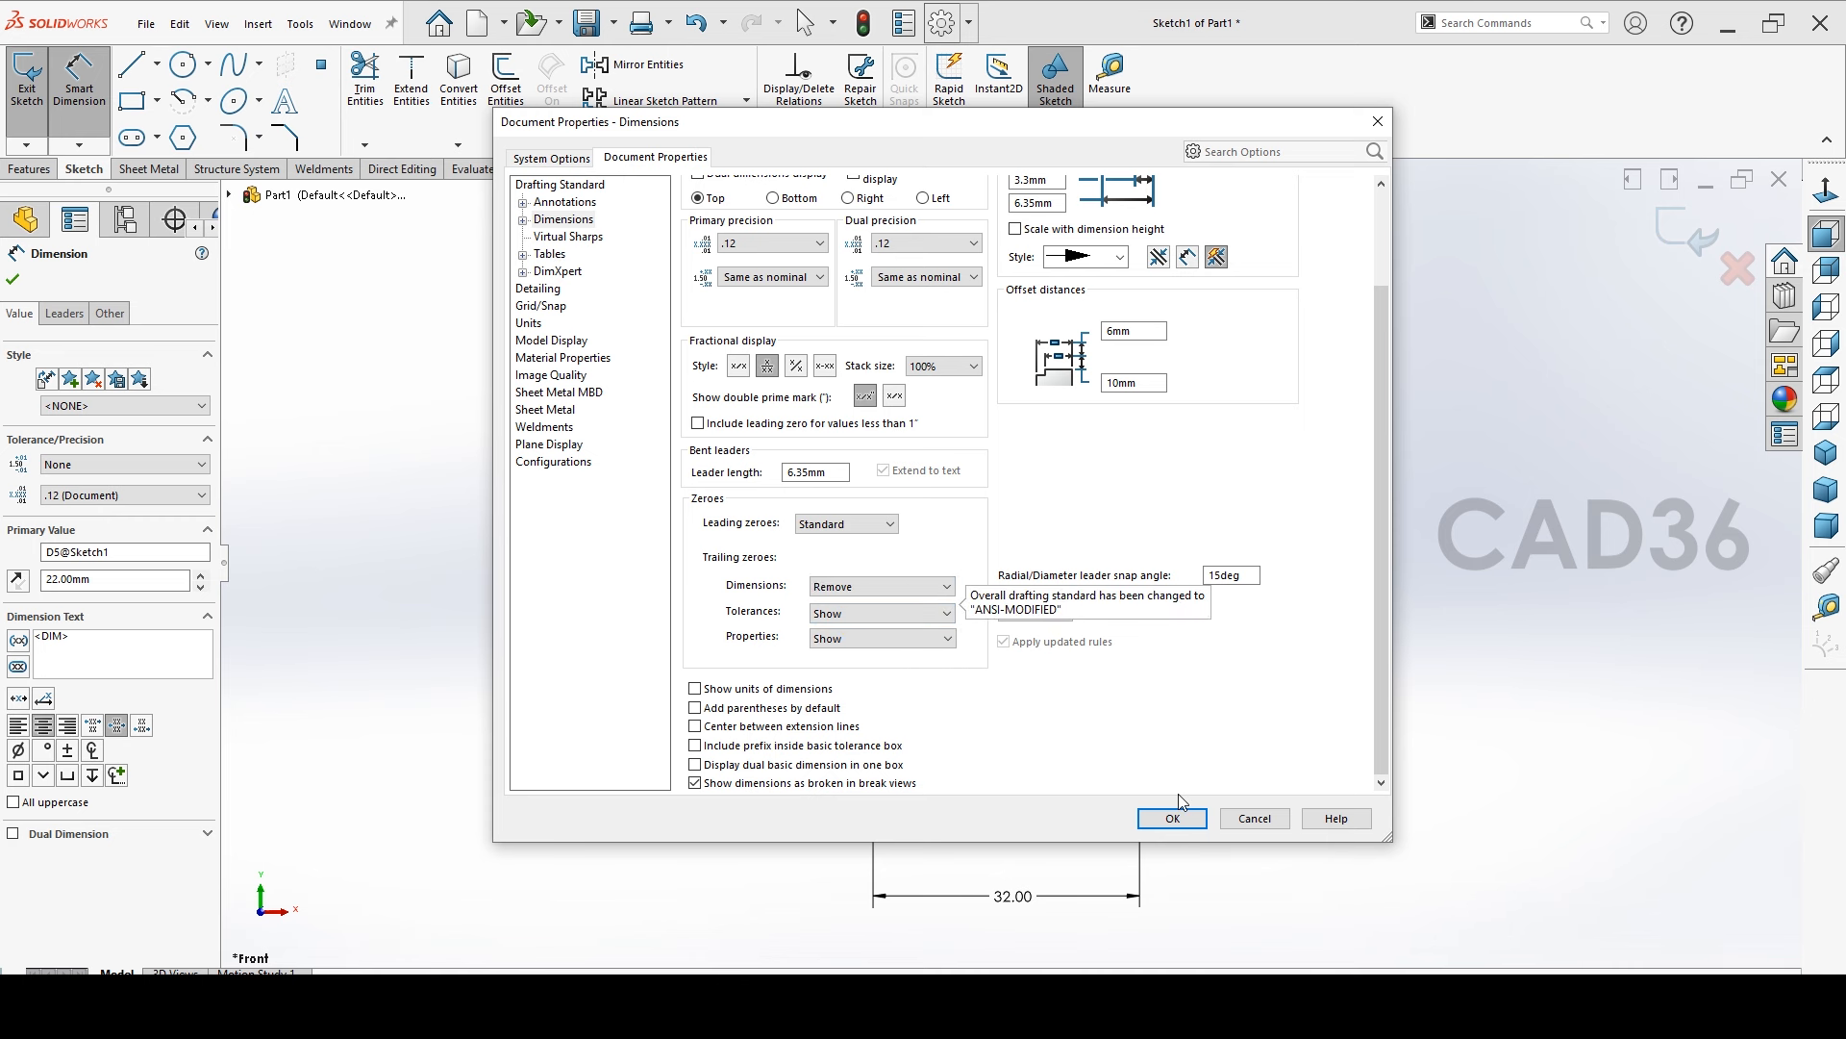
click(1172, 817)
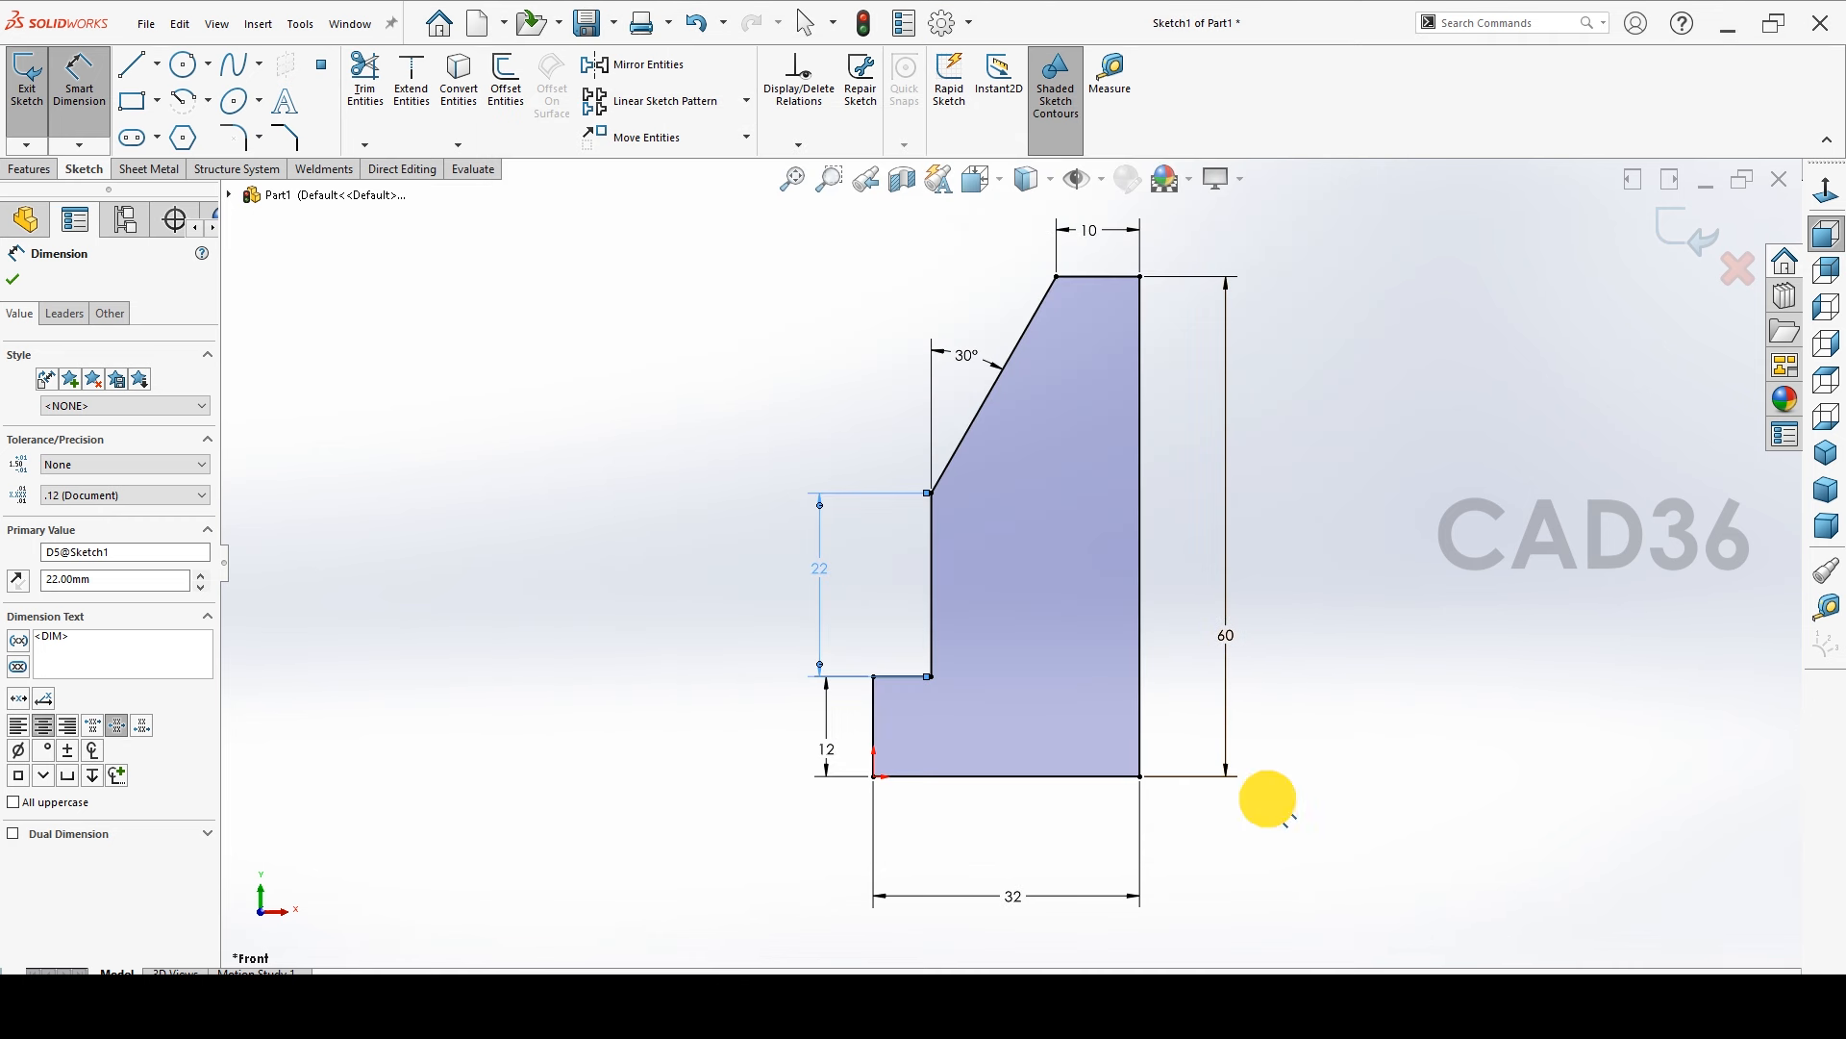
click(1267, 798)
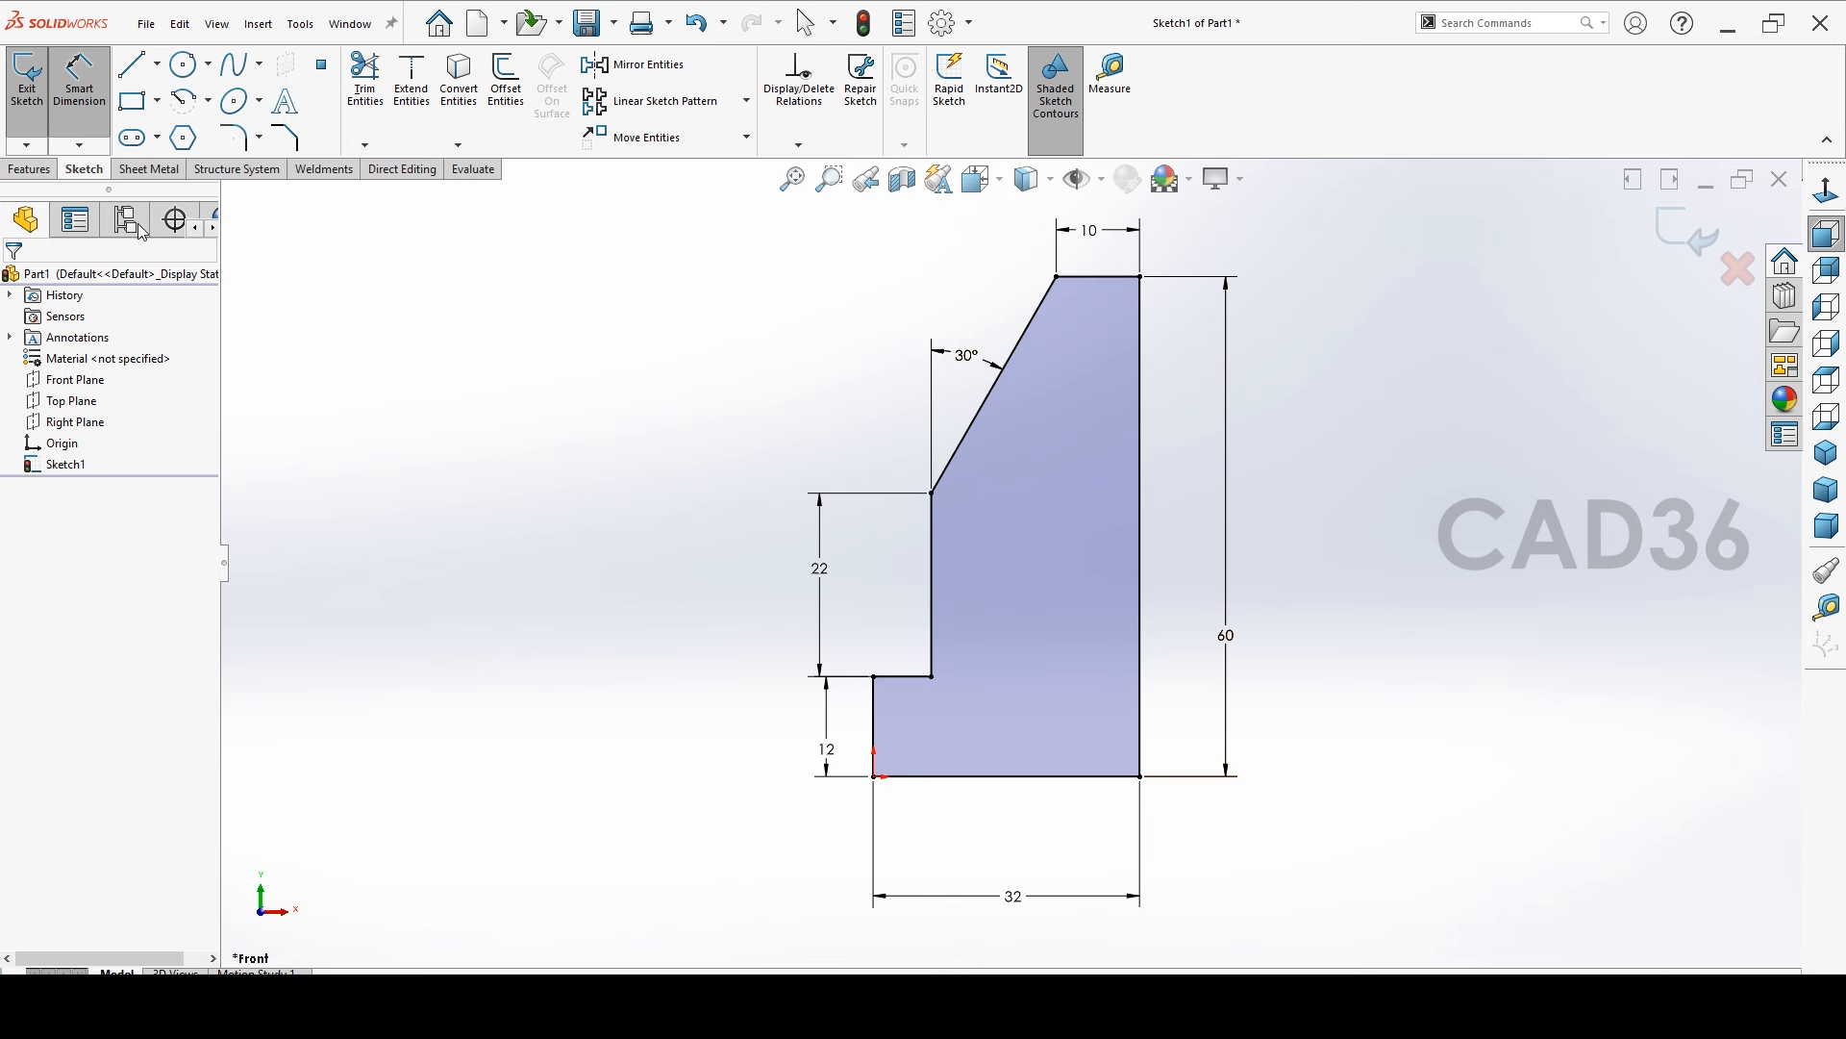
Exit the base profile sketch and extrude it into a solid with Extruded Boss/Base
click(1676, 240)
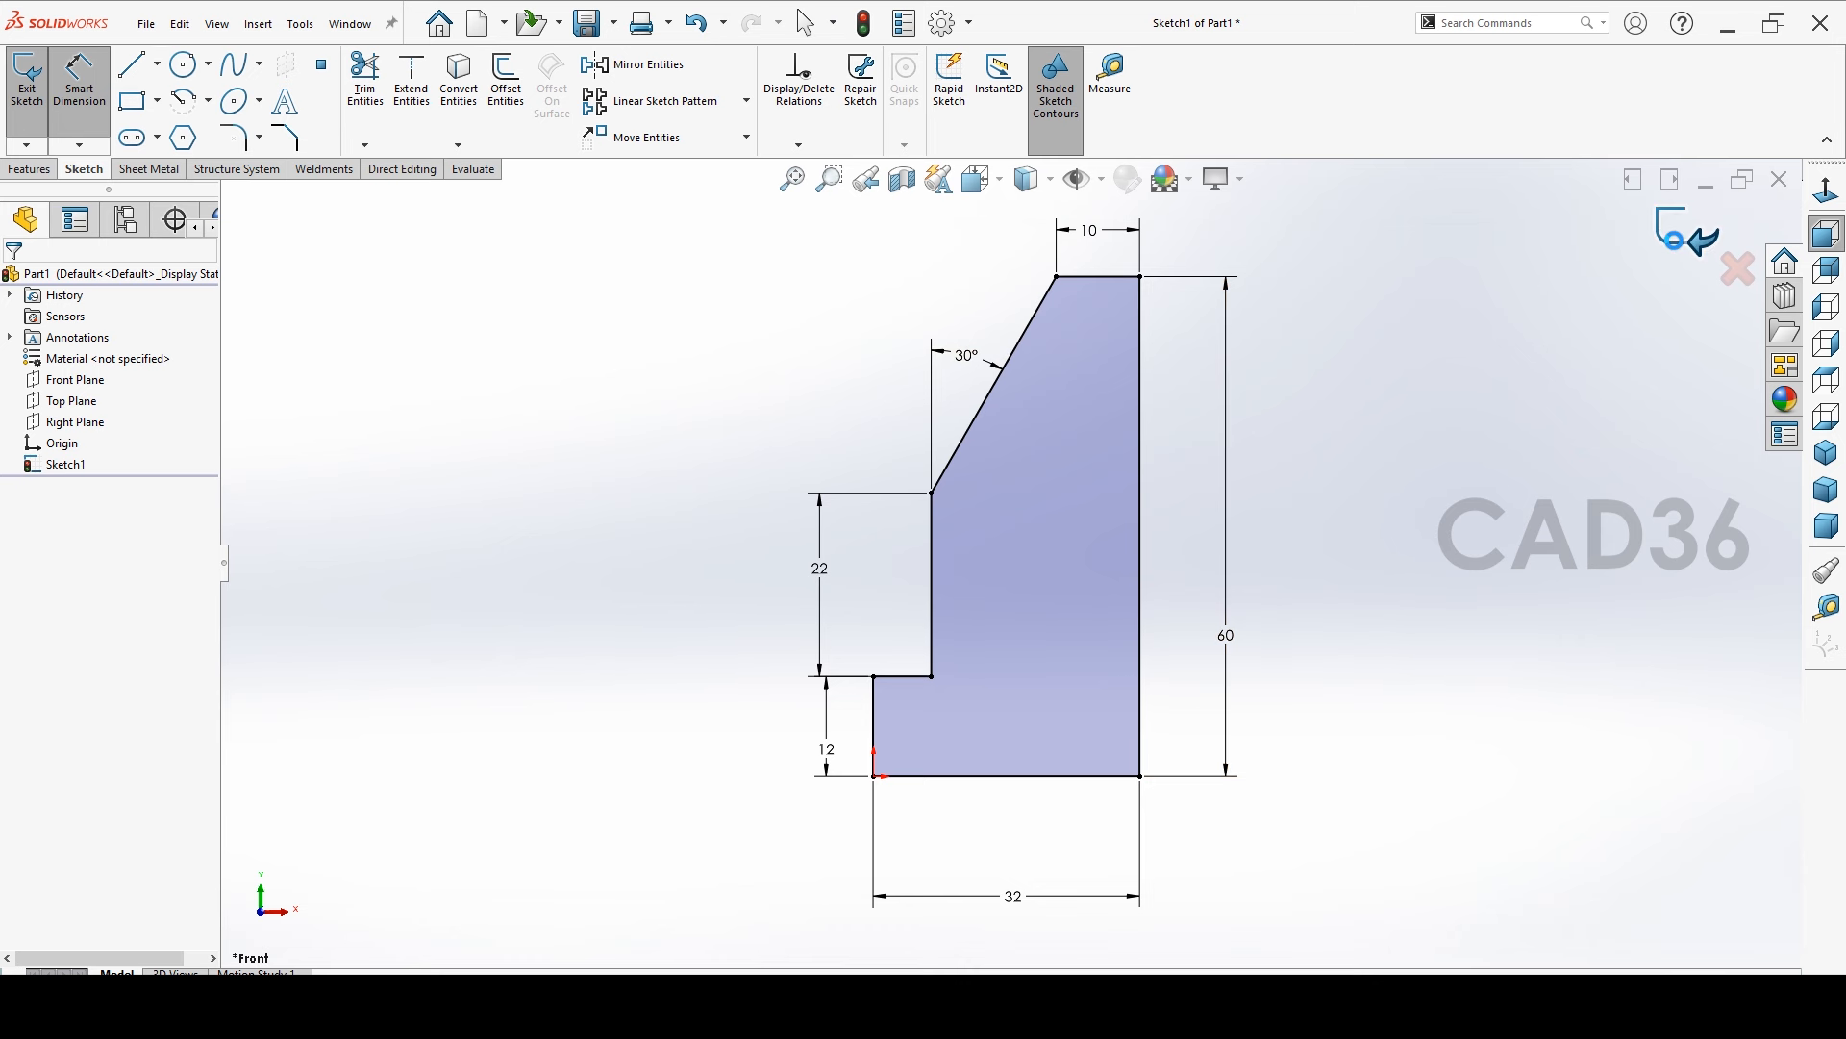
scroll(166, 99, up, 1)
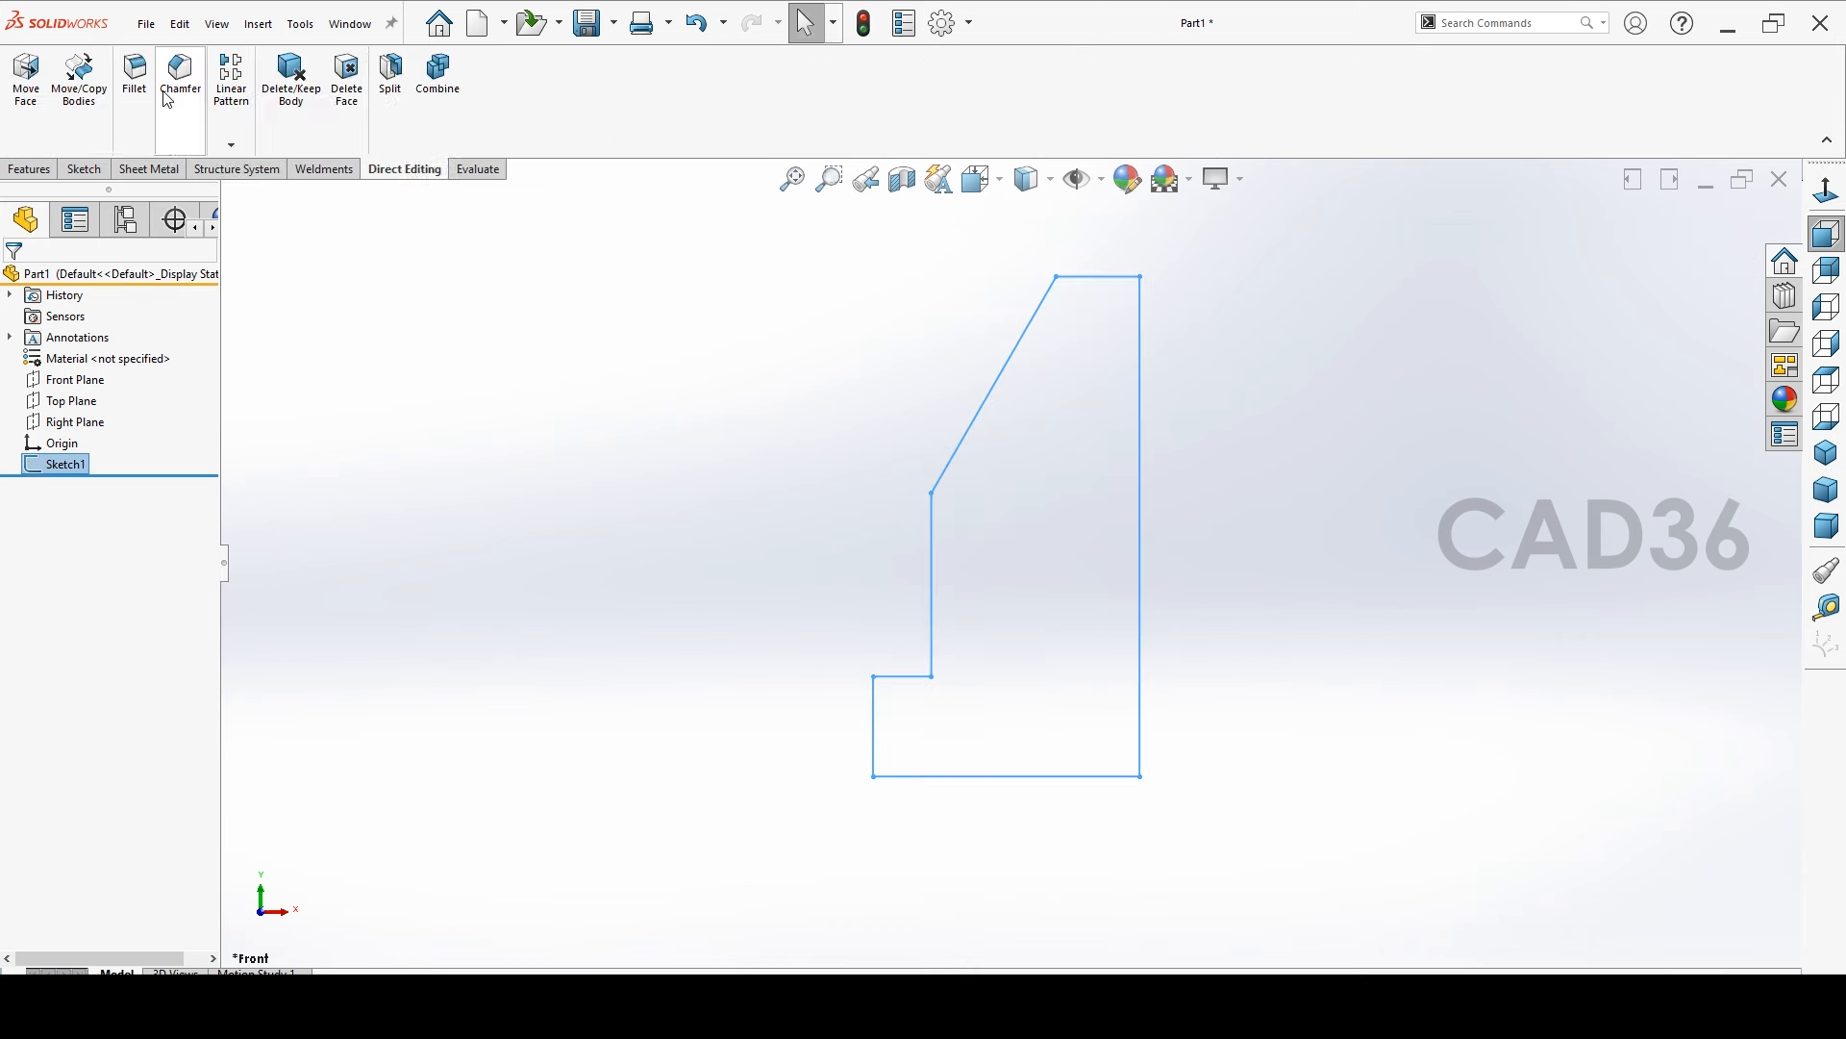
scroll(166, 99, down, 8)
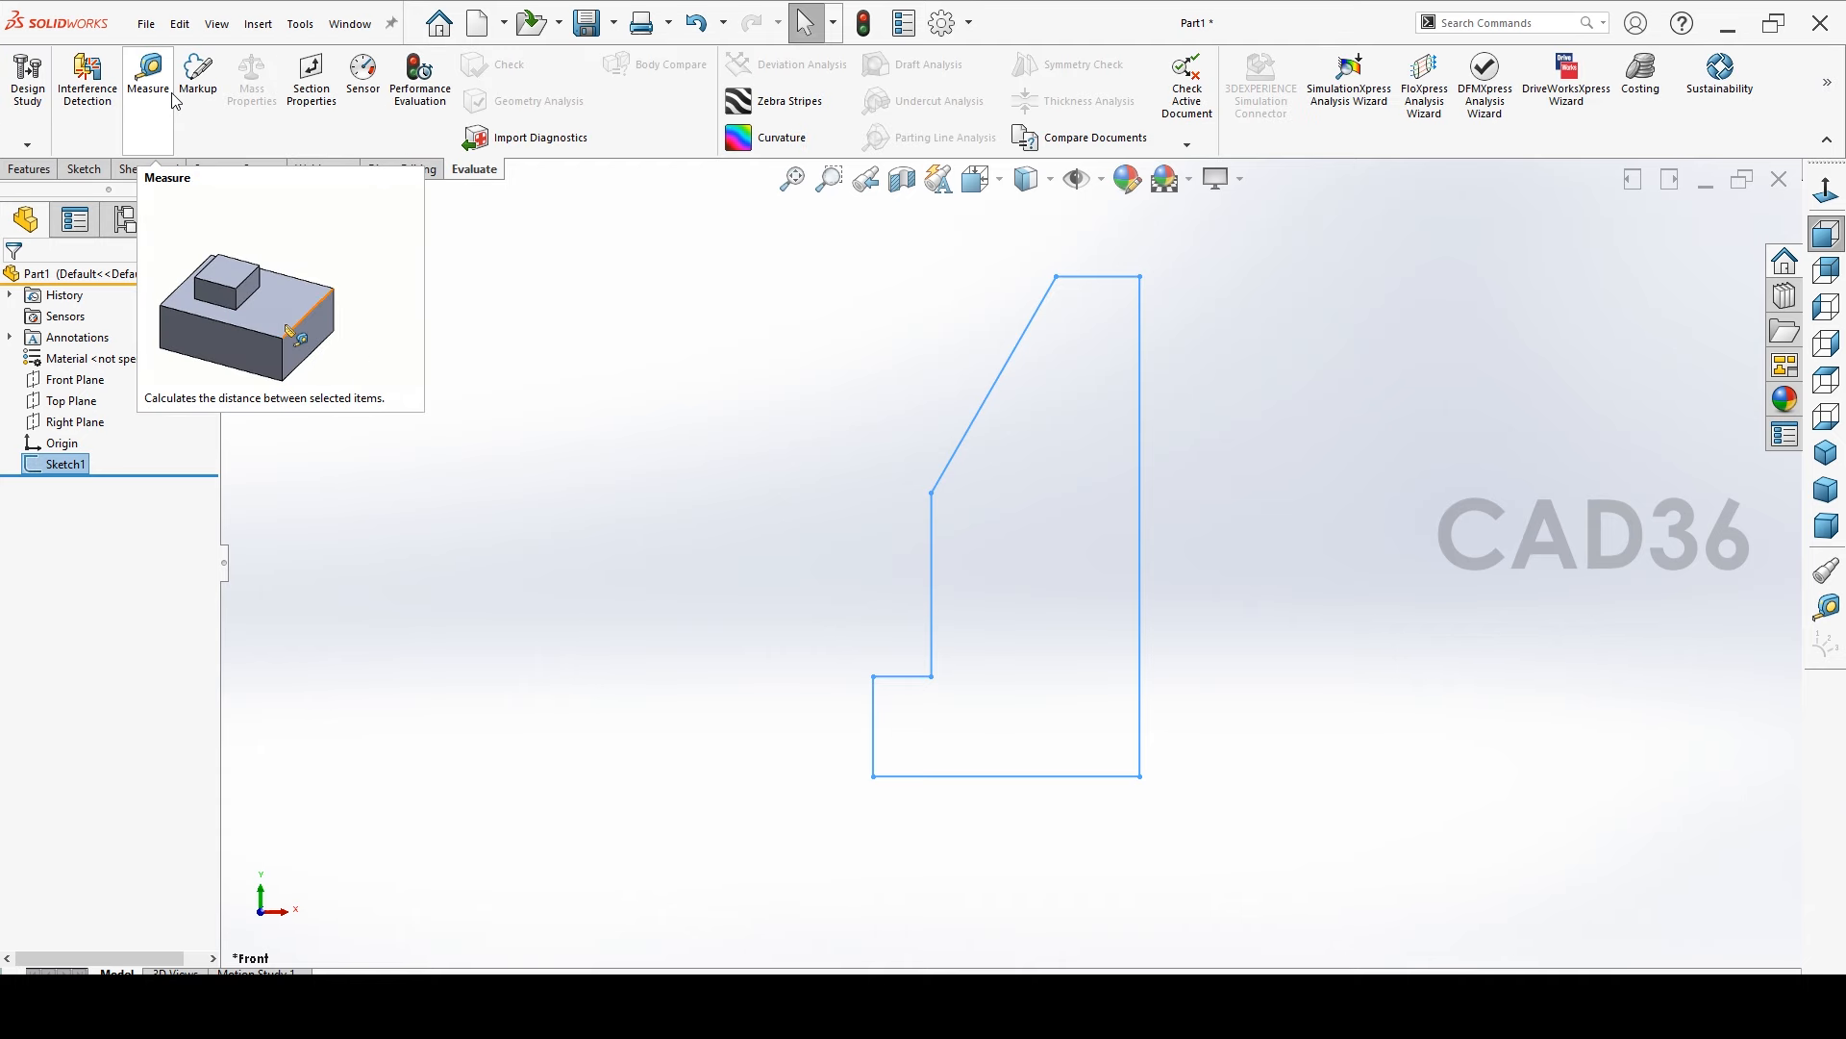
scroll(265, 125, up, 6)
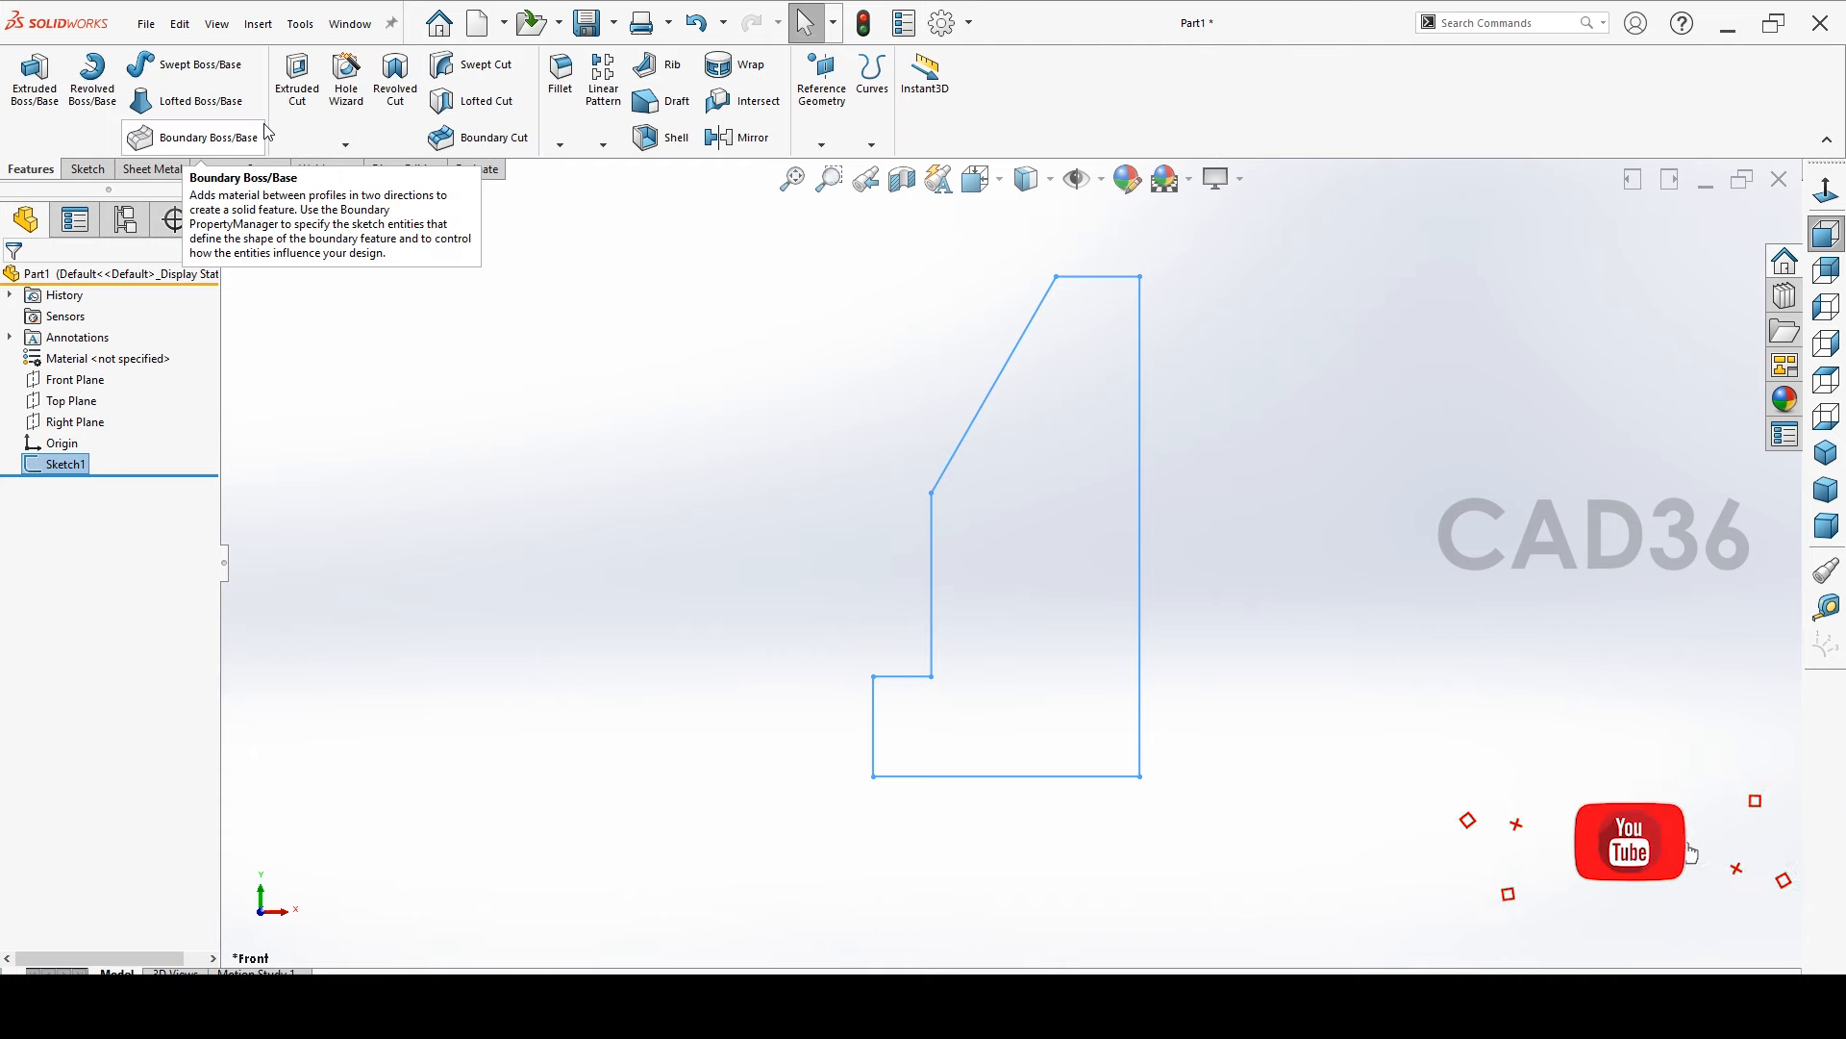
click(36, 96)
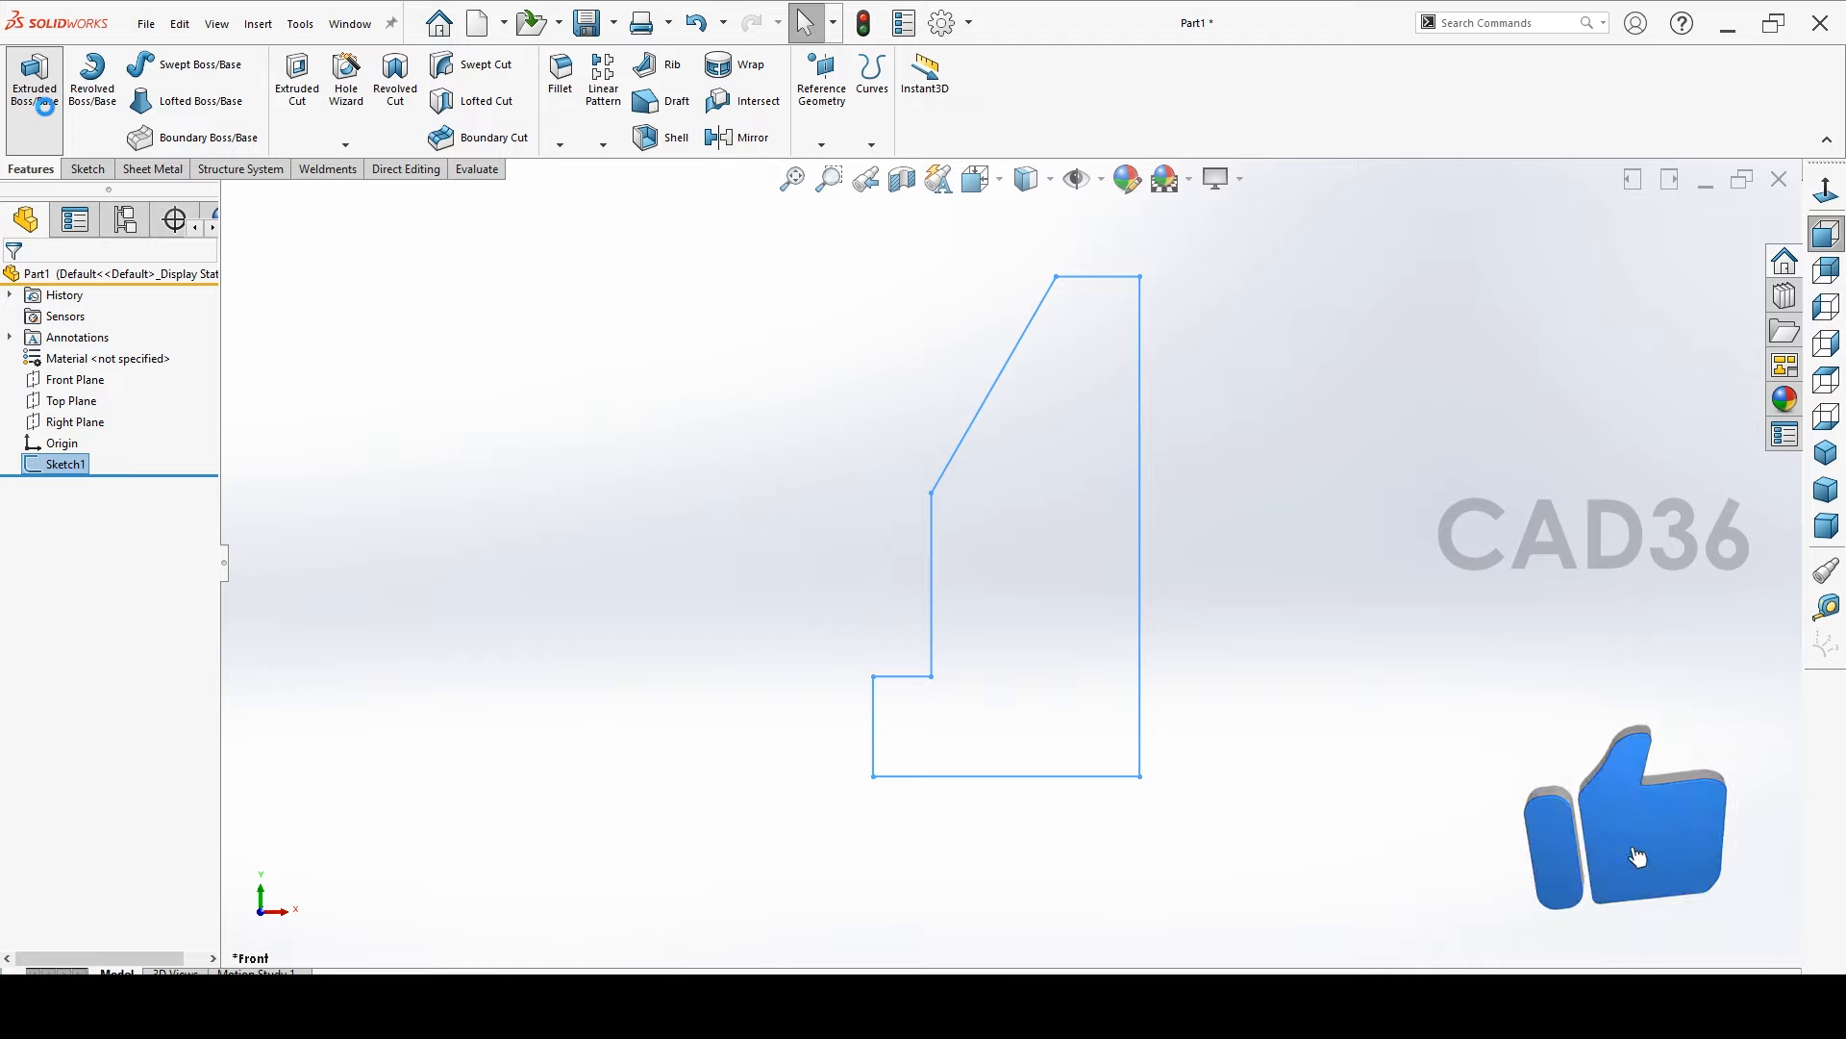
click(165, 395)
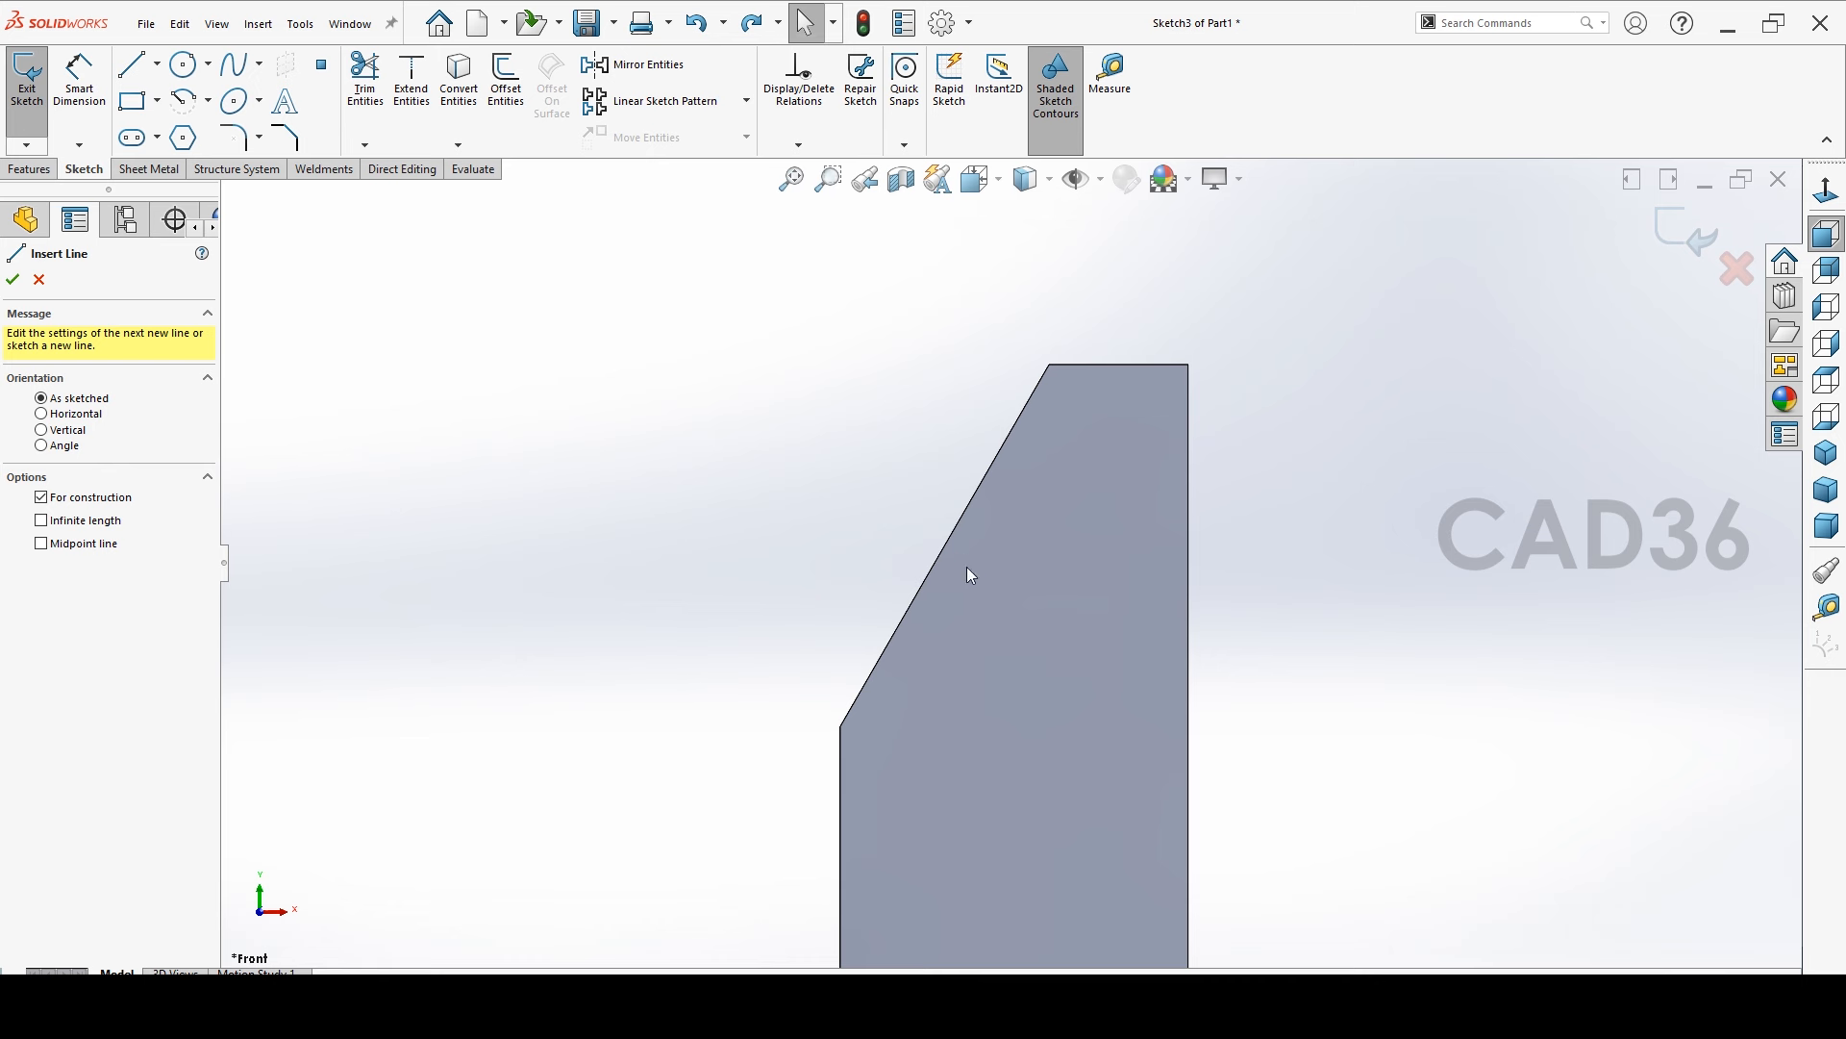
Sketch a construction line outward from the sloped edge's midpoint, perpendicular to that edge
click(945, 546)
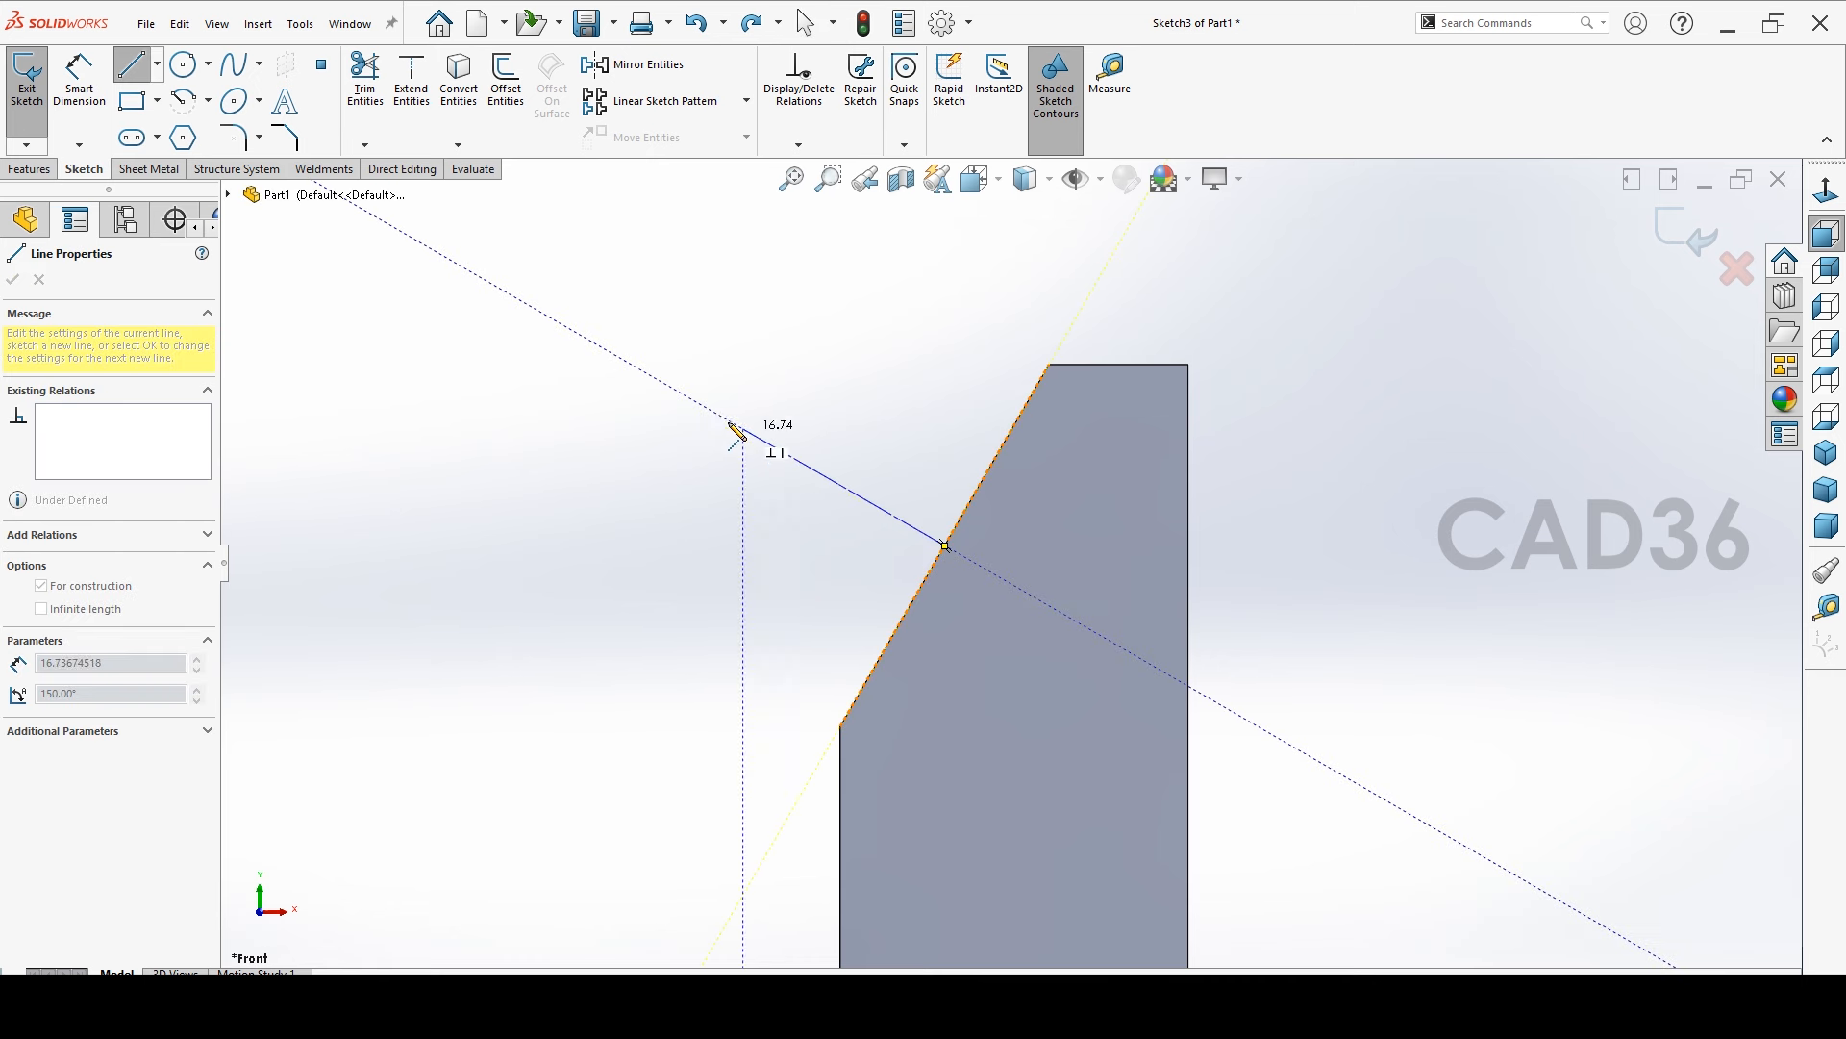
click(718, 421)
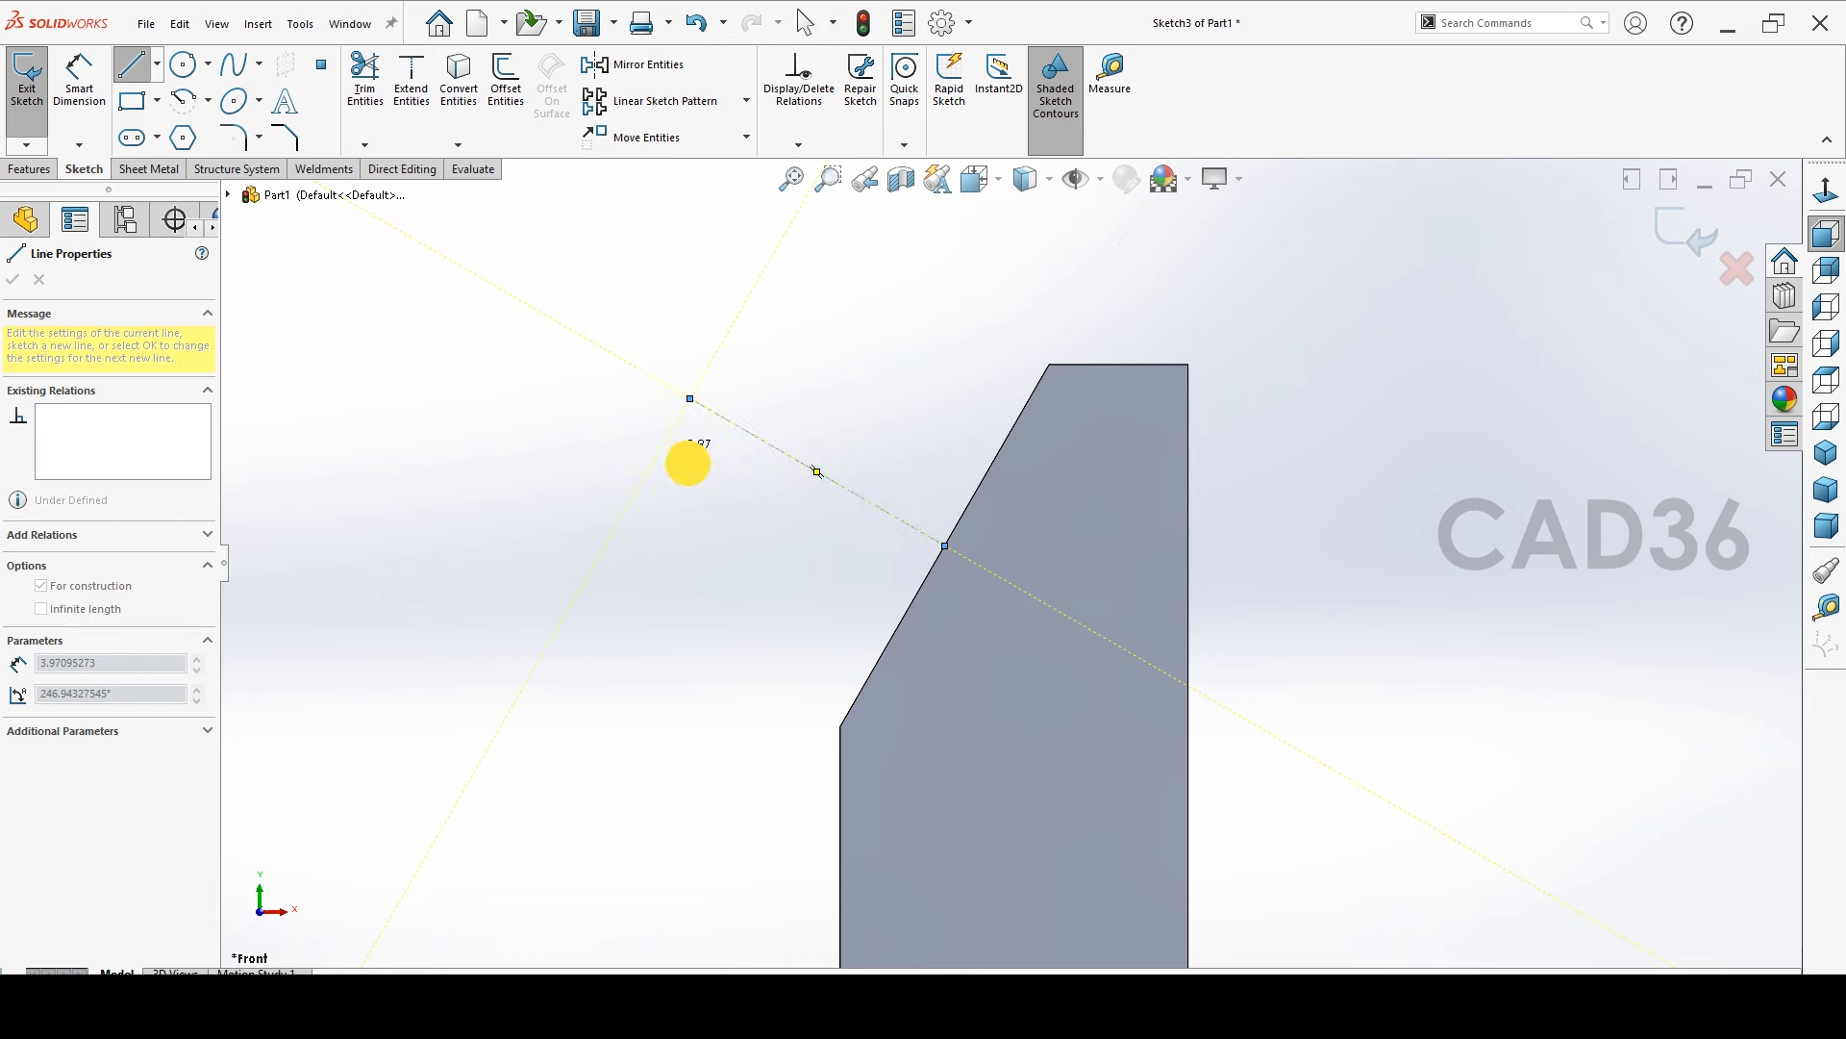
key(Escape)
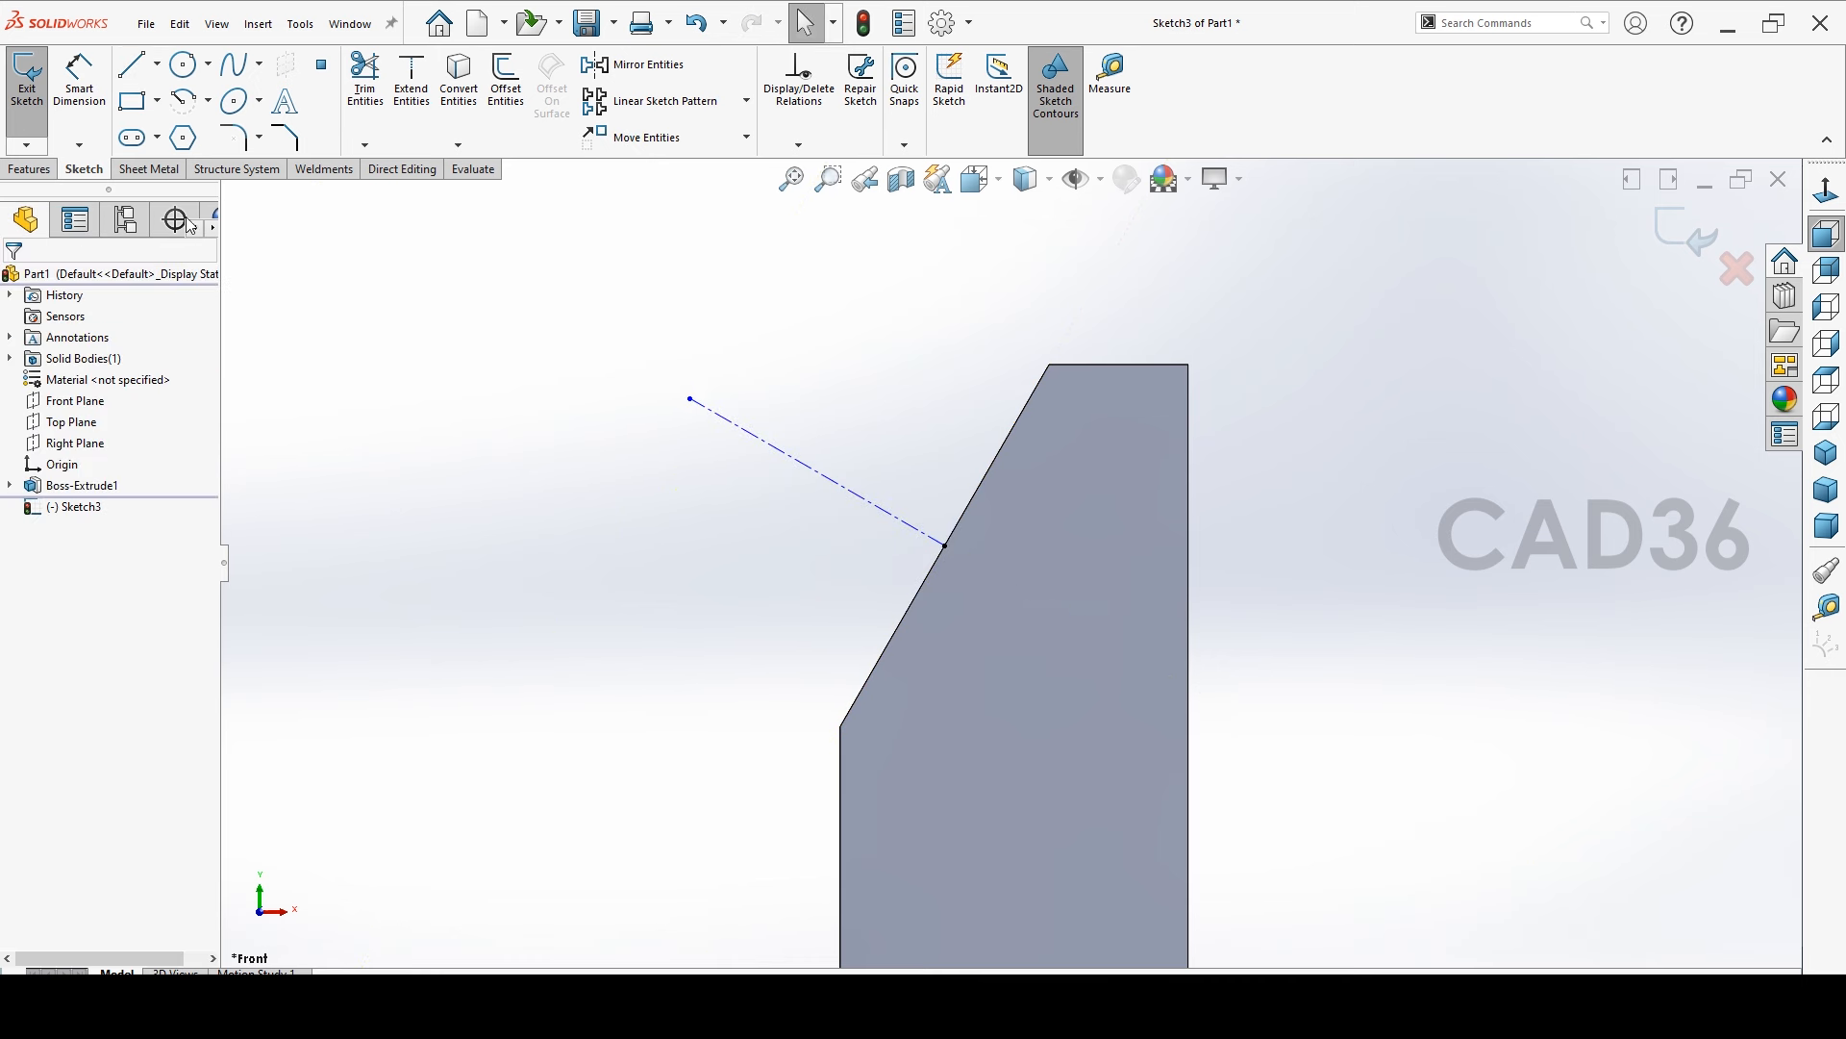
Sketch a circle of about 4.2 mm radius centred on the construction line's free end
click(183, 65)
click(689, 397)
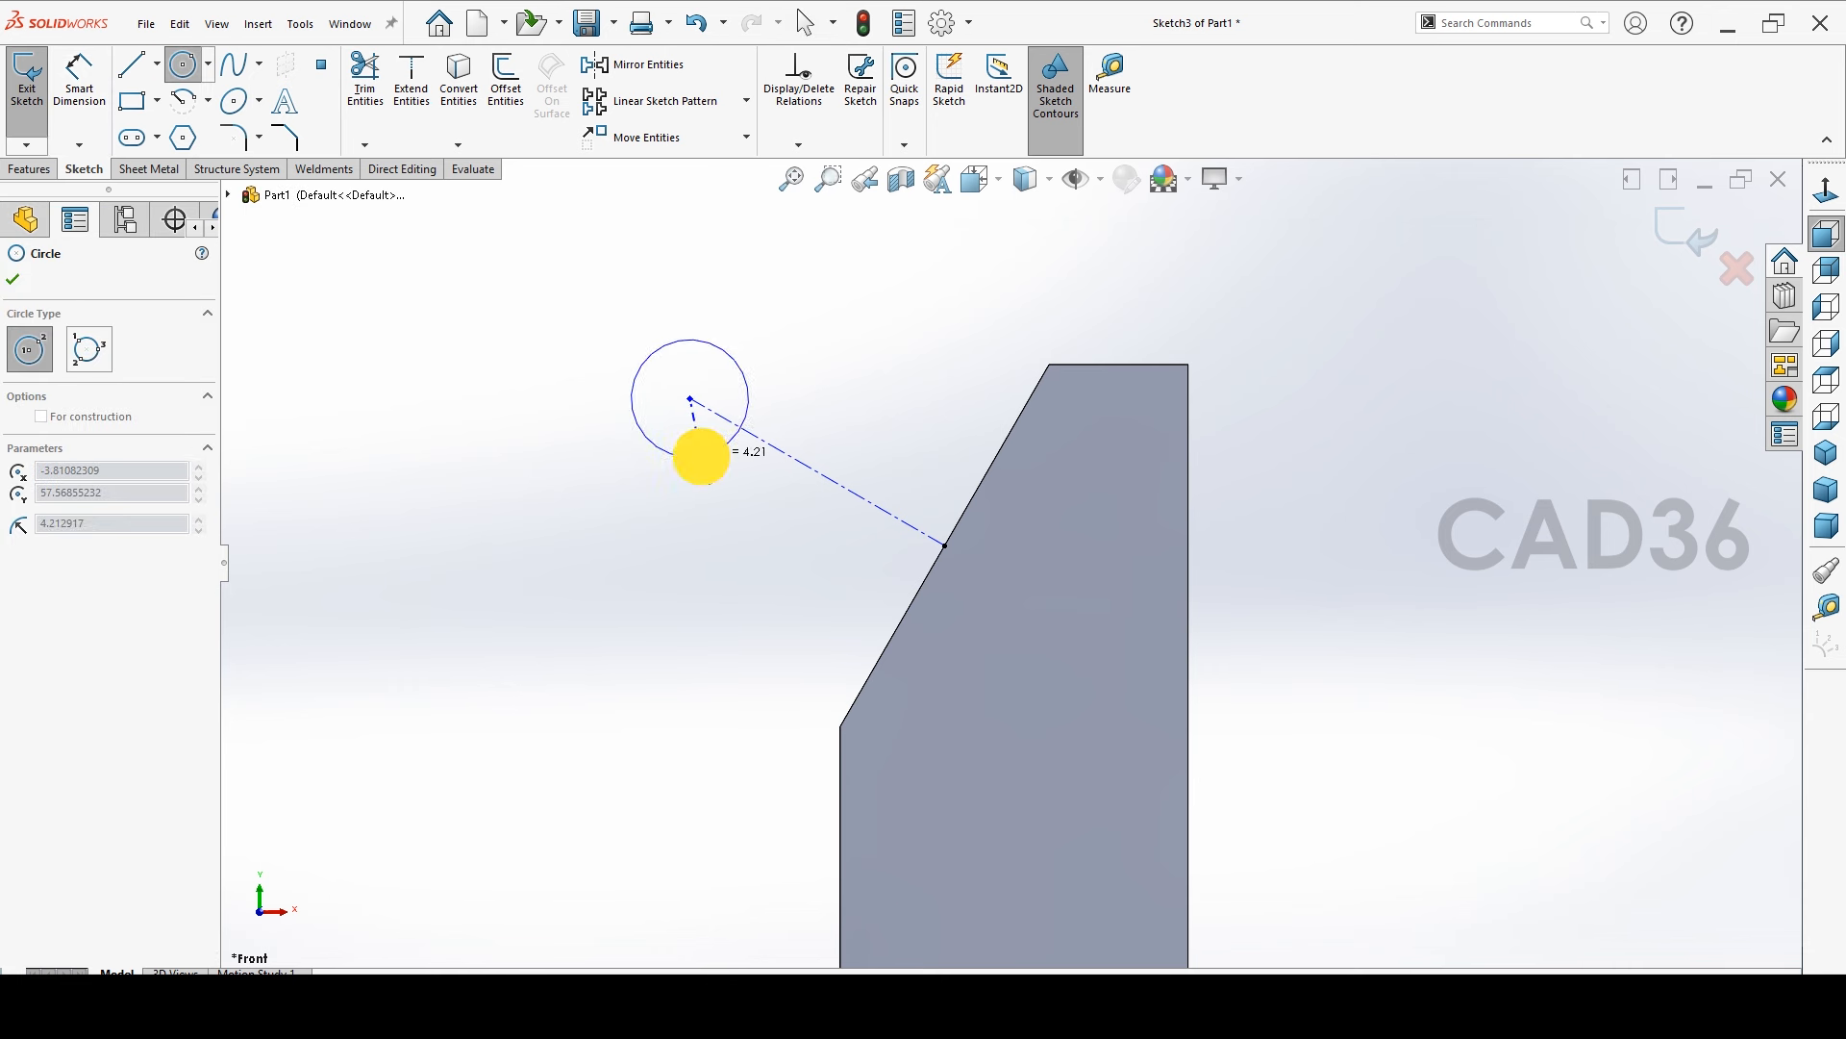
click(705, 453)
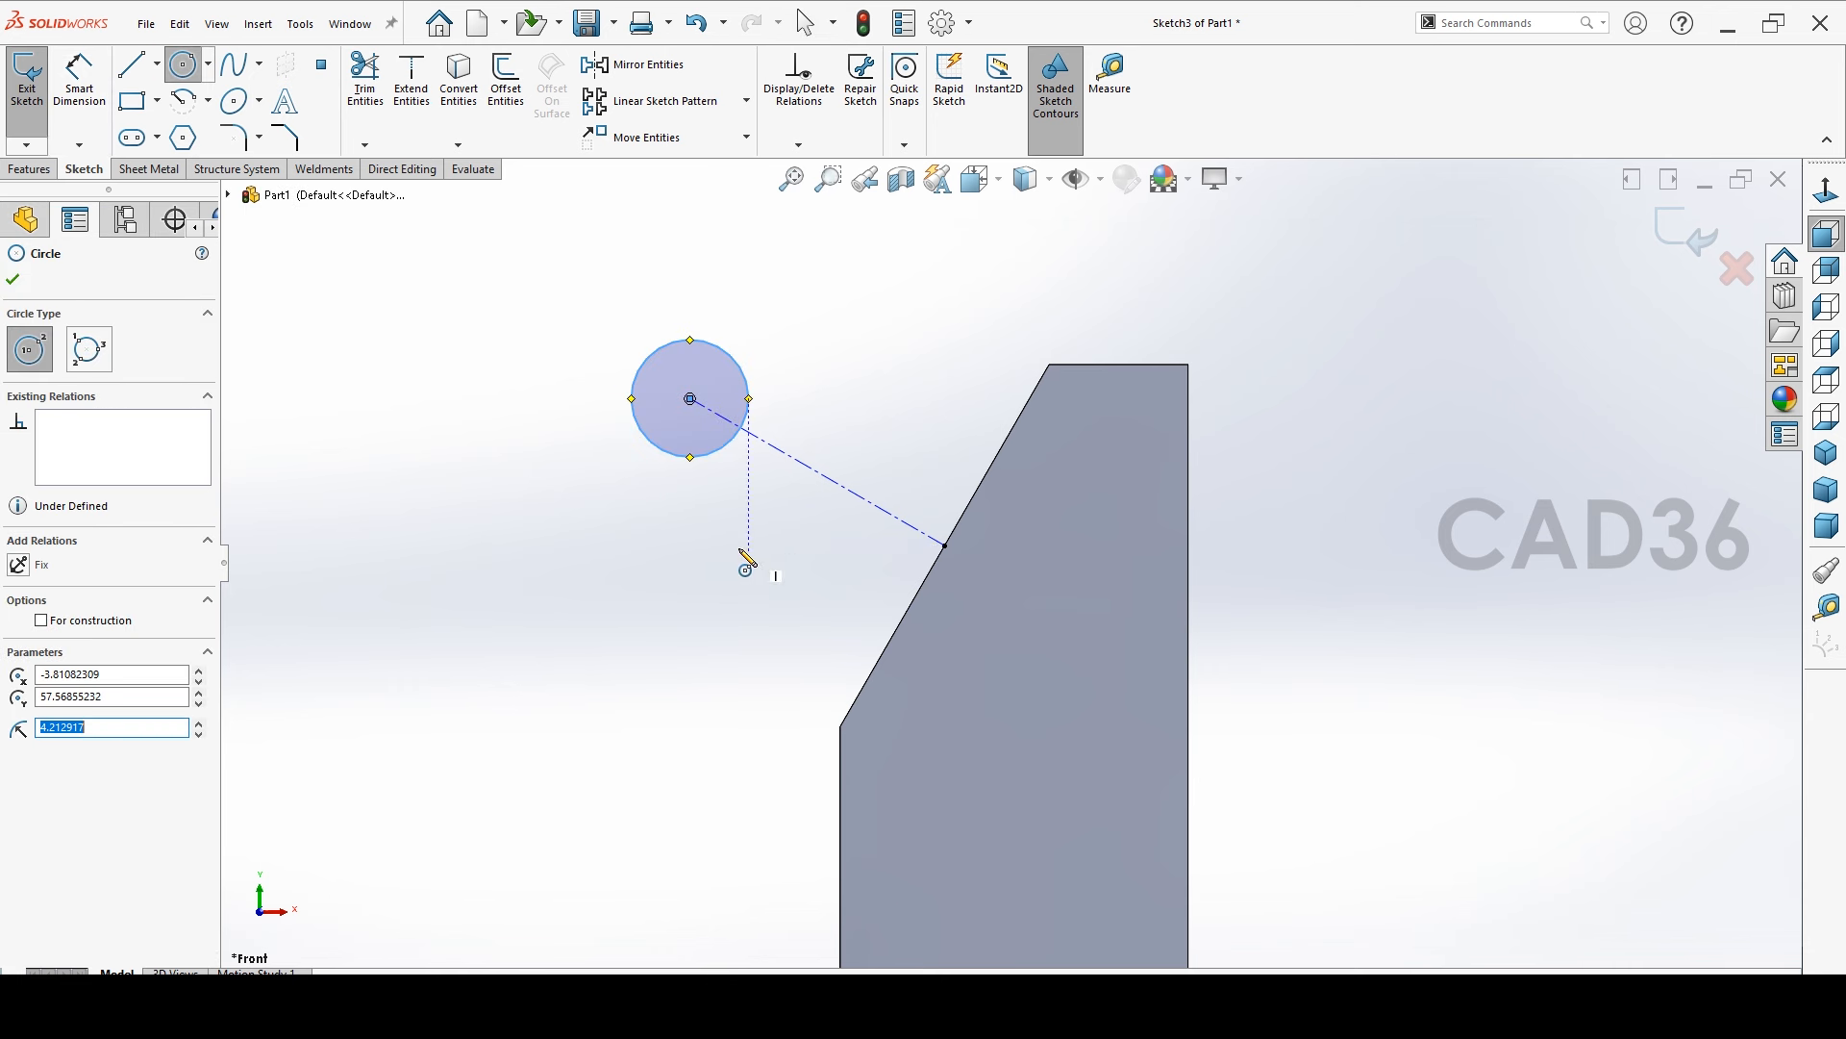
Draw a solid line from the sloped edge's lower corner to the lower part of the circle
click(132, 65)
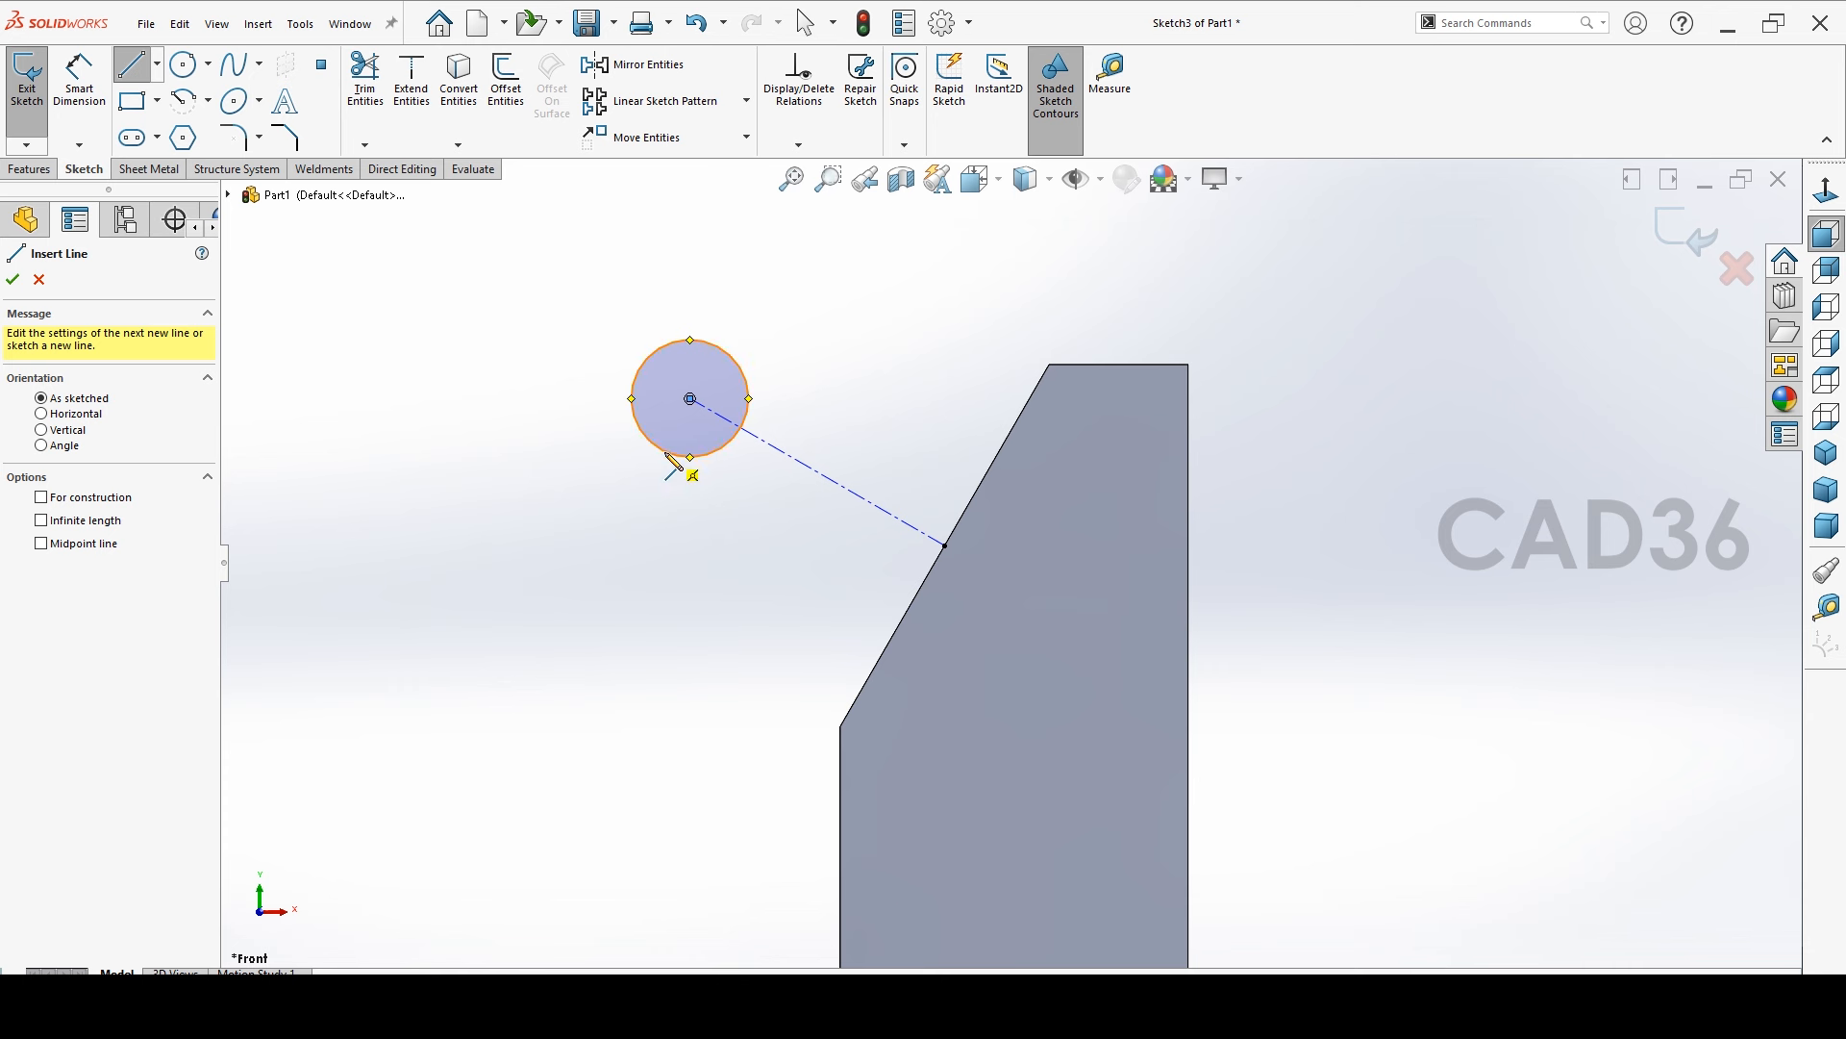
click(839, 726)
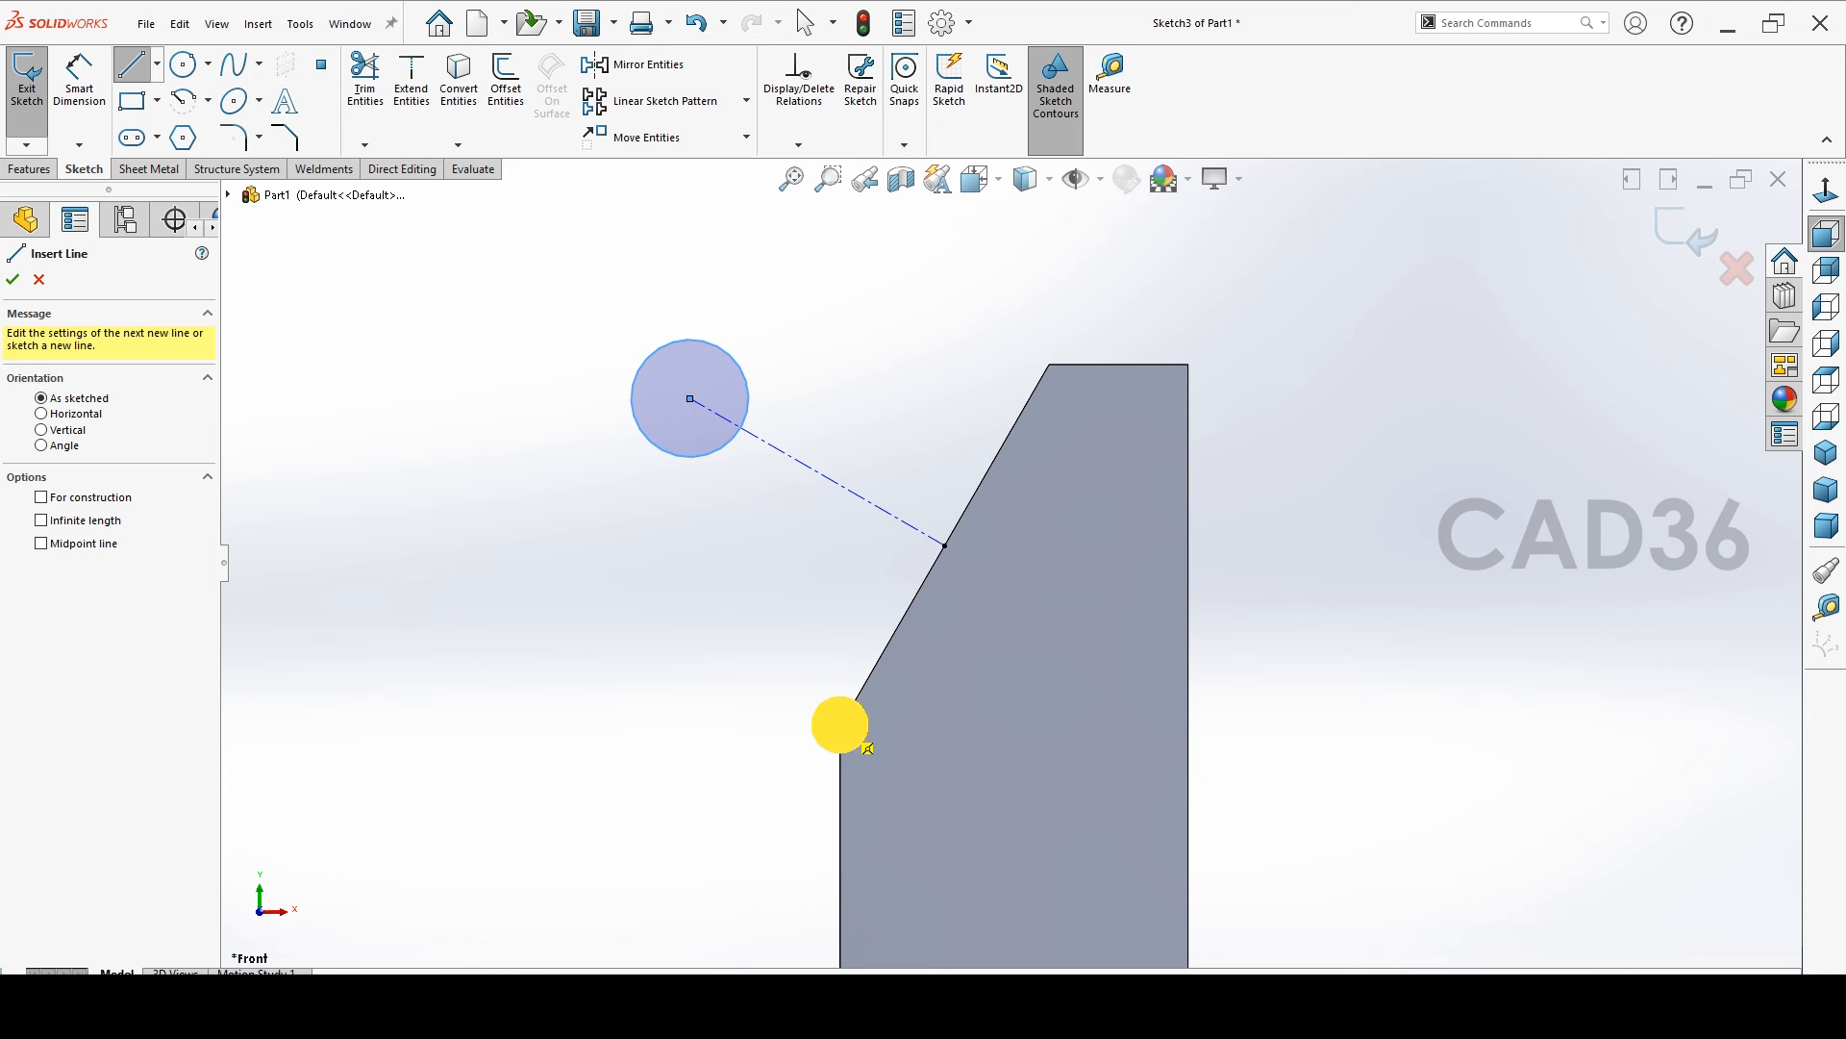
click(659, 456)
right_click(650, 519)
click(654, 520)
Draw a second line from the sloped edge's upper corner to the upper part of the circle
right_drag(899, 341, 842, 342)
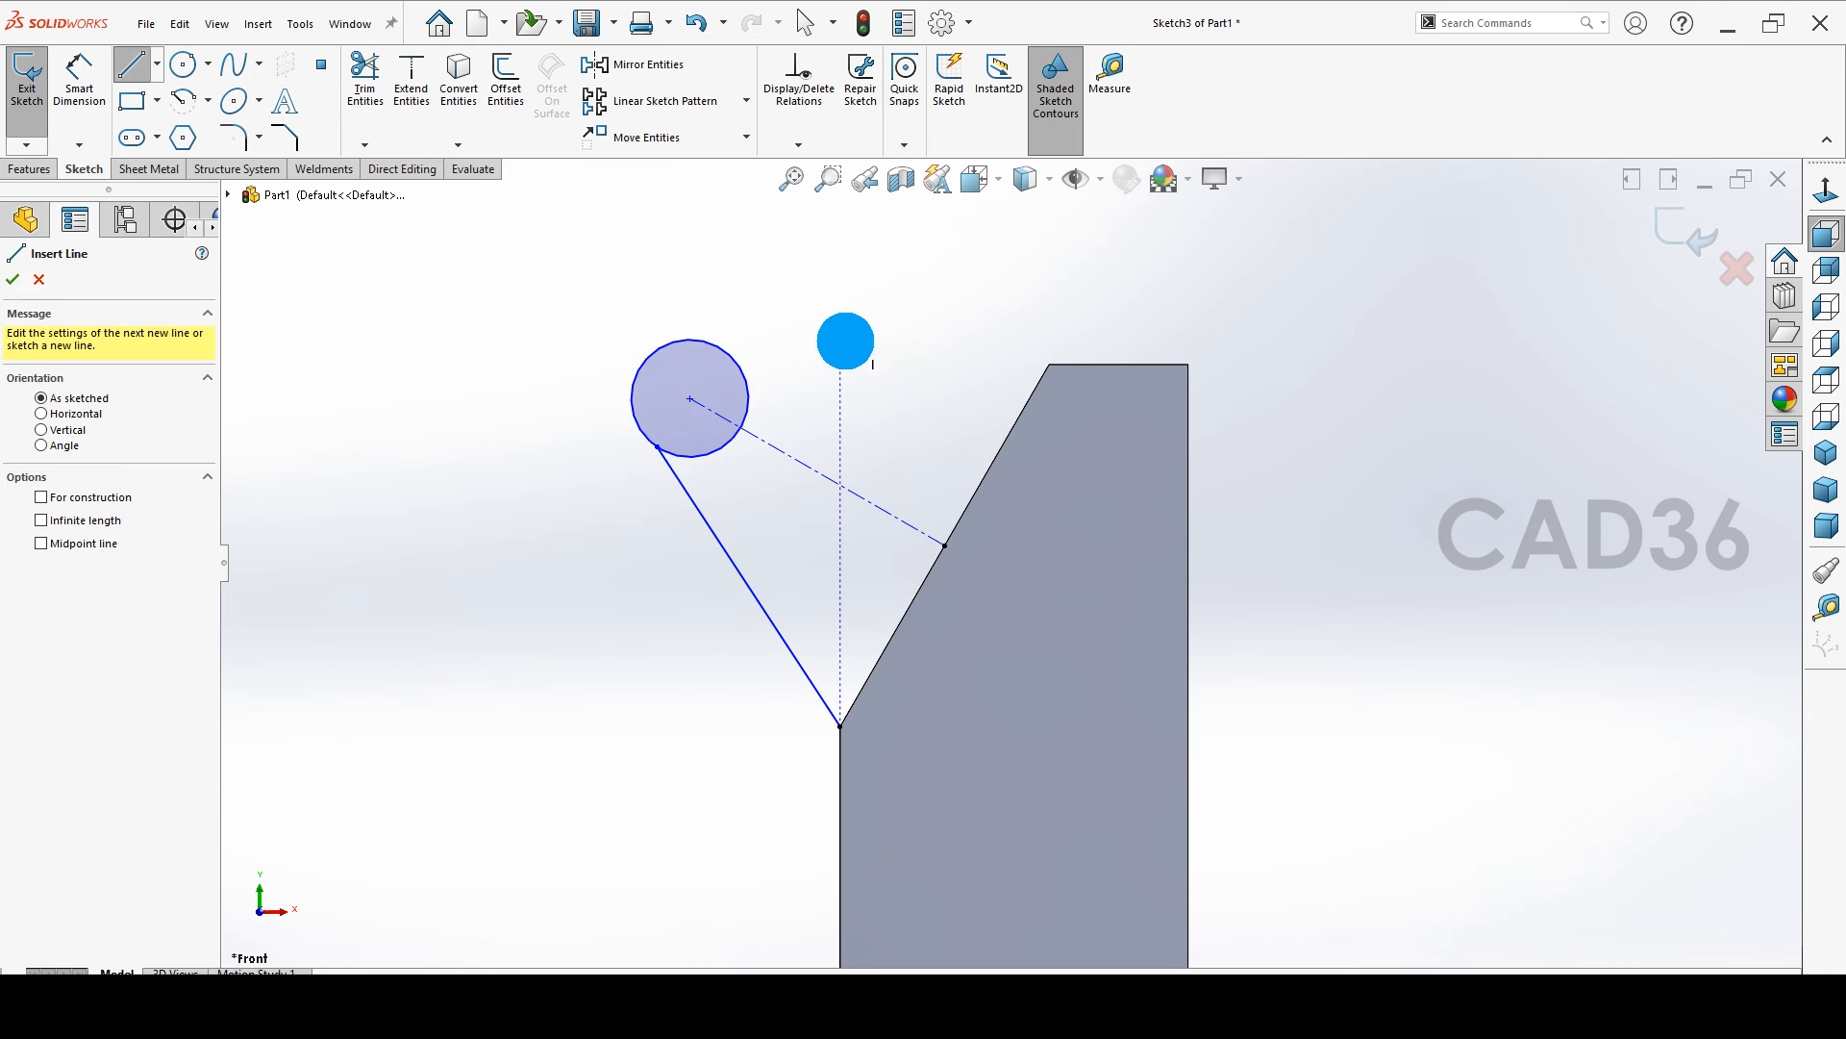
click(841, 728)
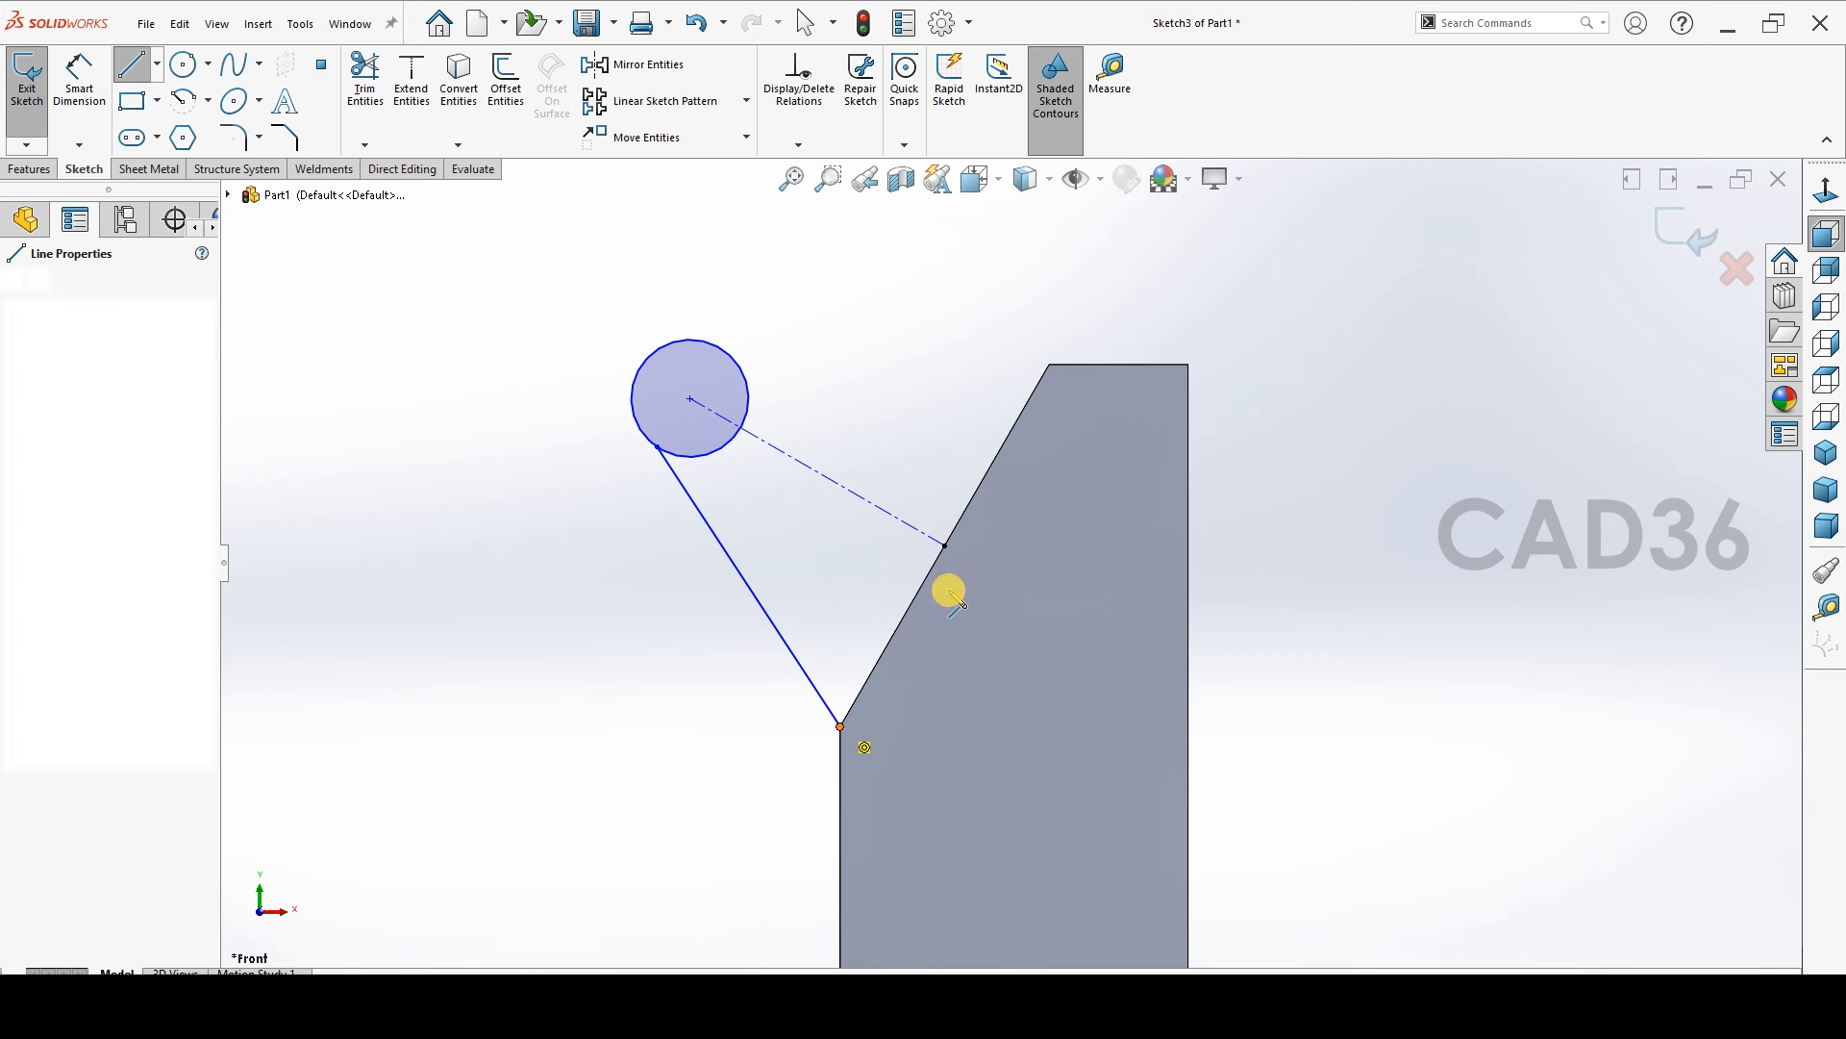
click(1049, 364)
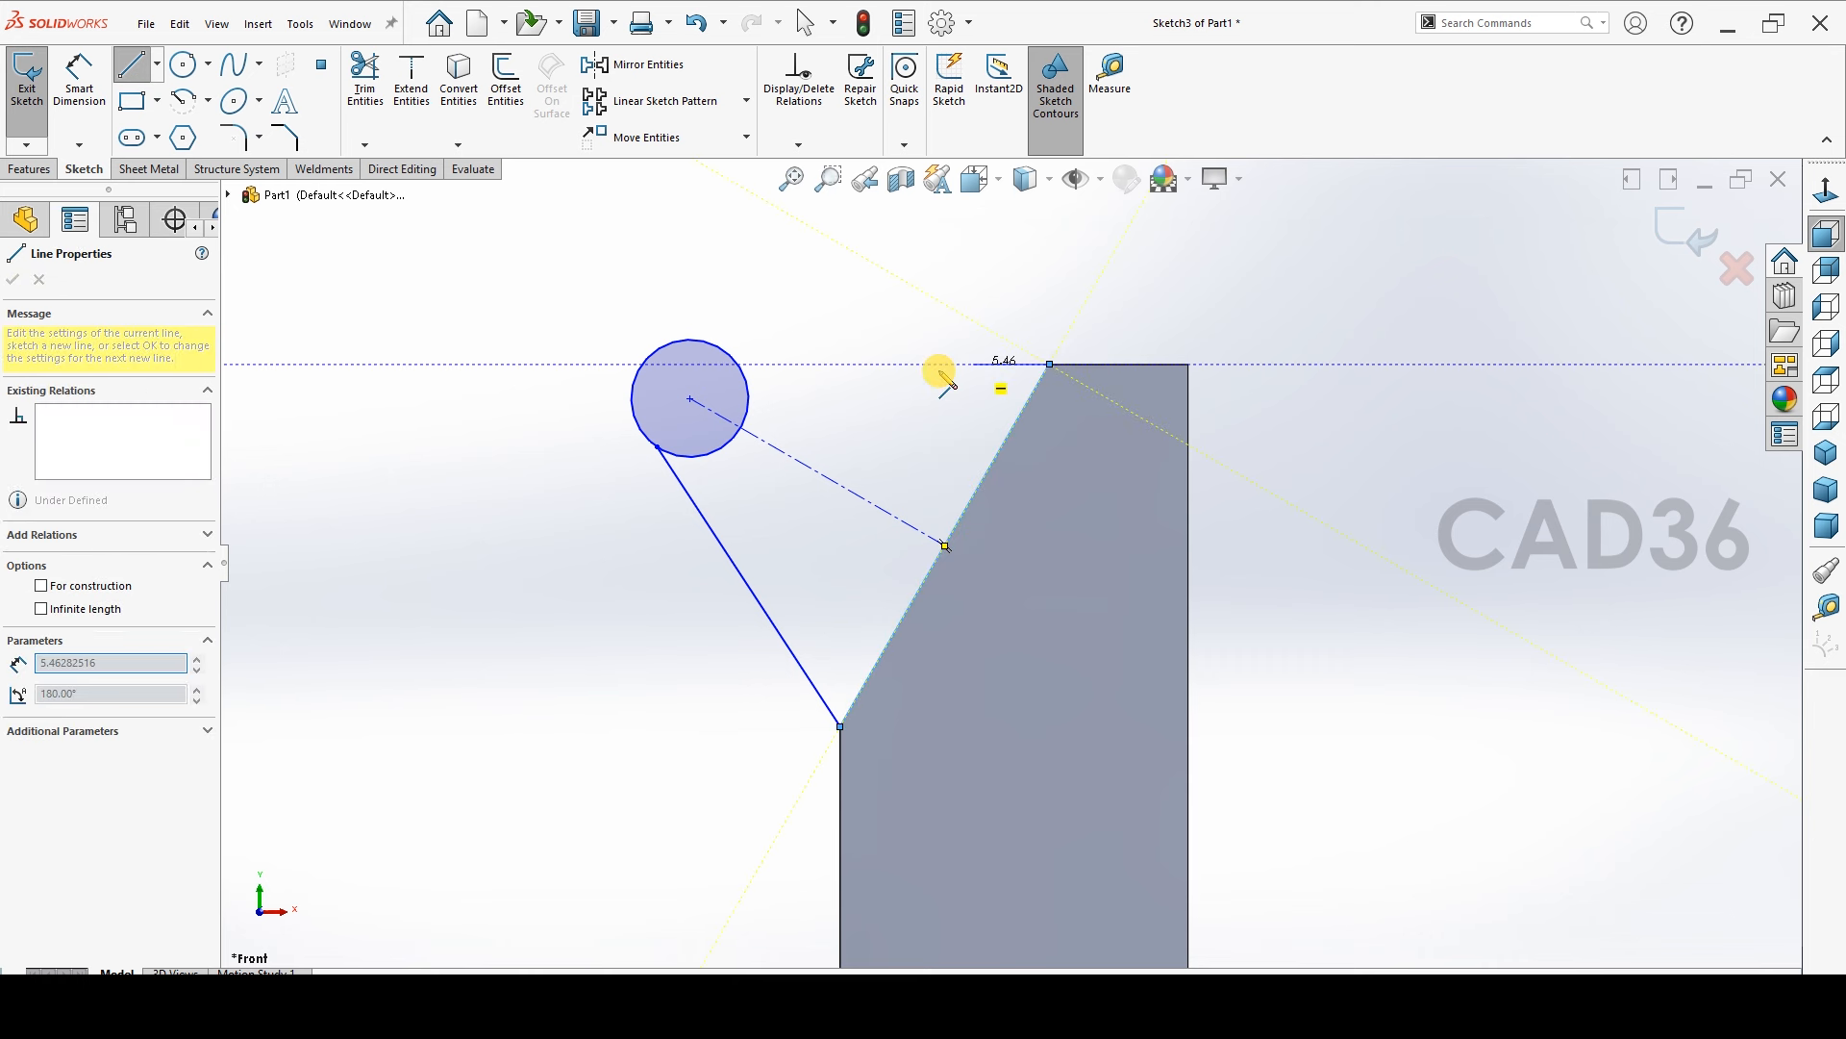
click(726, 352)
right_click(835, 337)
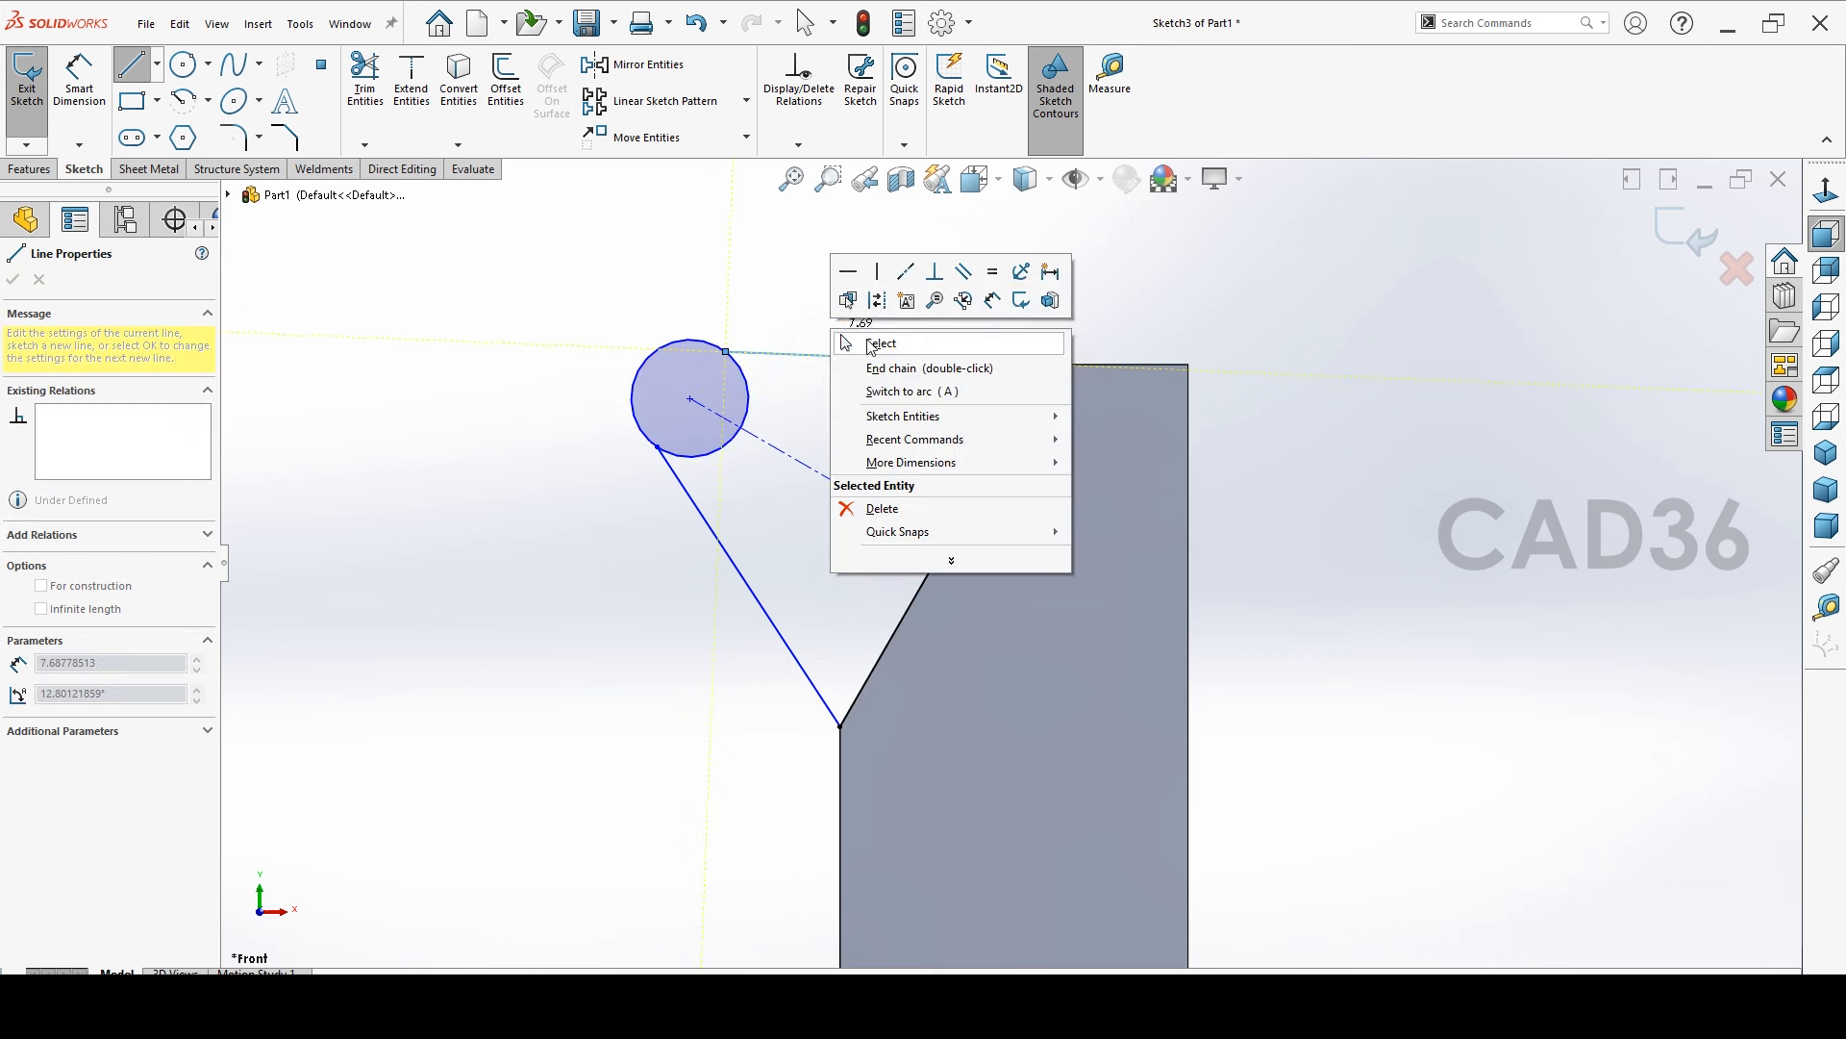
click(869, 349)
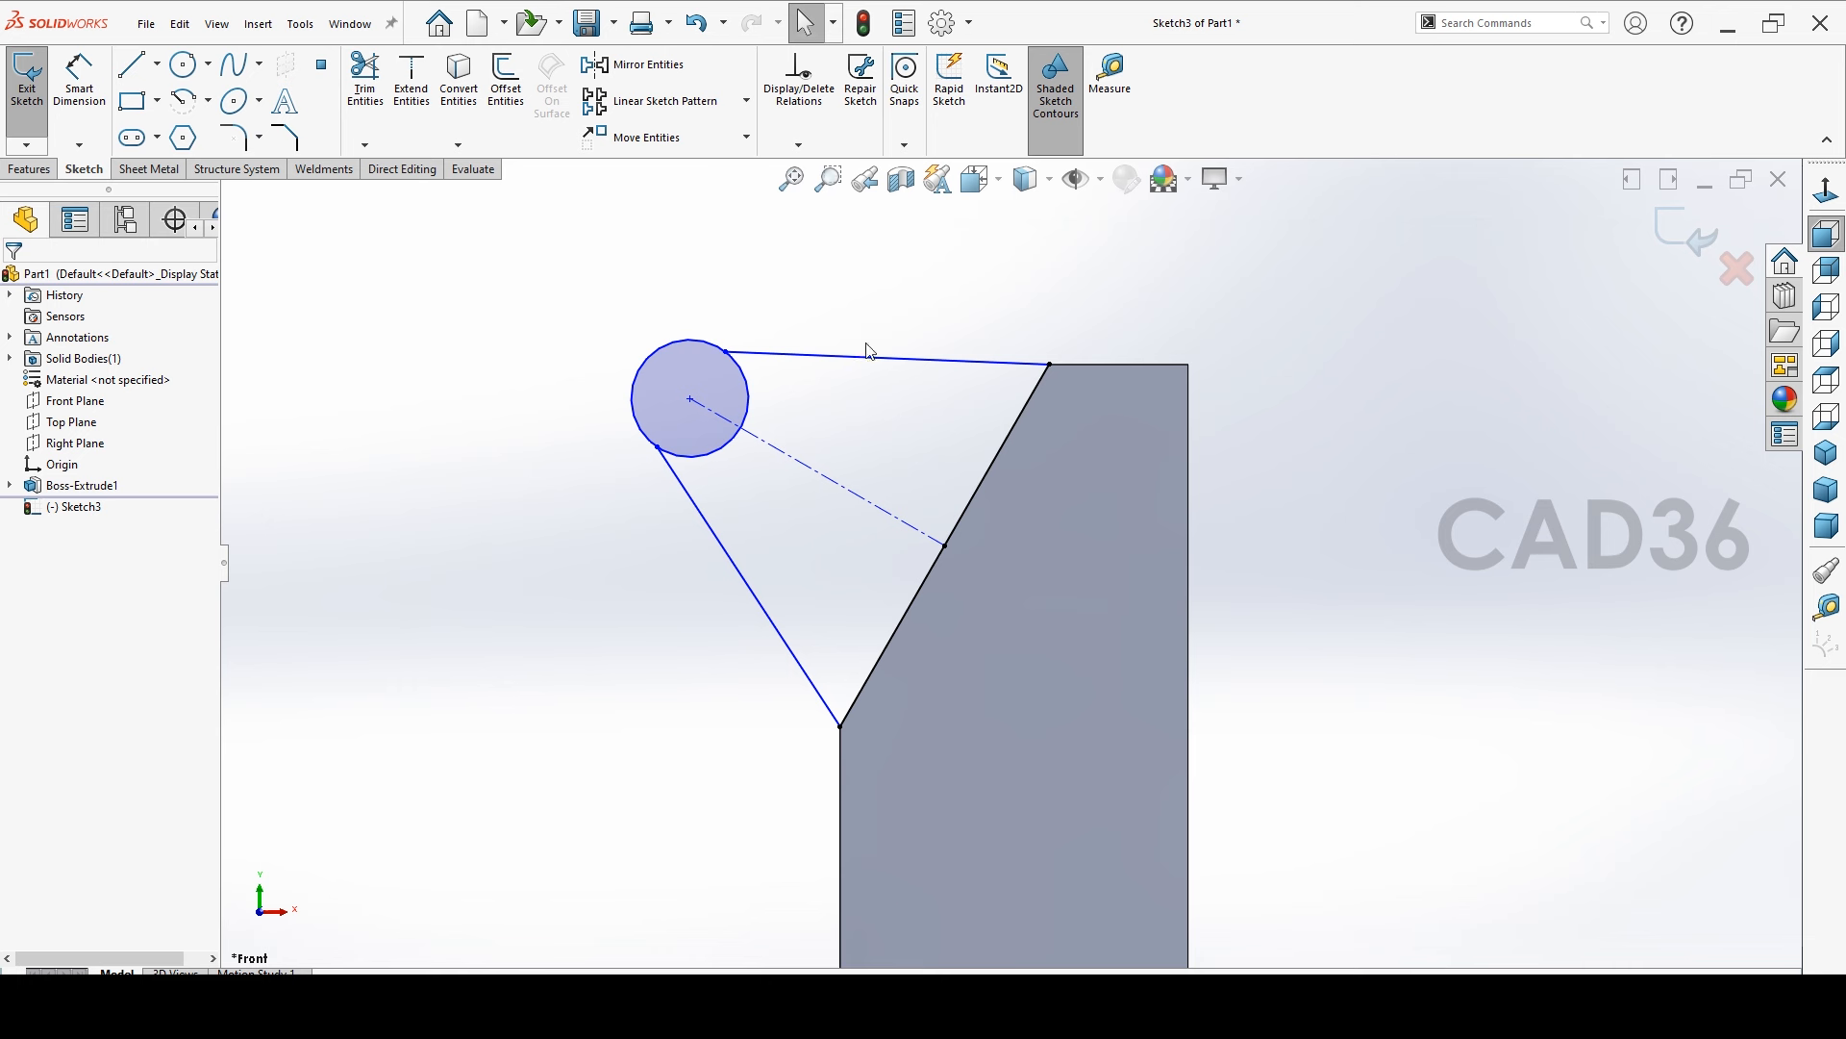
Add a Tangent relation between the upper line and the circle
click(742, 353)
ctrl+click(749, 391)
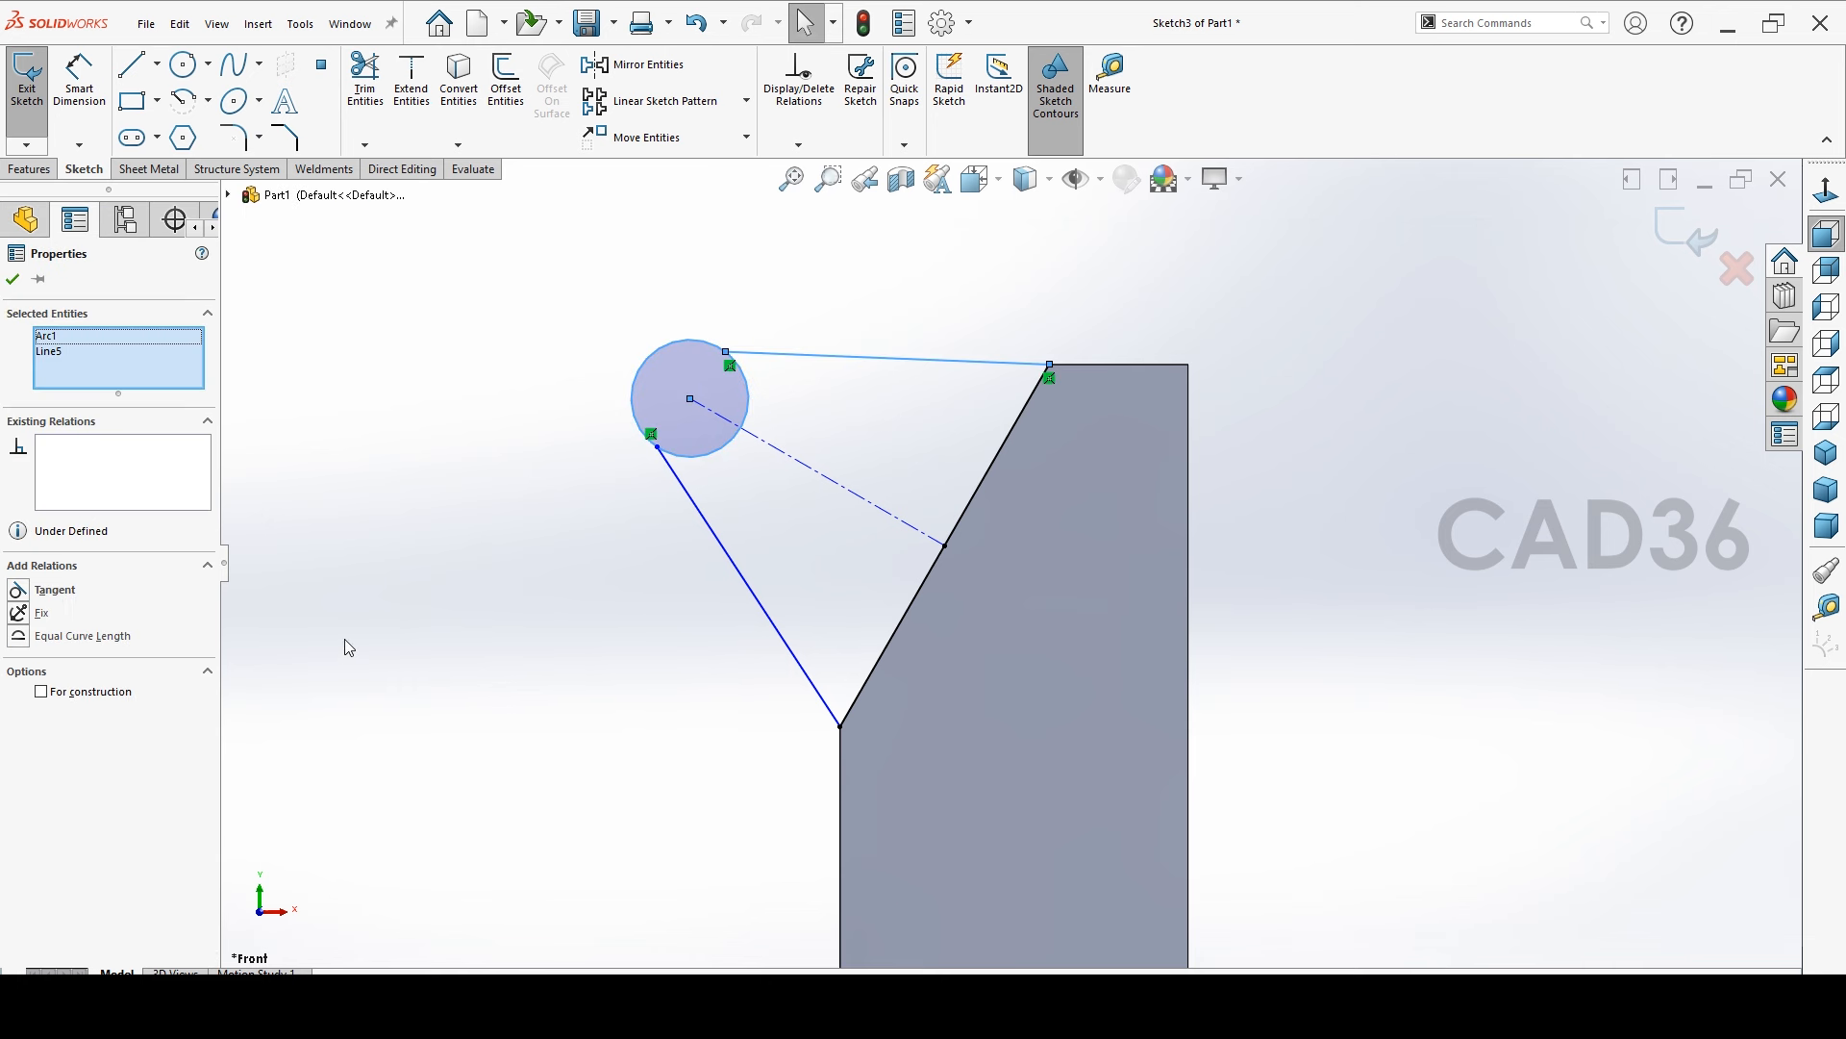
click(55, 590)
click(407, 618)
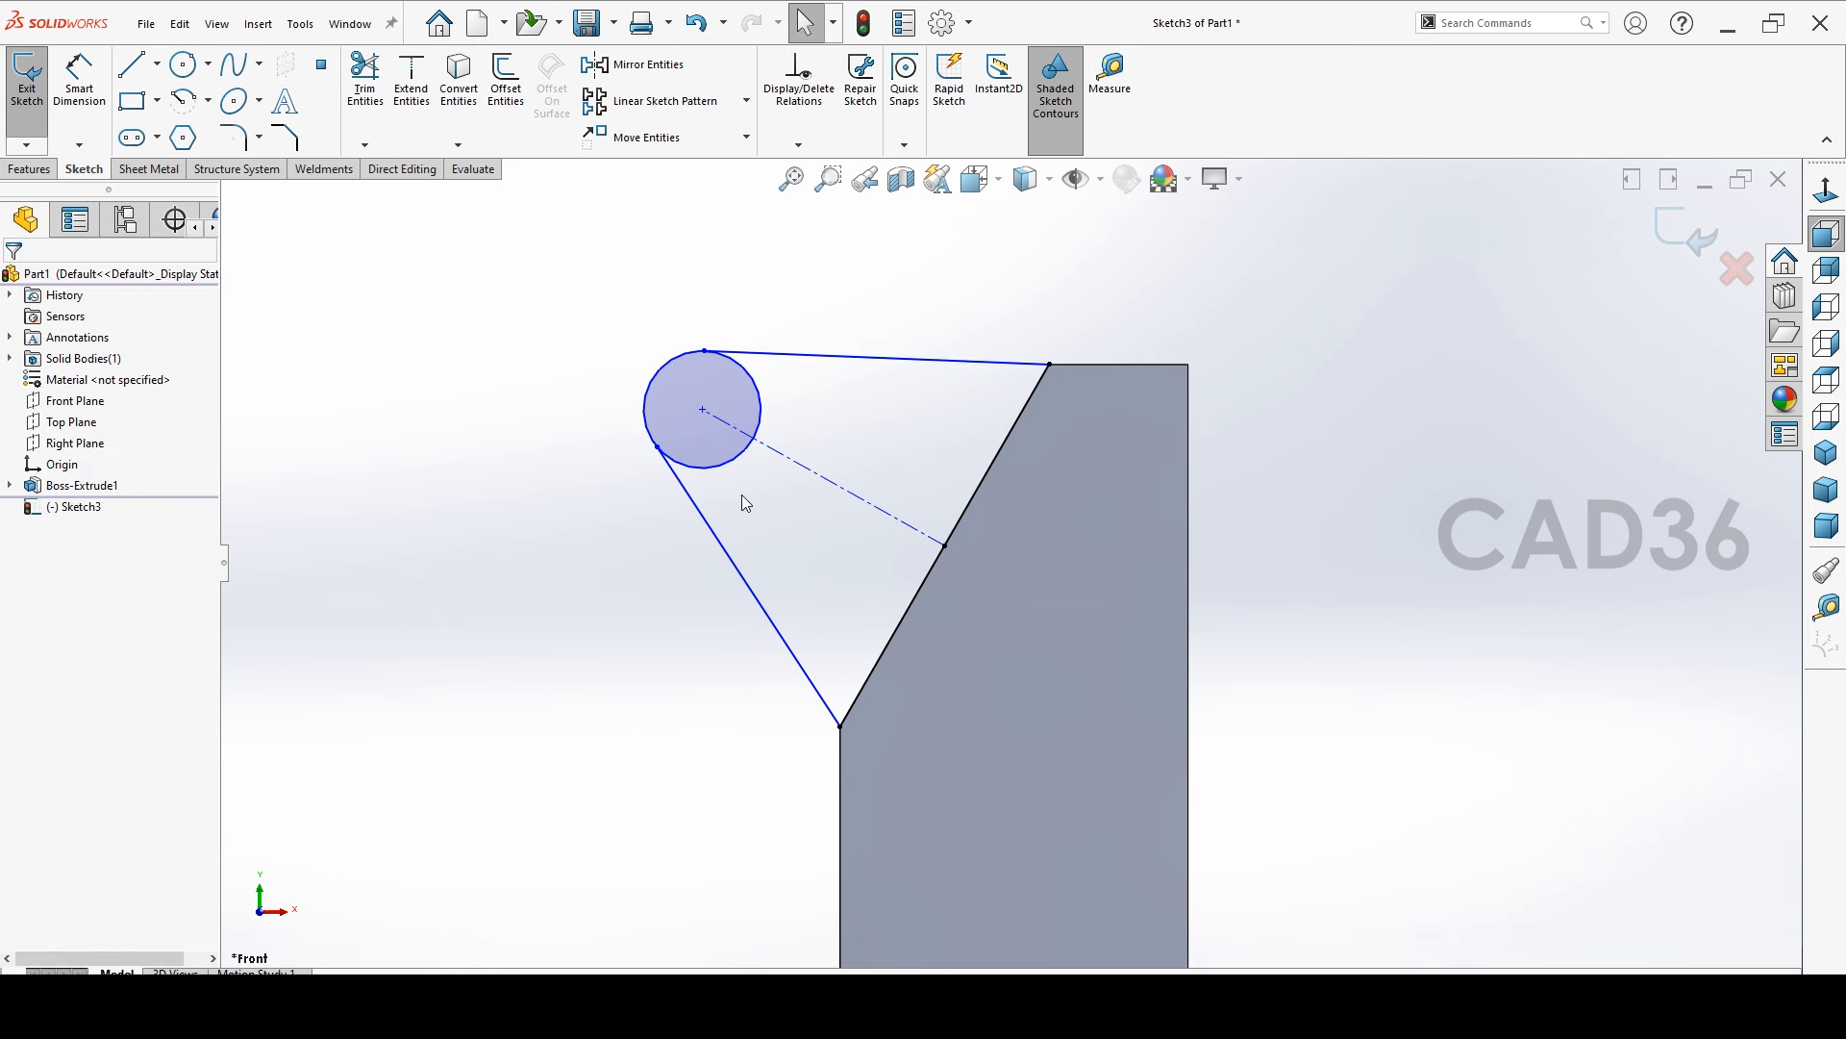
Add a Tangent relation between the lower line and the circle
click(729, 465)
ctrl+click(723, 548)
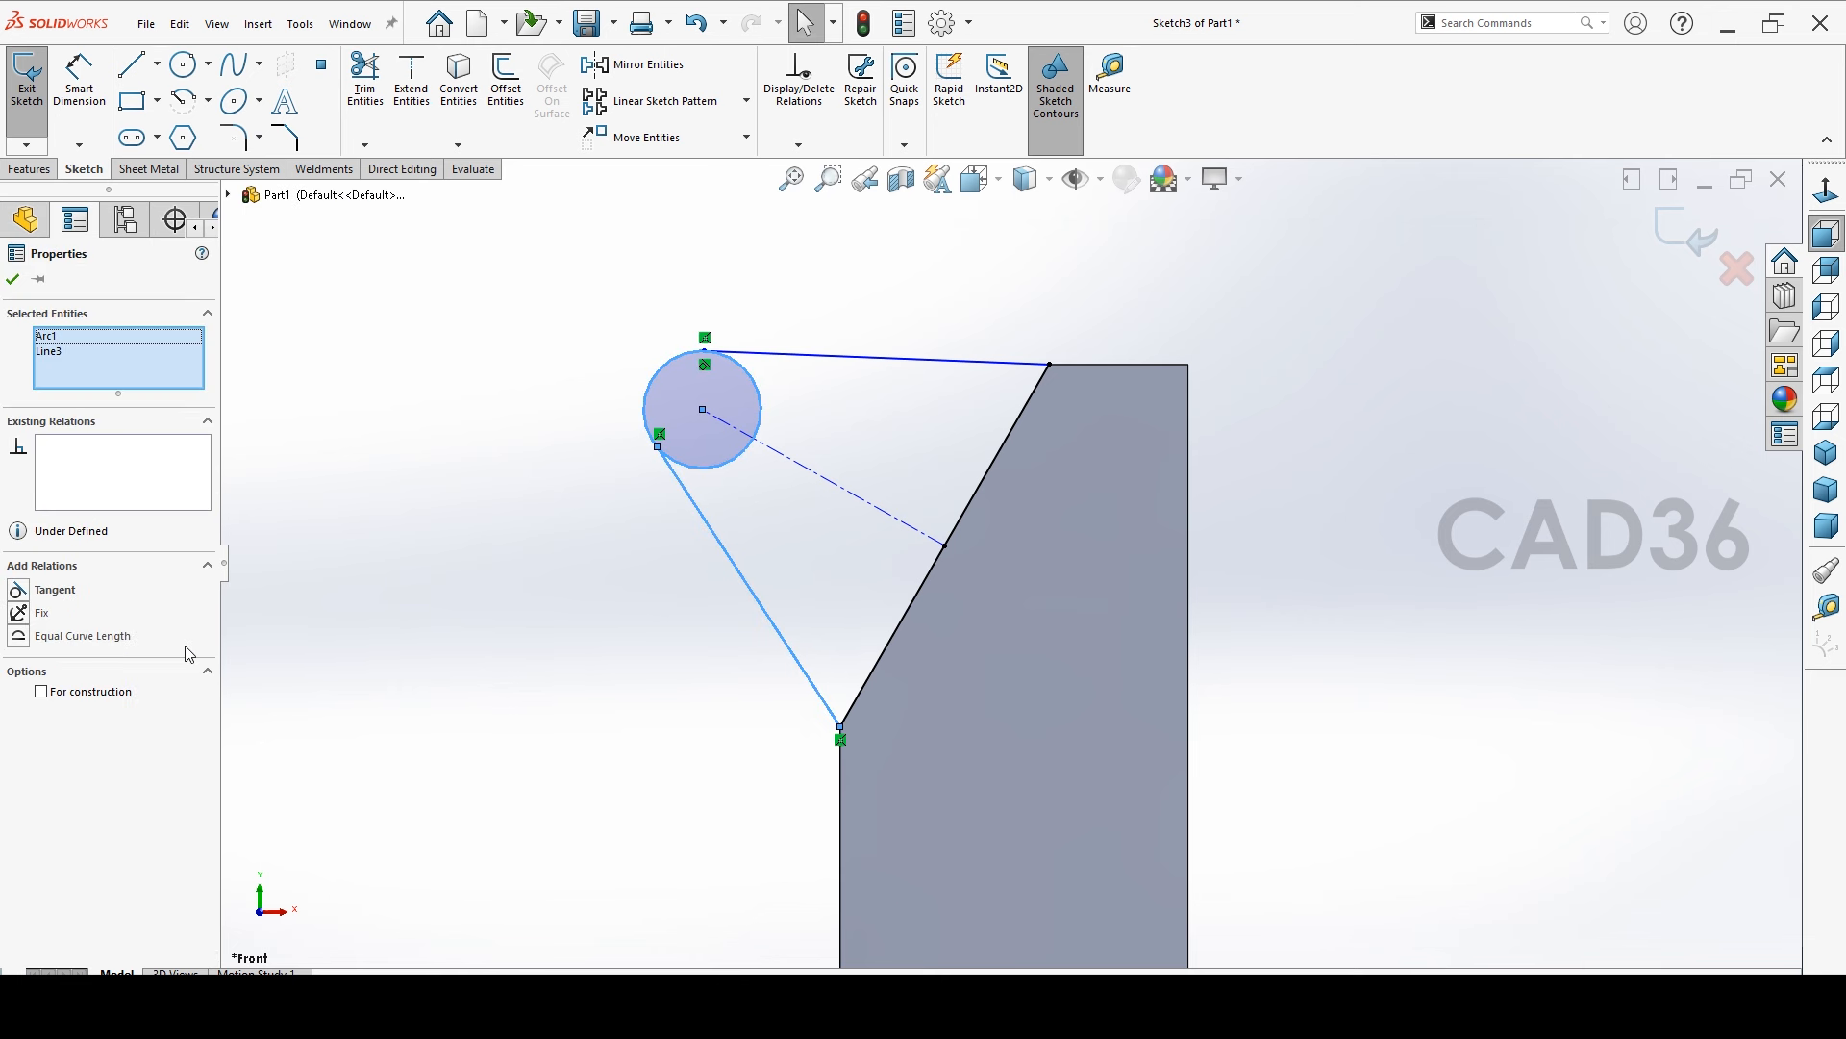
click(69, 596)
click(350, 646)
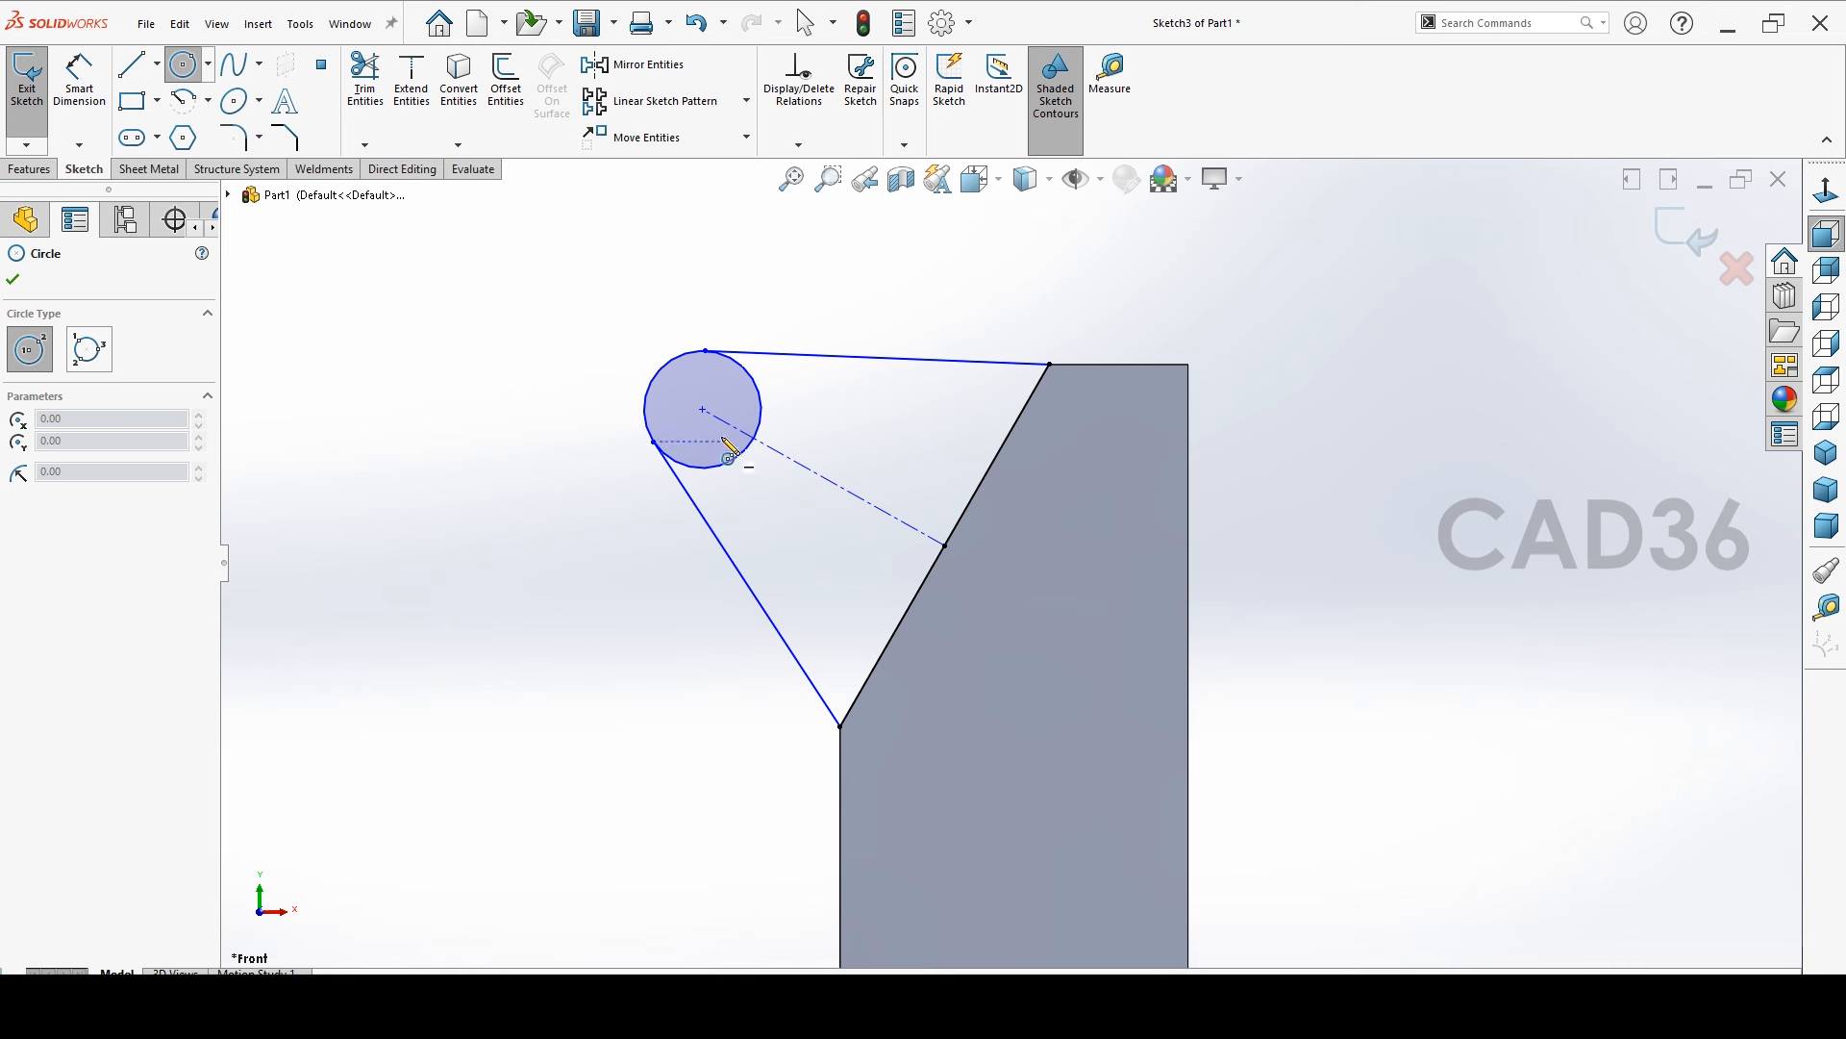
Sketch an inner circle of about 1.9 mm radius, concentric with the existing circle at the construction line's free end
click(703, 411)
click(716, 436)
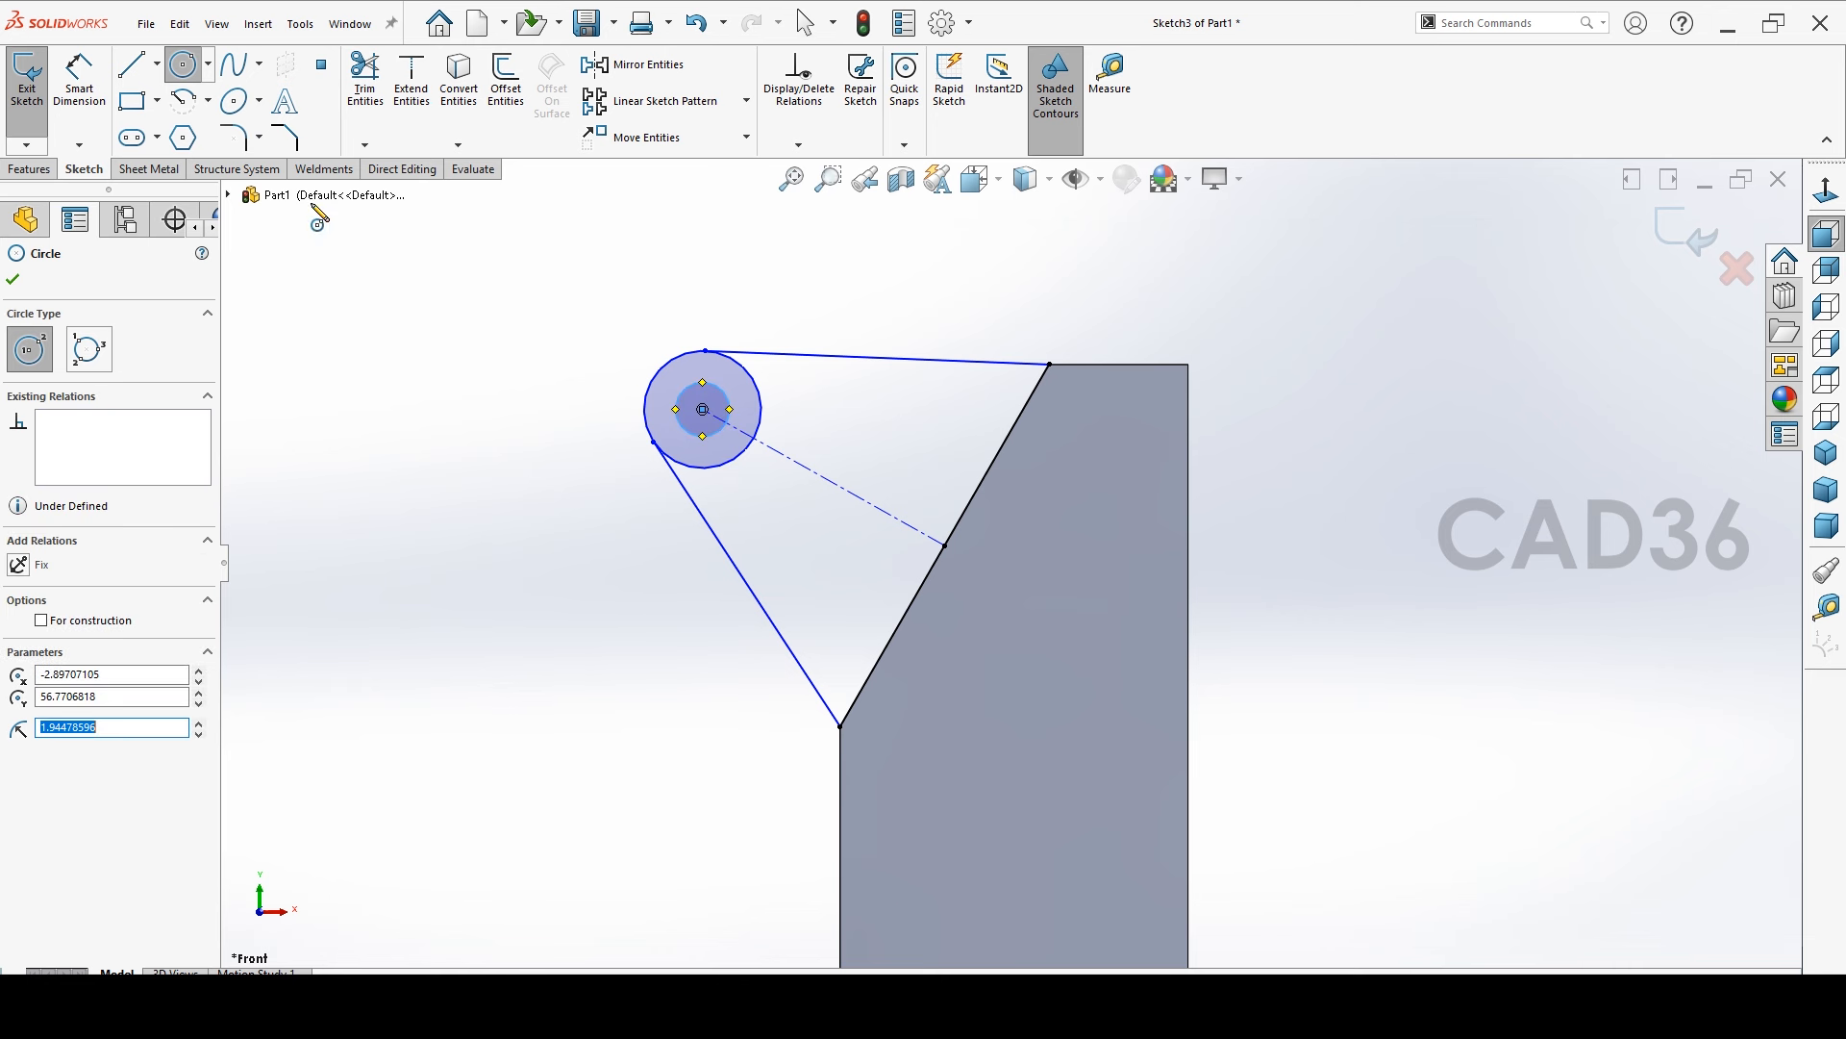
Add a diameter dimension to the outer circle
click(79, 77)
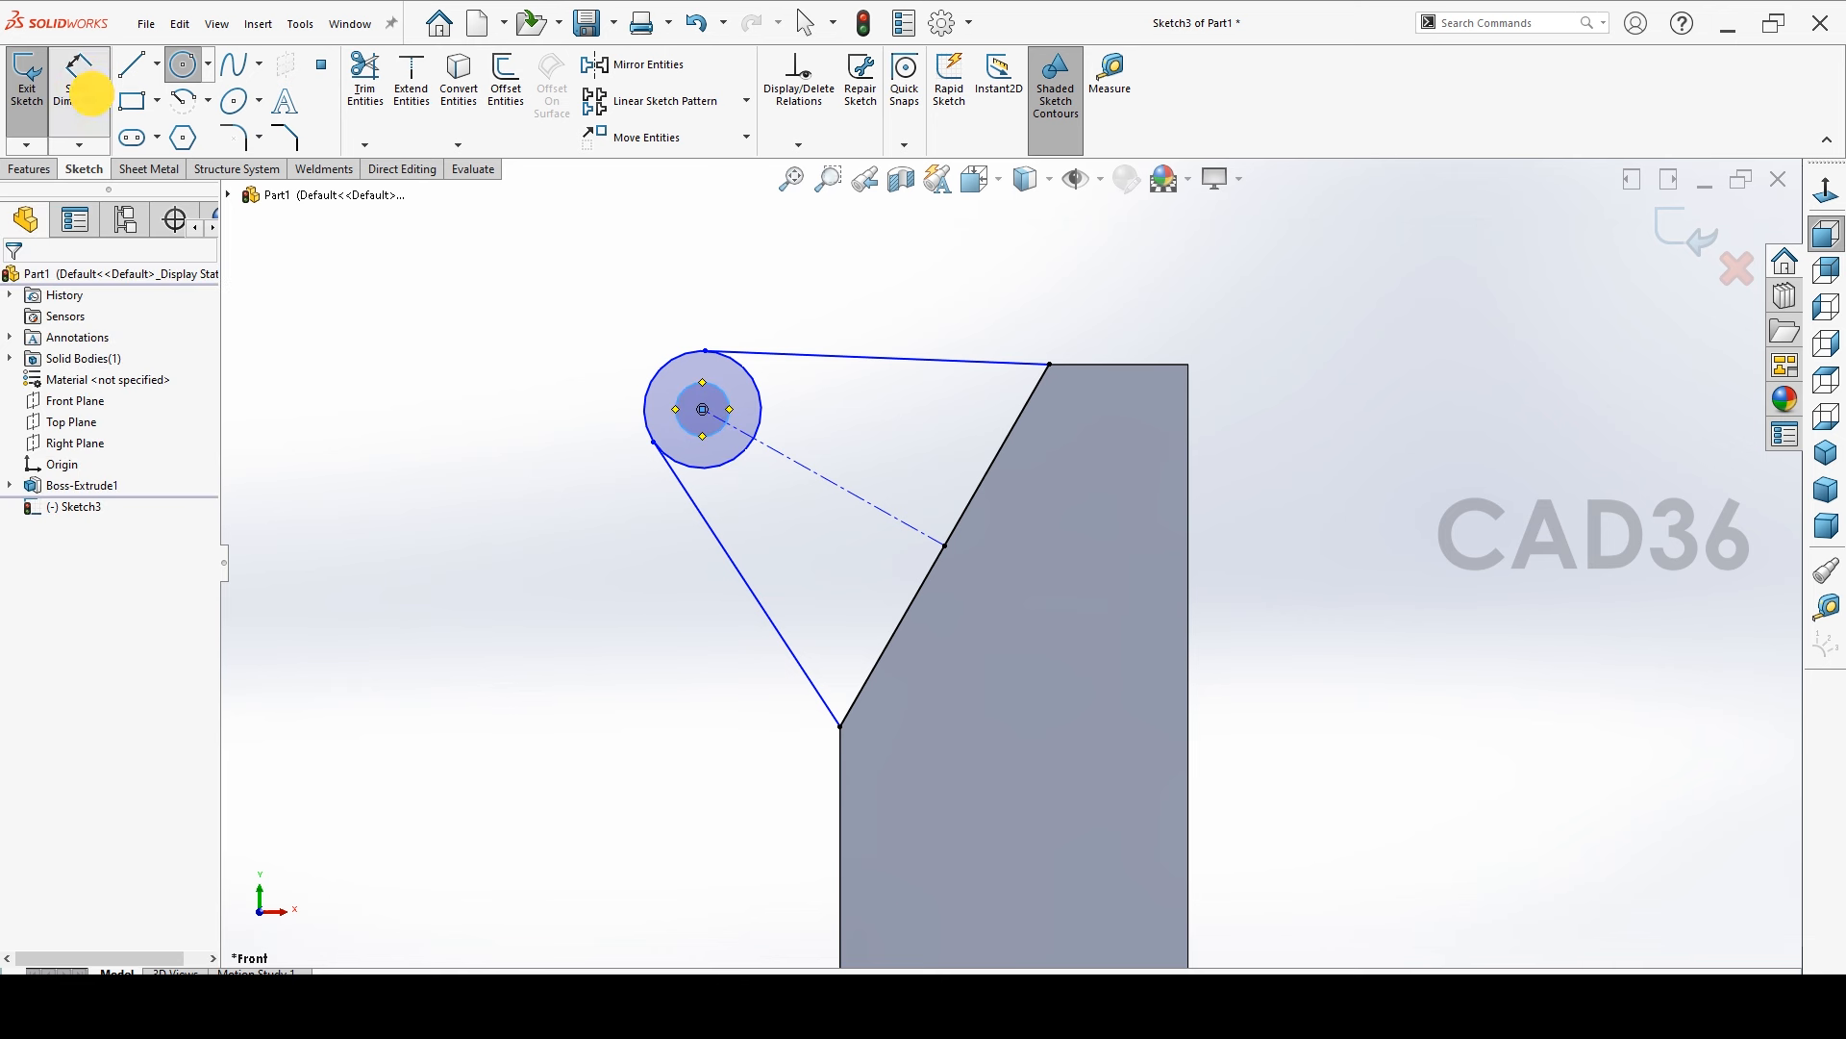
click(733, 469)
click(572, 556)
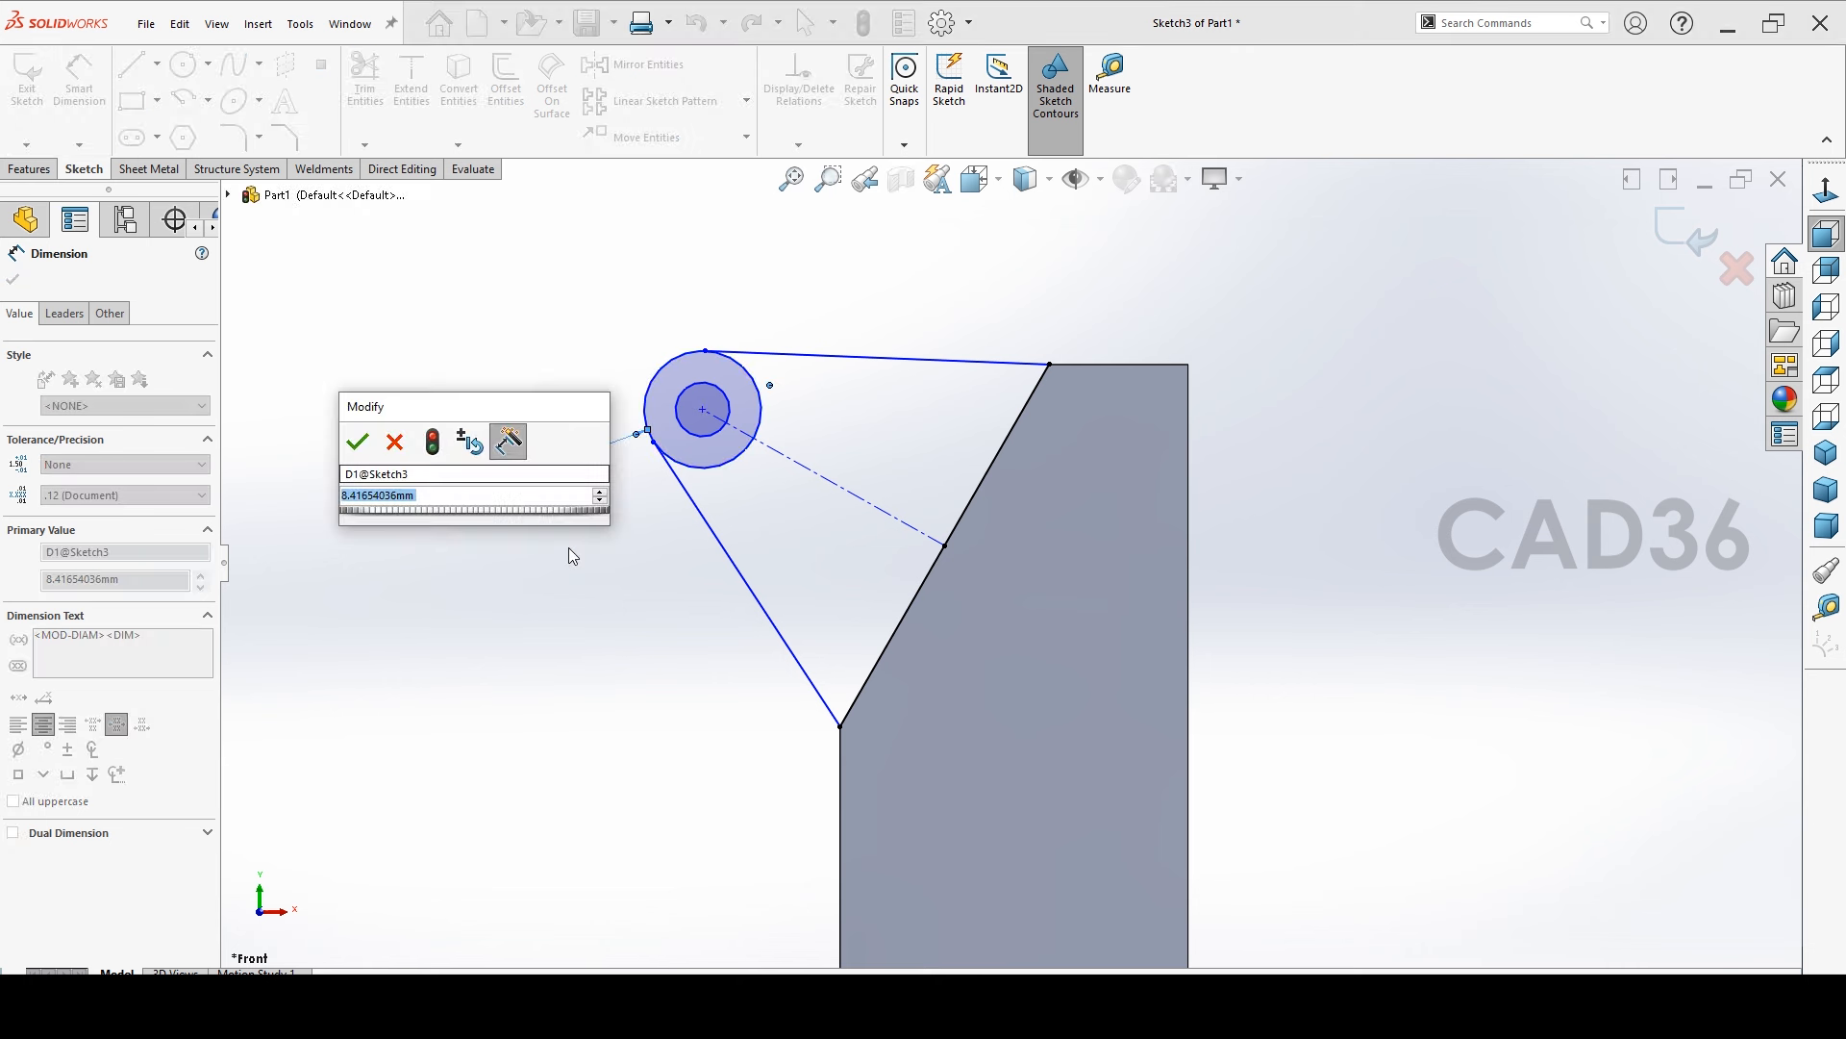
Try a 15 mm diameter on the outer circle and undo that value change
text(15)
key(Return)
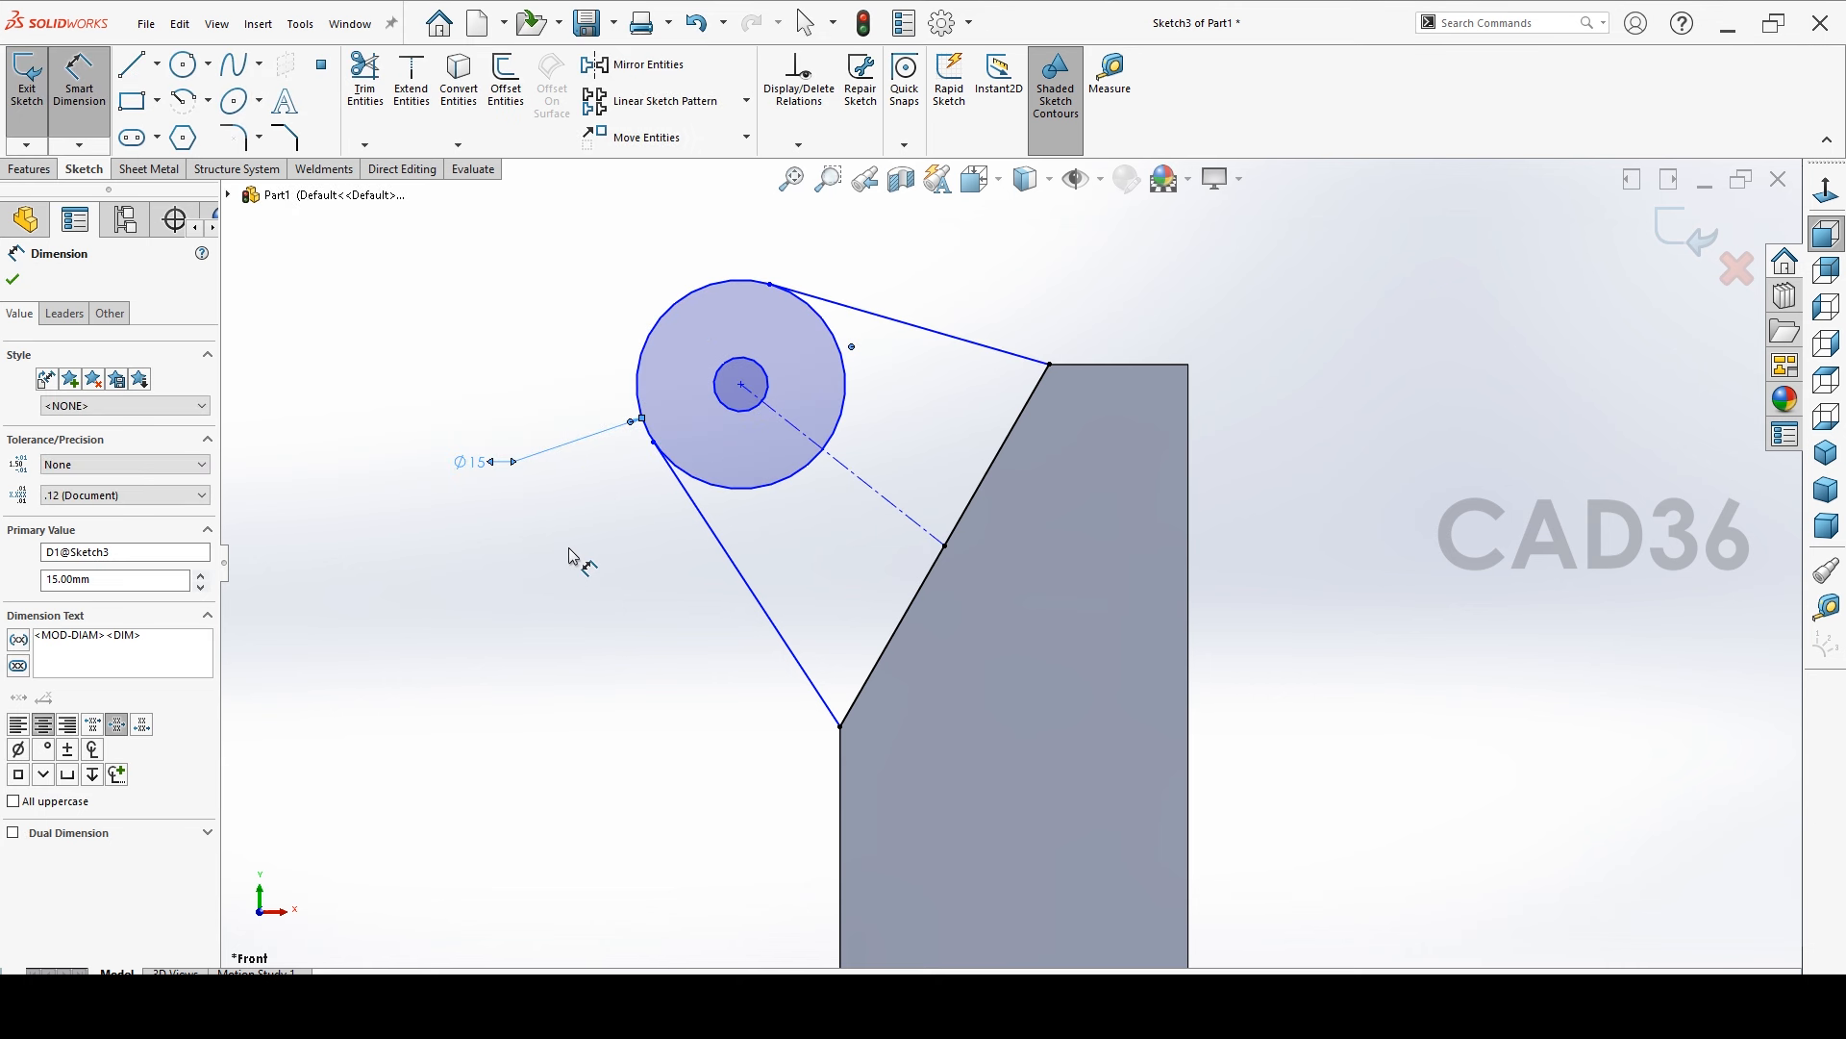
click(574, 558)
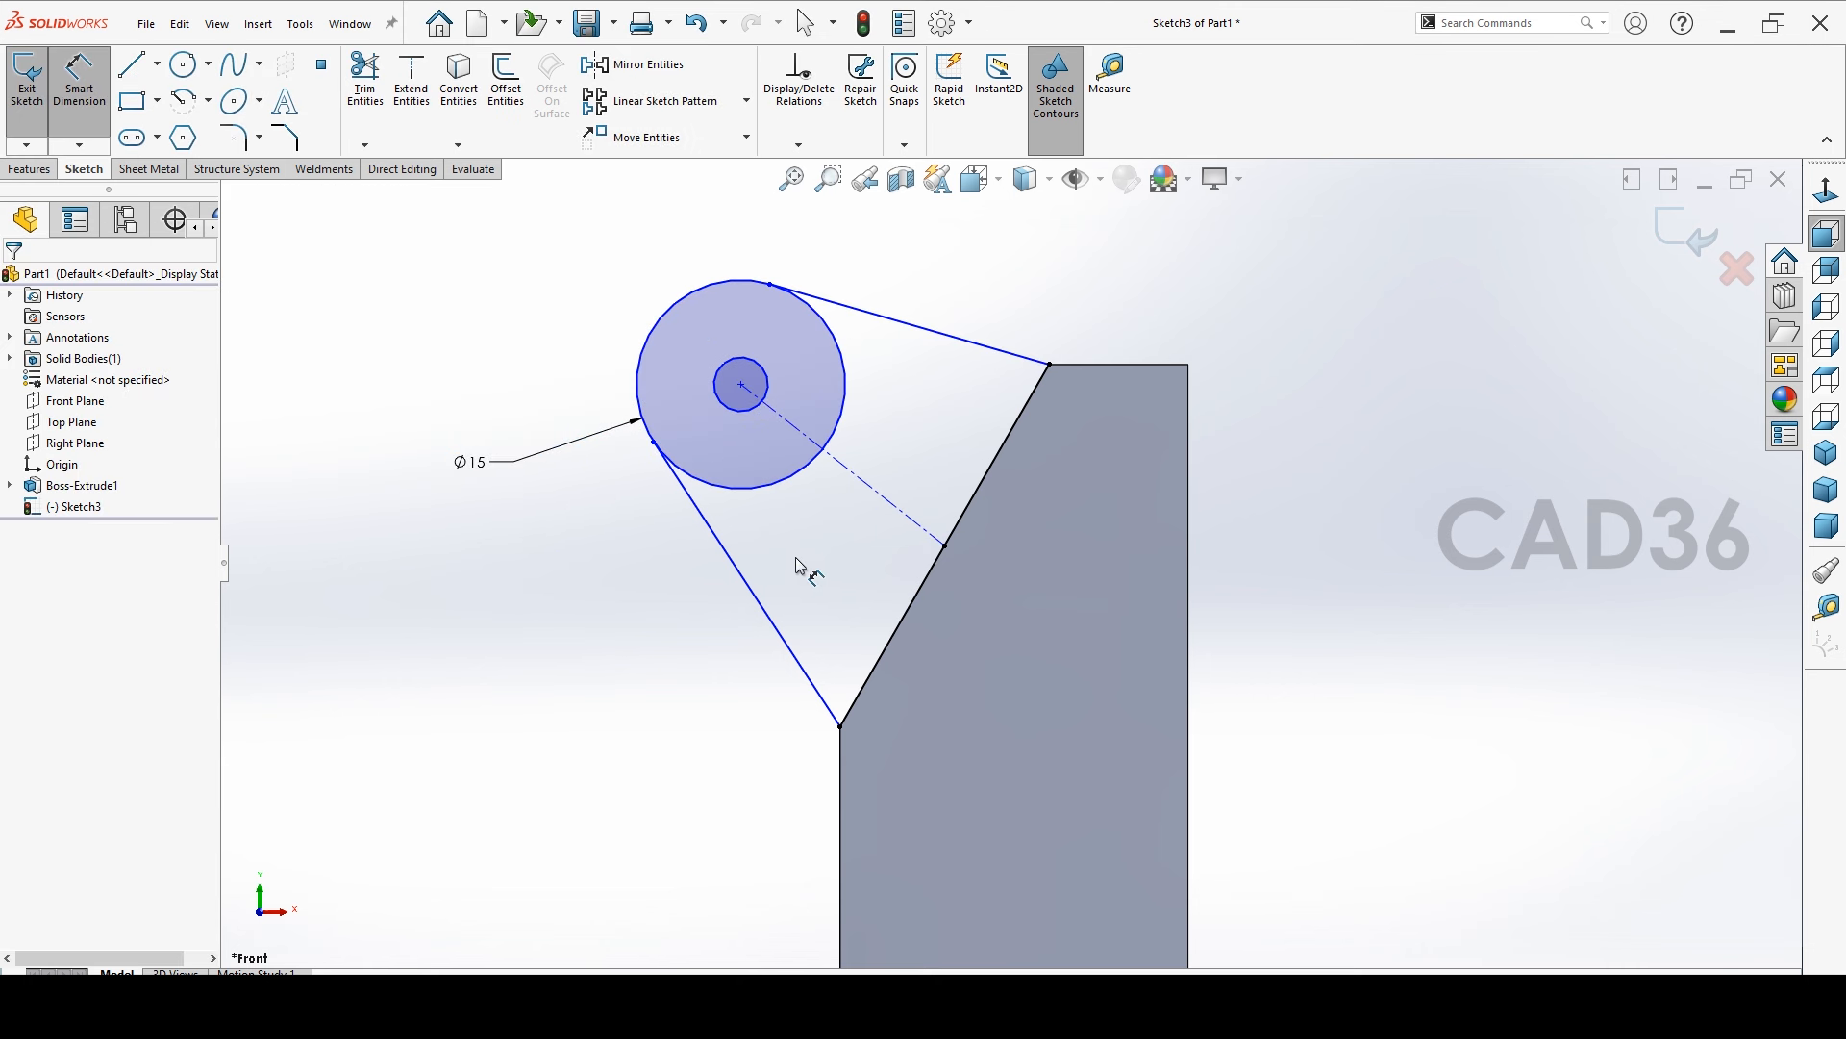
key(ctrl+z)
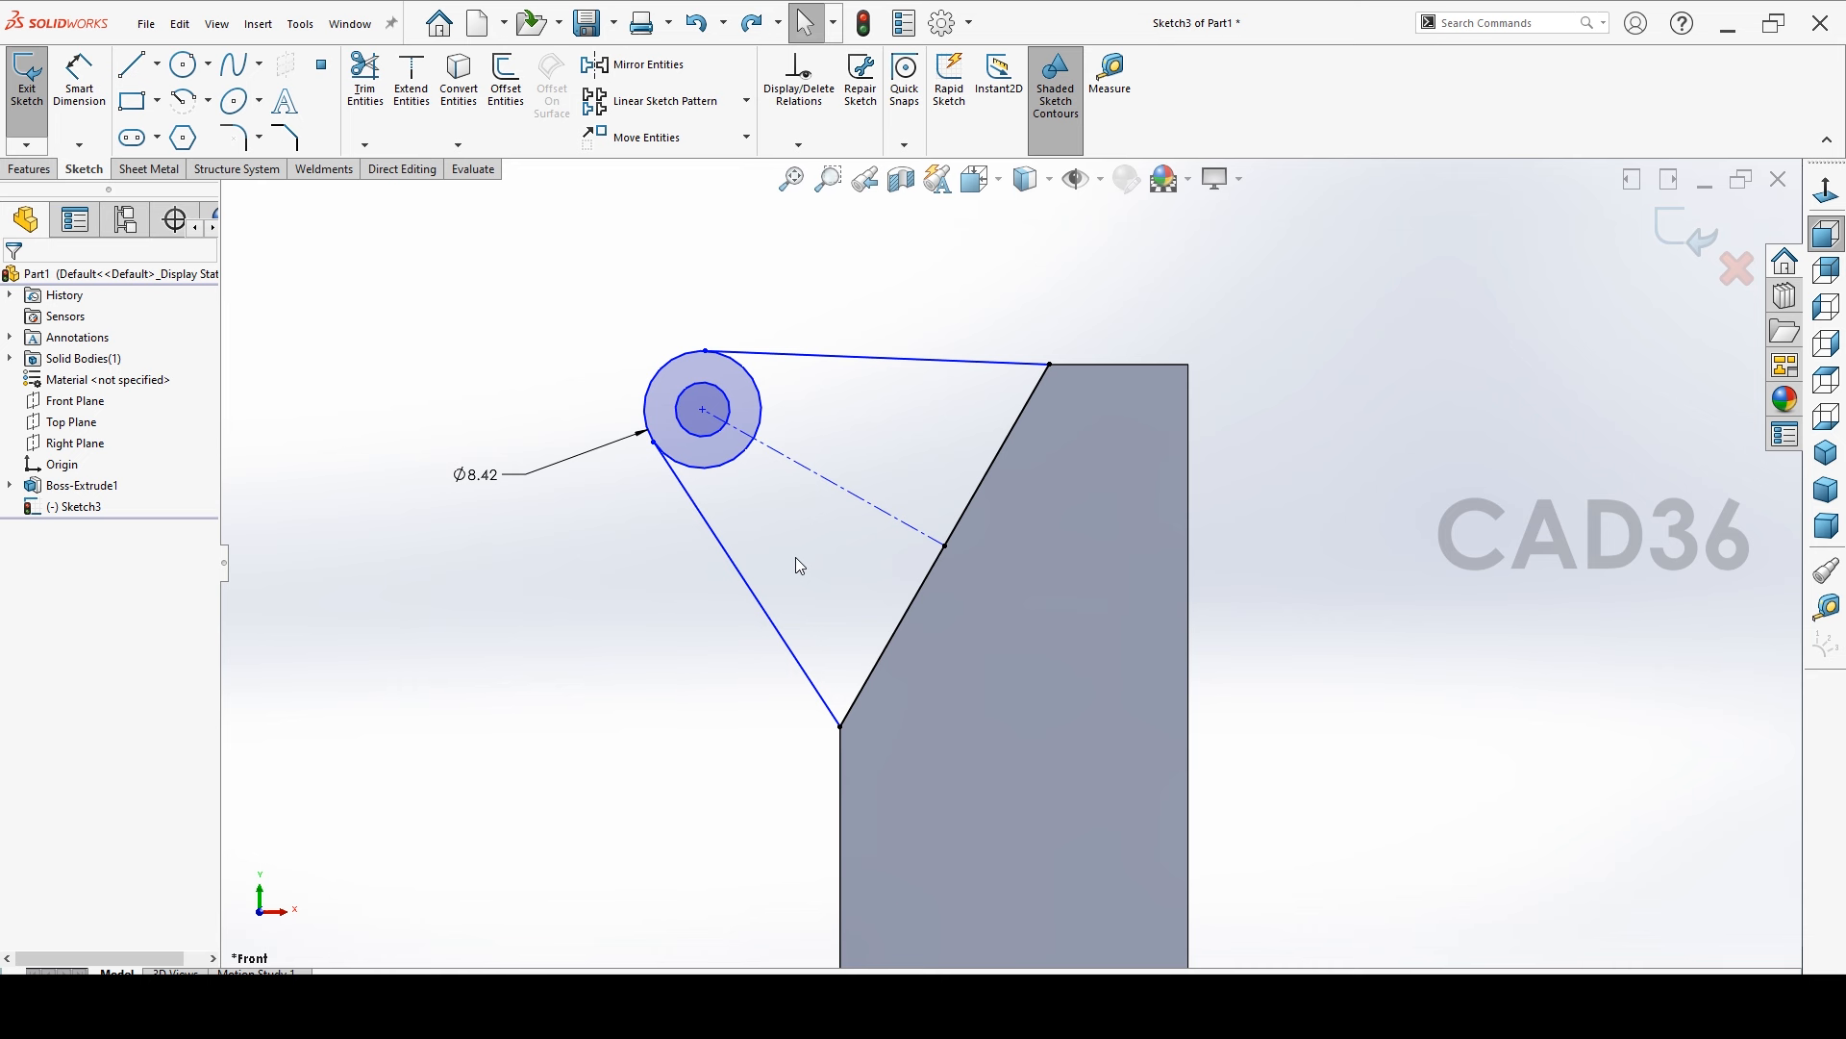
Add a Perpendicular relation between the construction line and the sloped edge
click(899, 520)
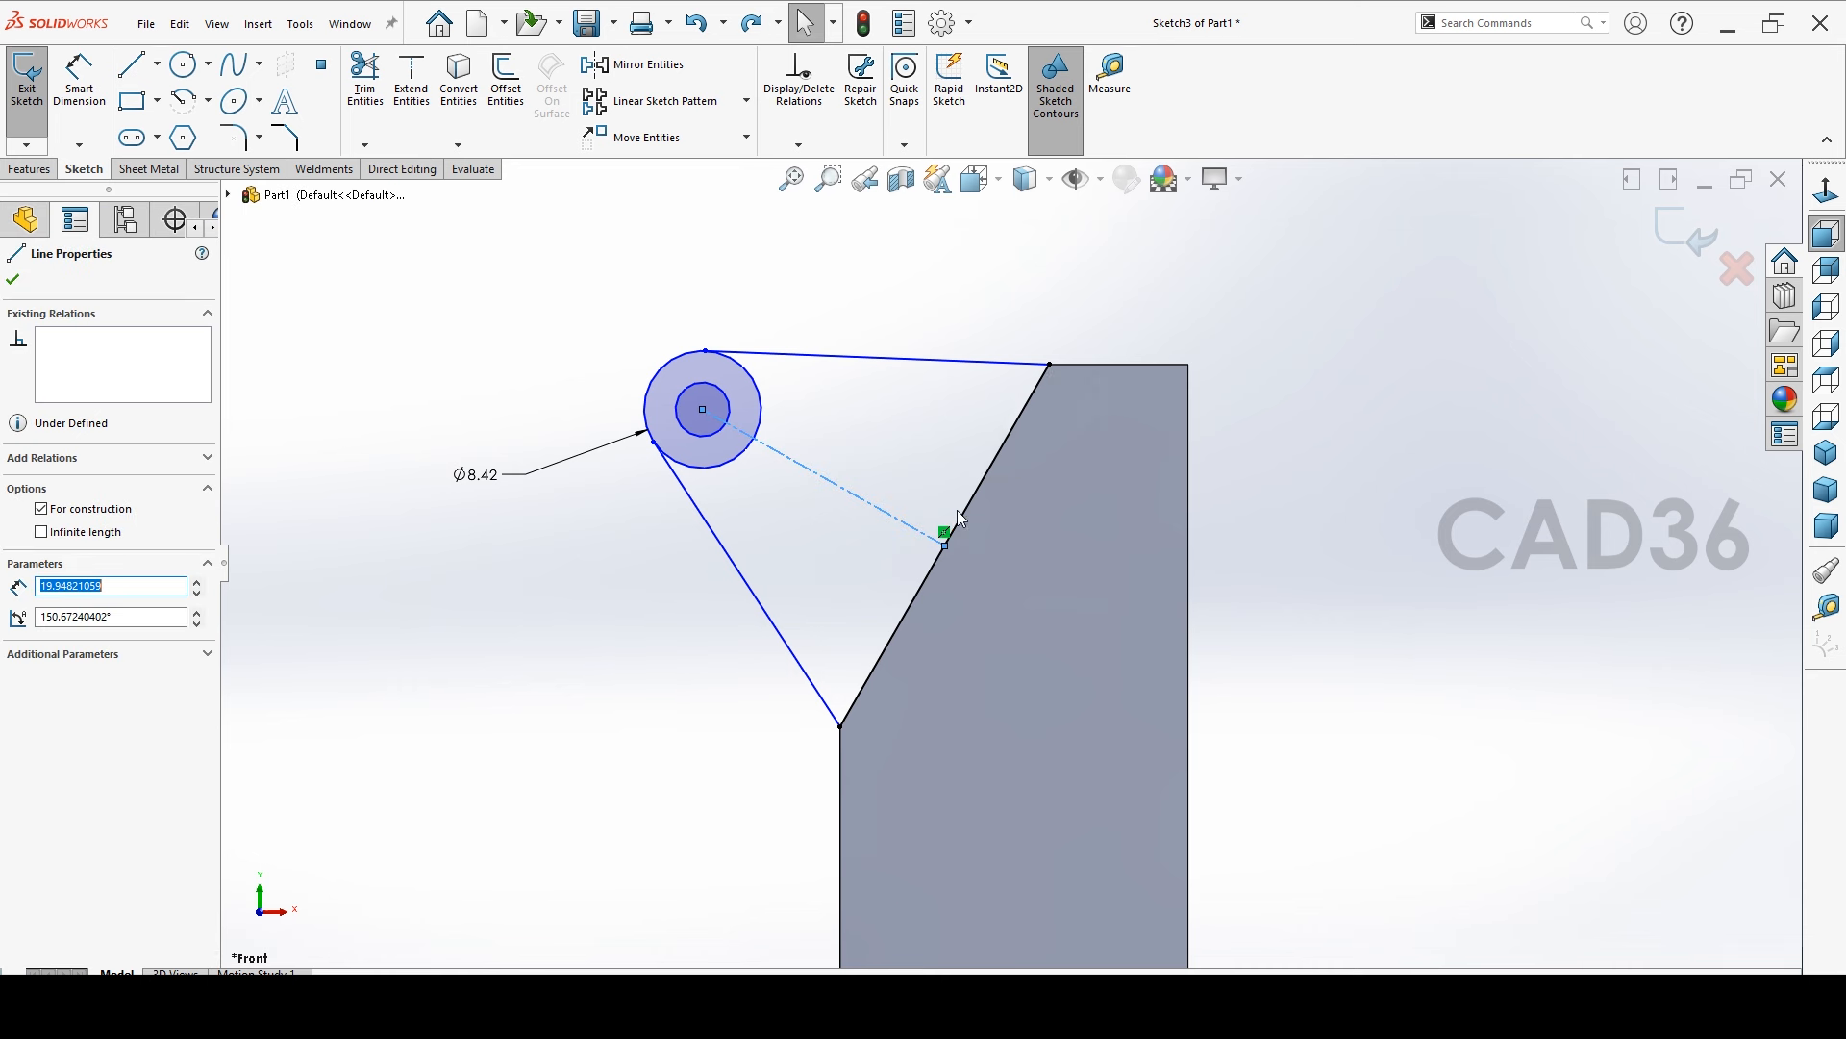
click(967, 511)
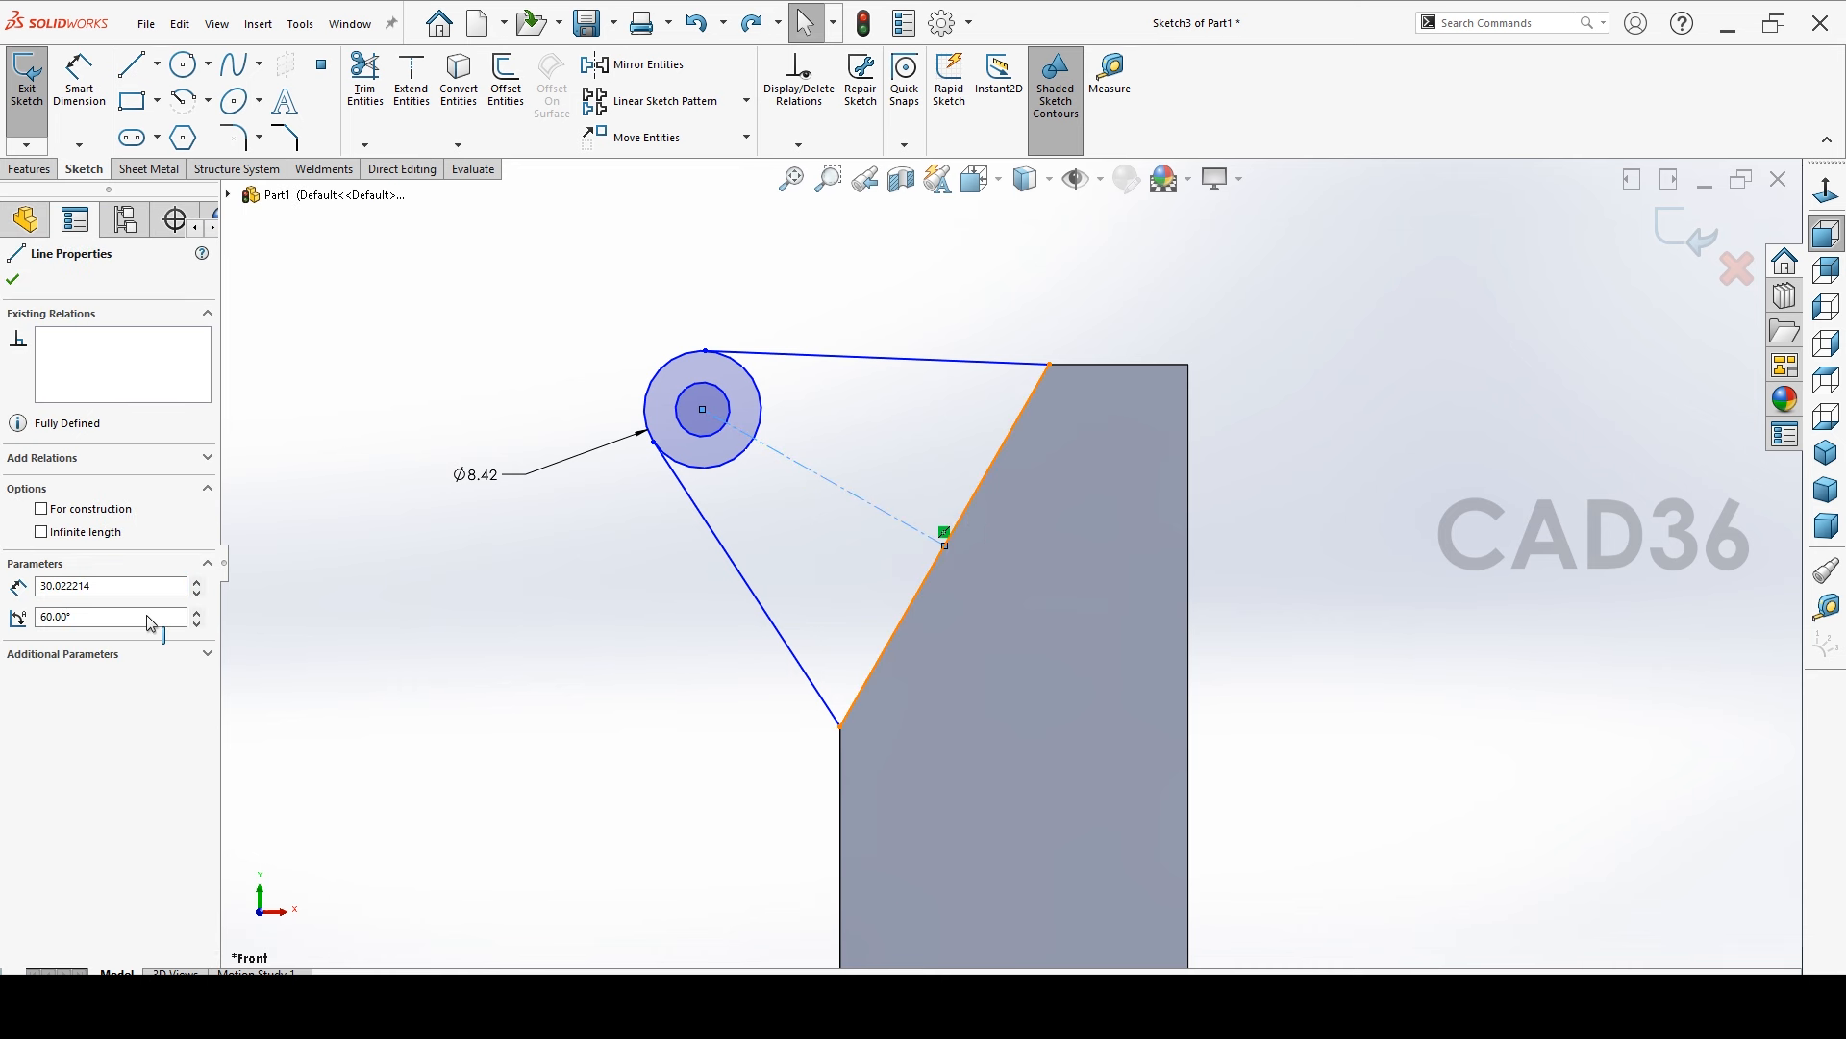
click(66, 661)
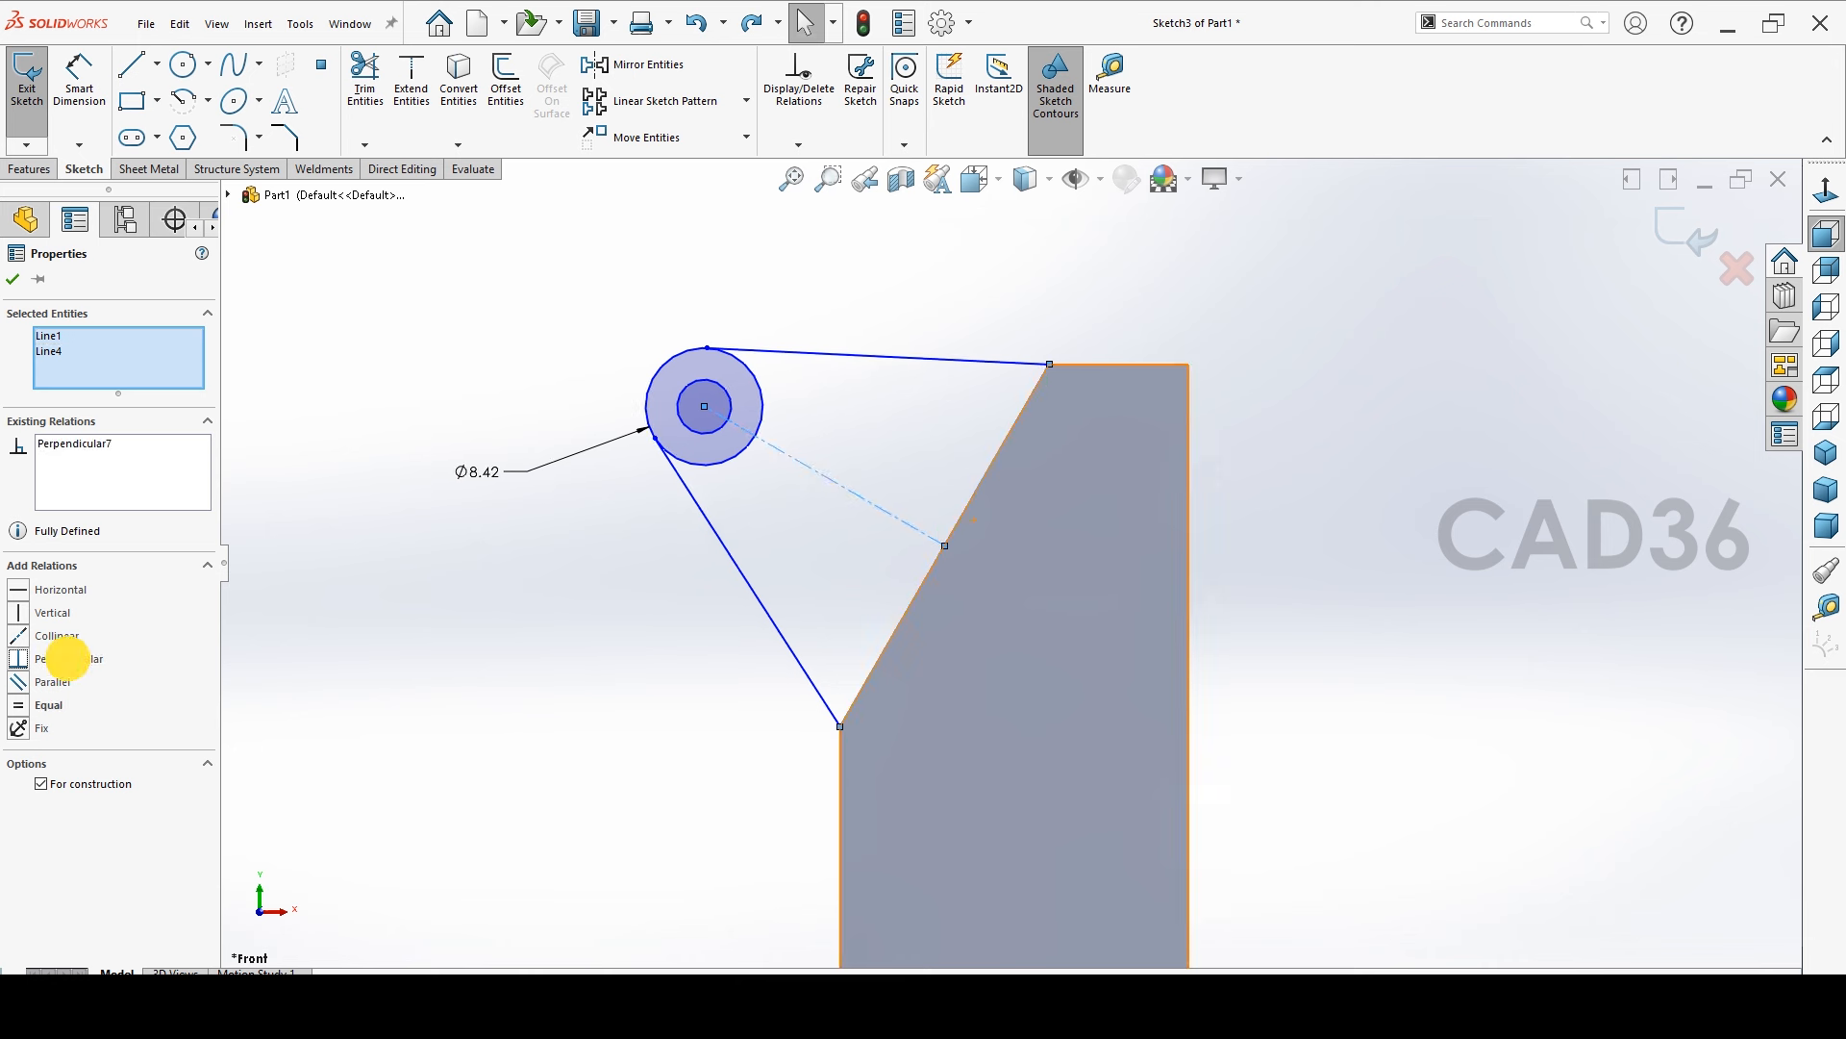
click(489, 693)
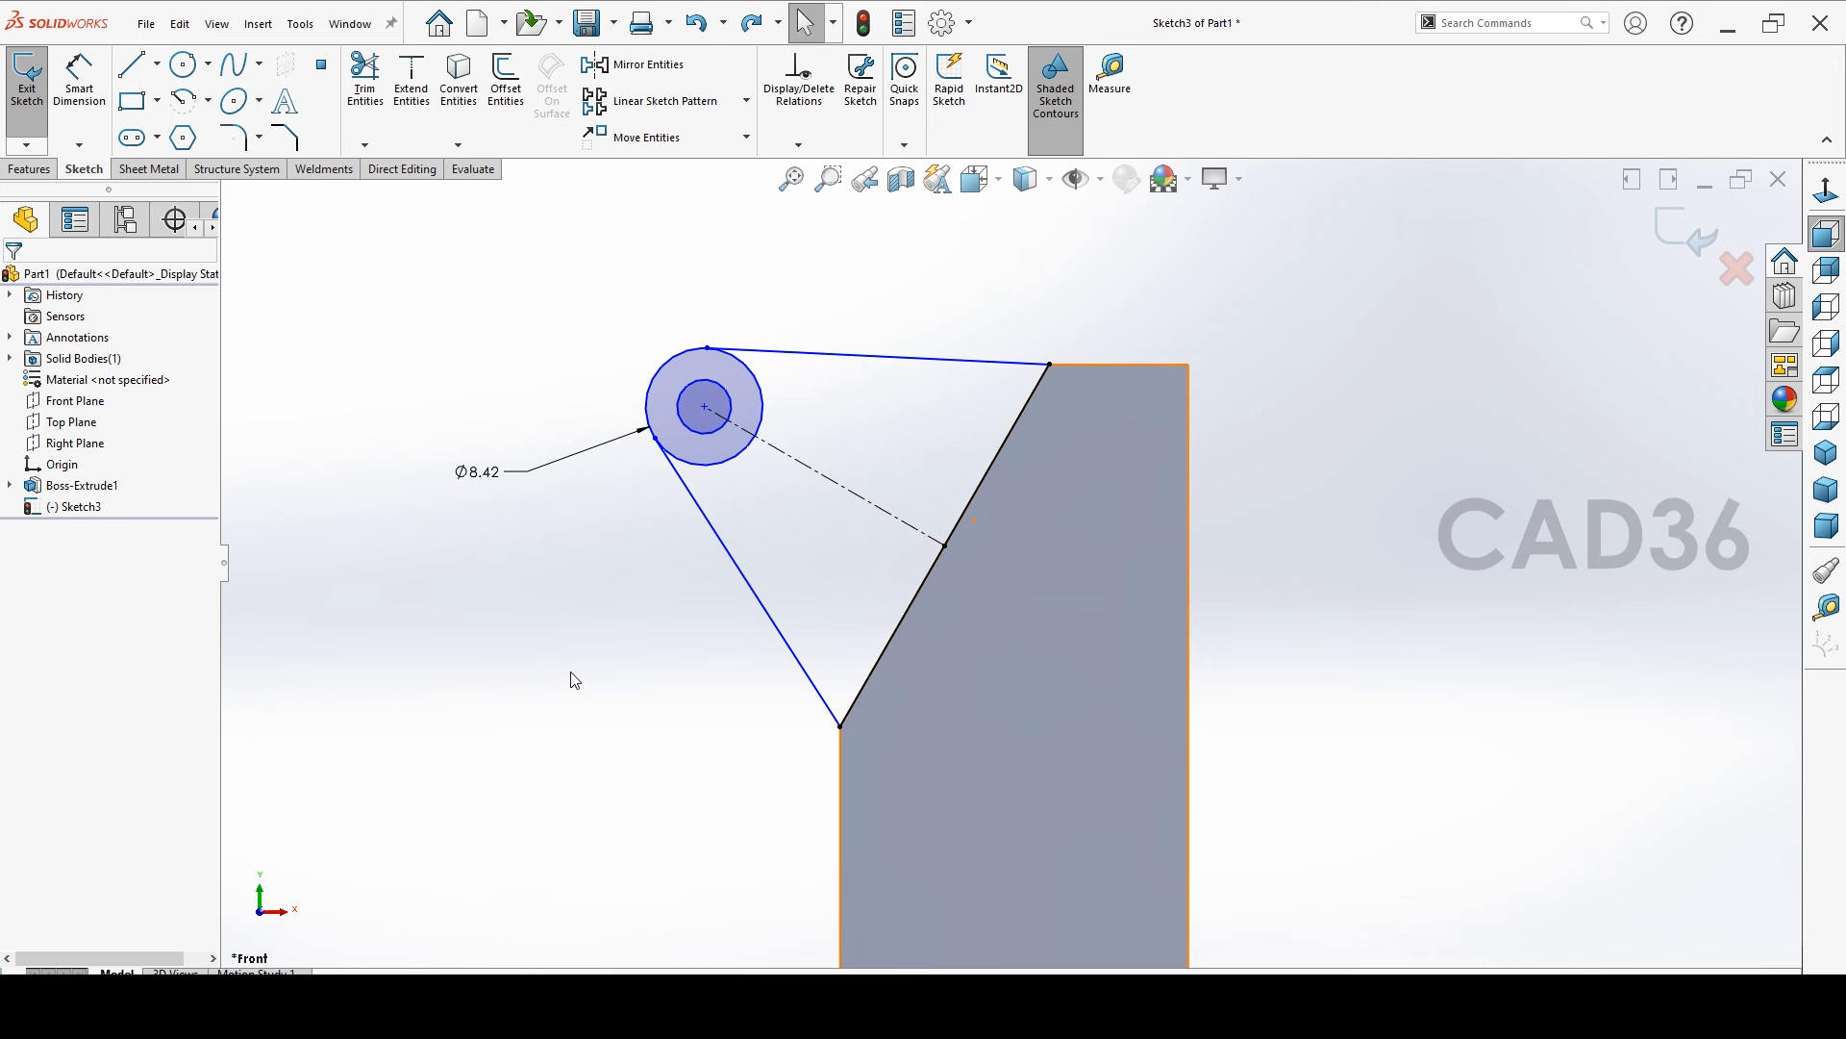
Set the outer circle's diameter dimension to 15 mm
double_click(489, 475)
text(15)
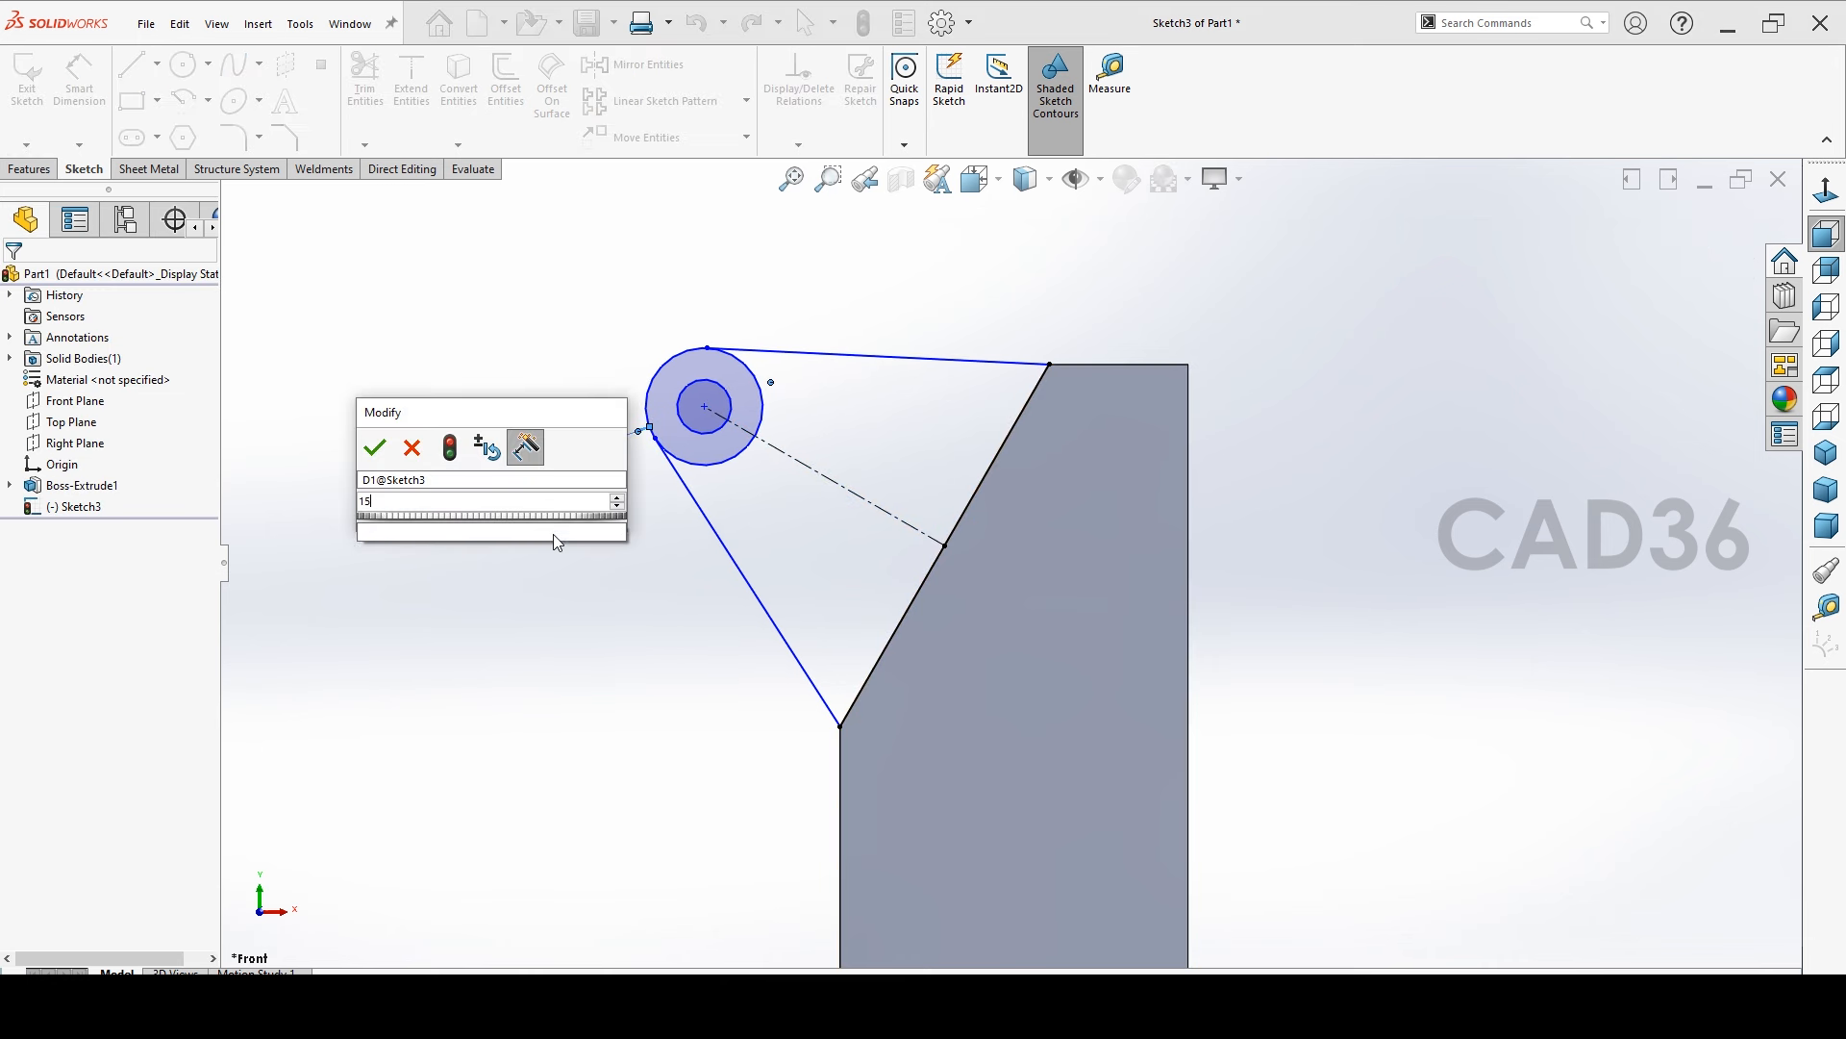
key(Return)
click(605, 590)
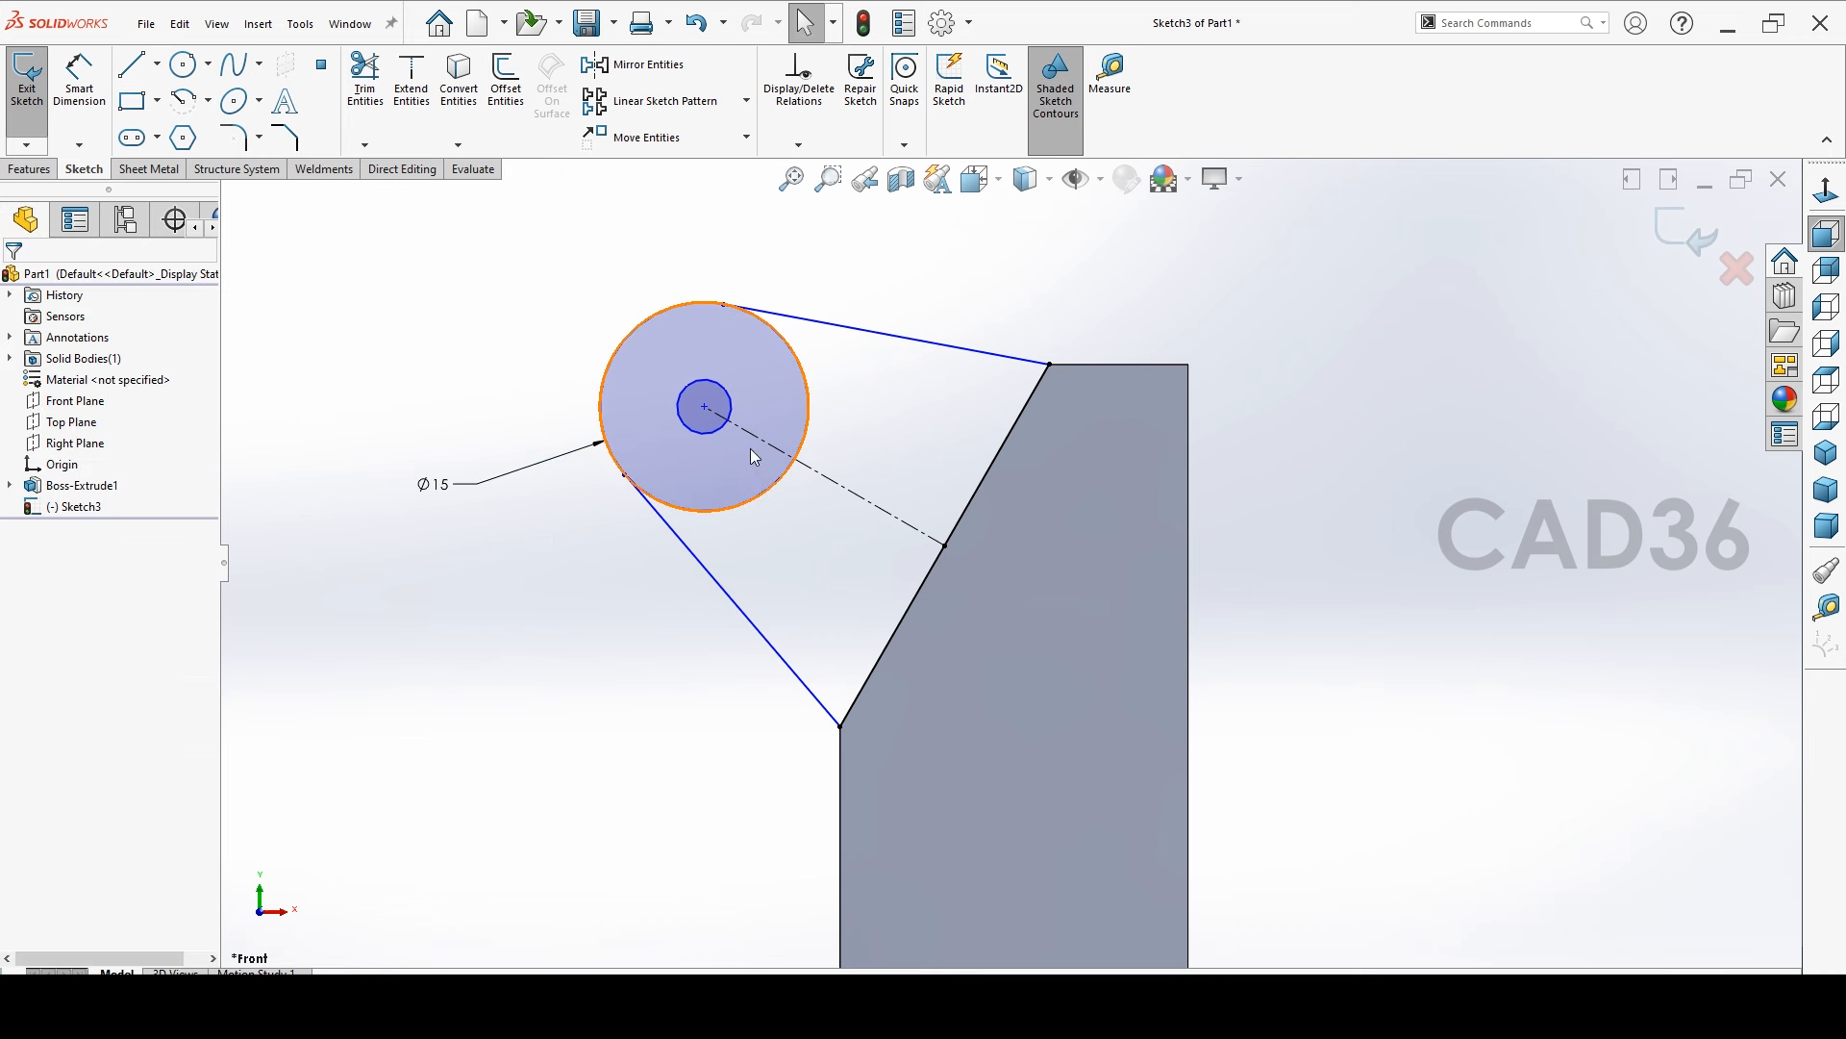
Dimension the inner circle's diameter at 8 mm
click(78, 79)
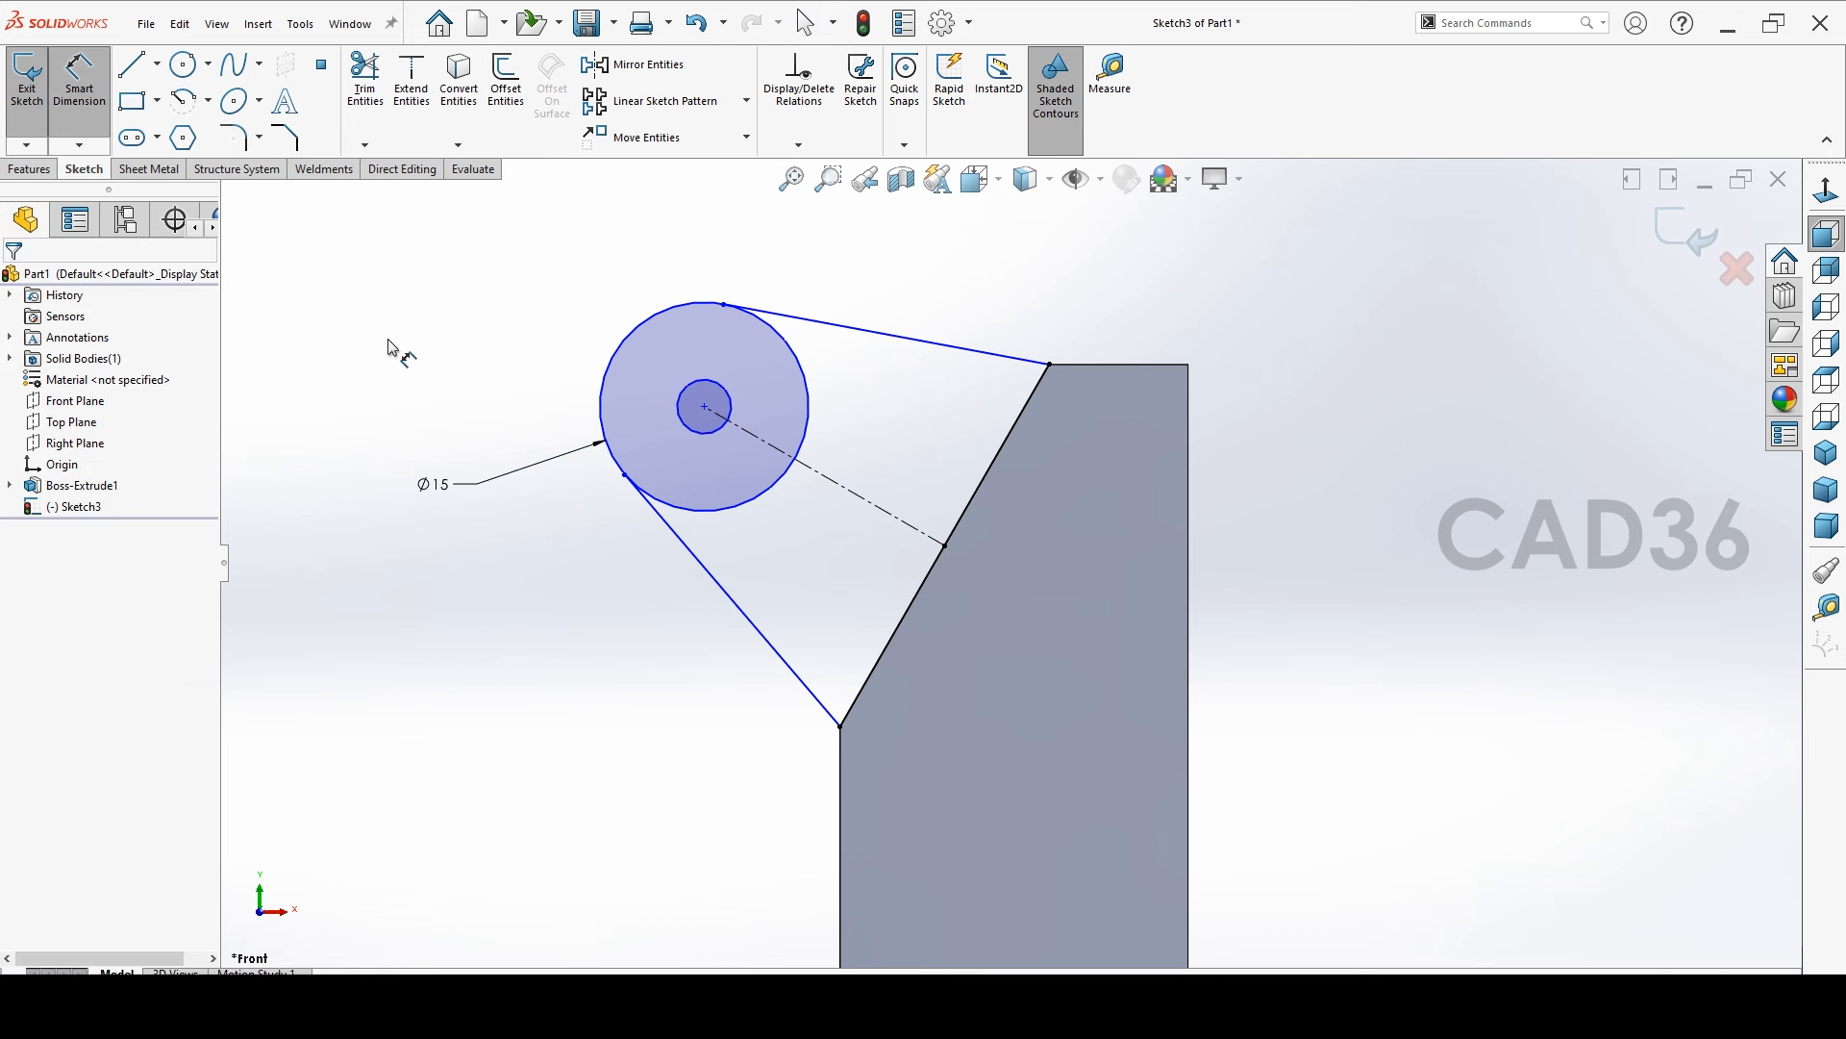
click(692, 432)
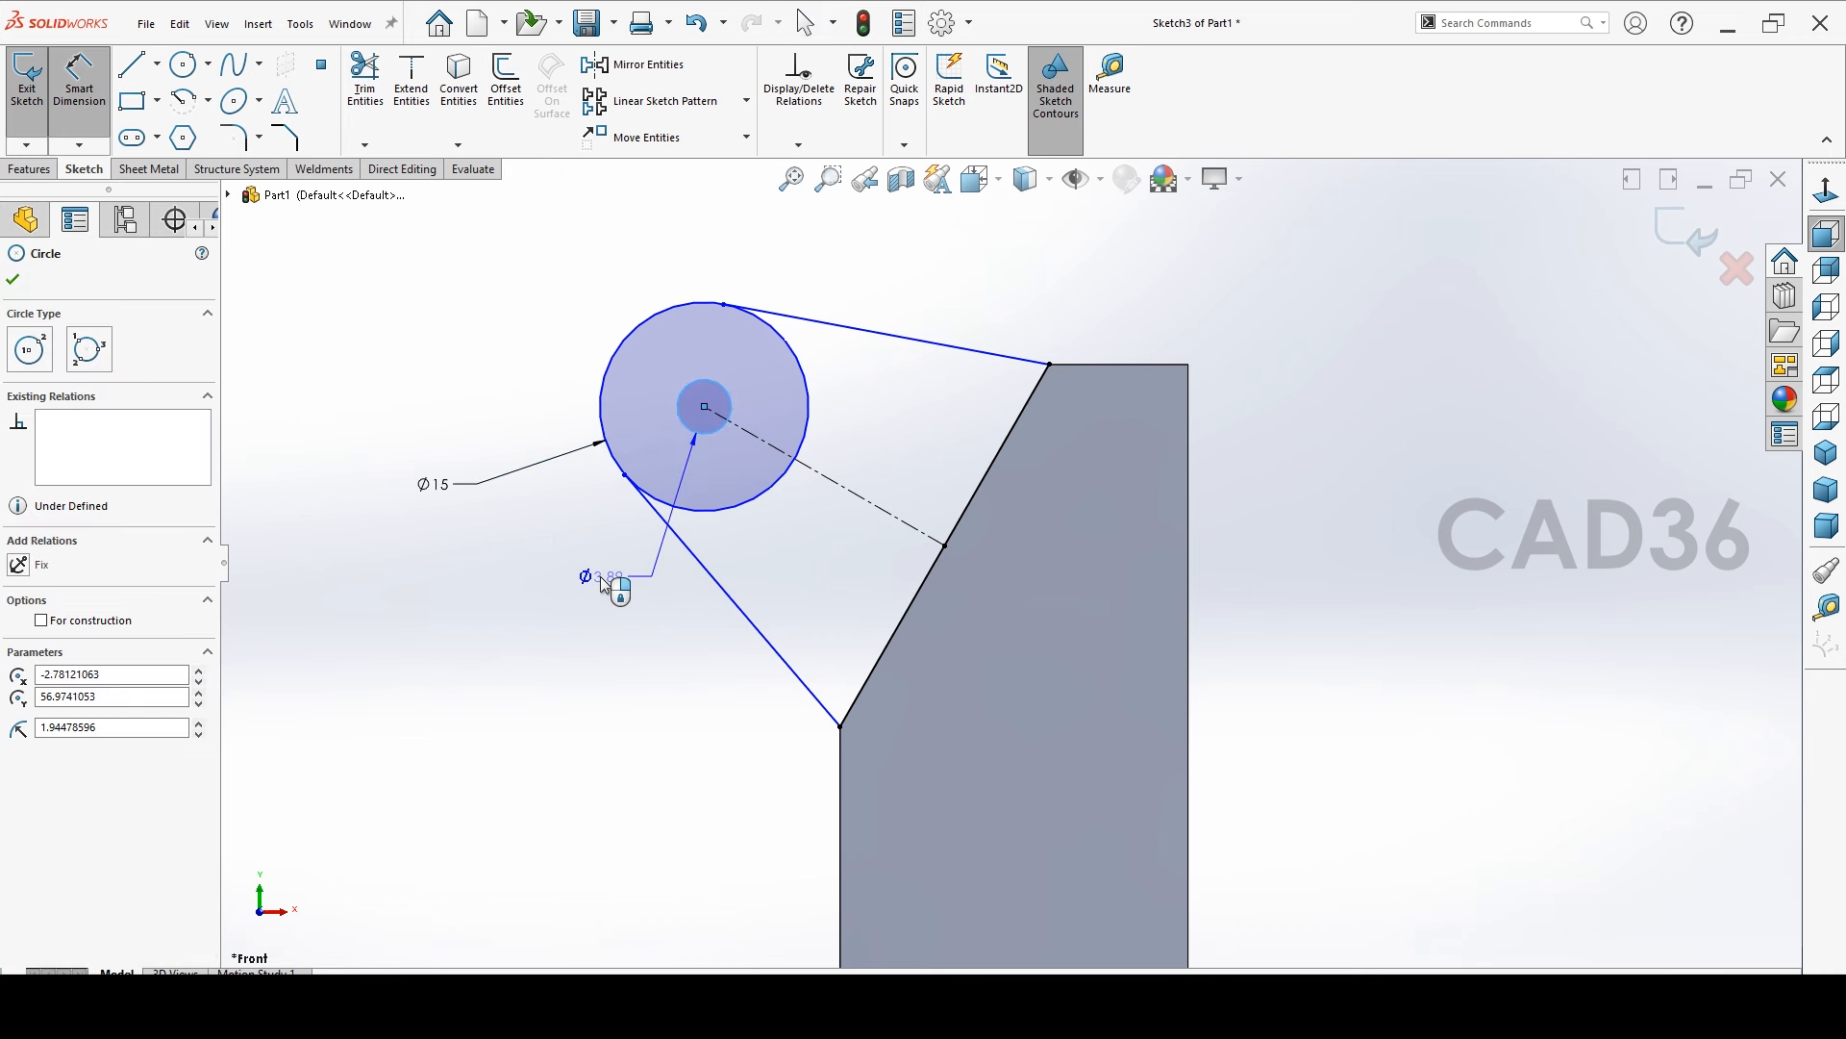
click(604, 577)
text(8)
key(Return)
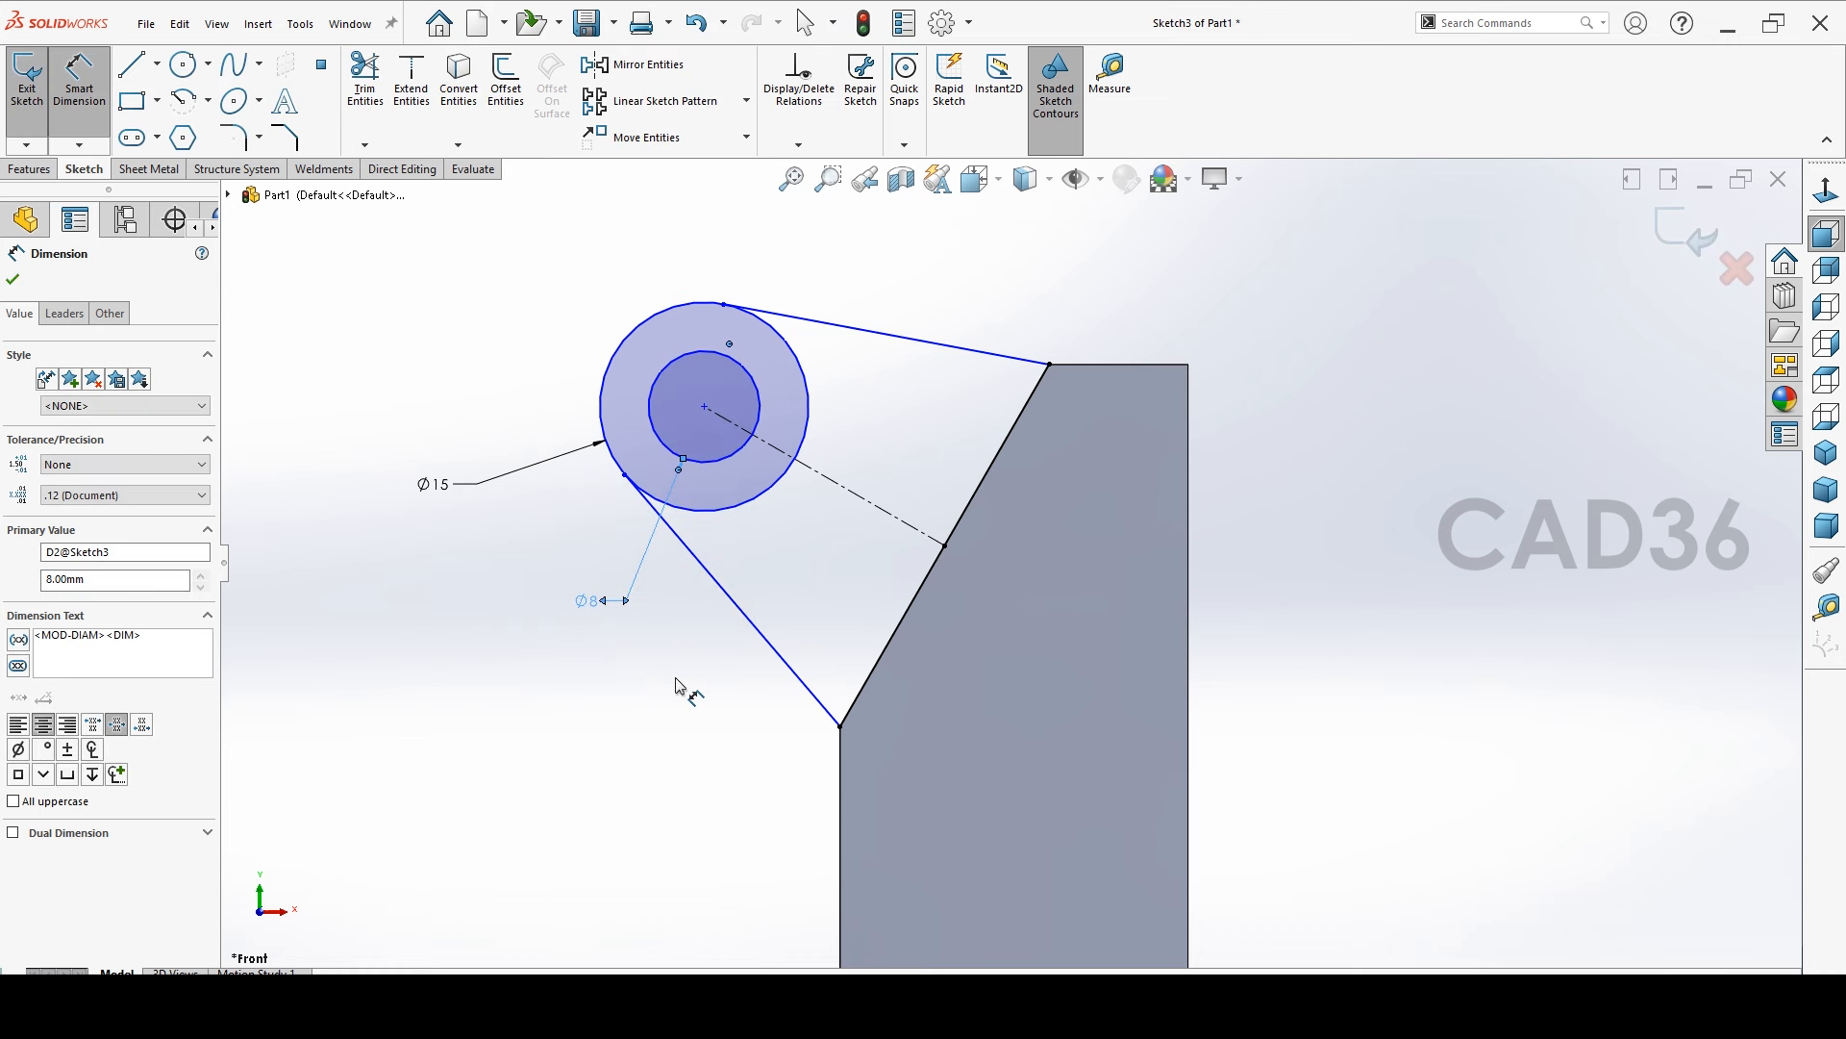
key(Escape)
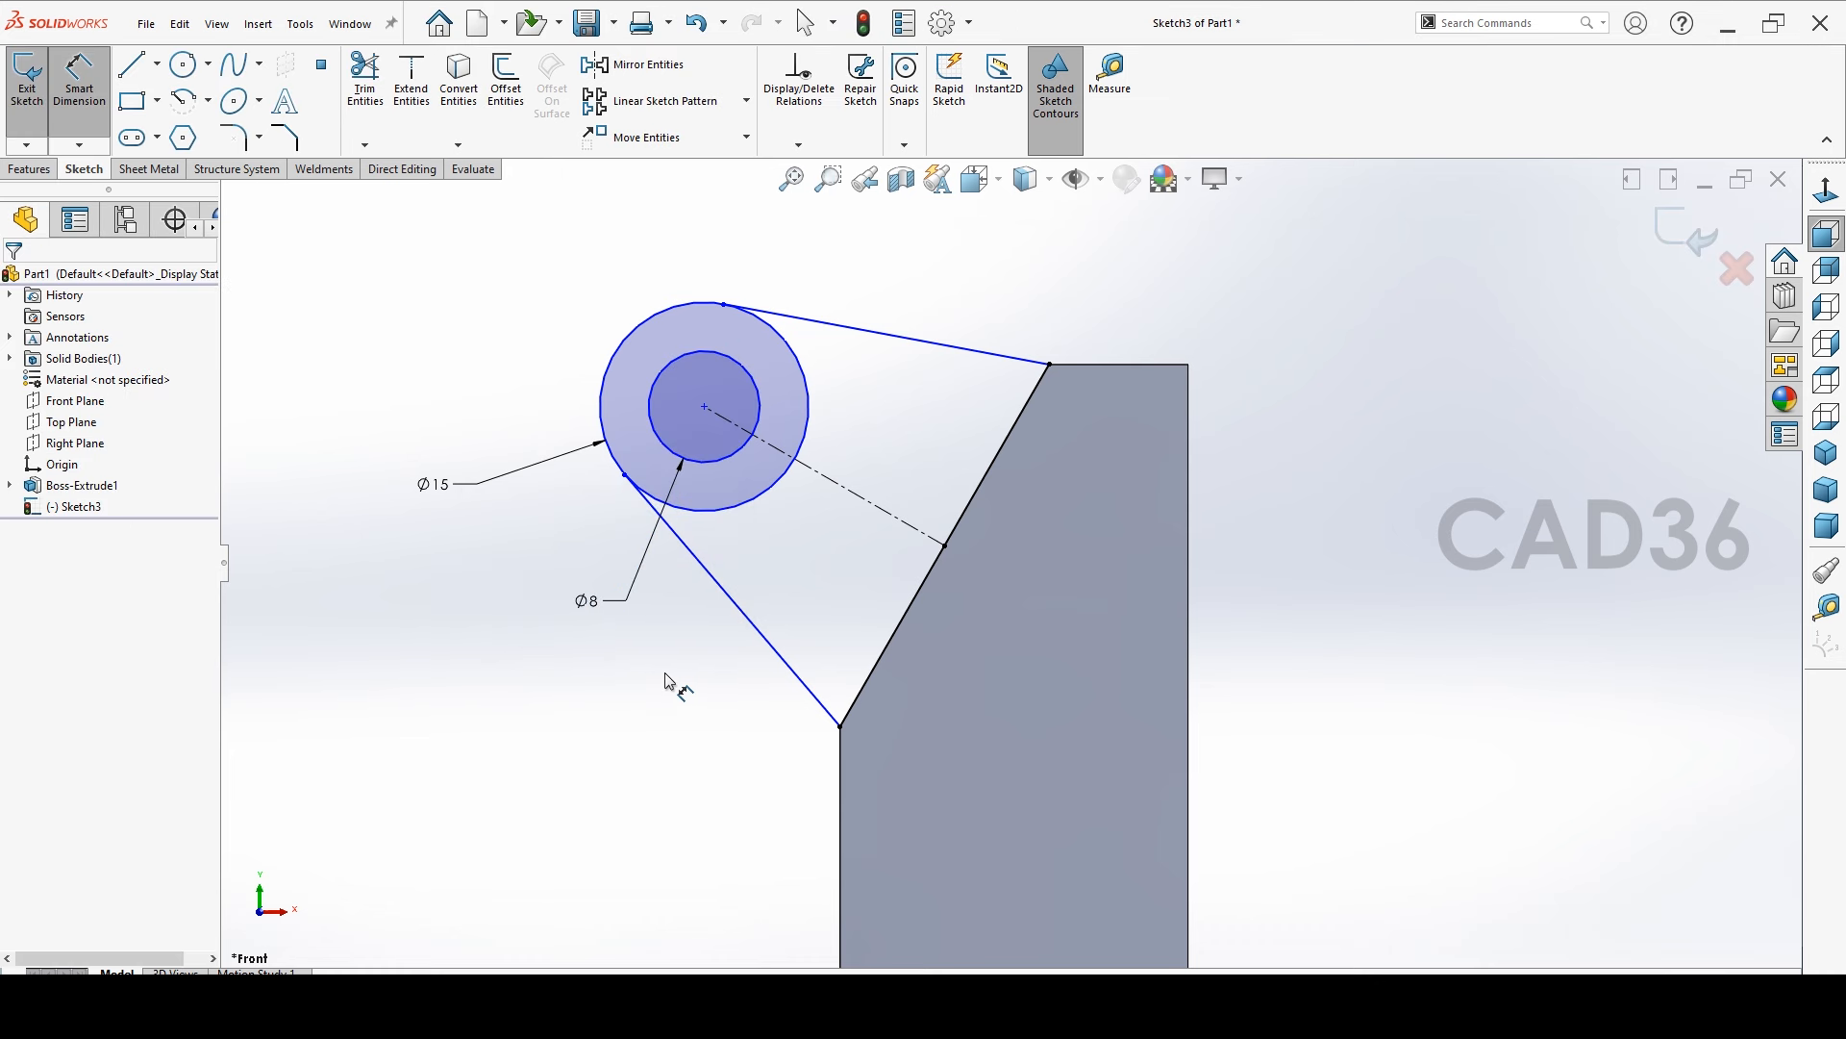
Power-trim the part of the outer circle lying inside the lug, leaving only the rounded end between the tangent lines
click(375, 119)
drag(775, 568, 743, 487)
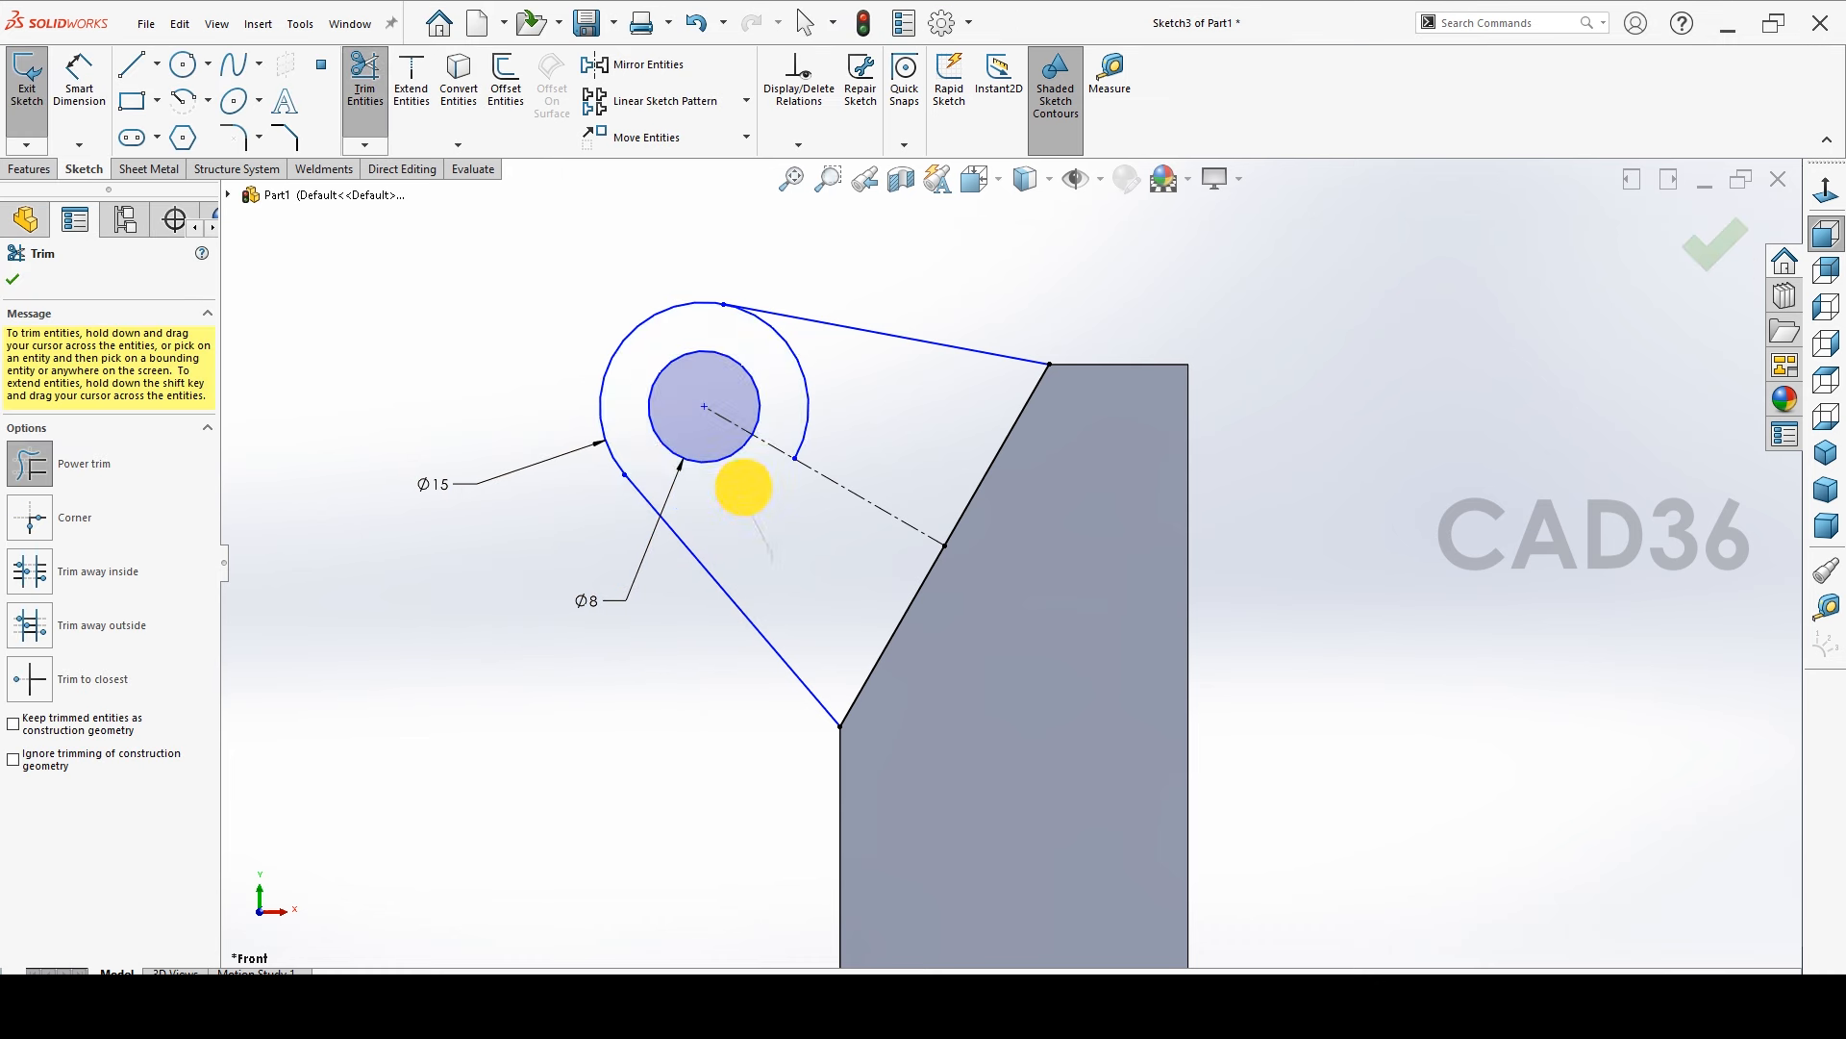
click(795, 383)
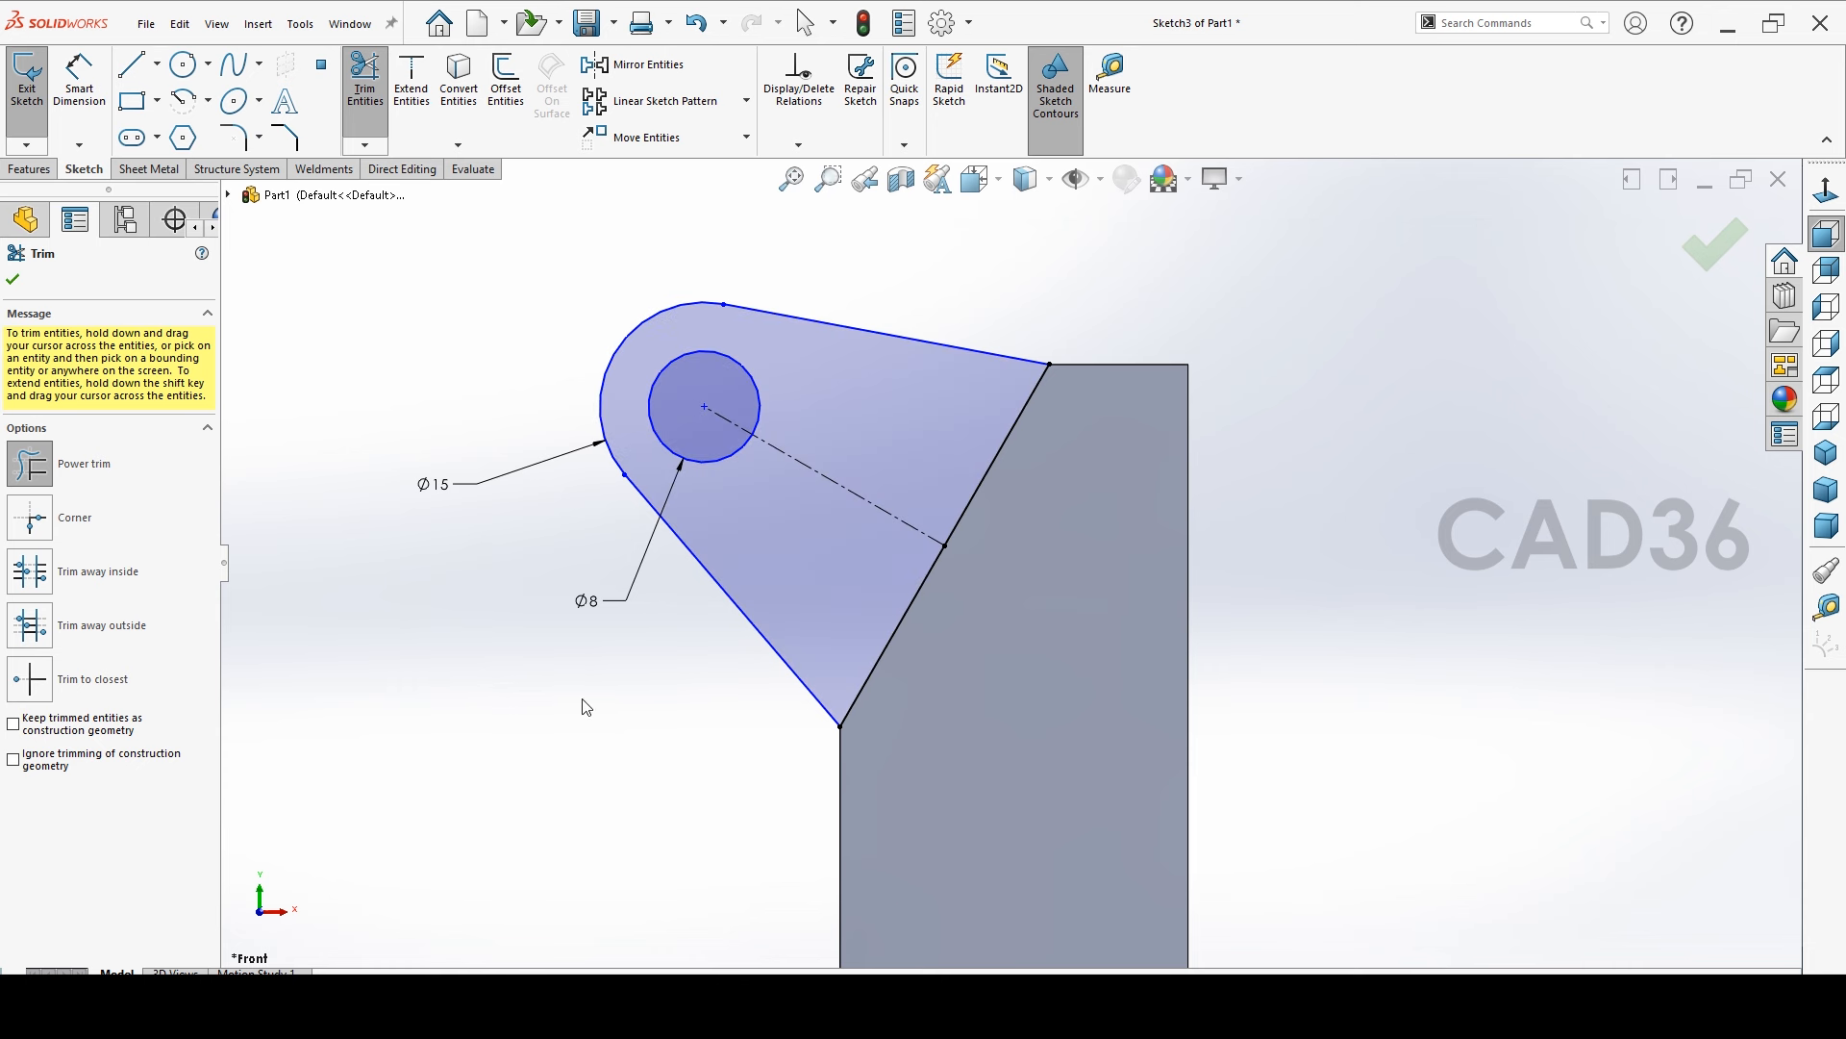
Dimension the distance from the circles' centre to the sloped edge at 30 mm
click(81, 89)
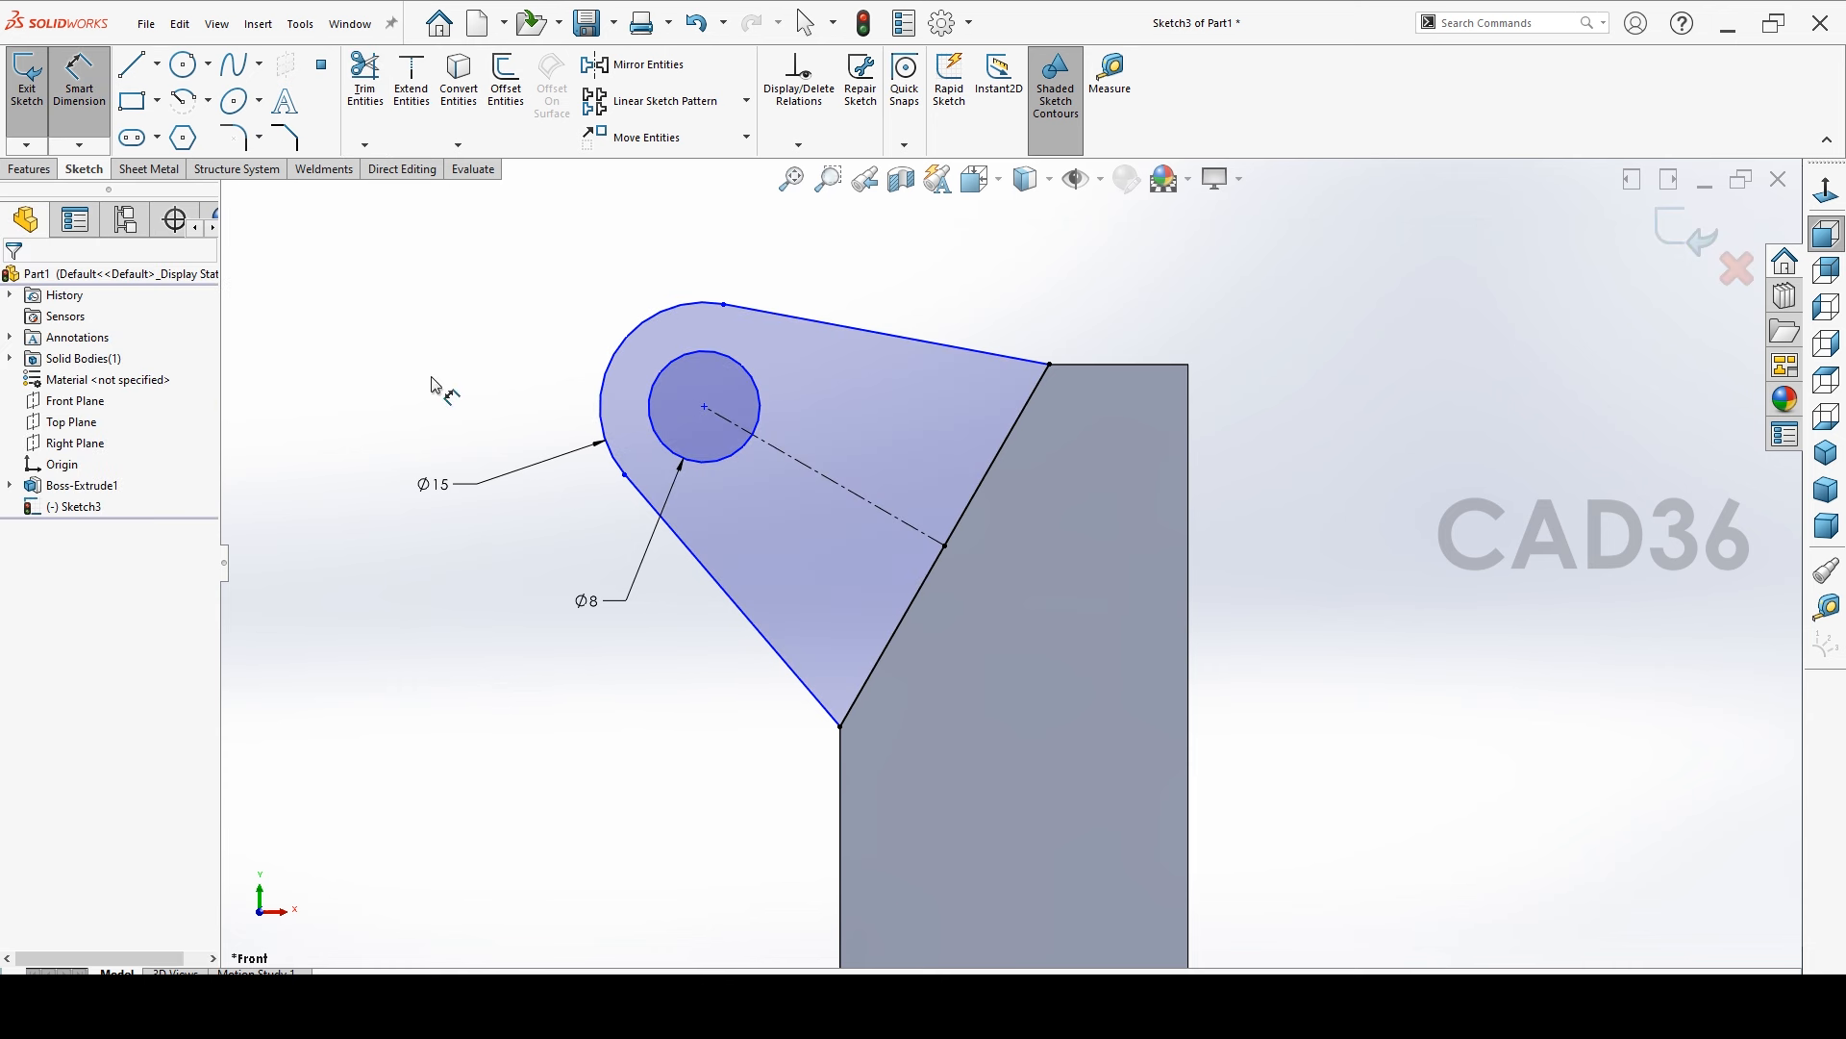
click(816, 441)
click(920, 483)
text(30)
key(Return)
click(1301, 551)
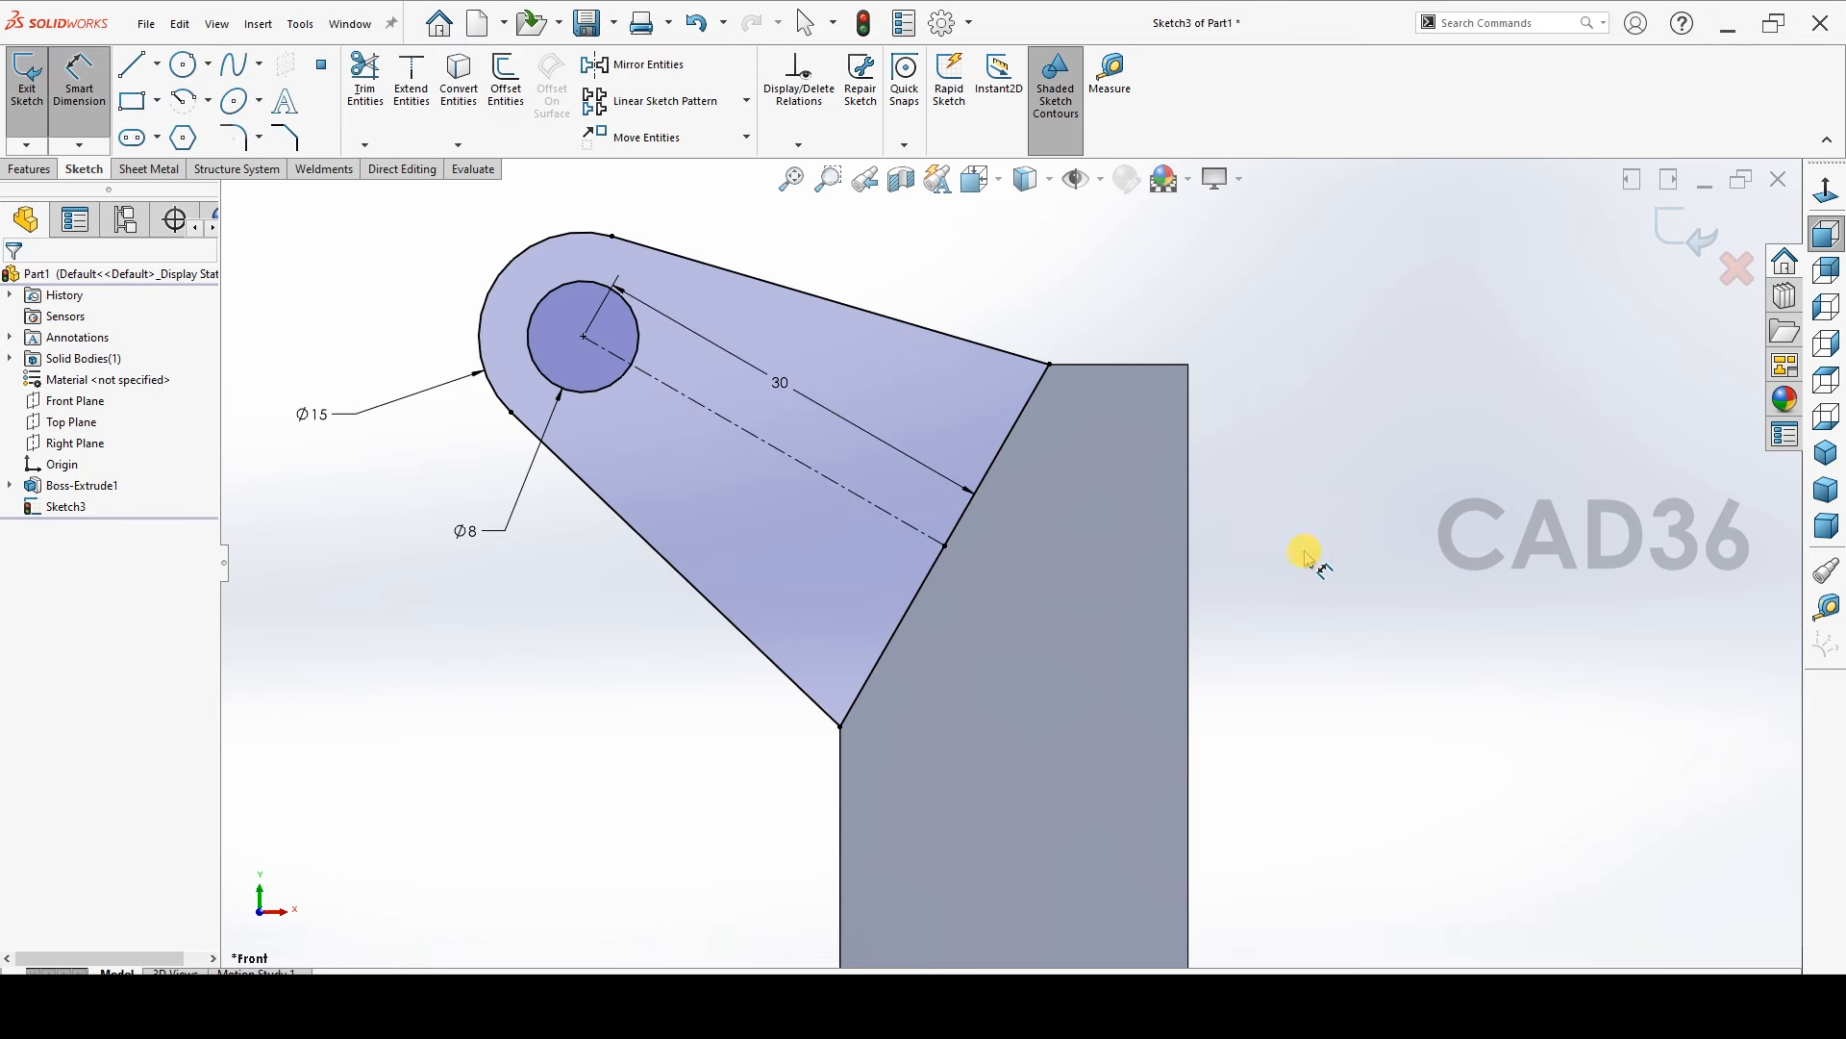
Check the lug's thickness in the reference image IMG_0588.jpg and return to the sketch
scroll(1264, 556, up, 3)
scroll(1136, 378, down, 2)
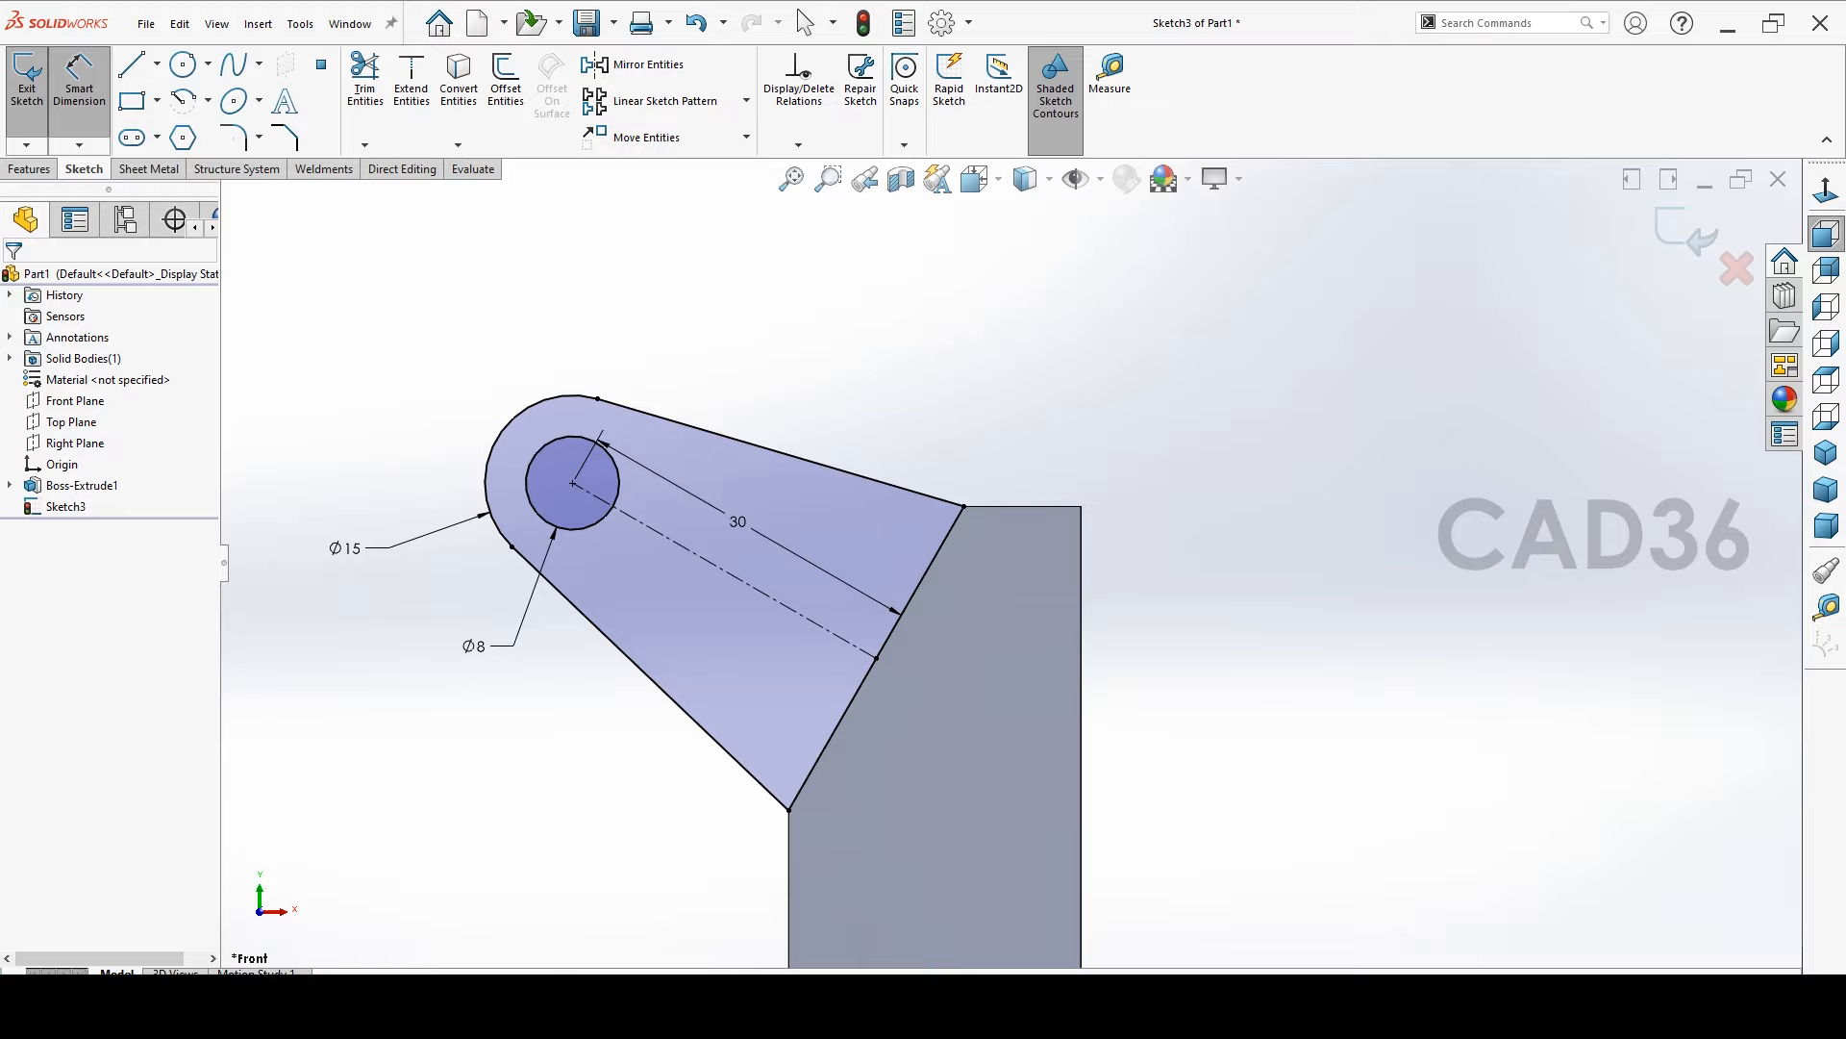
click(796, 1012)
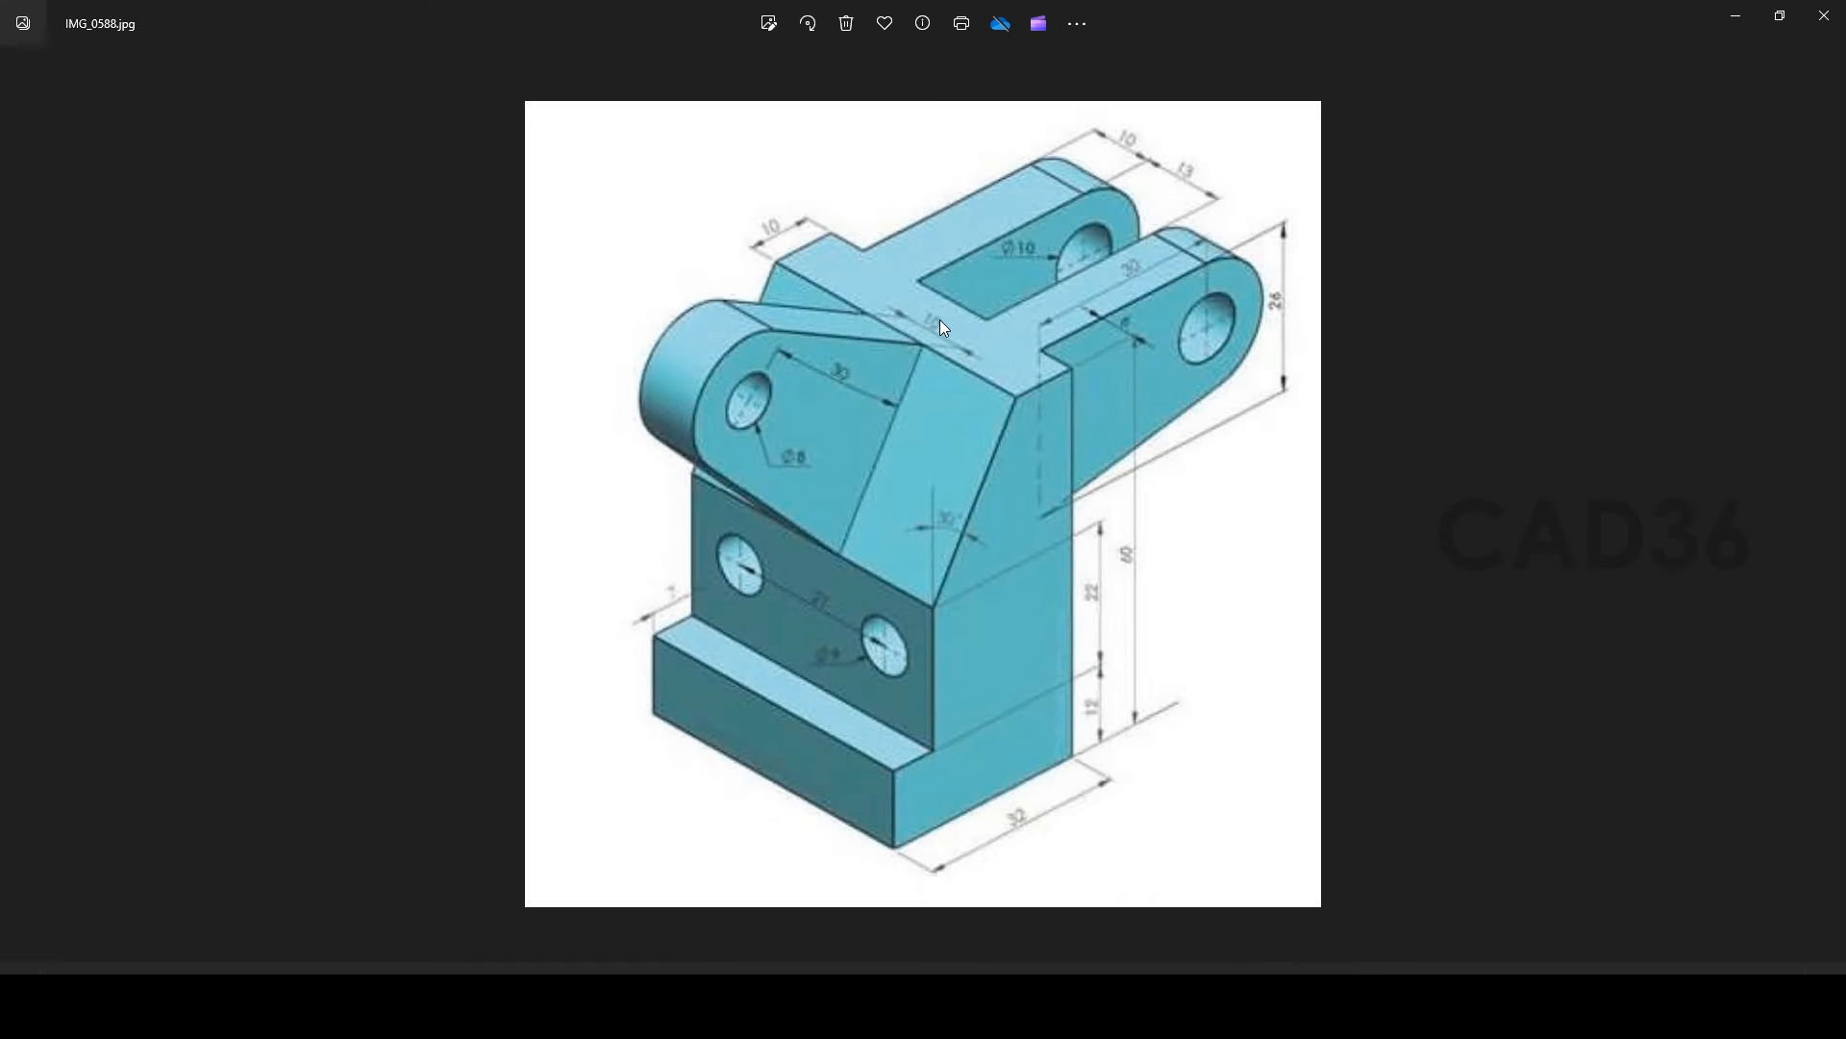
click(1737, 16)
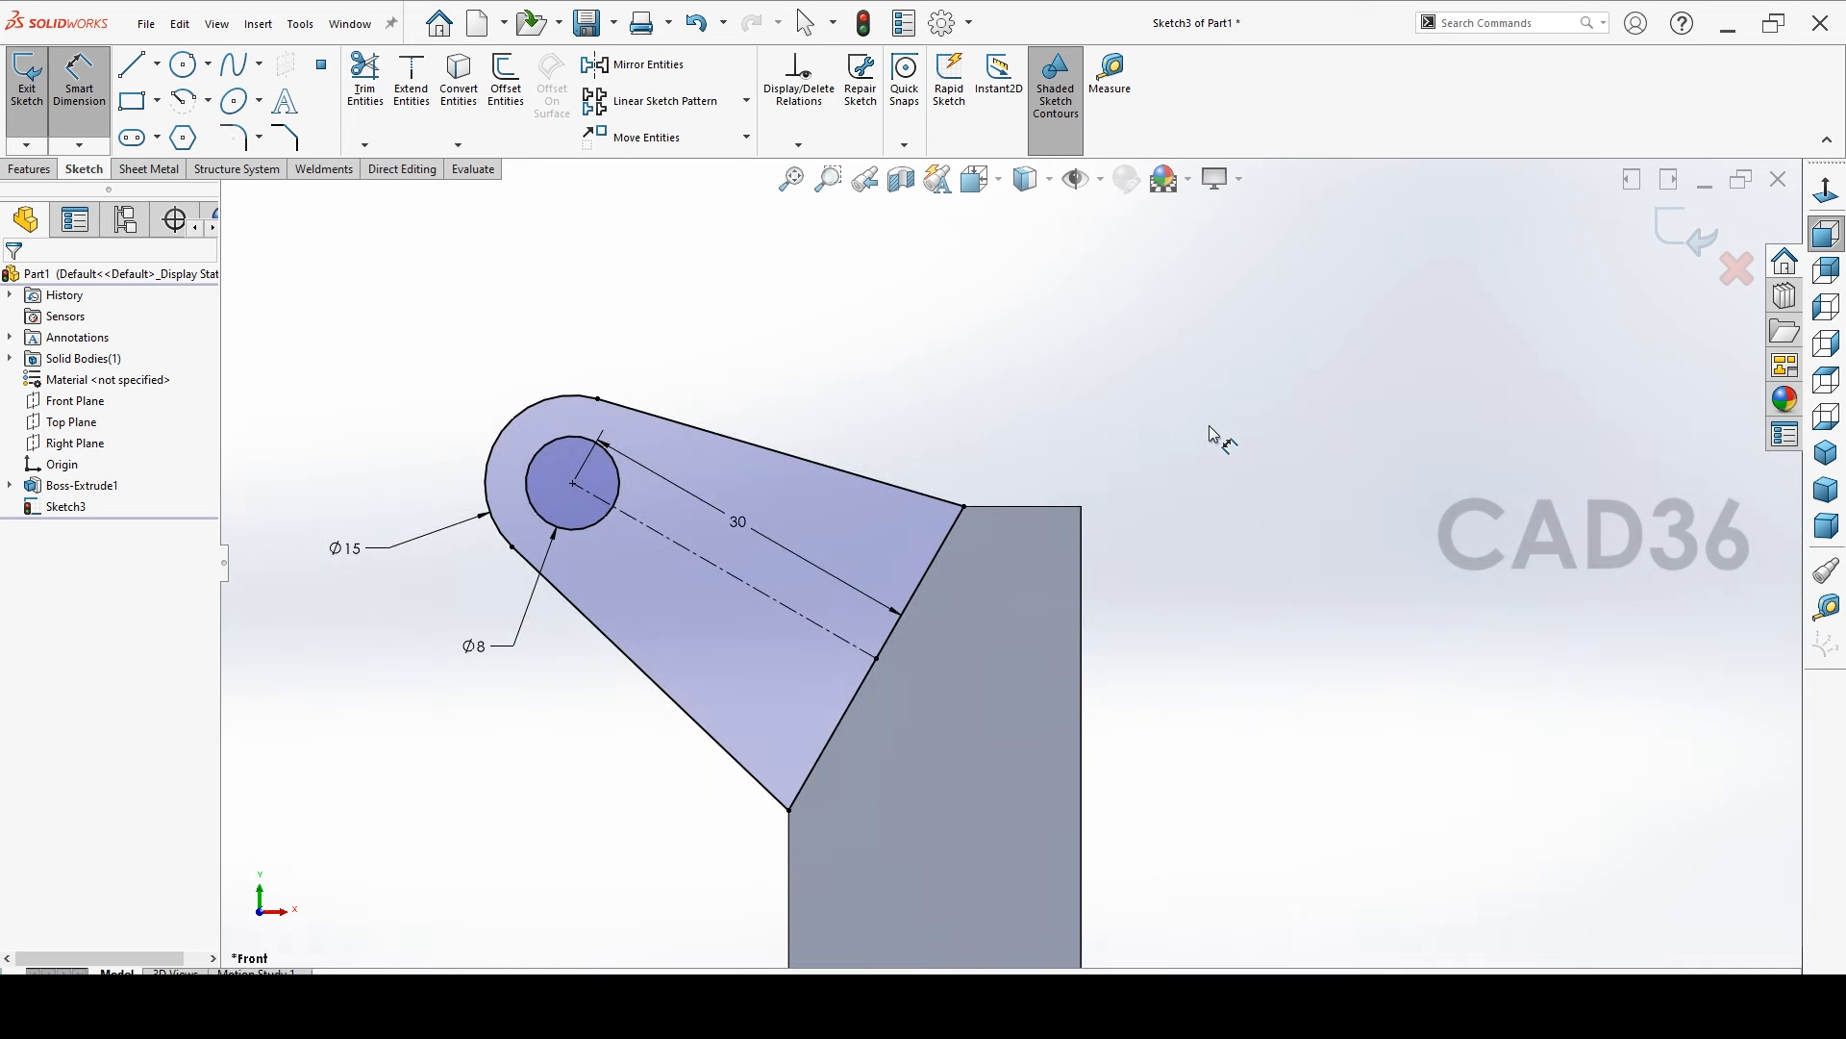
Extrude the lug sketch 10 mm with the Mid Plane end condition, merged with the base body
middle_drag(1026, 418, 1078, 465)
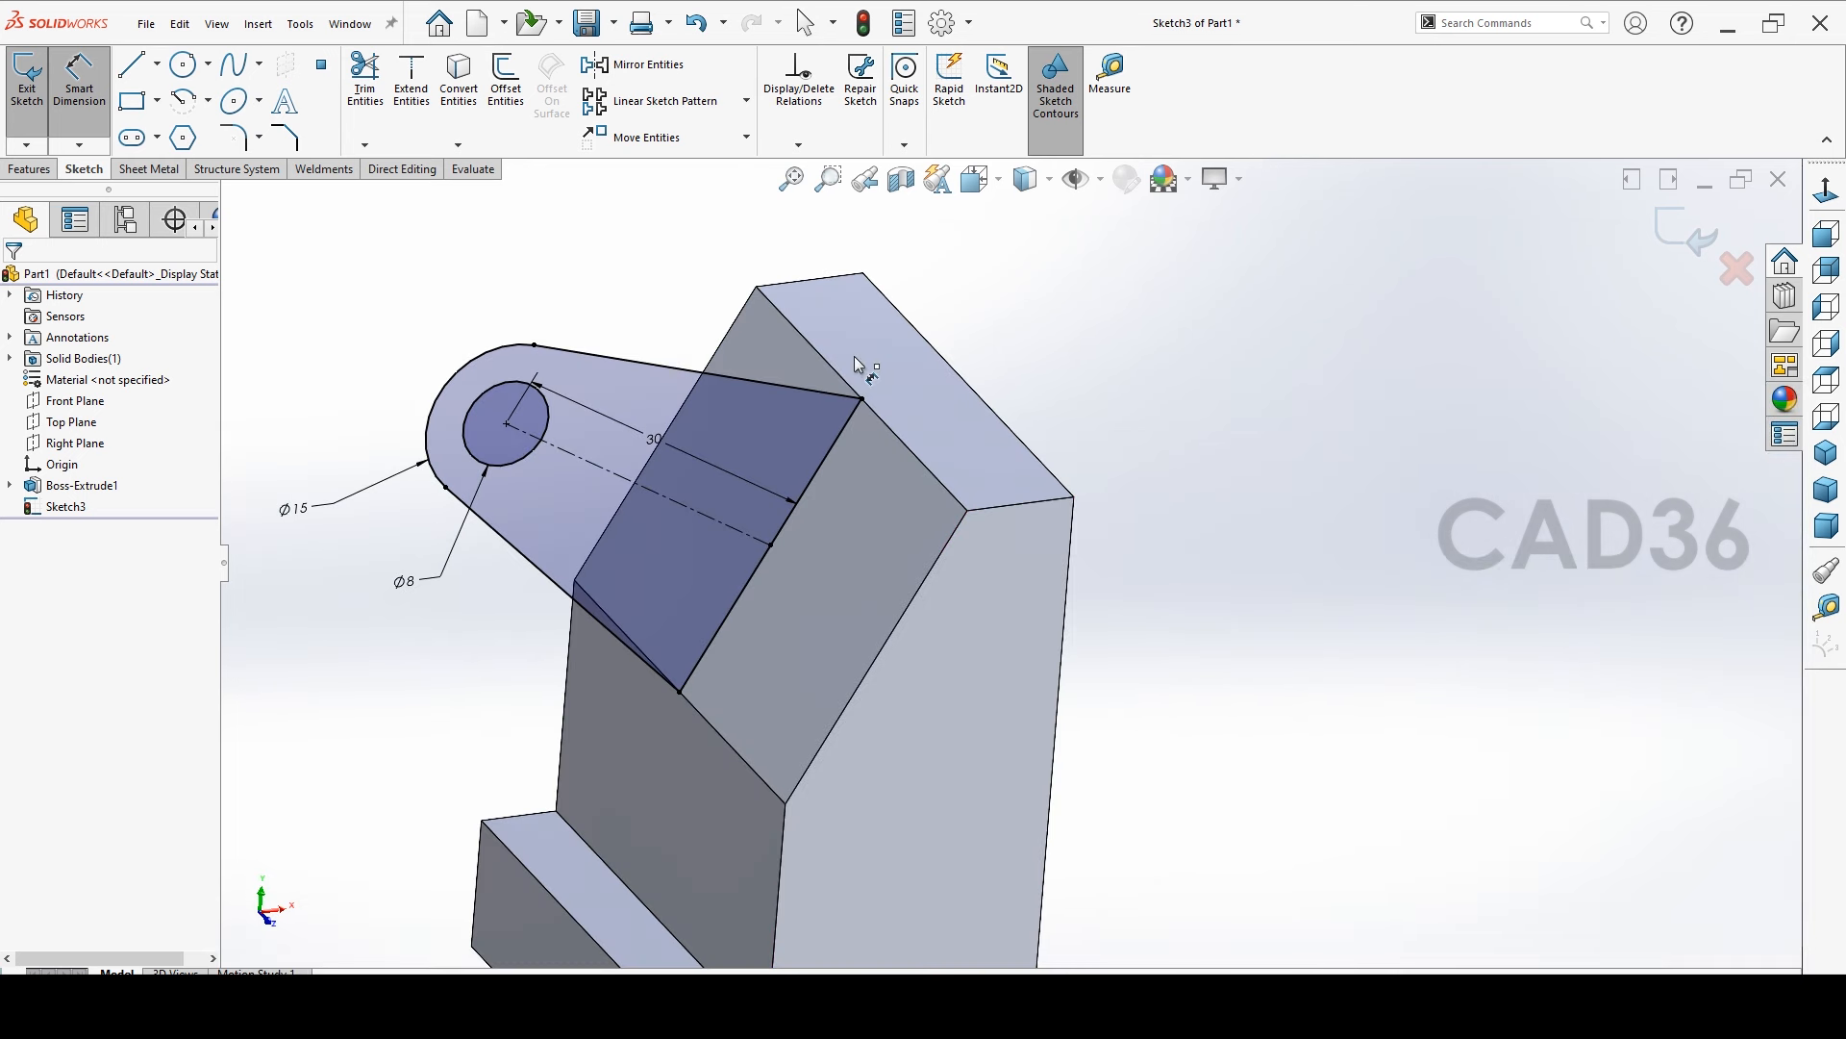
scroll(945, 416, up, 4)
click(1665, 239)
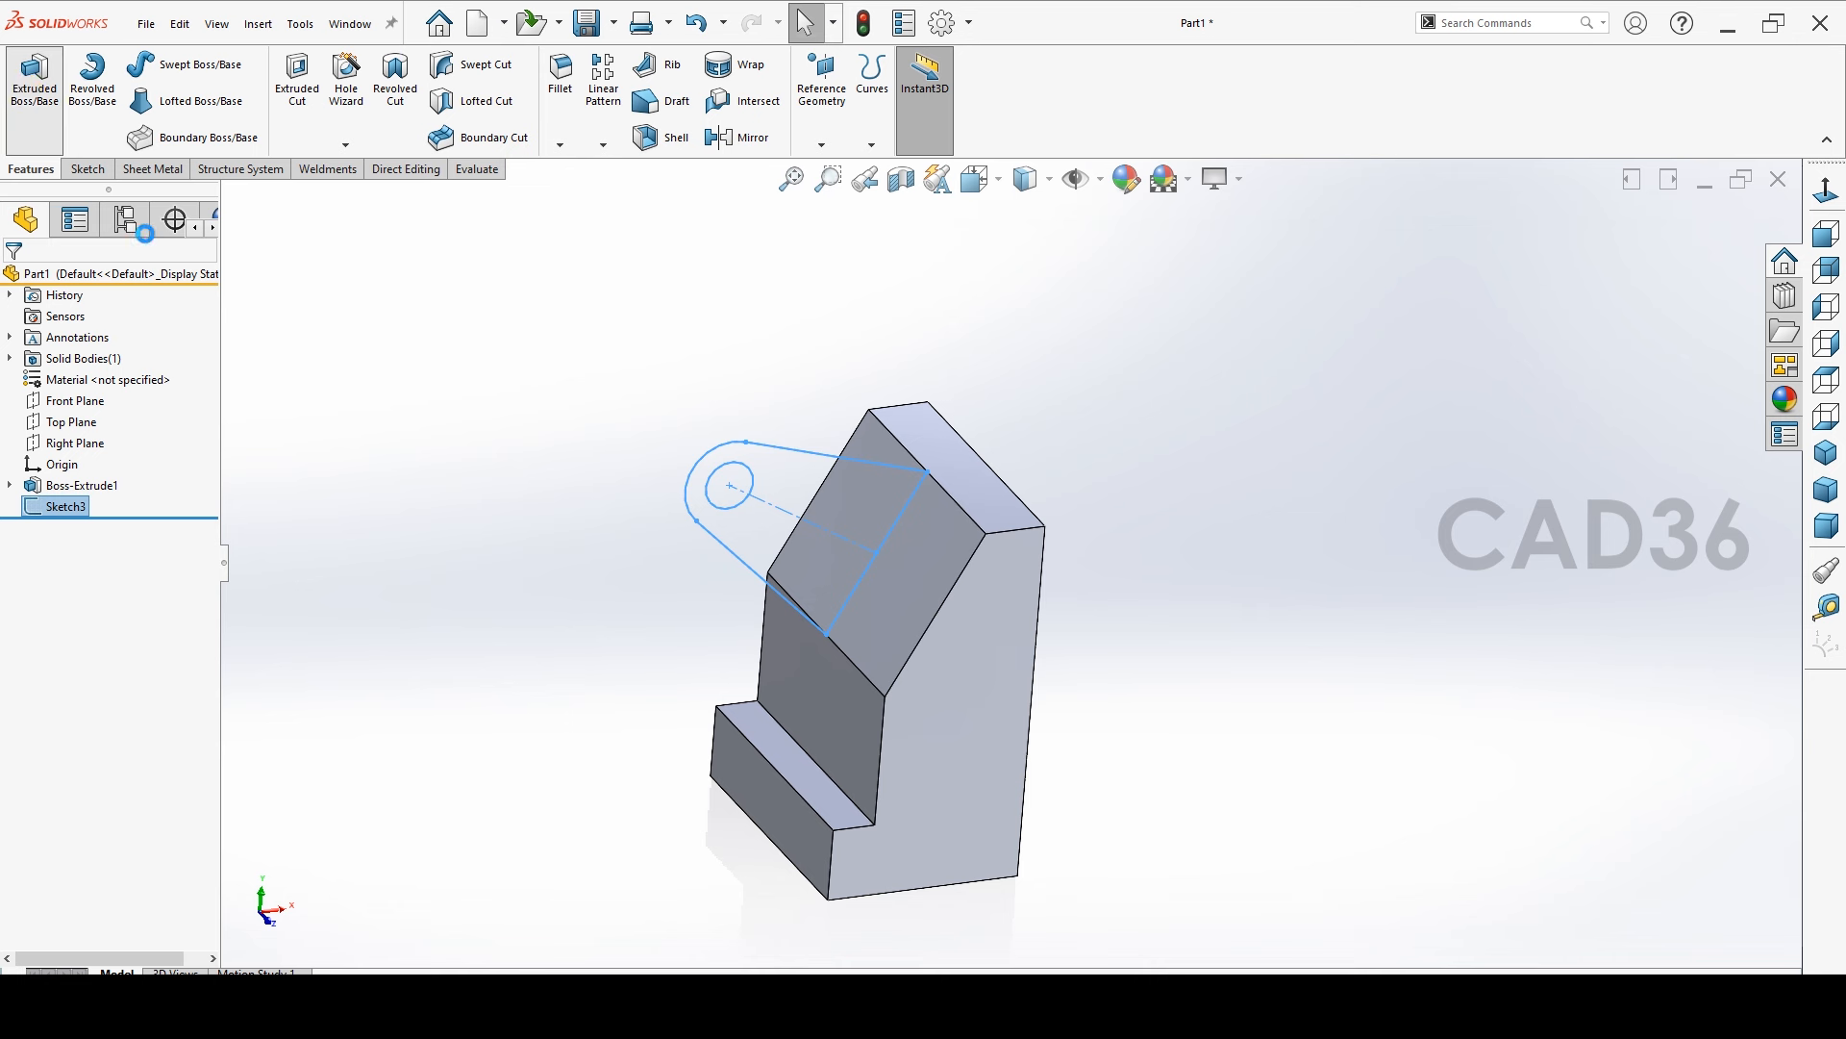
click(112, 395)
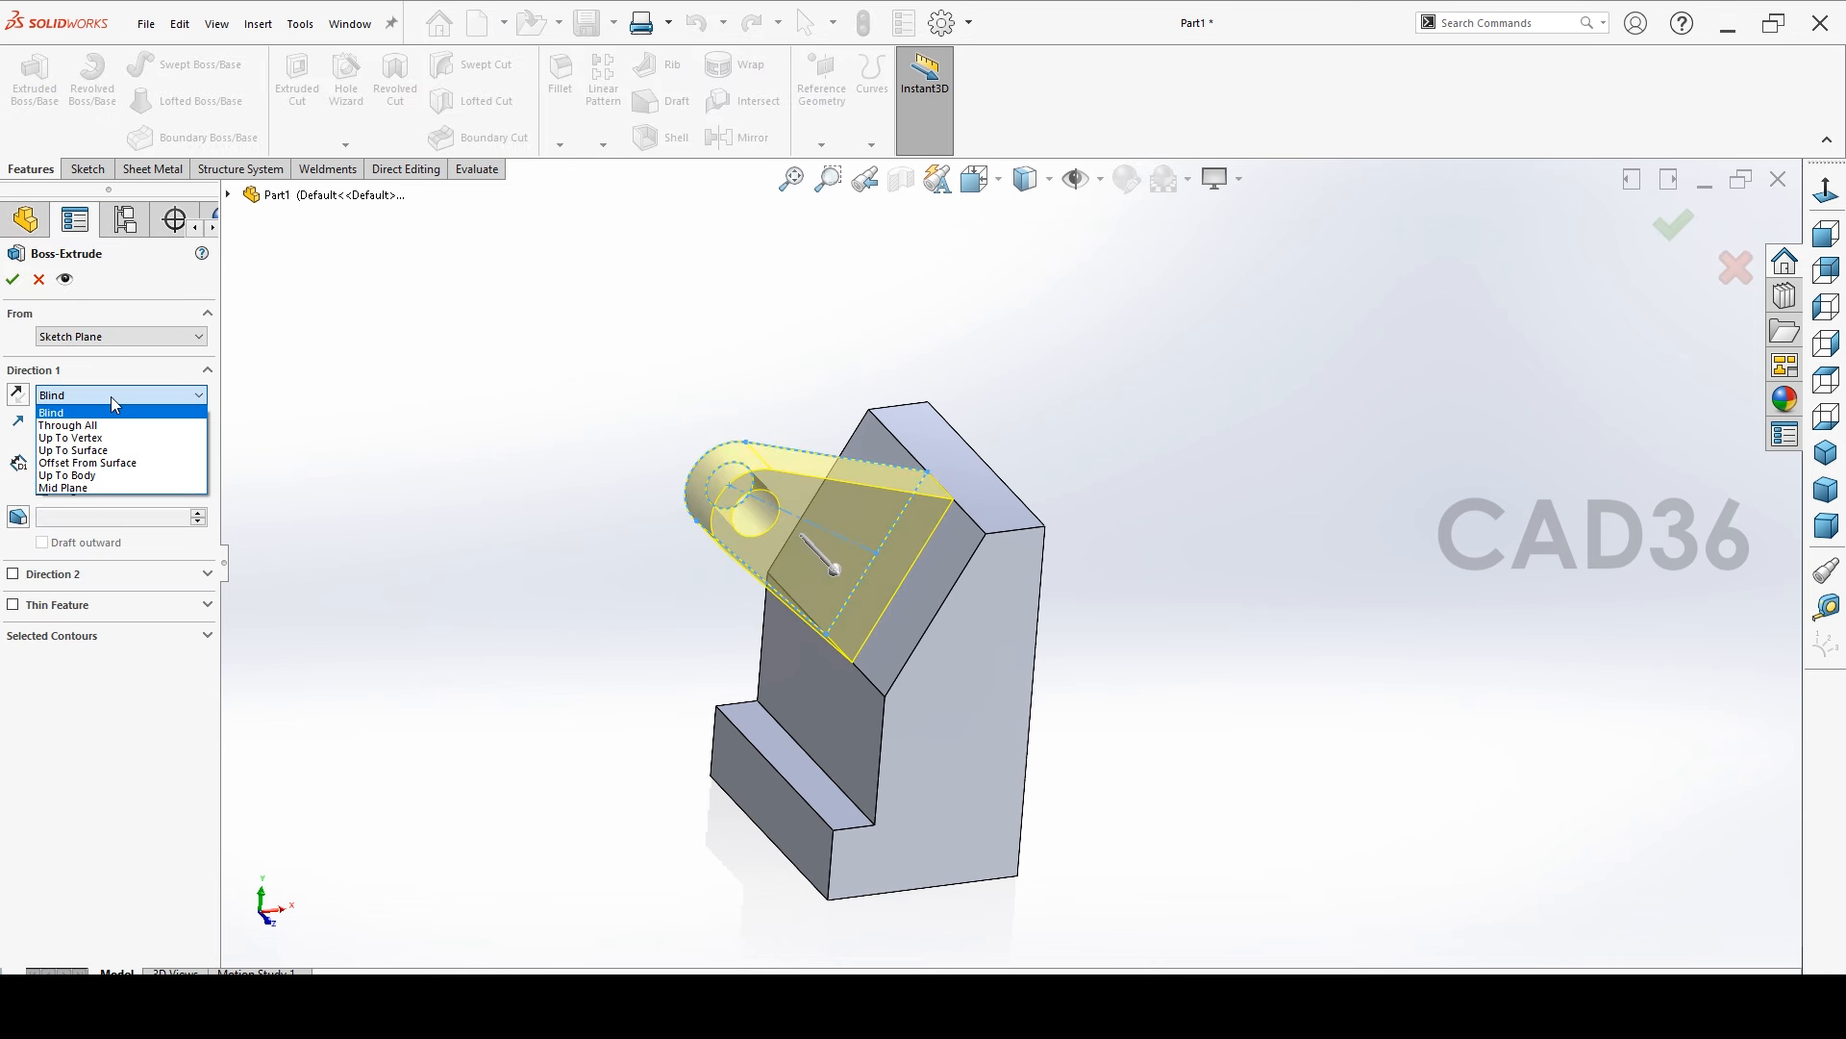
click(109, 489)
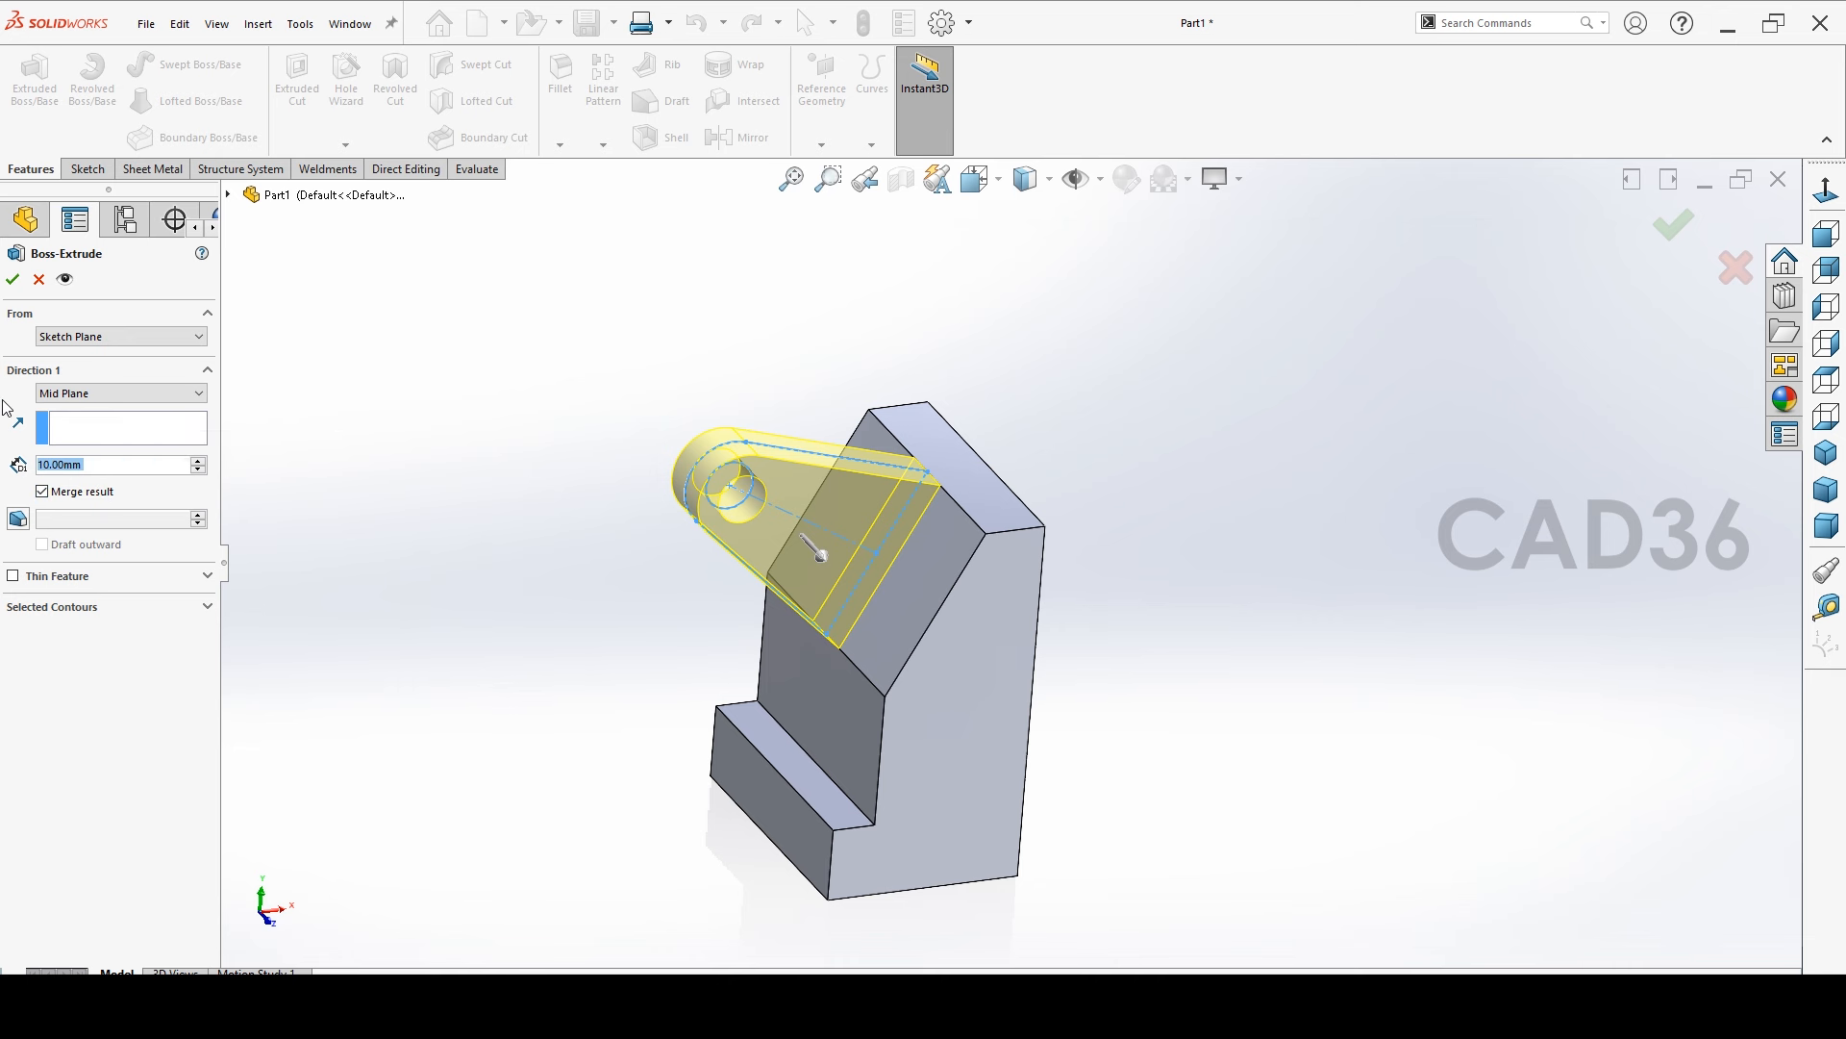
click(13, 281)
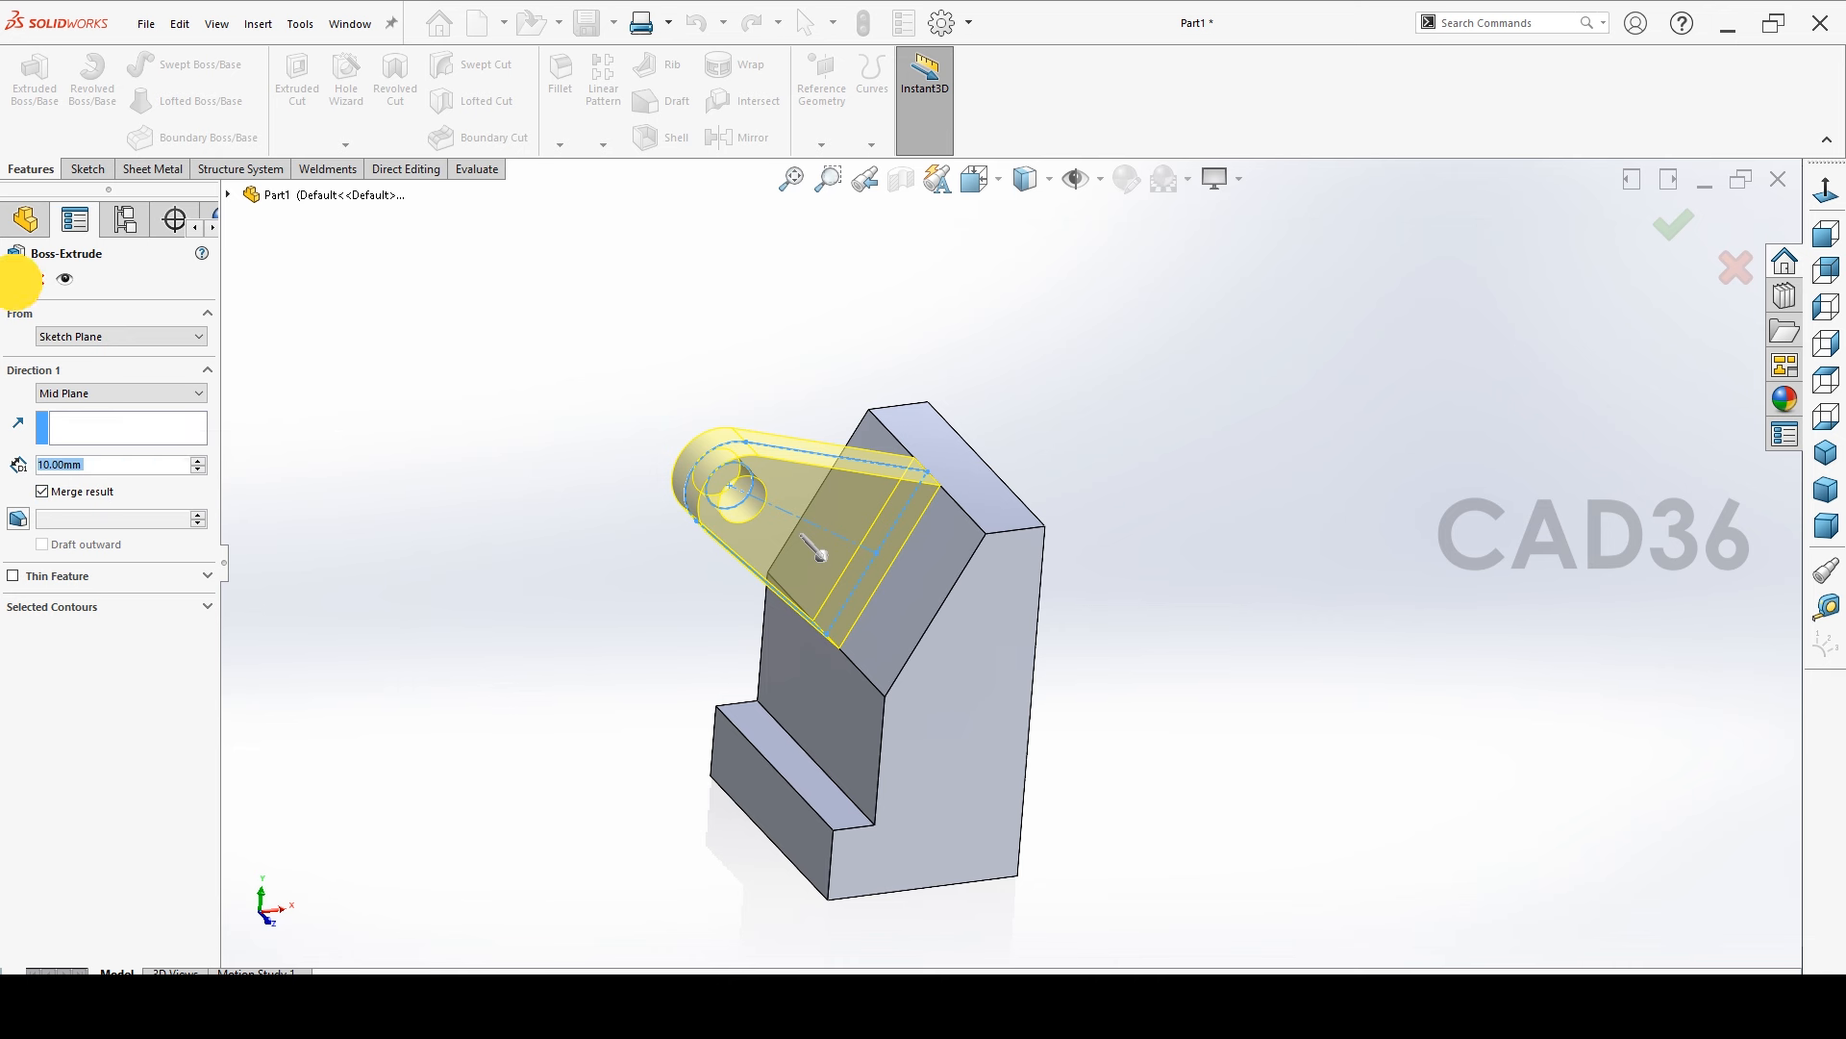
click(570, 631)
Compare the extruded lug with the reference image IMG_0588.jpg and return to the part
mouse_move(589, 507)
middle_down()
mouse_move(576, 717)
mouse_move(496, 519)
mouse_move(639, 491)
mouse_move(597, 499)
mouse_move(593, 569)
middle_up()
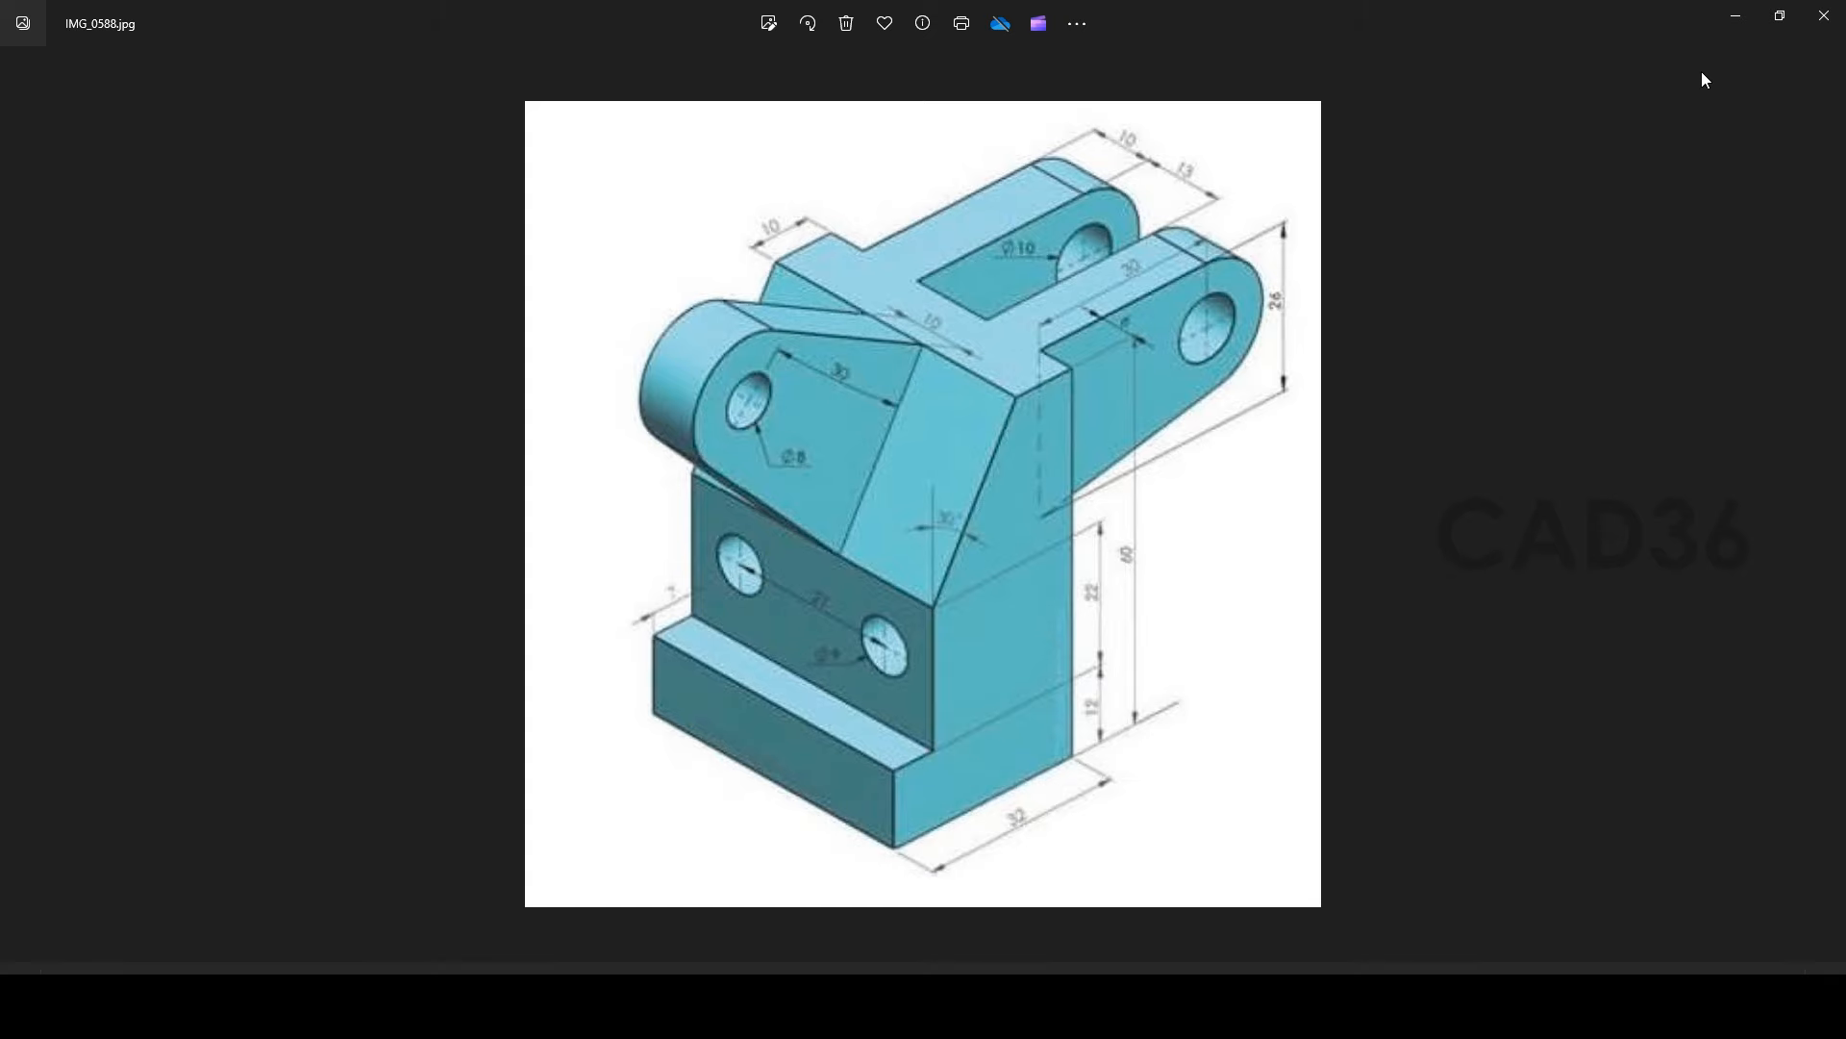
click(1736, 16)
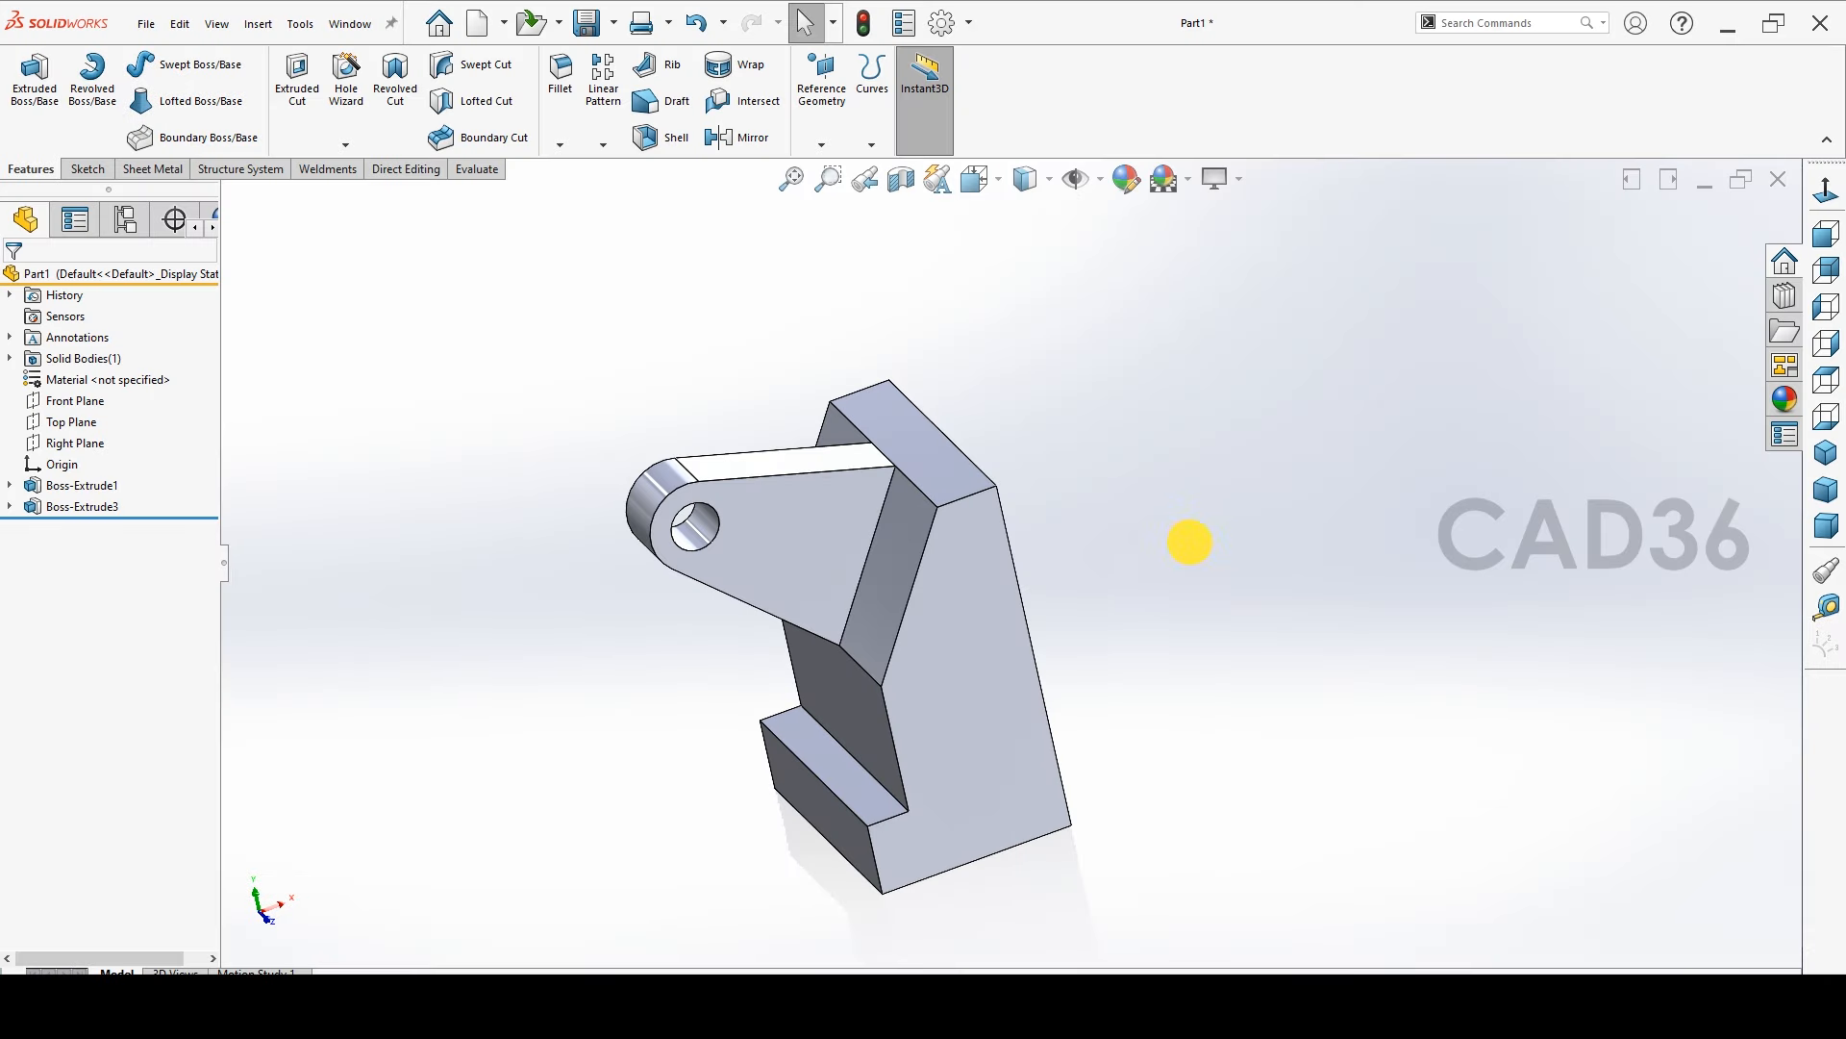
Create a reference plane offset 6 mm inward from the base body's large side face, with the offset flipped
click(987, 607)
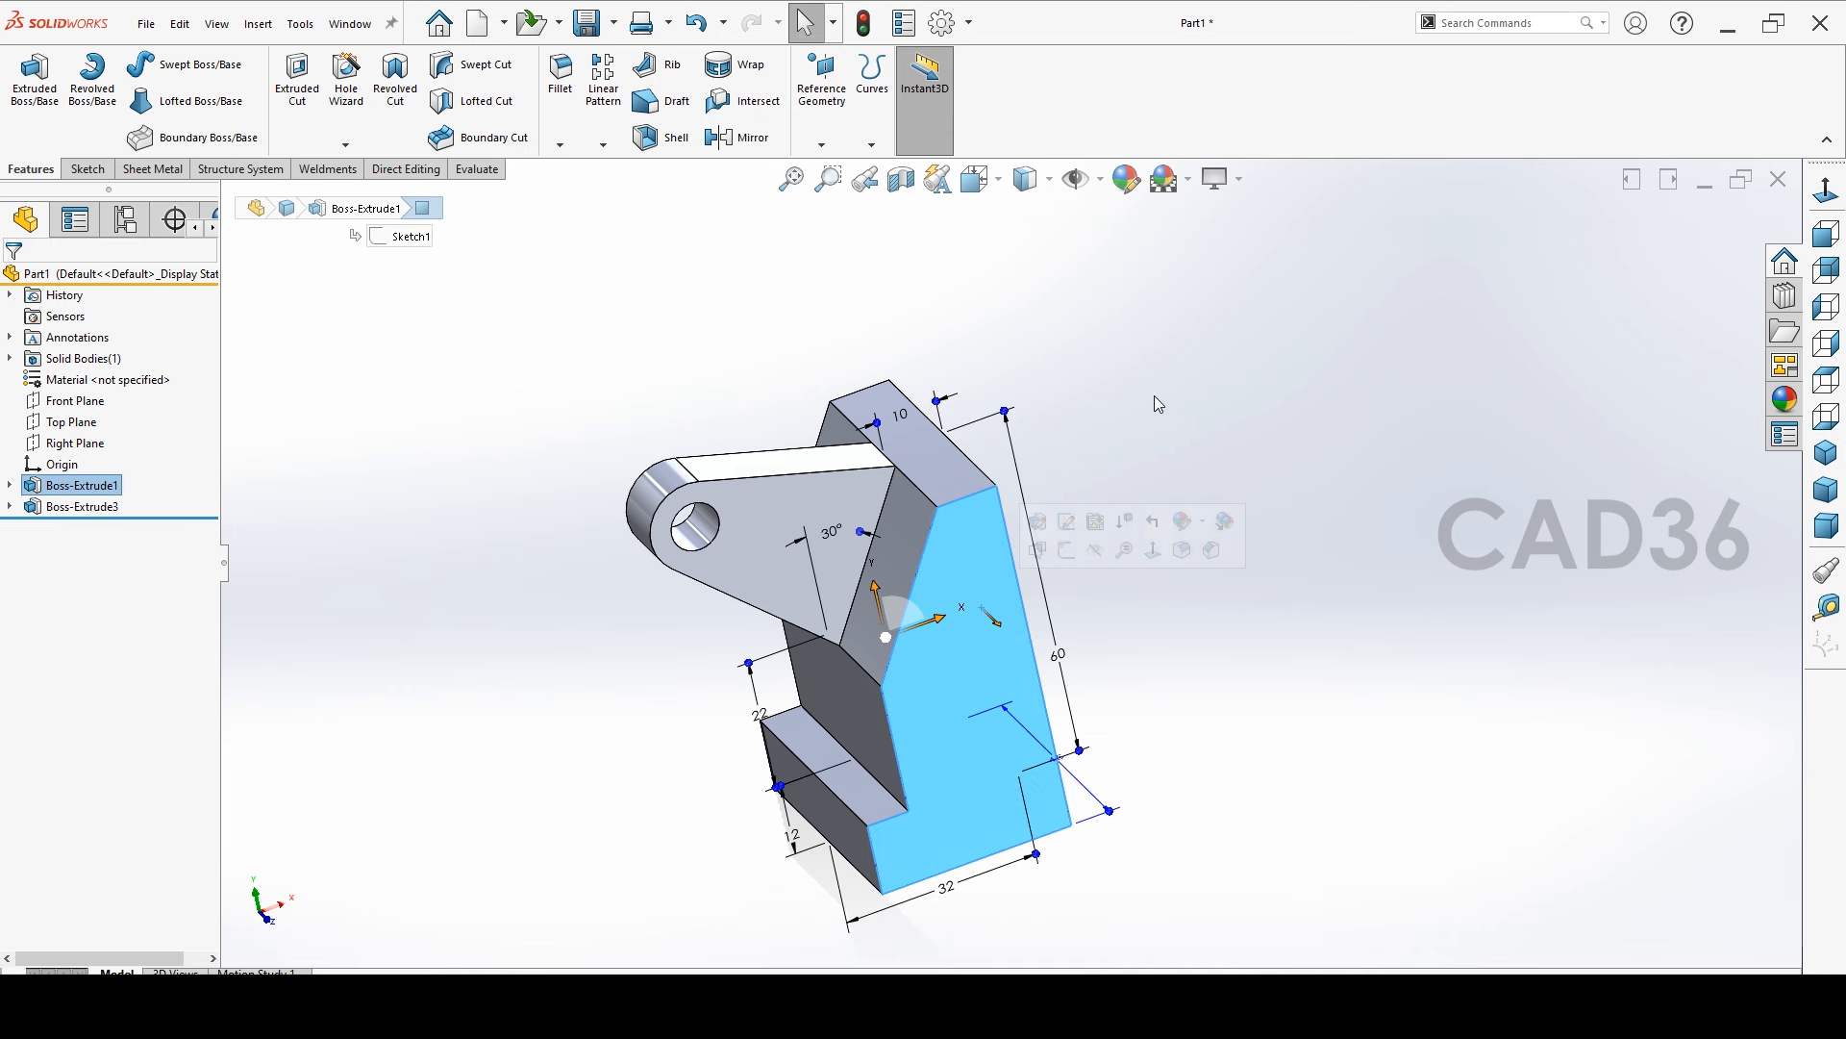
click(821, 144)
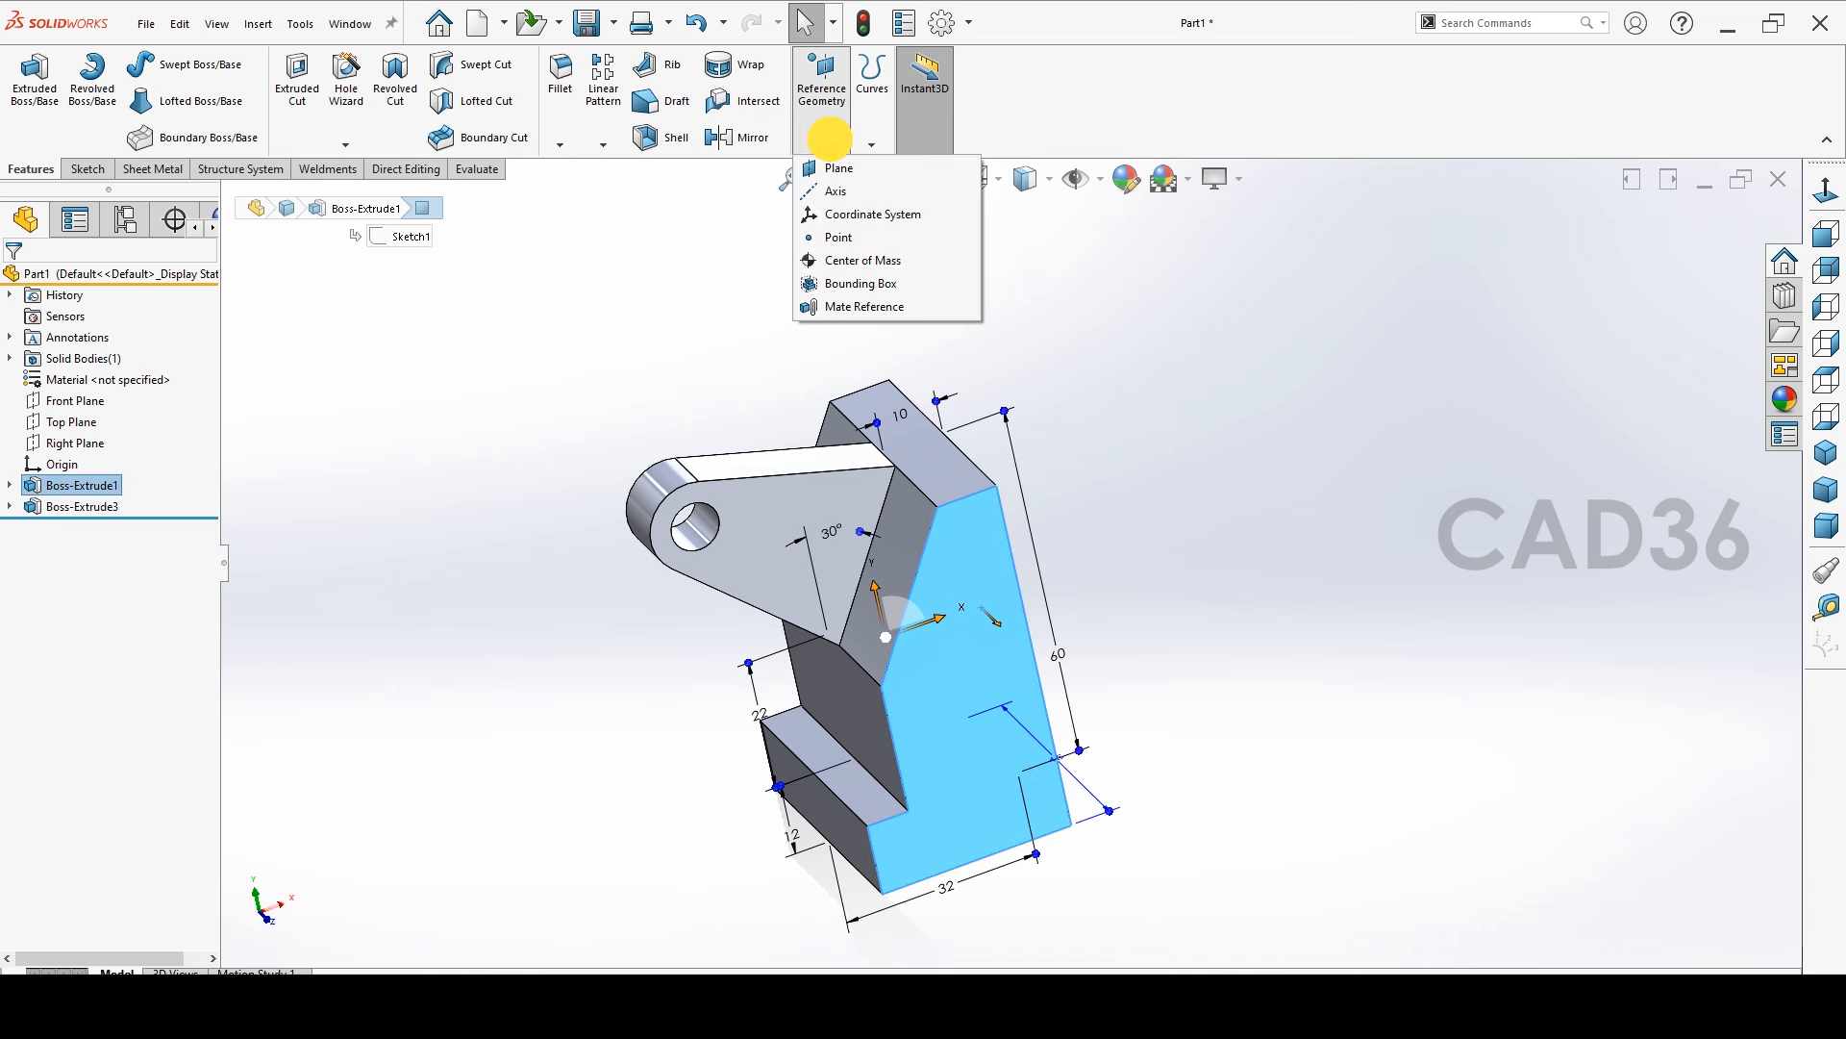
click(825, 164)
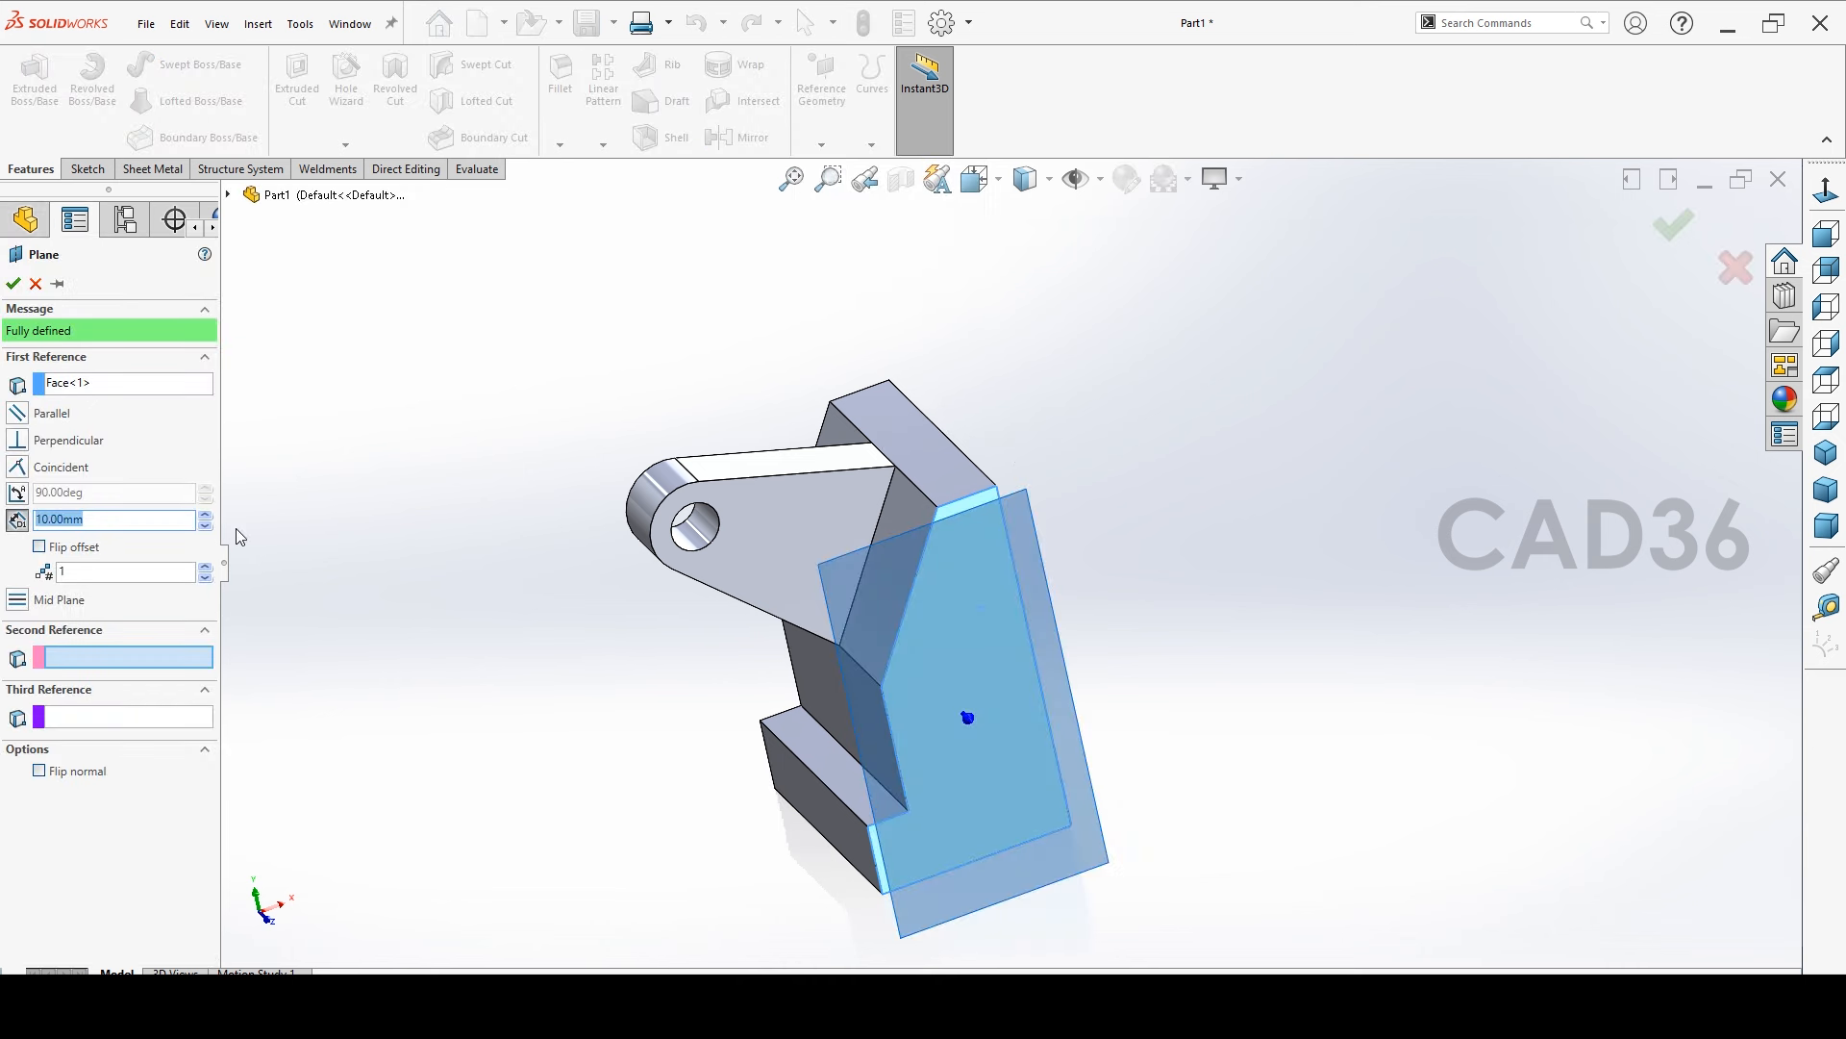
text(6)
middle_drag(1077, 602, 1138, 792)
click(40, 547)
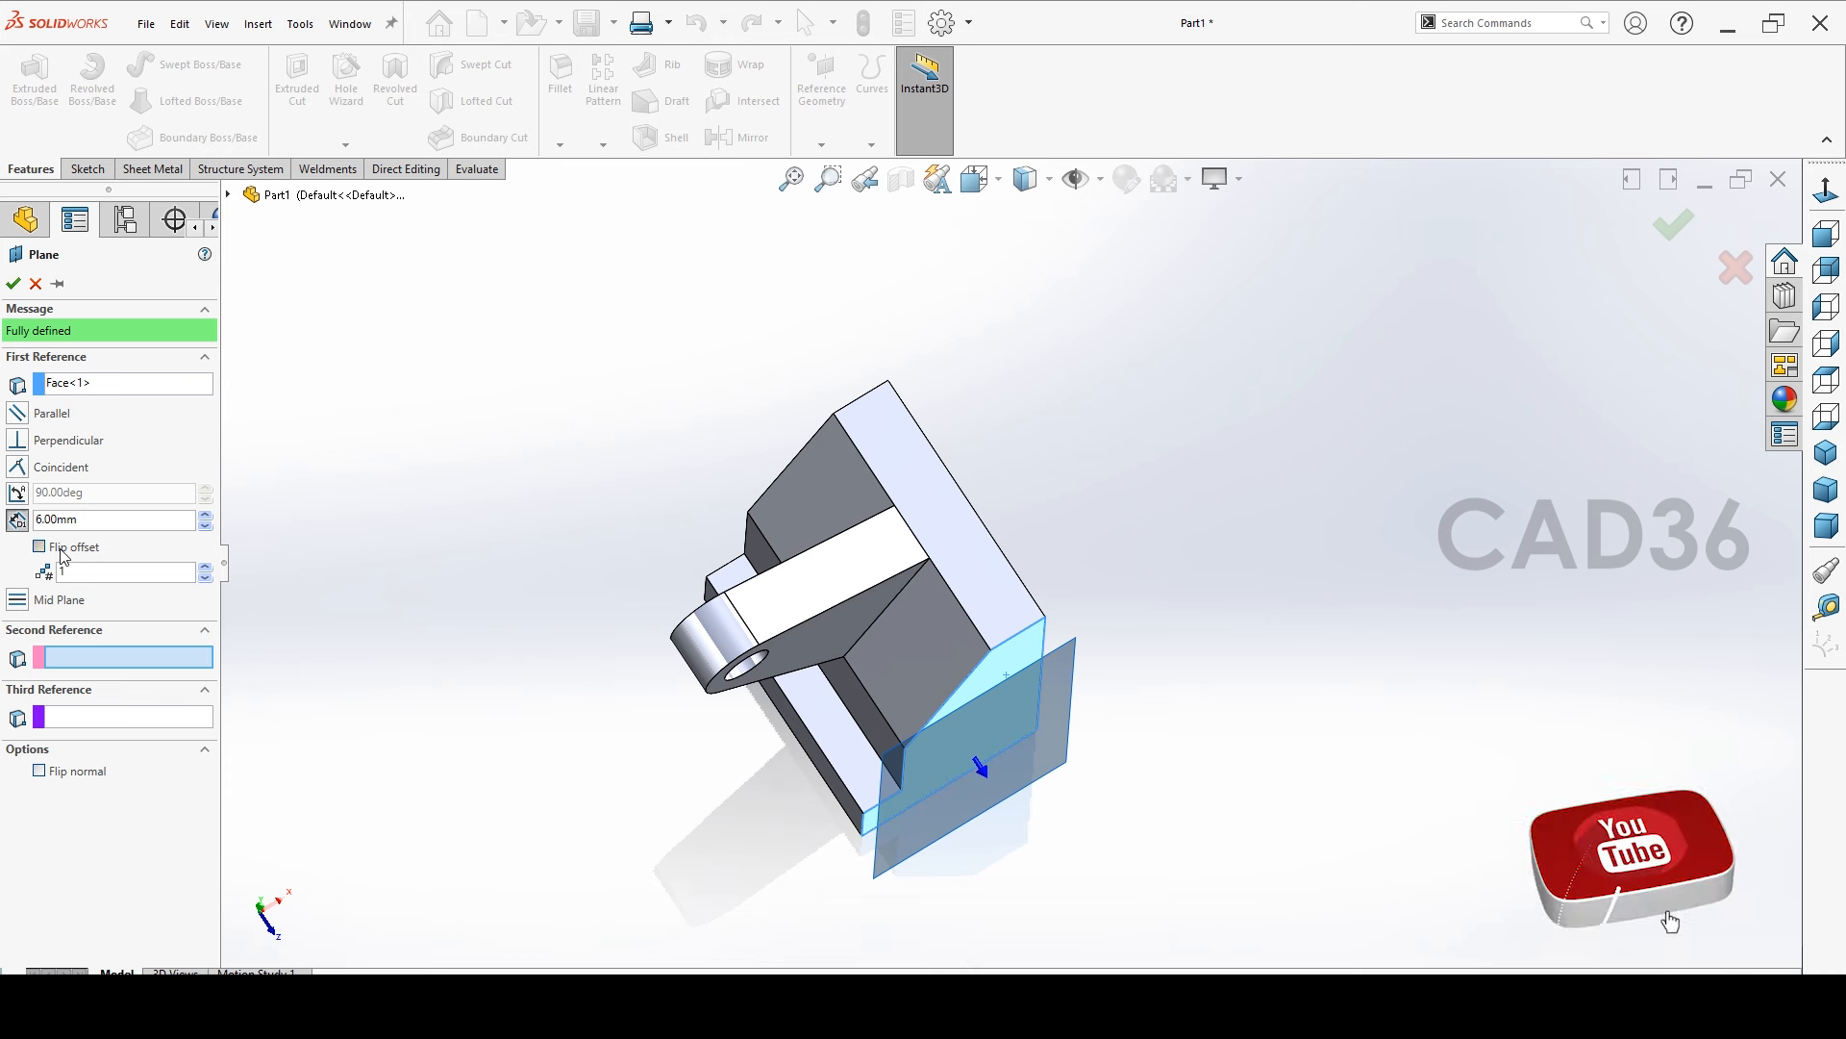
middle_drag(837, 615, 1040, 650)
click(13, 283)
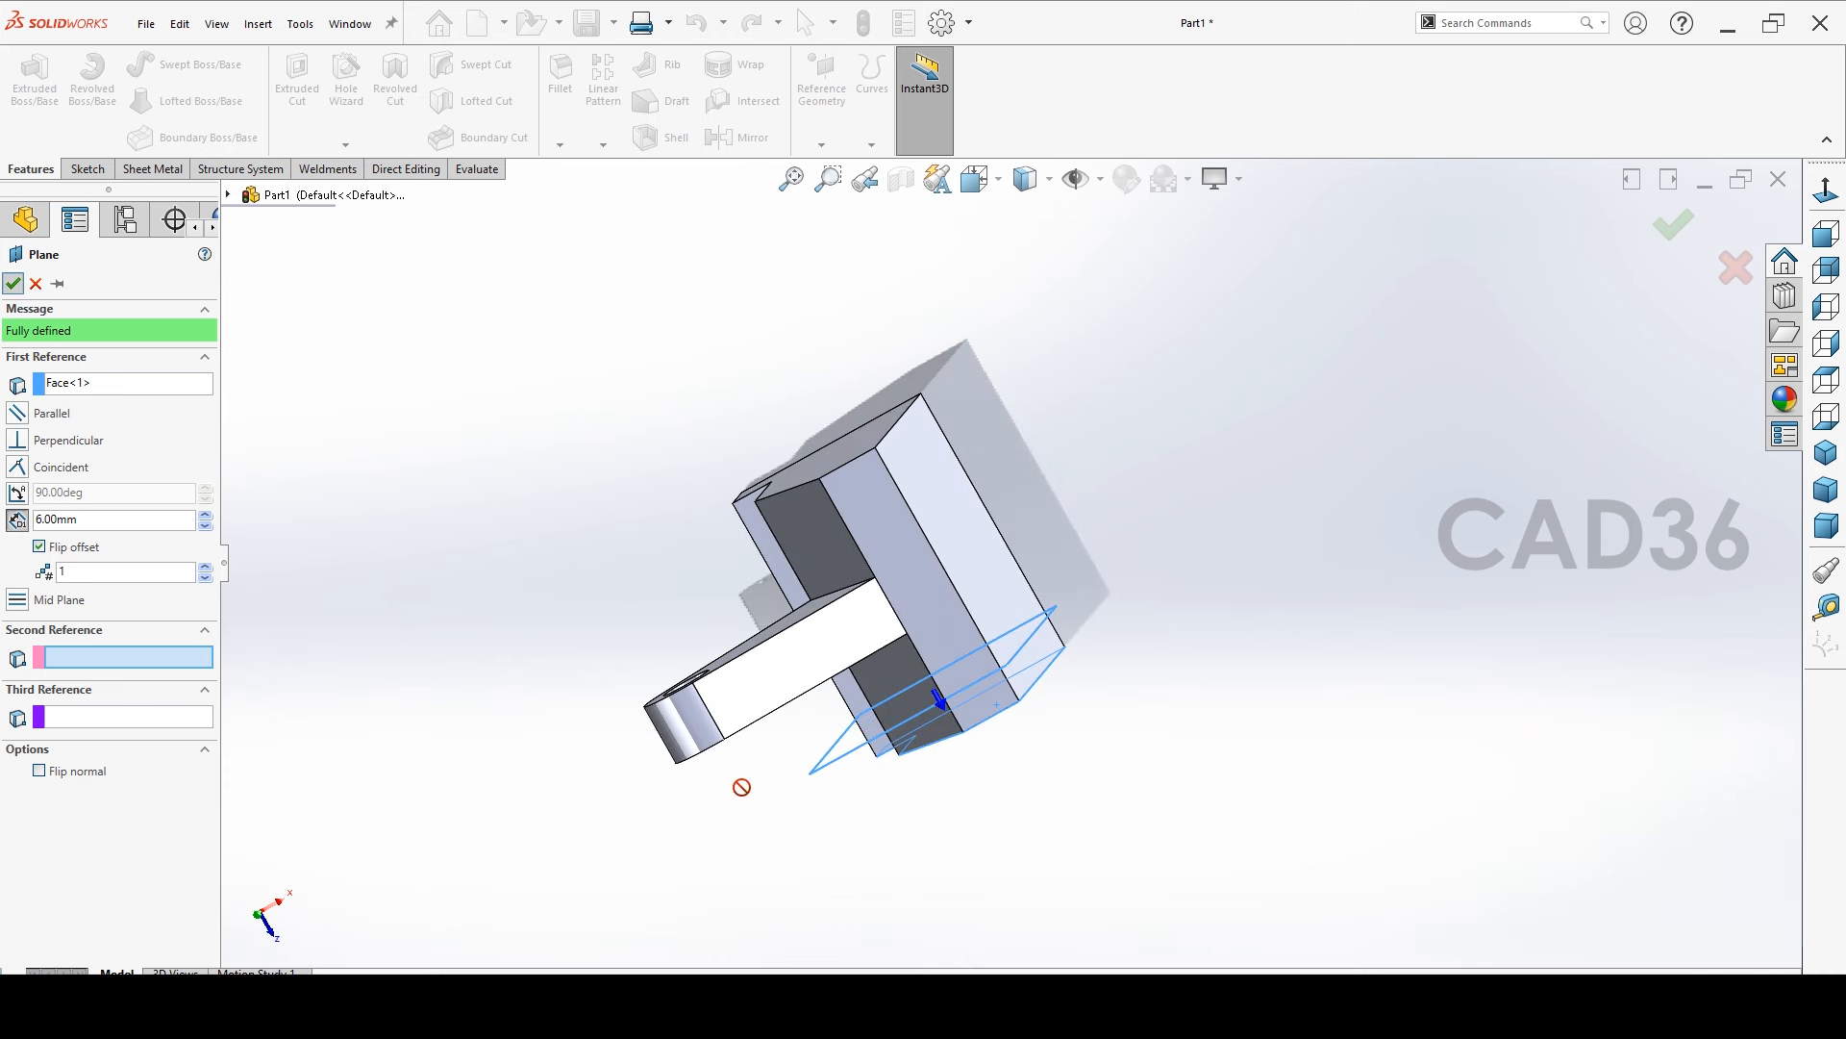
middle_drag(1105, 722, 1092, 507)
click(842, 625)
click(589, 769)
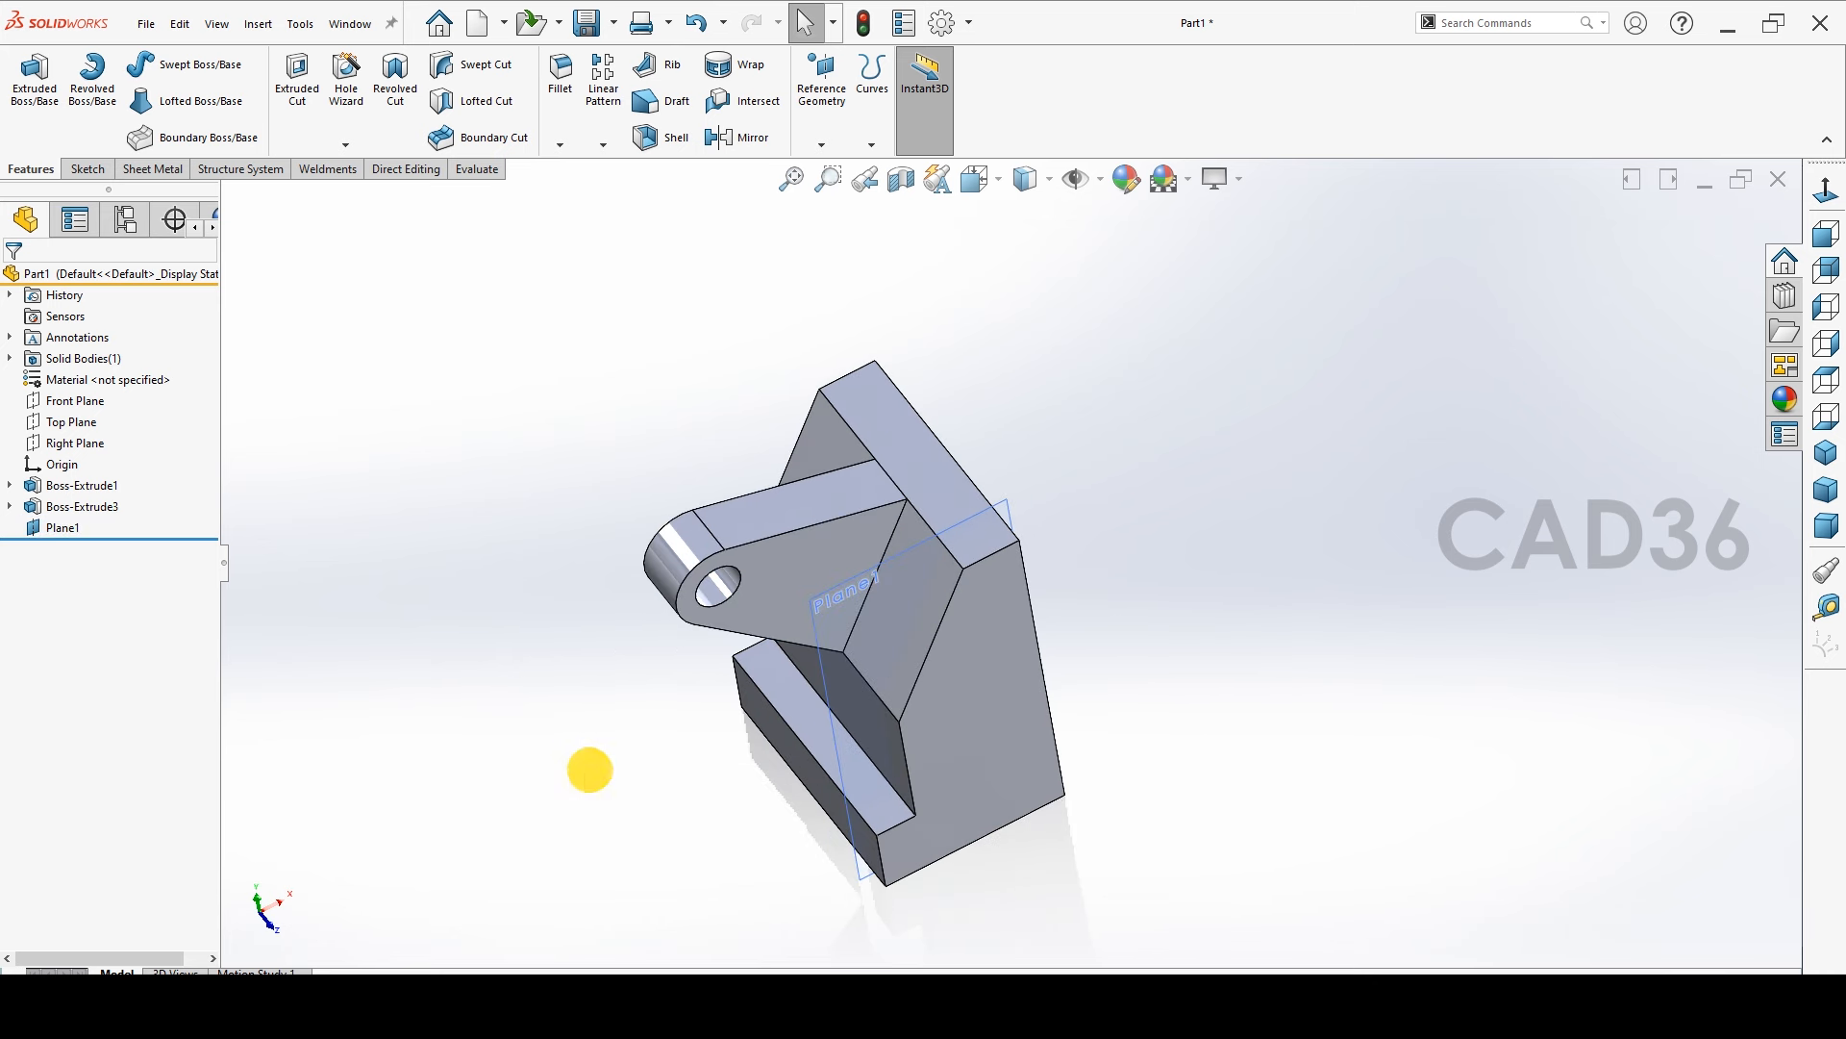
On the new plane, sketch an open profile from the body's upper rear corner: horizontal line about 35 mm, tangent arc about R8, line back to the rear edge
click(1007, 514)
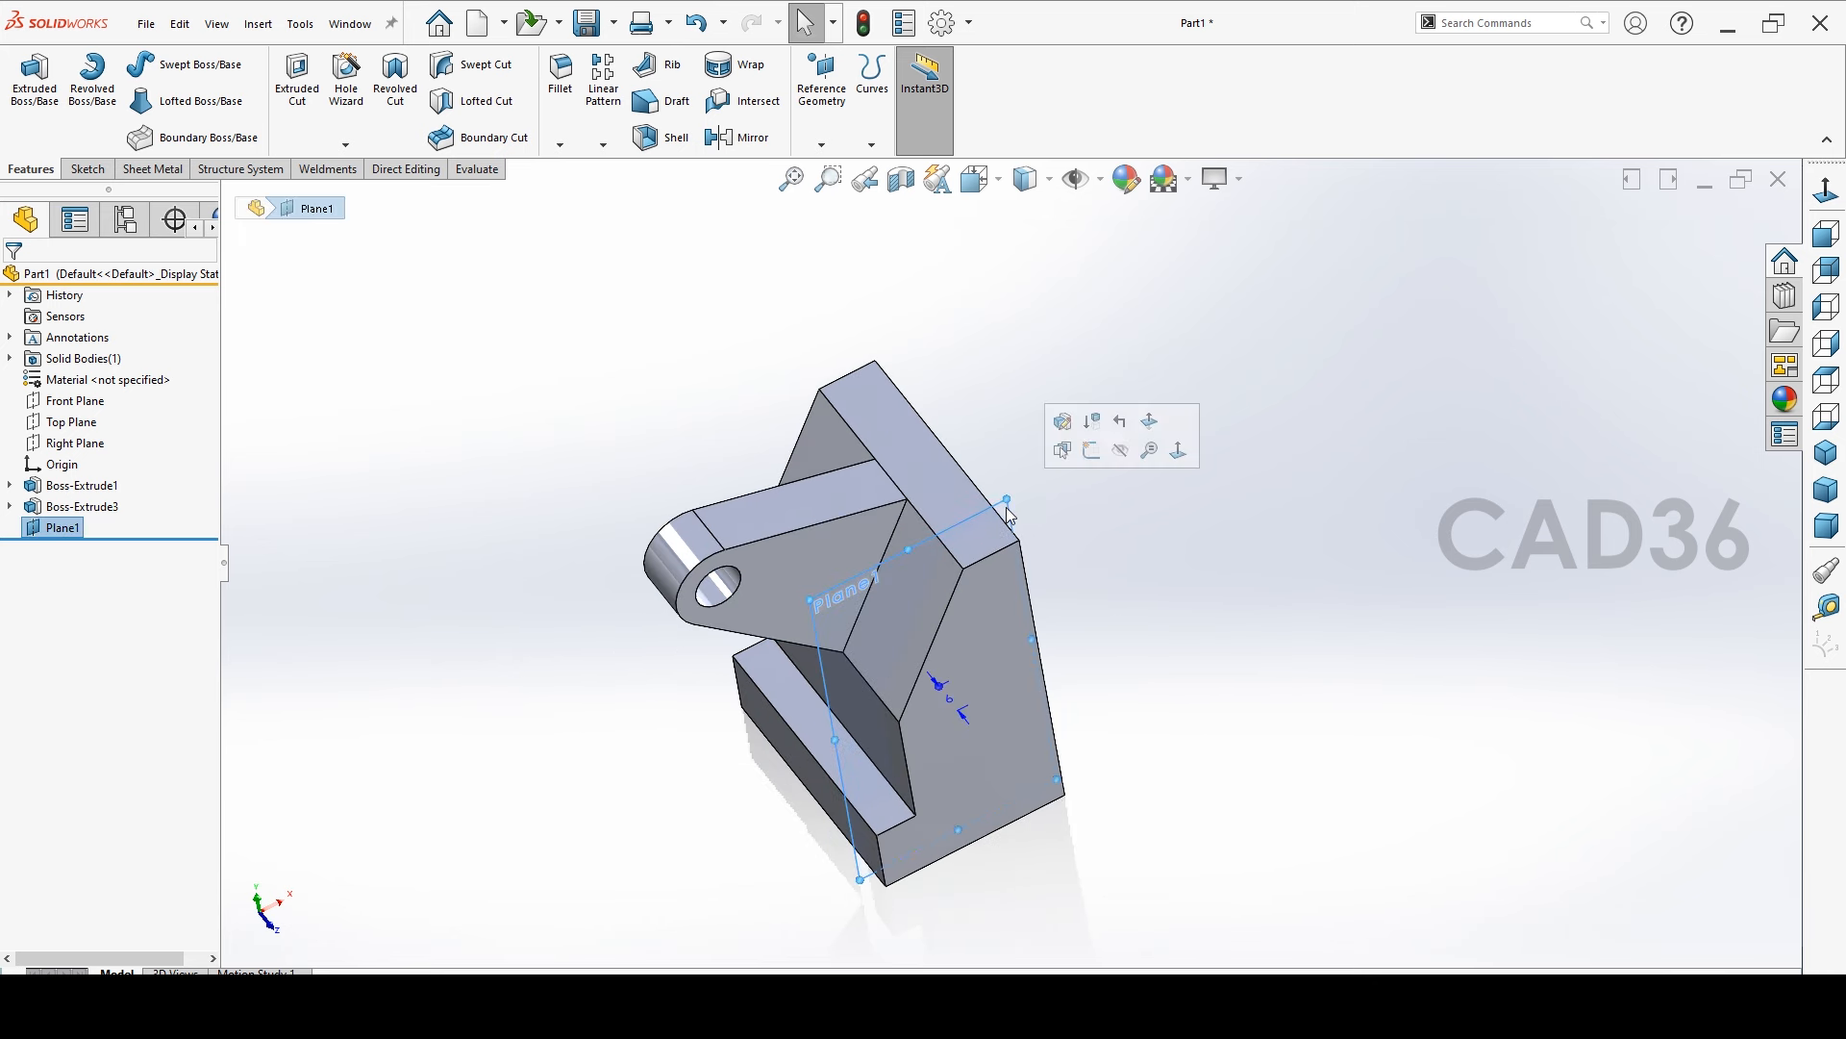
click(1097, 450)
click(1561, 583)
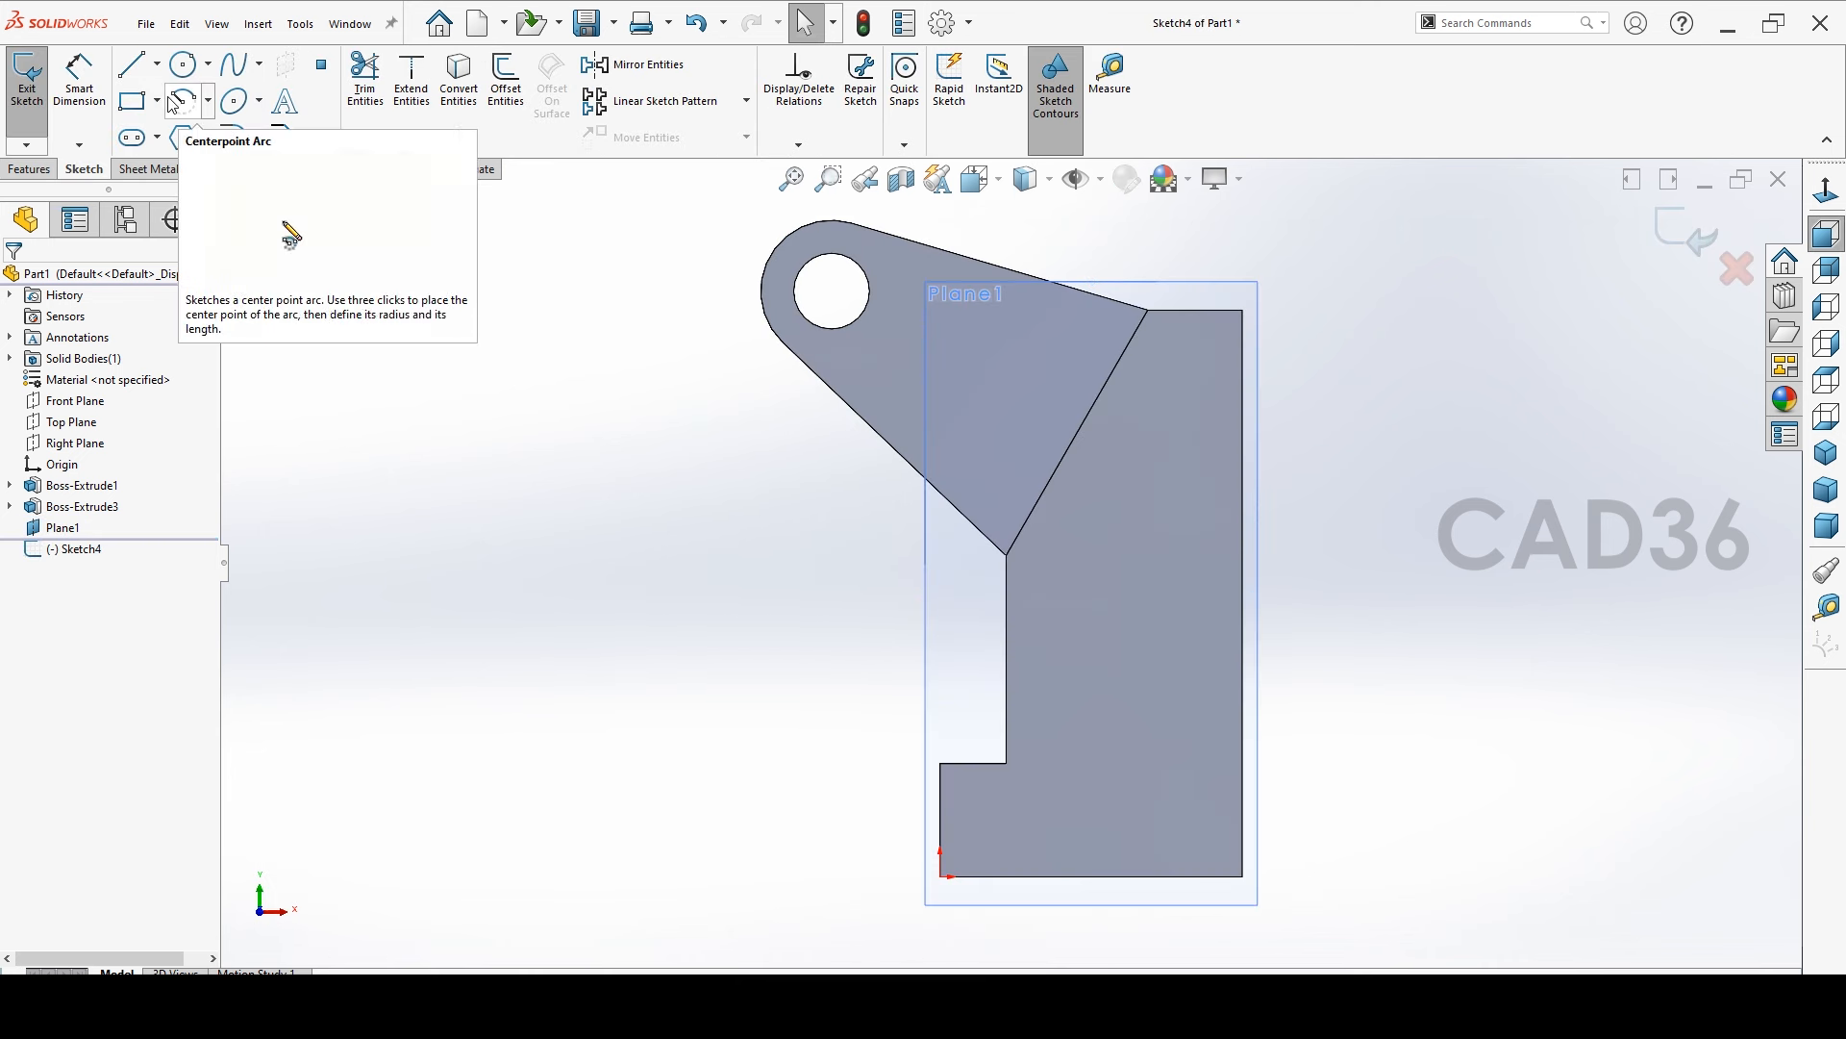
click(132, 64)
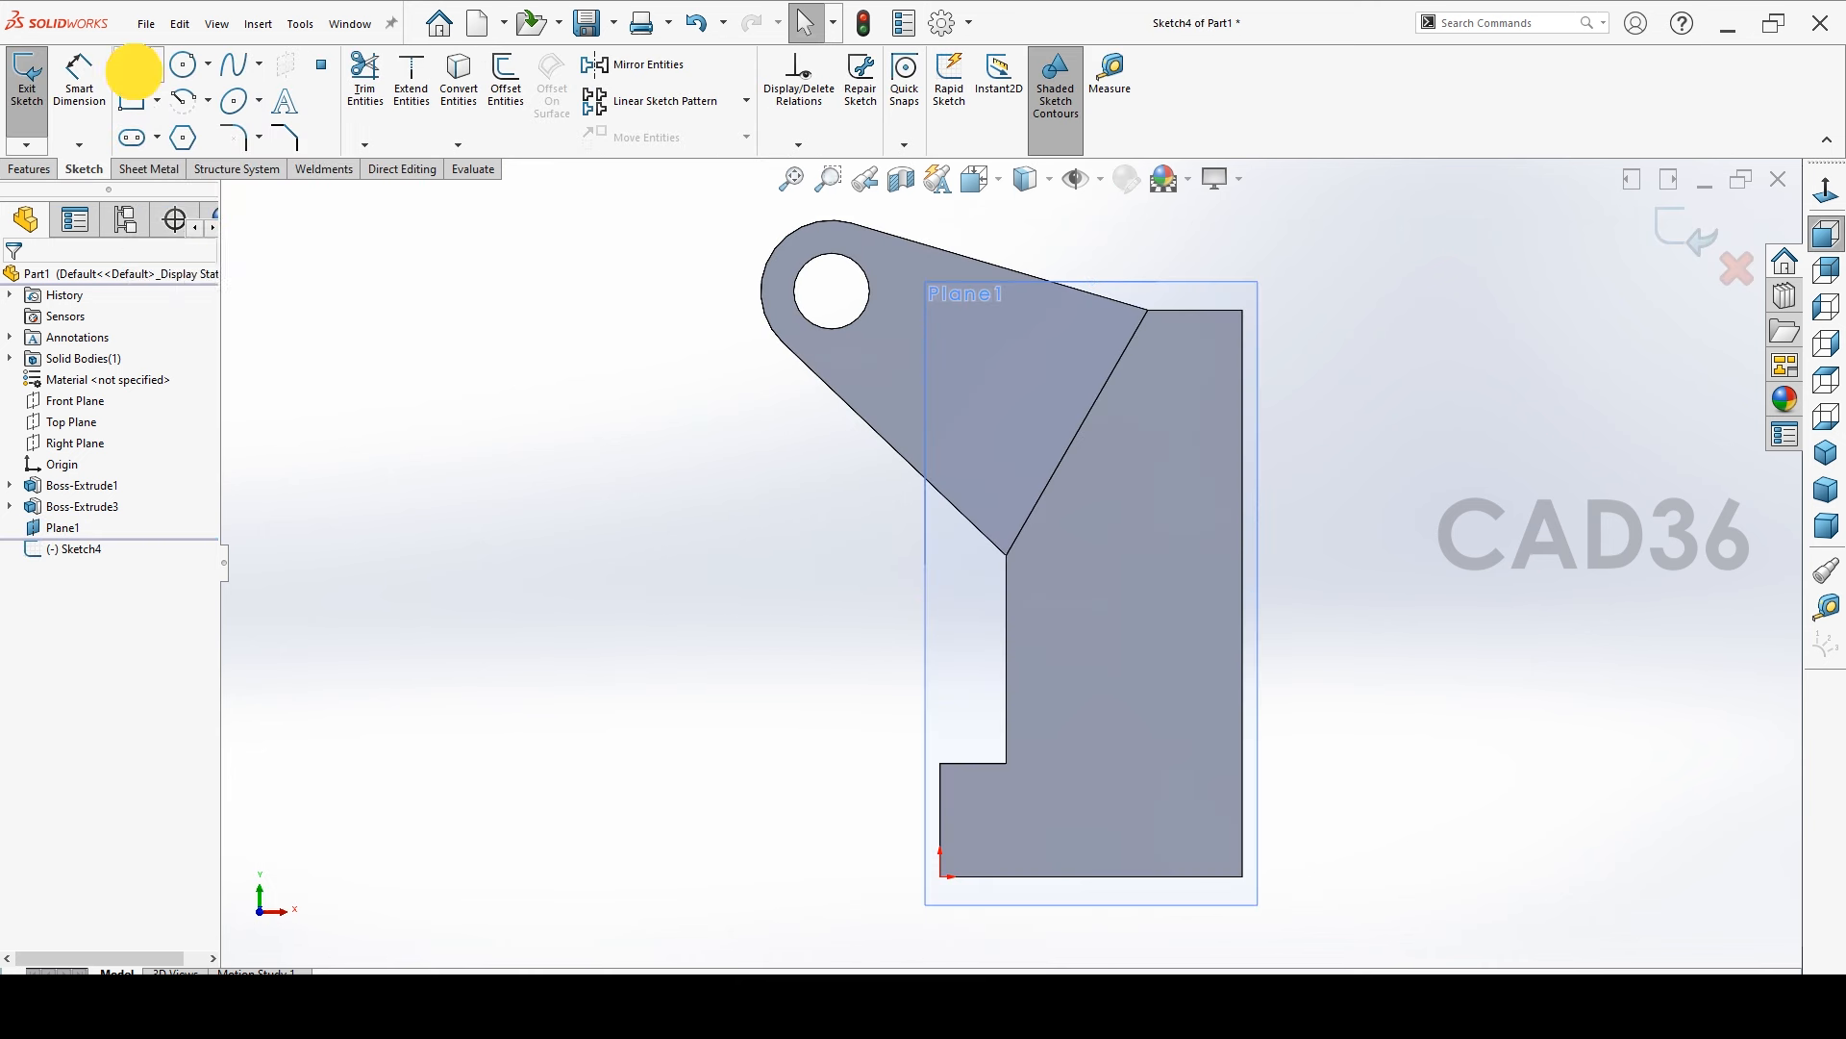
click(1244, 310)
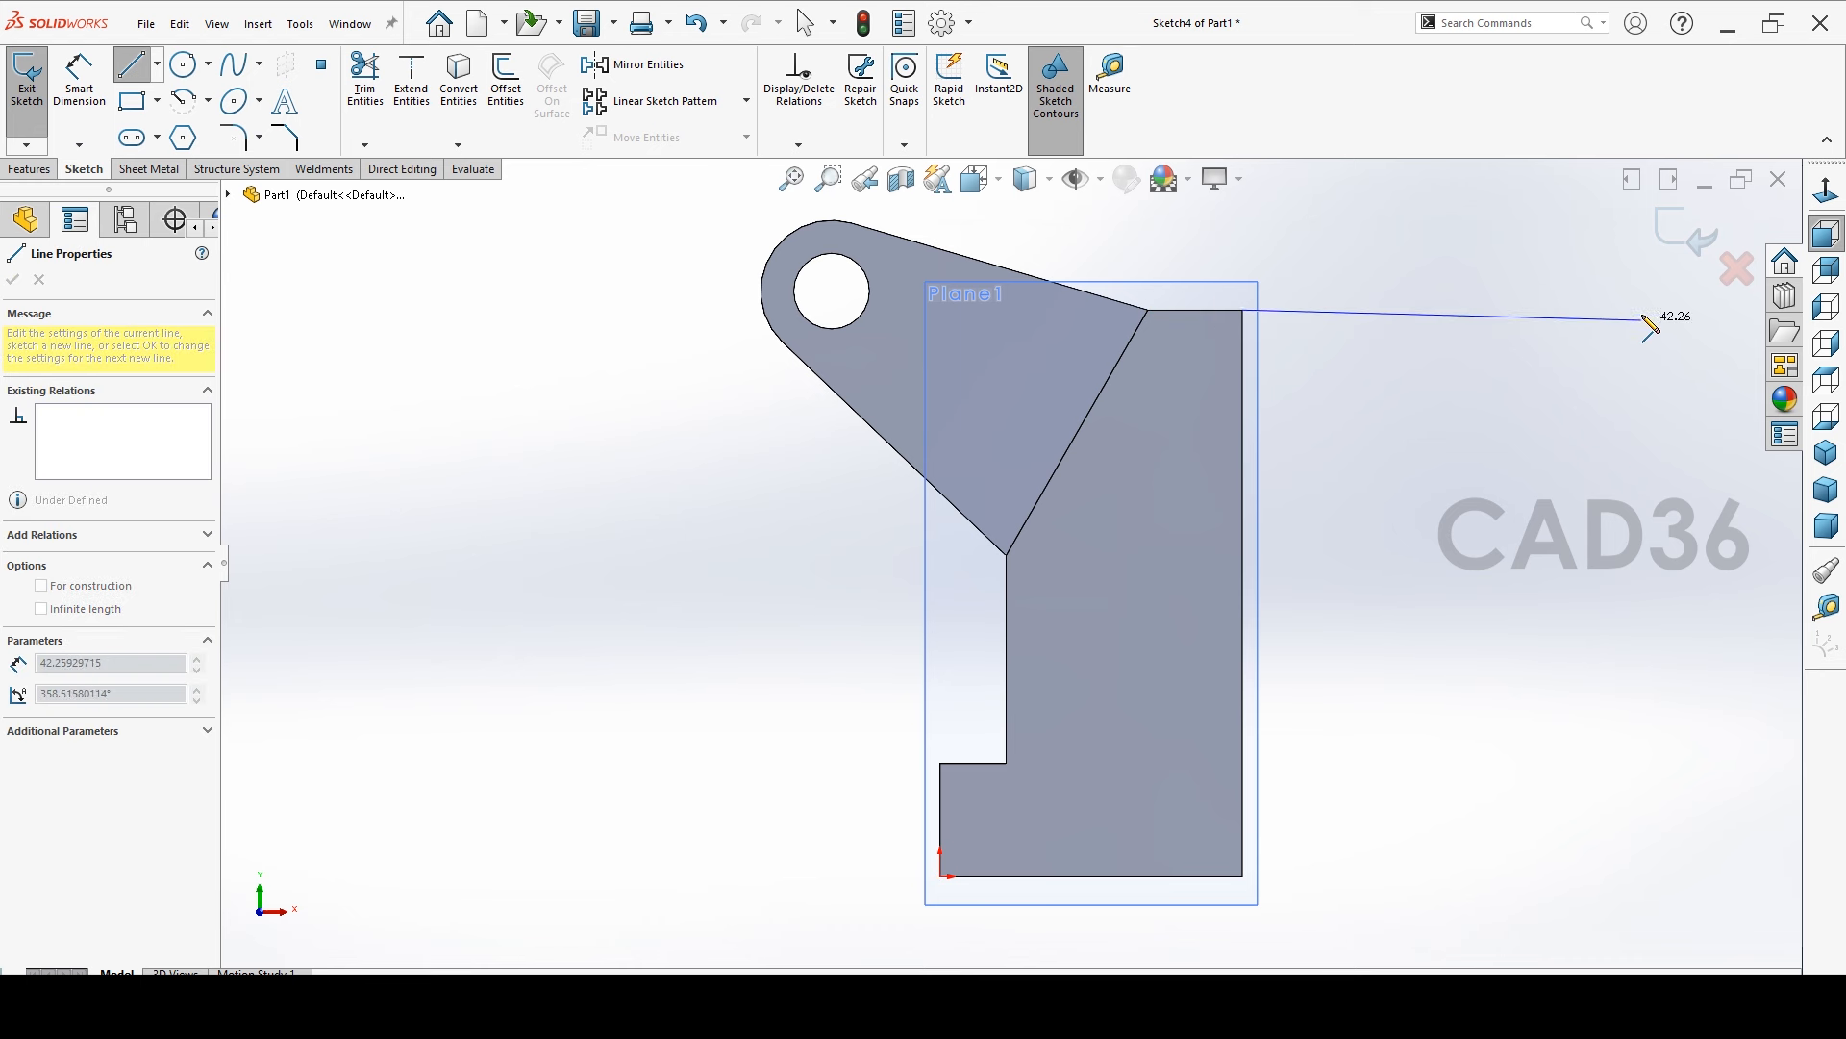
click(1575, 310)
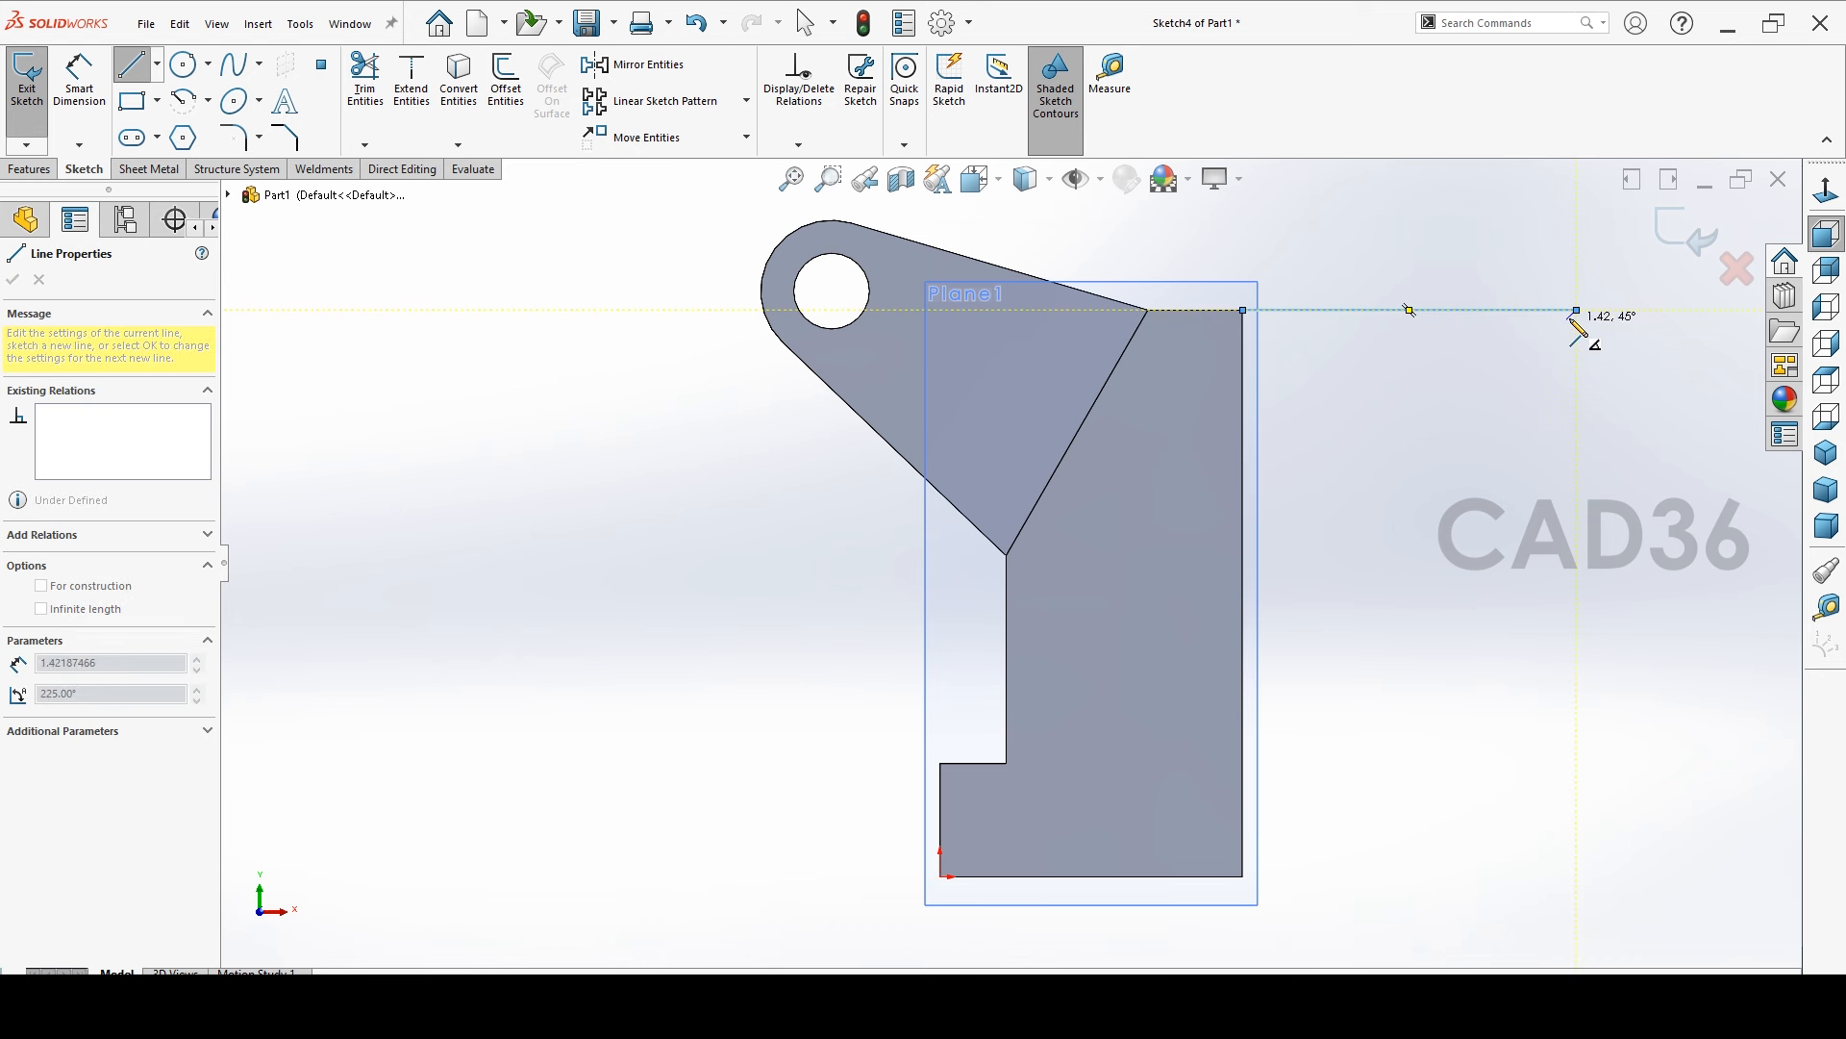
click(1575, 463)
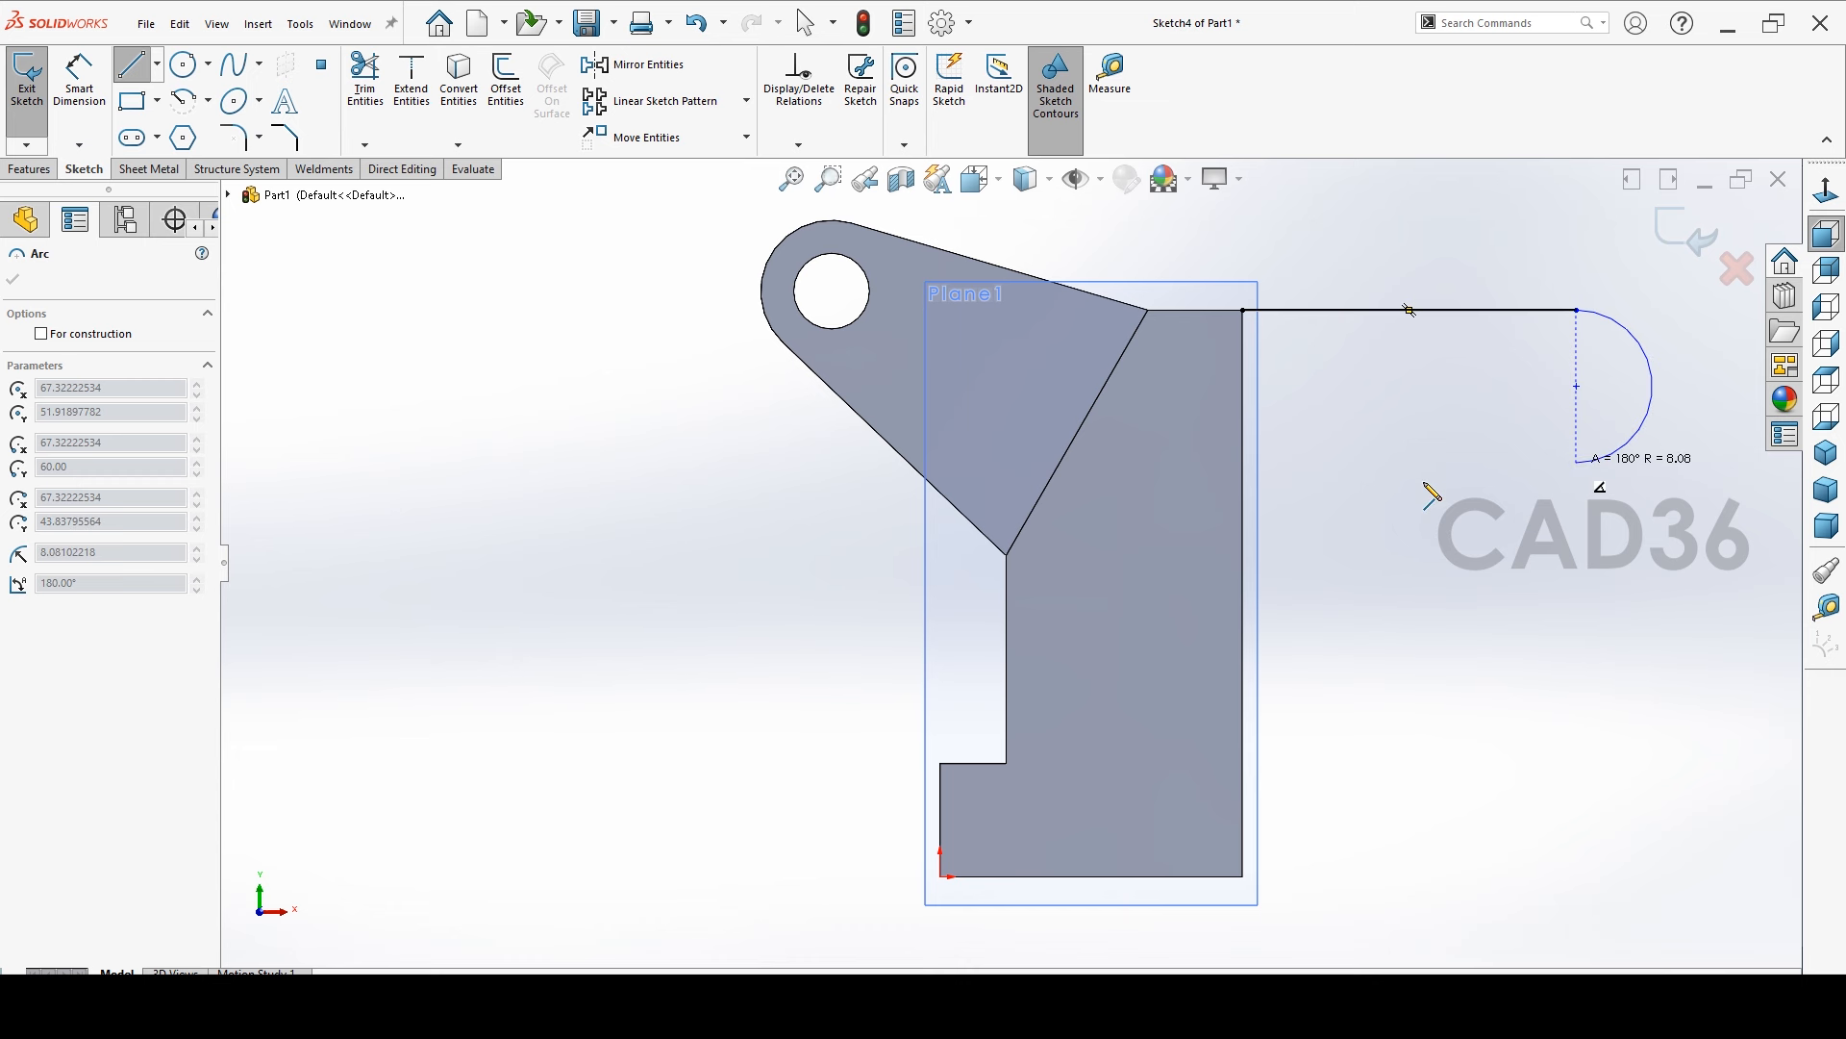
click(1244, 489)
right_click(1391, 568)
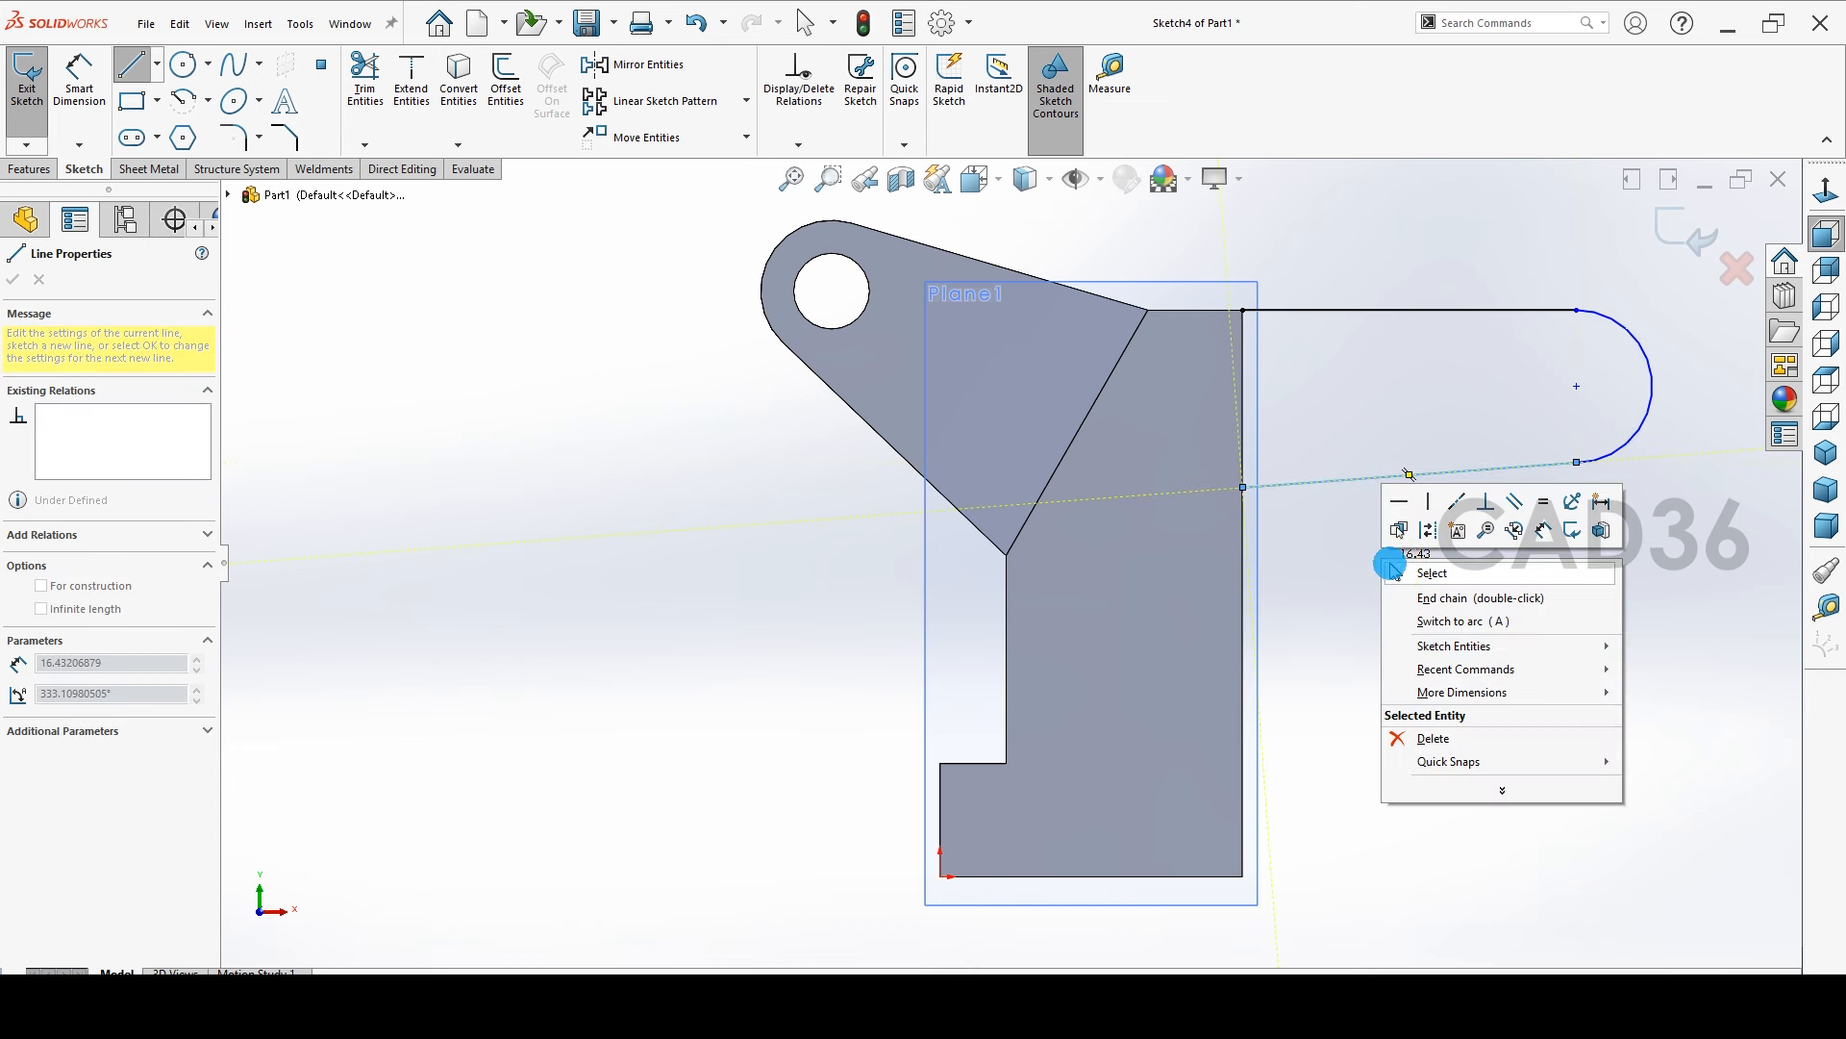
click(1396, 571)
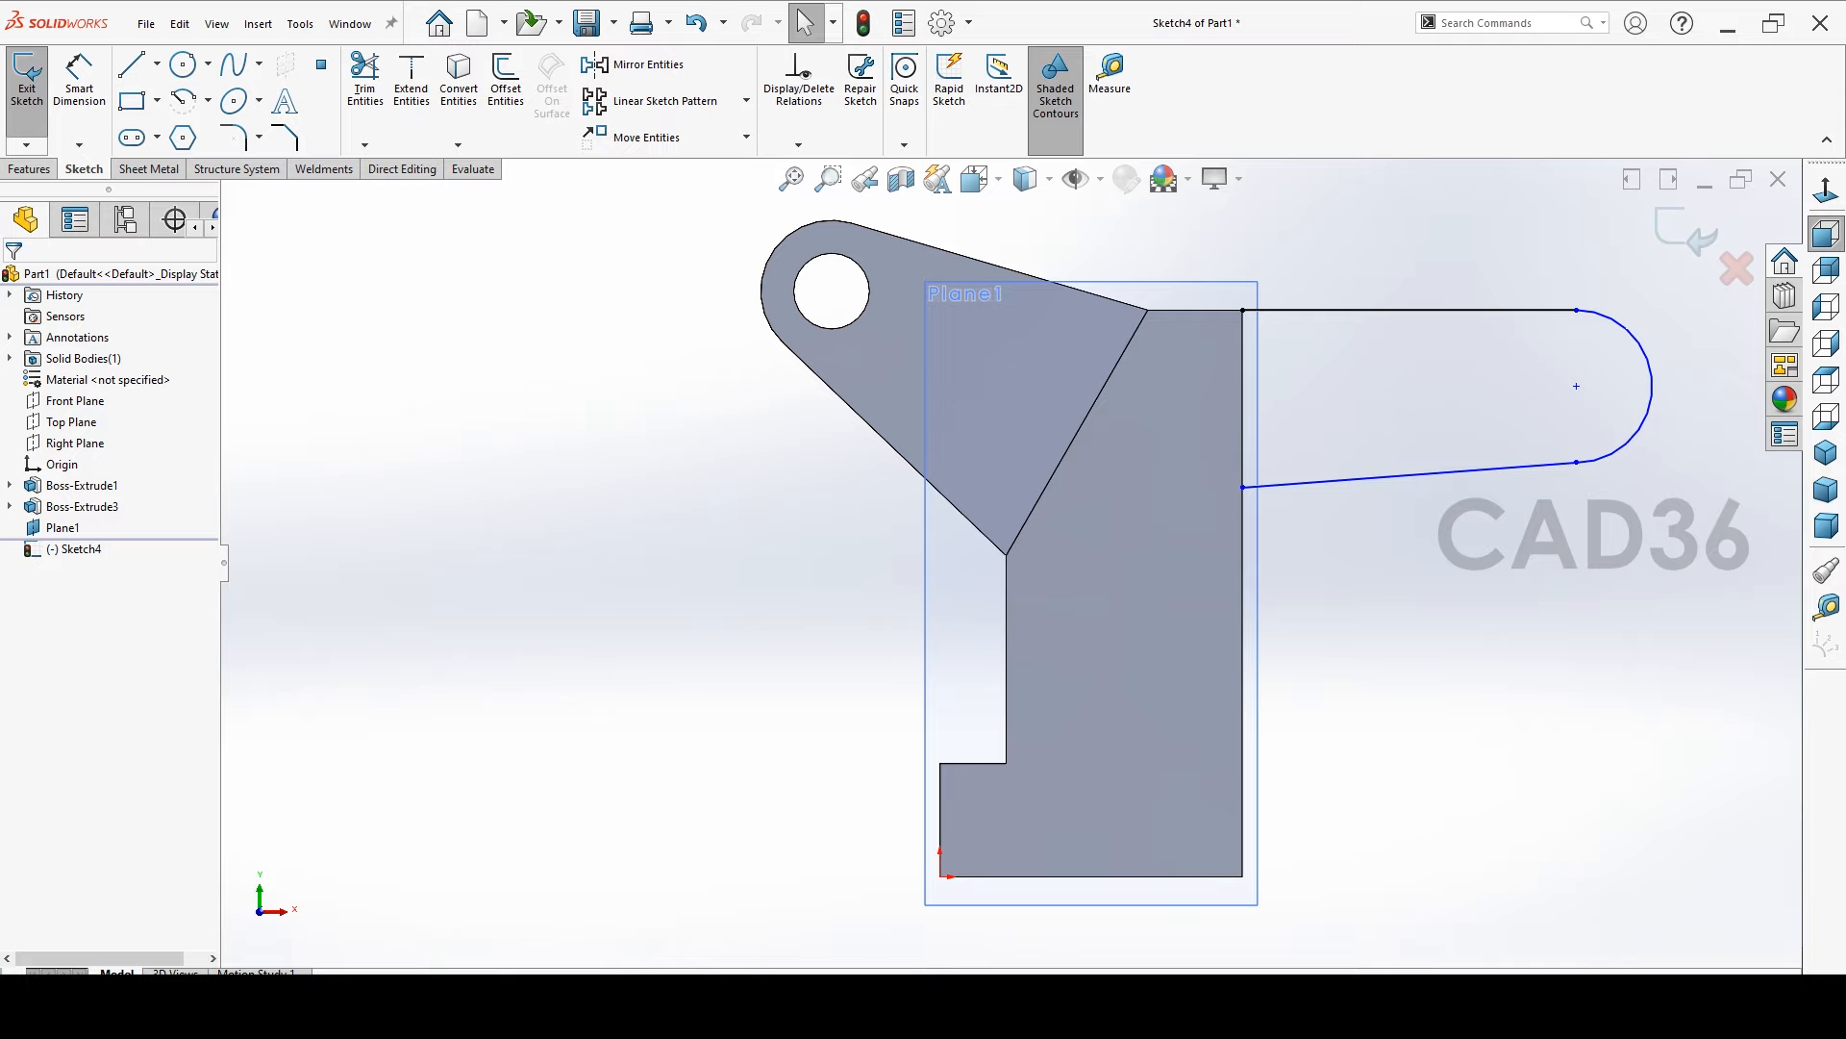
Check the rear lug's dimensions in the reference image IMG_0588.jpg and return to the sketch
key(alt+Tab)
scroll(1249, 306, up, 1)
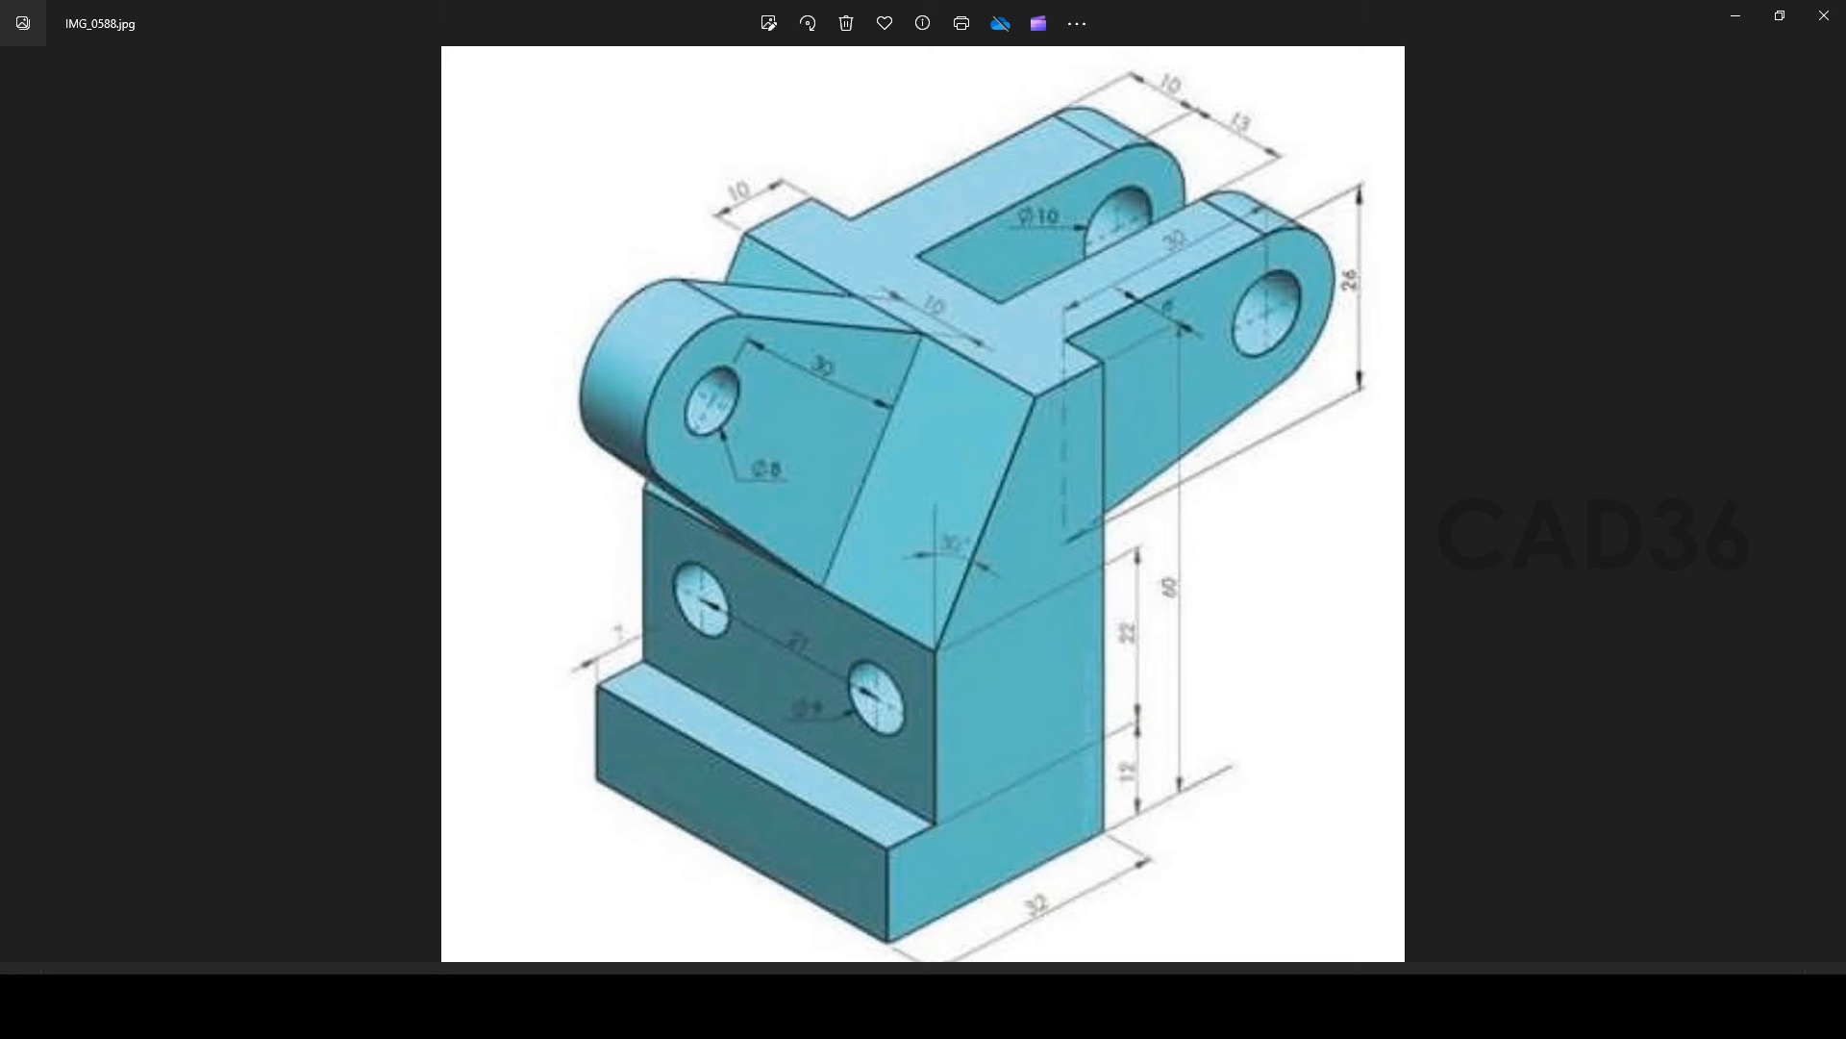
click(840, 1016)
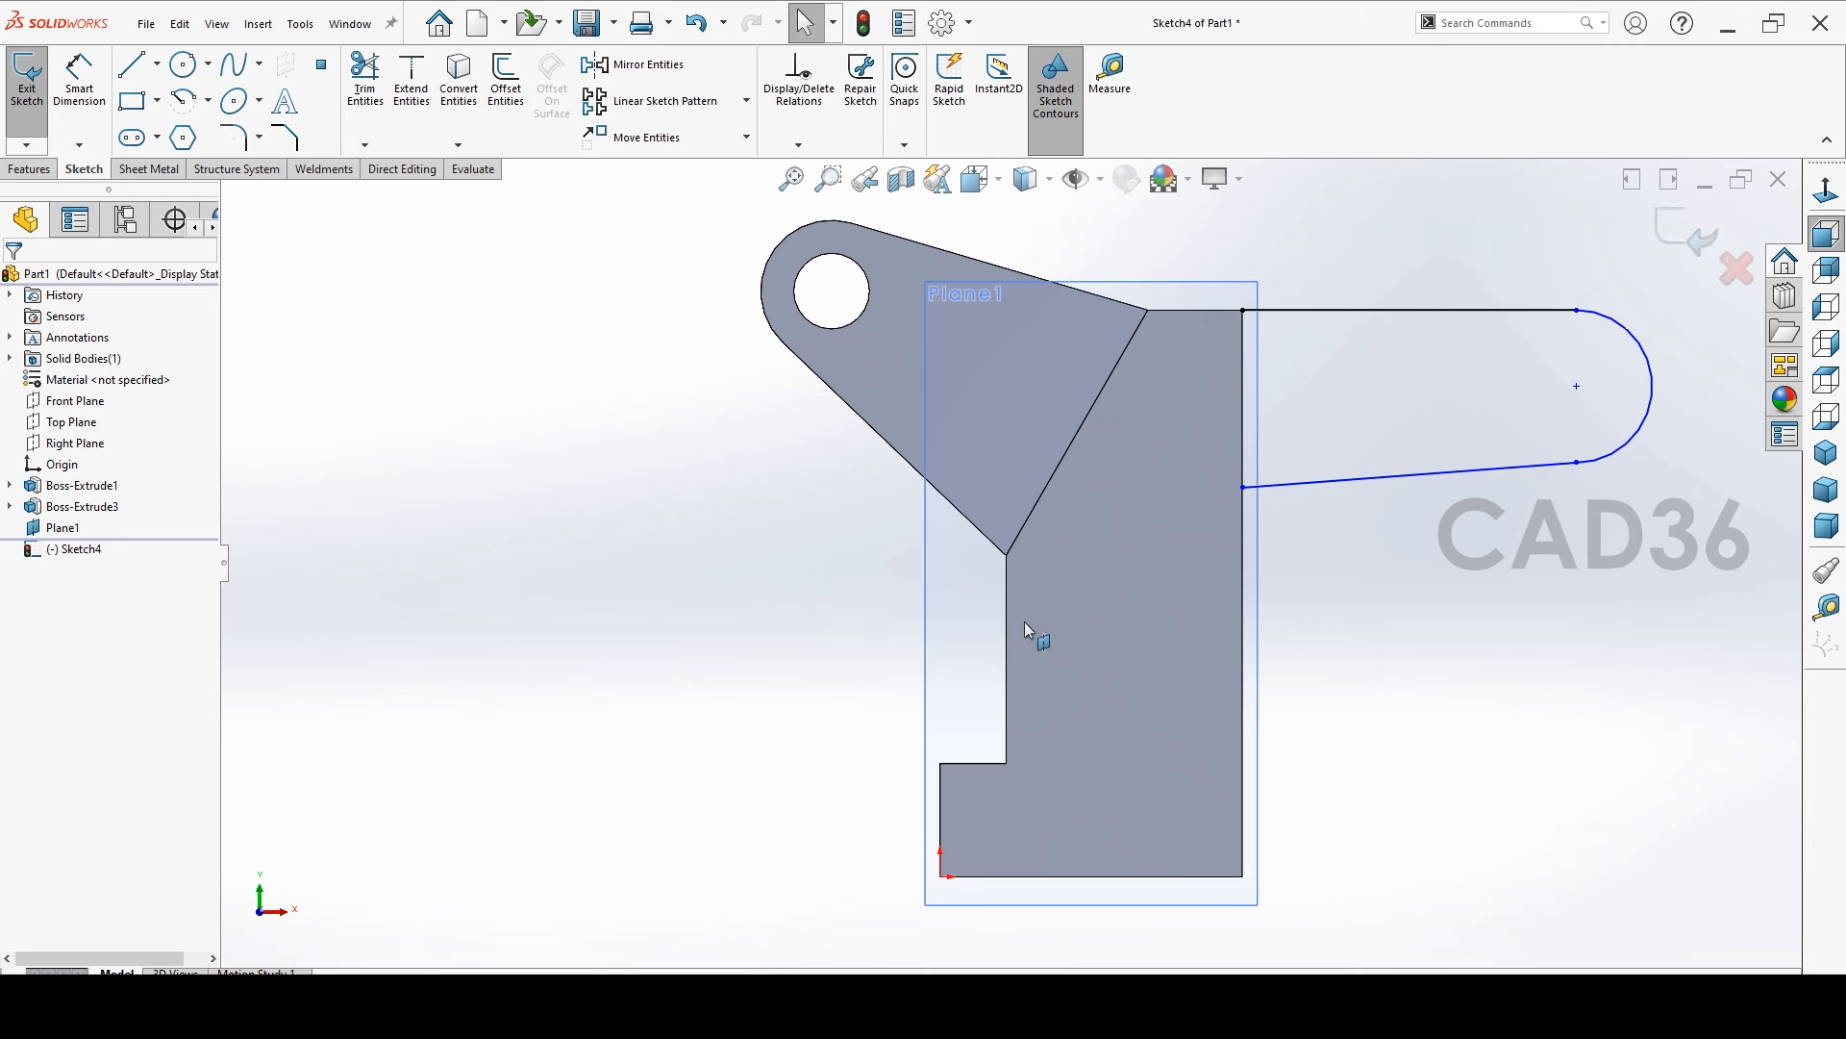
Dimension the horizontal distance from the body's rear edge to the end arc's centre at 30 mm
click(77, 75)
click(1578, 384)
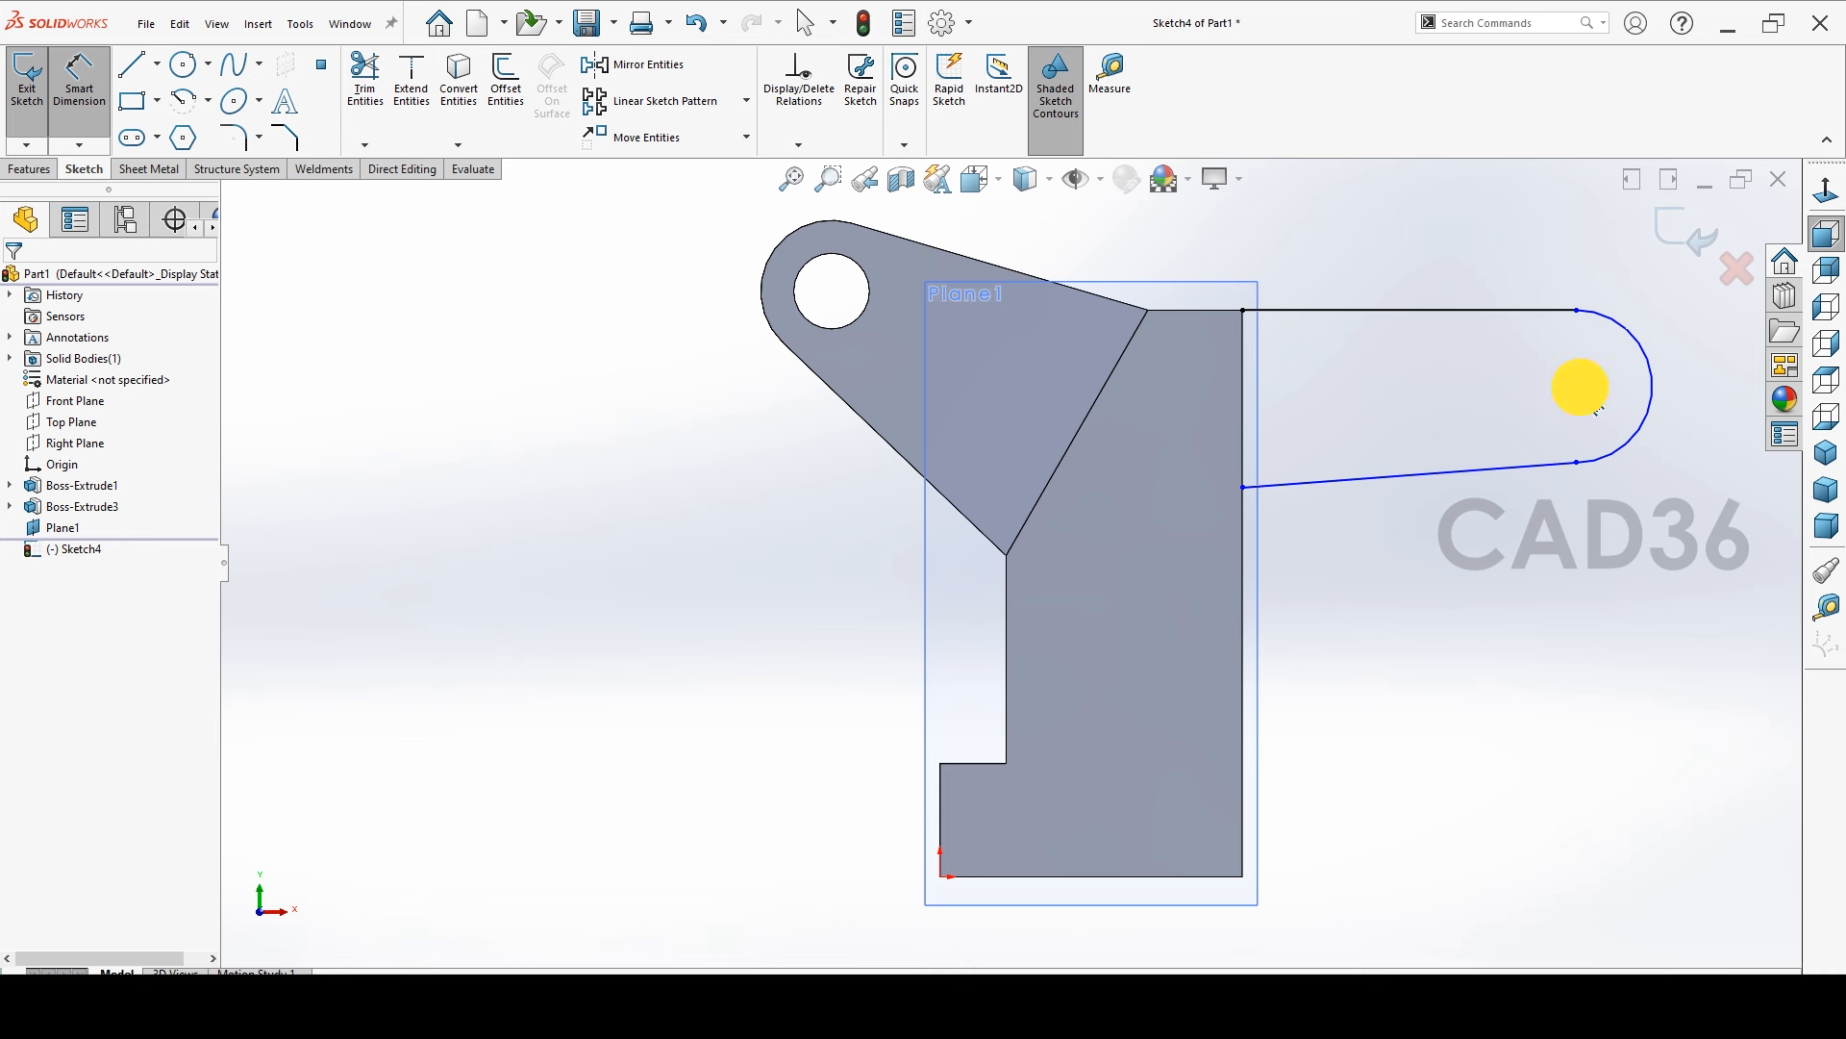
click(1324, 248)
text(30)
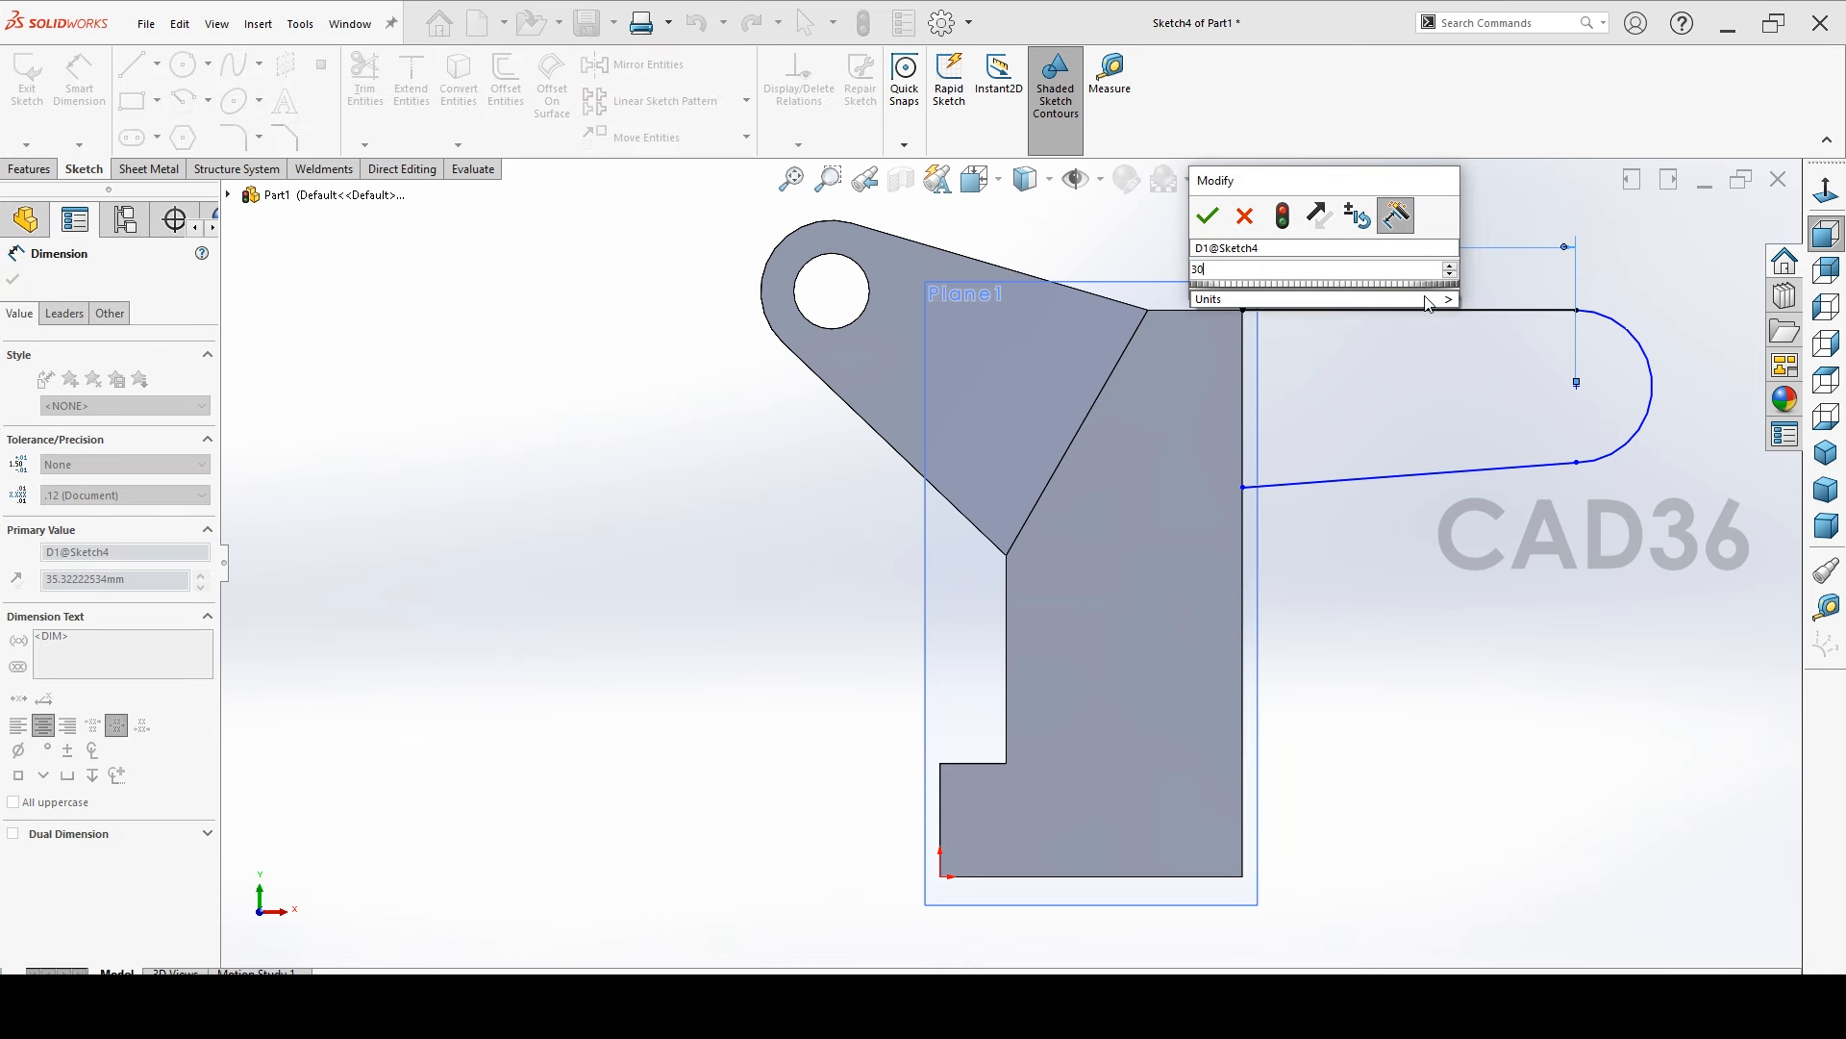
key(Return)
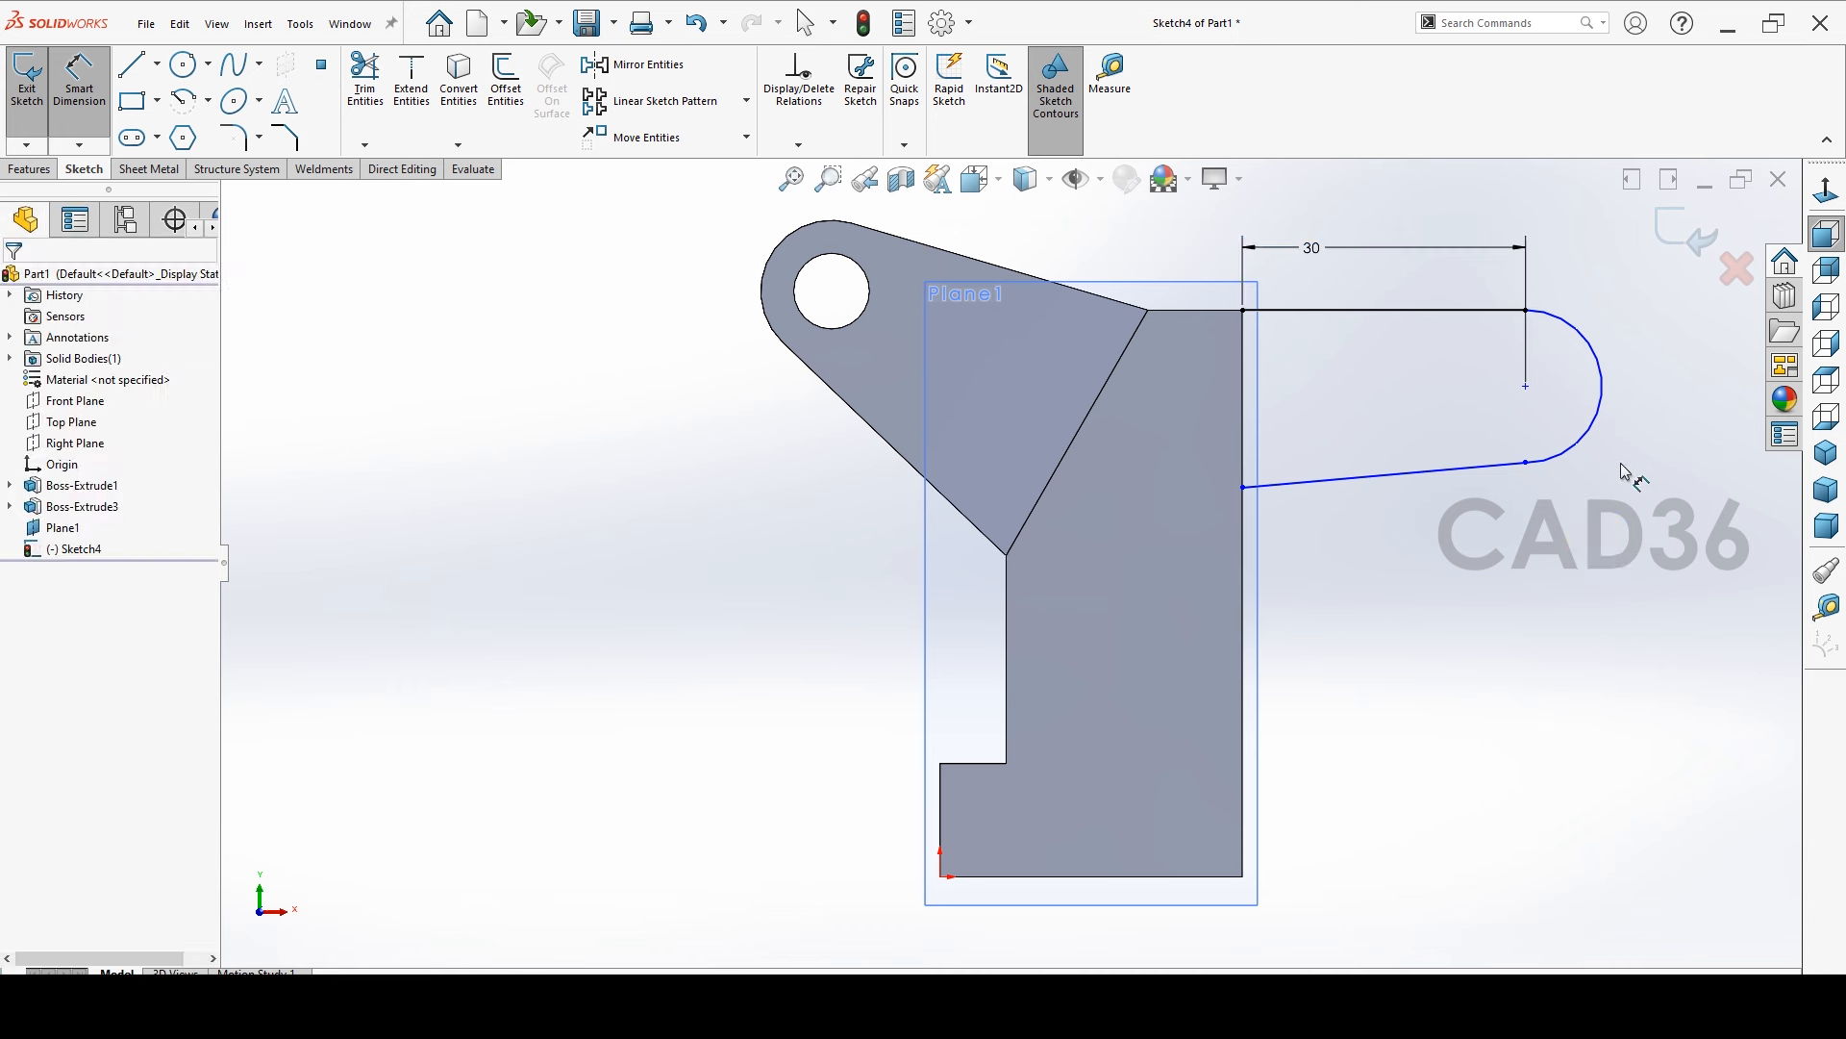
Dimension the end arc's radius at 15 mm
click(1599, 364)
click(1654, 338)
text(15)
key(Return)
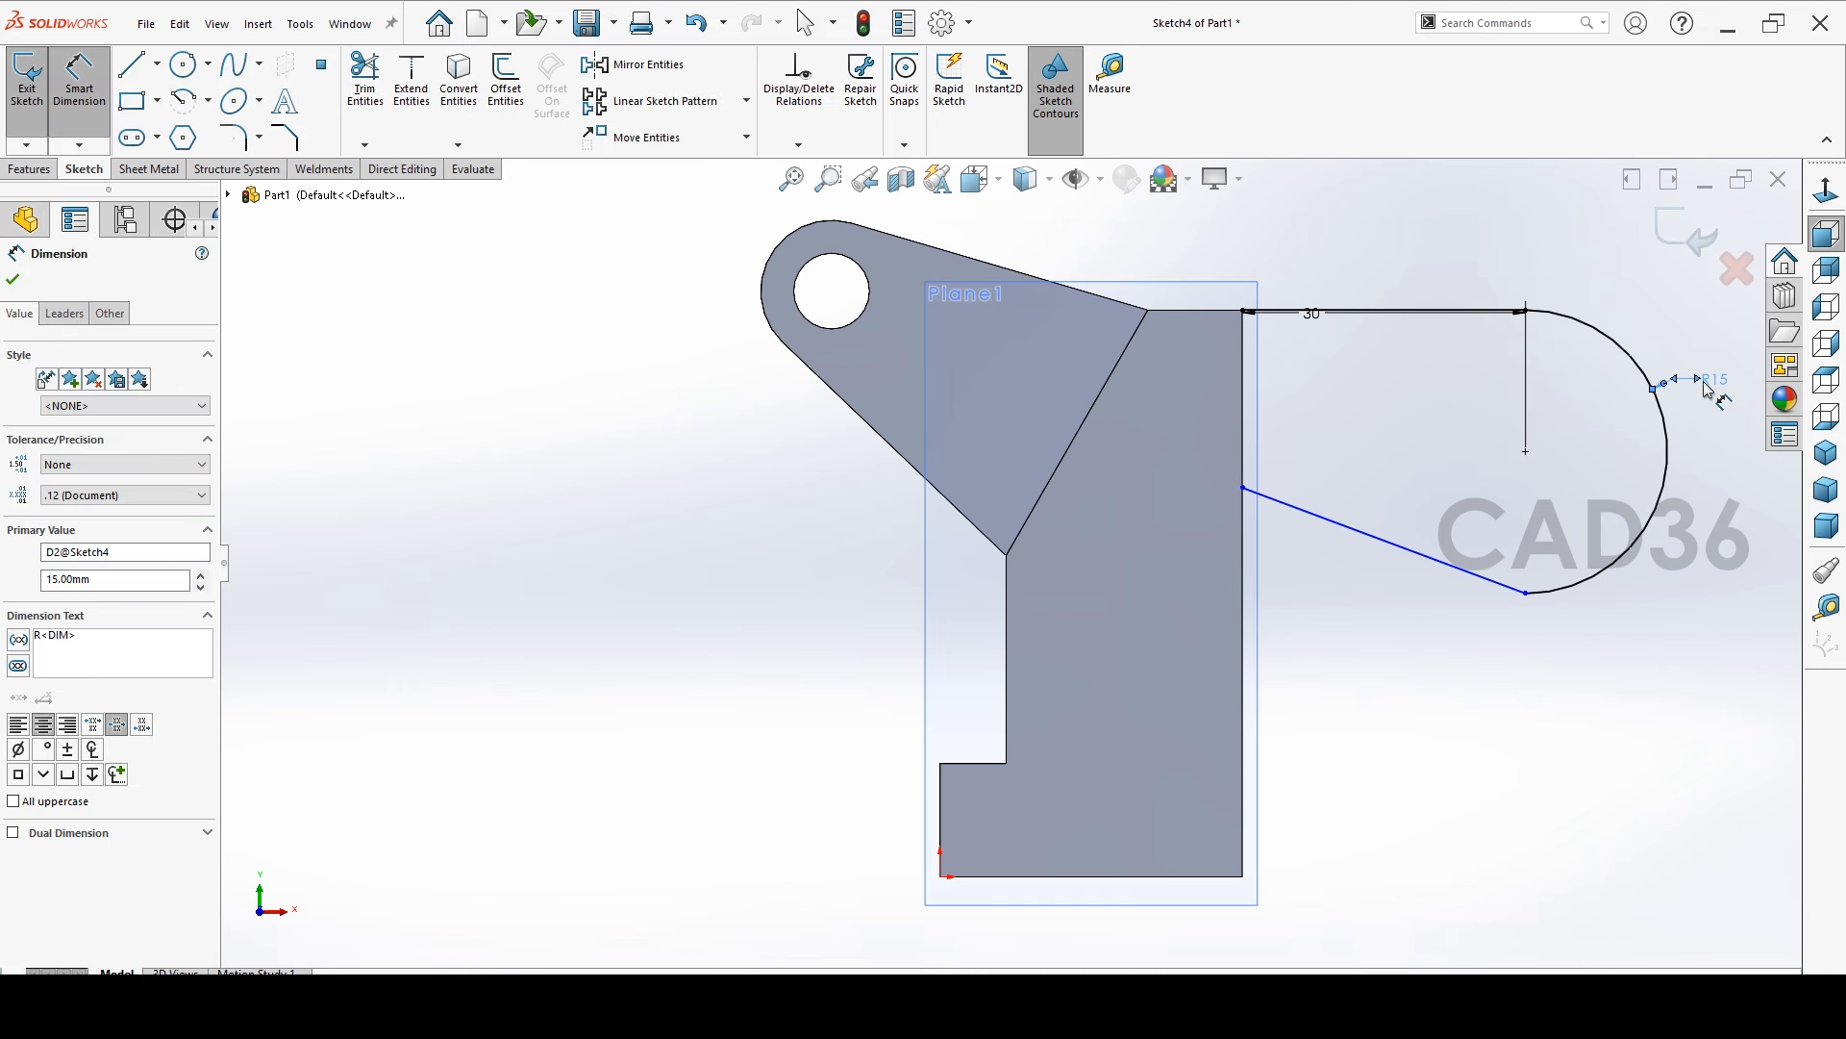
Set the end arc's radius dimension to 10 mm
double_click(1716, 388)
text(8)
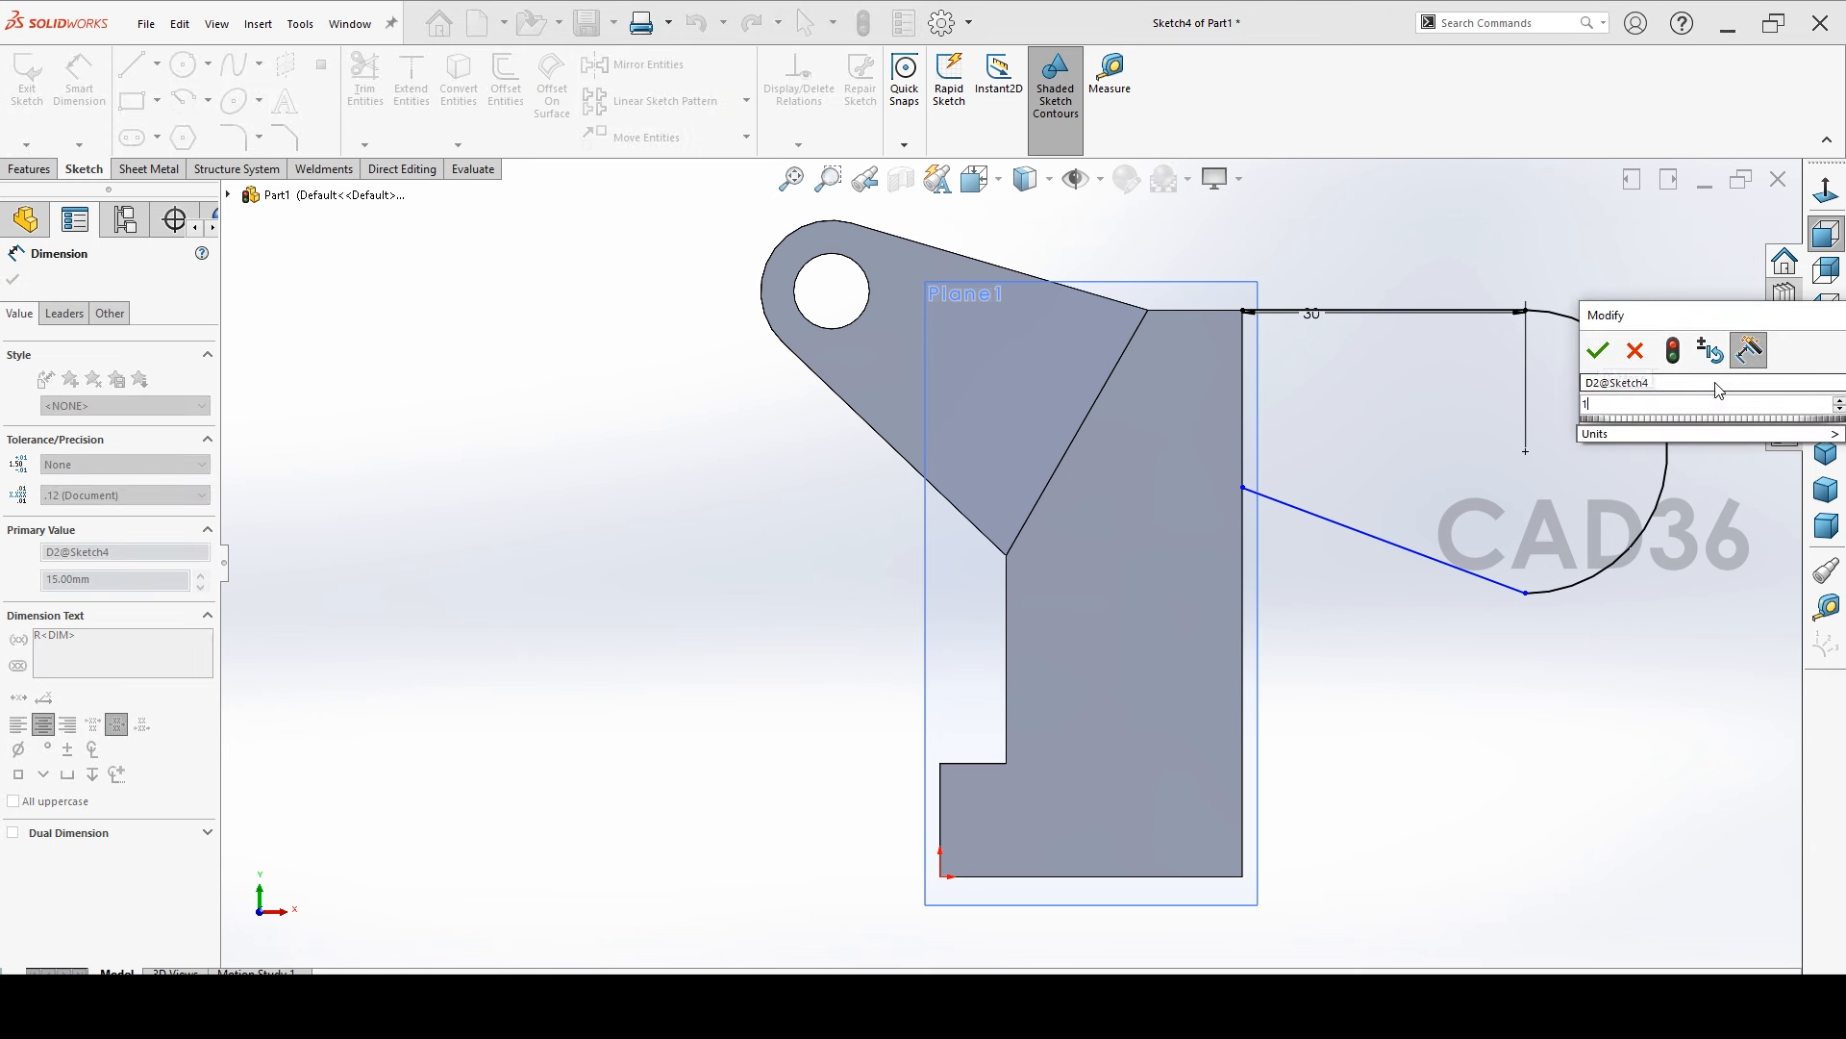
key(Return)
click(1698, 432)
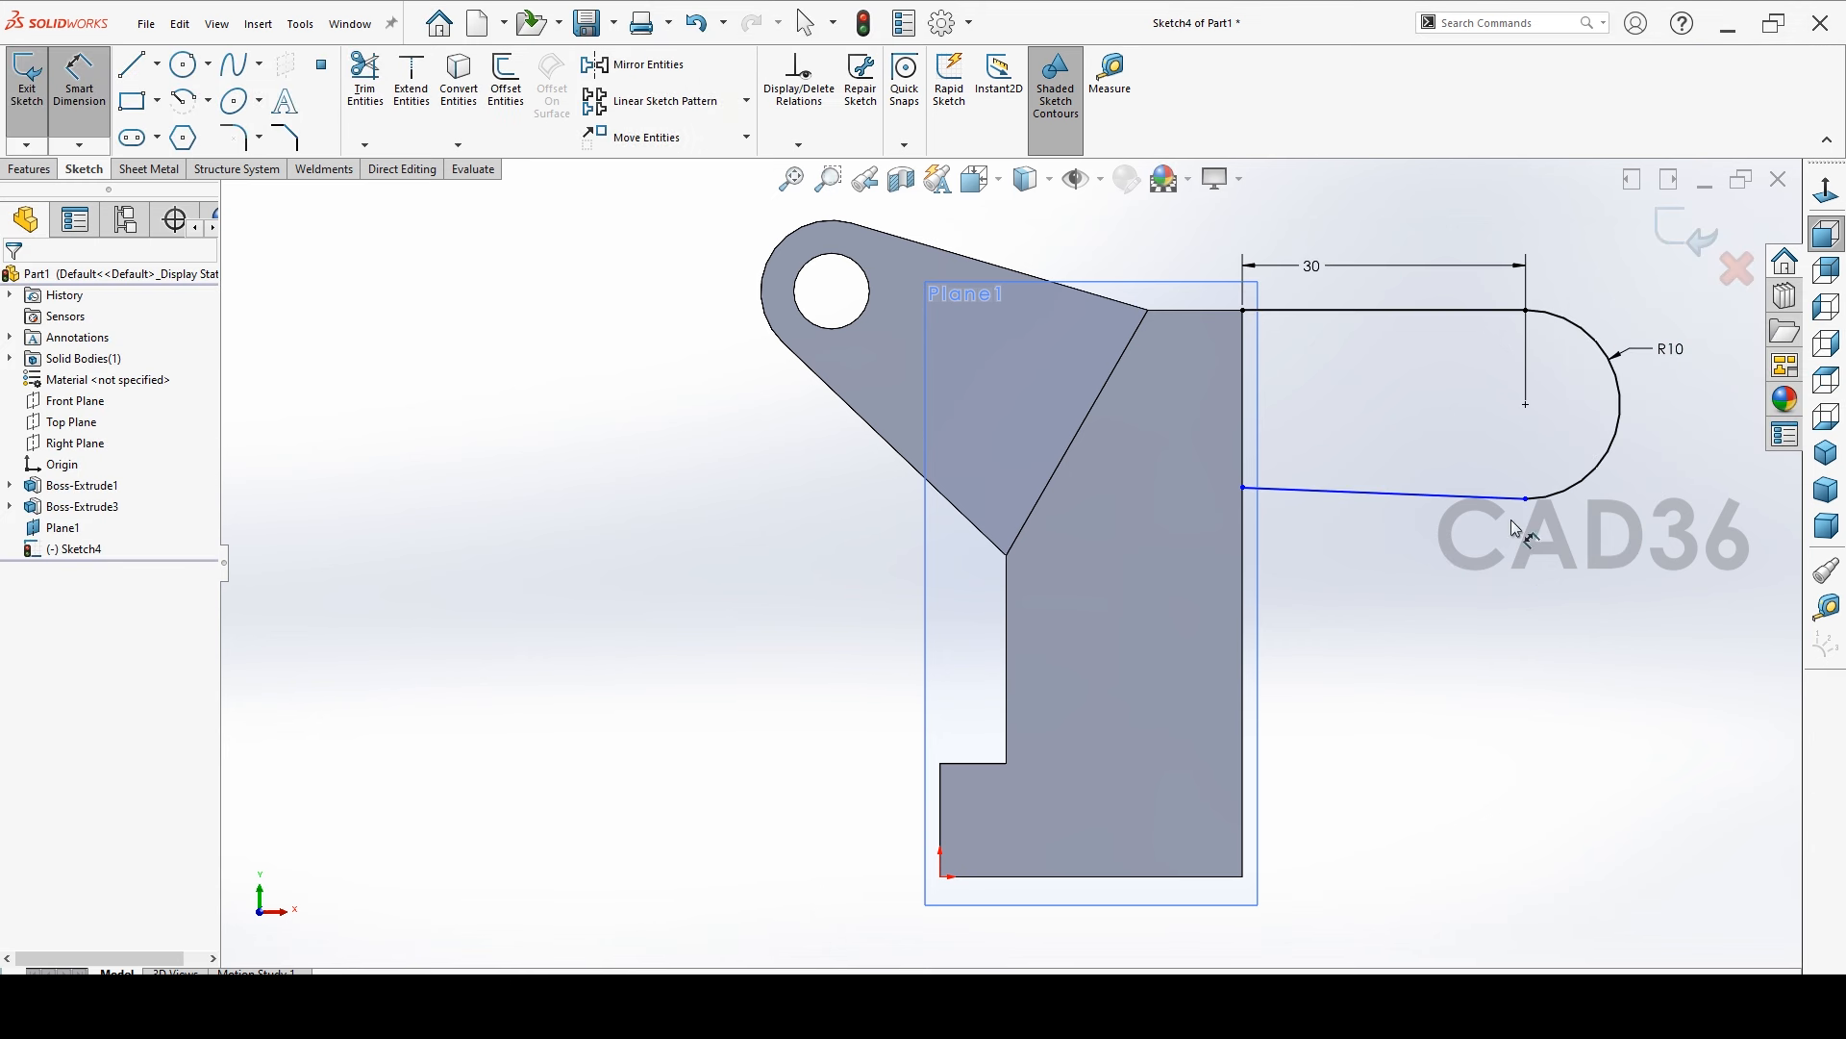
Apply a horizontal relation to the lower line of the lug profile
key(Escape)
click(1459, 496)
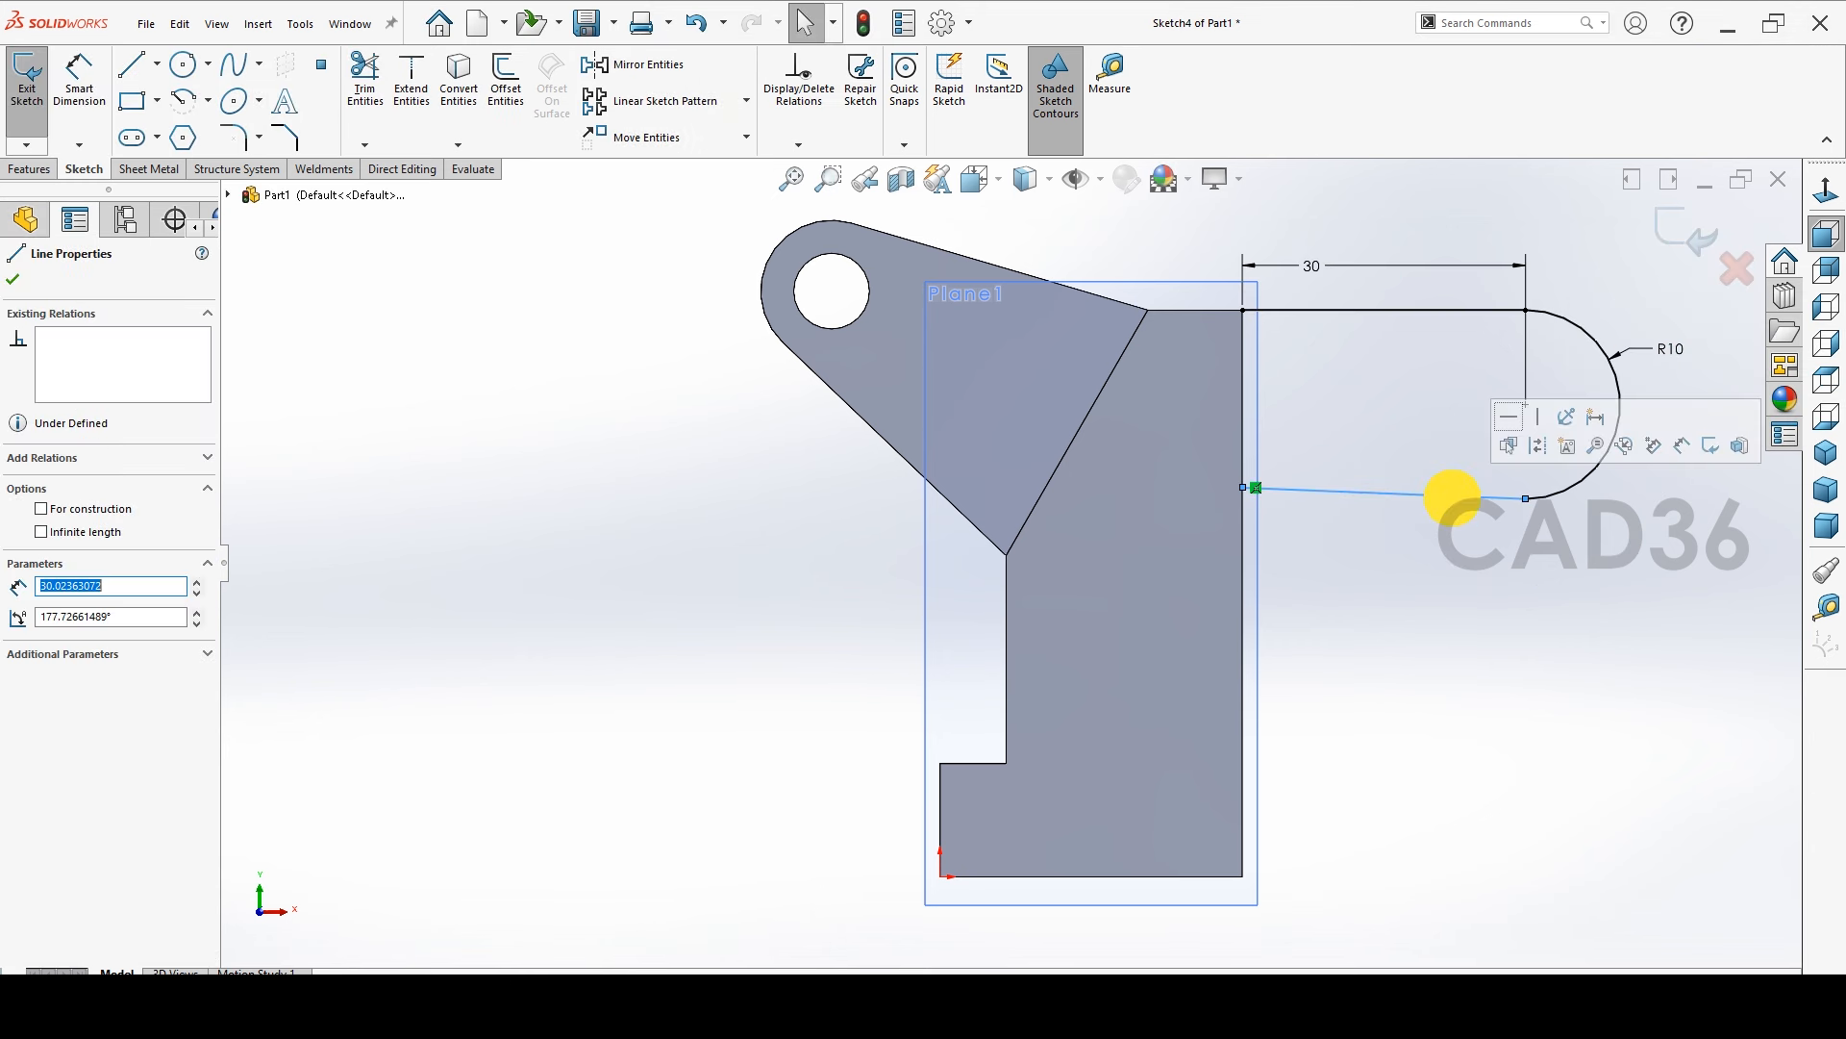
click(1475, 523)
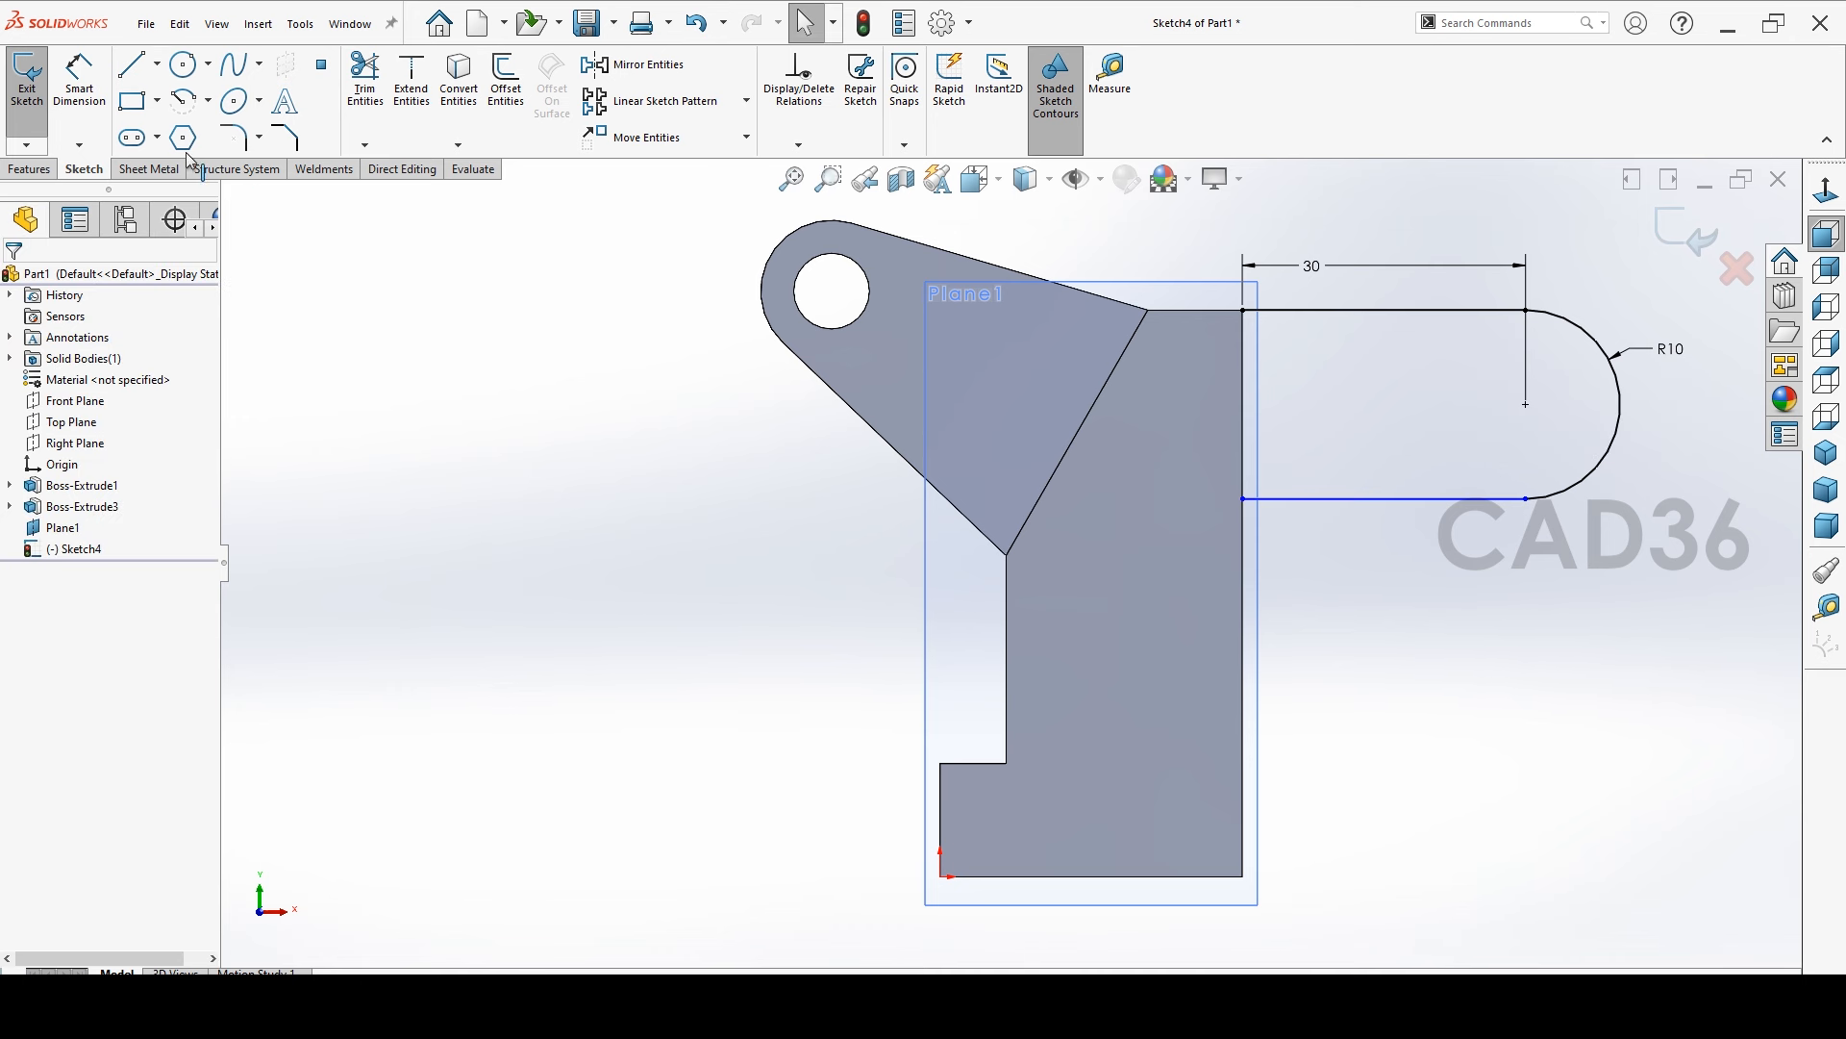
Draw a circle concentric with the end arc and dimension its diameter at 10 mm
click(183, 64)
click(1525, 404)
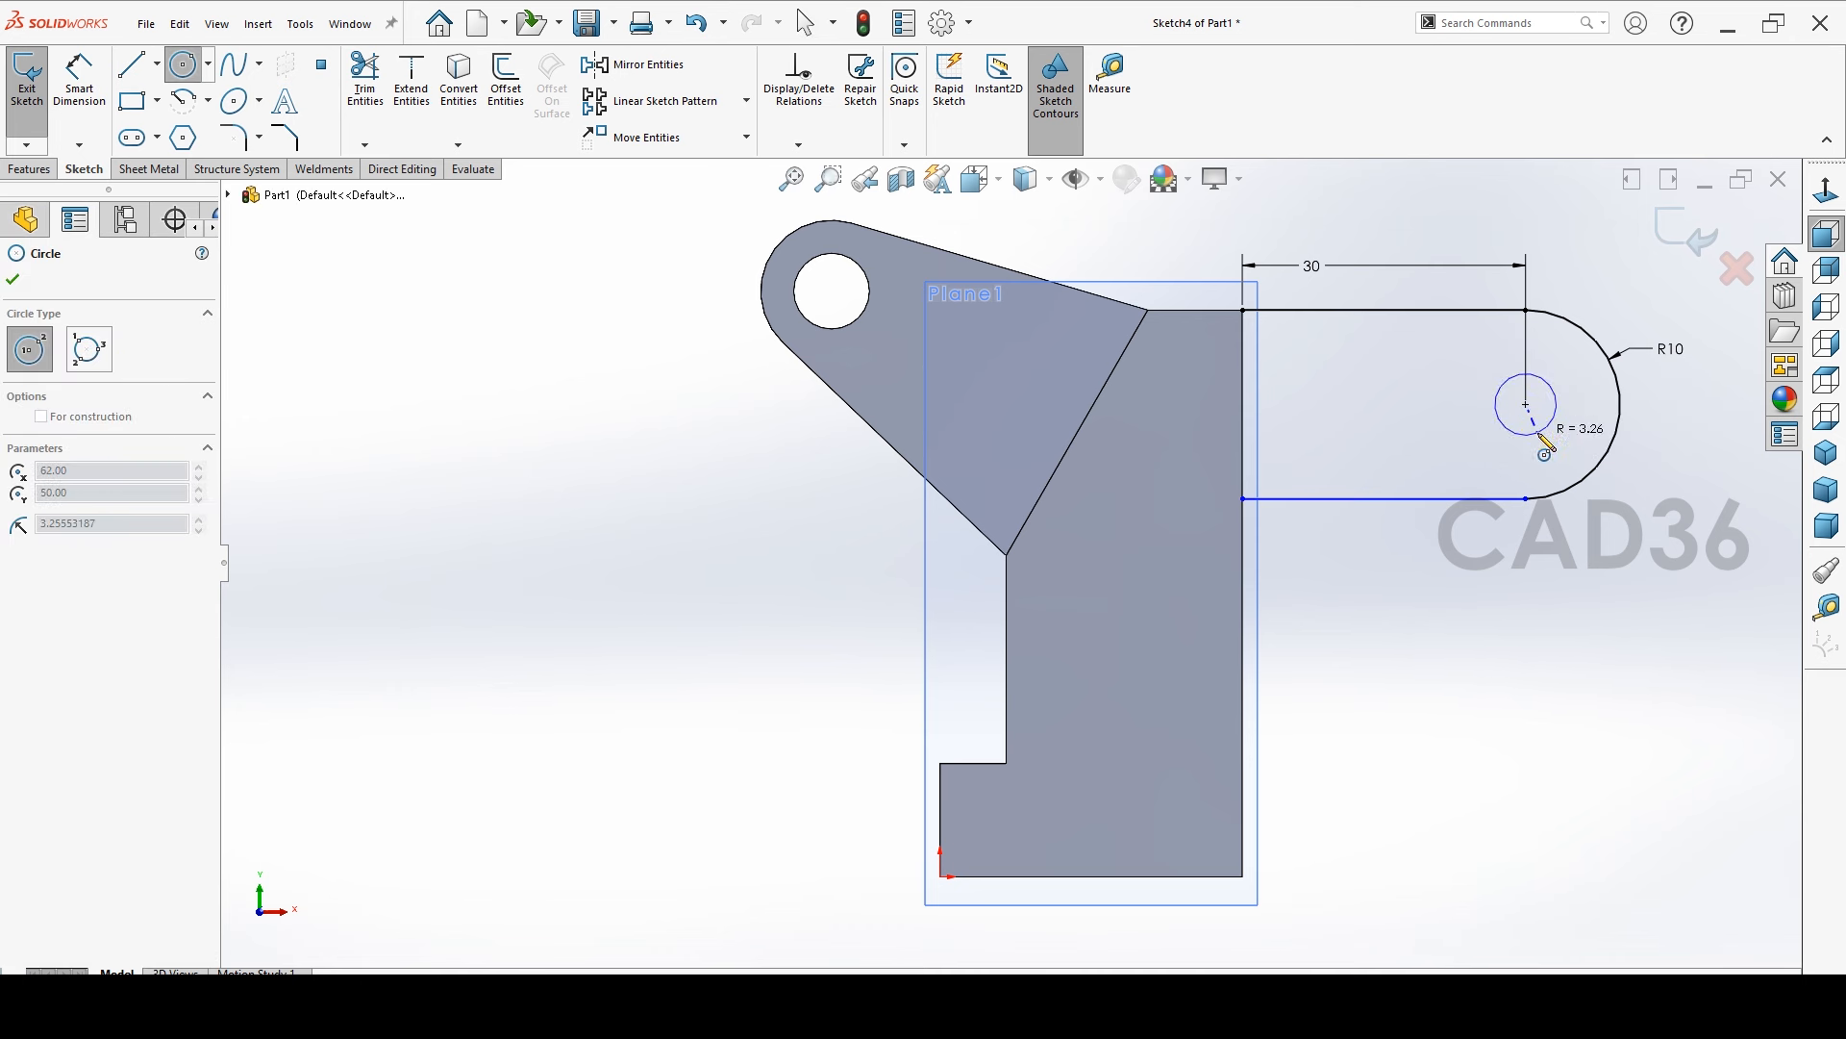
click(1538, 434)
click(88, 95)
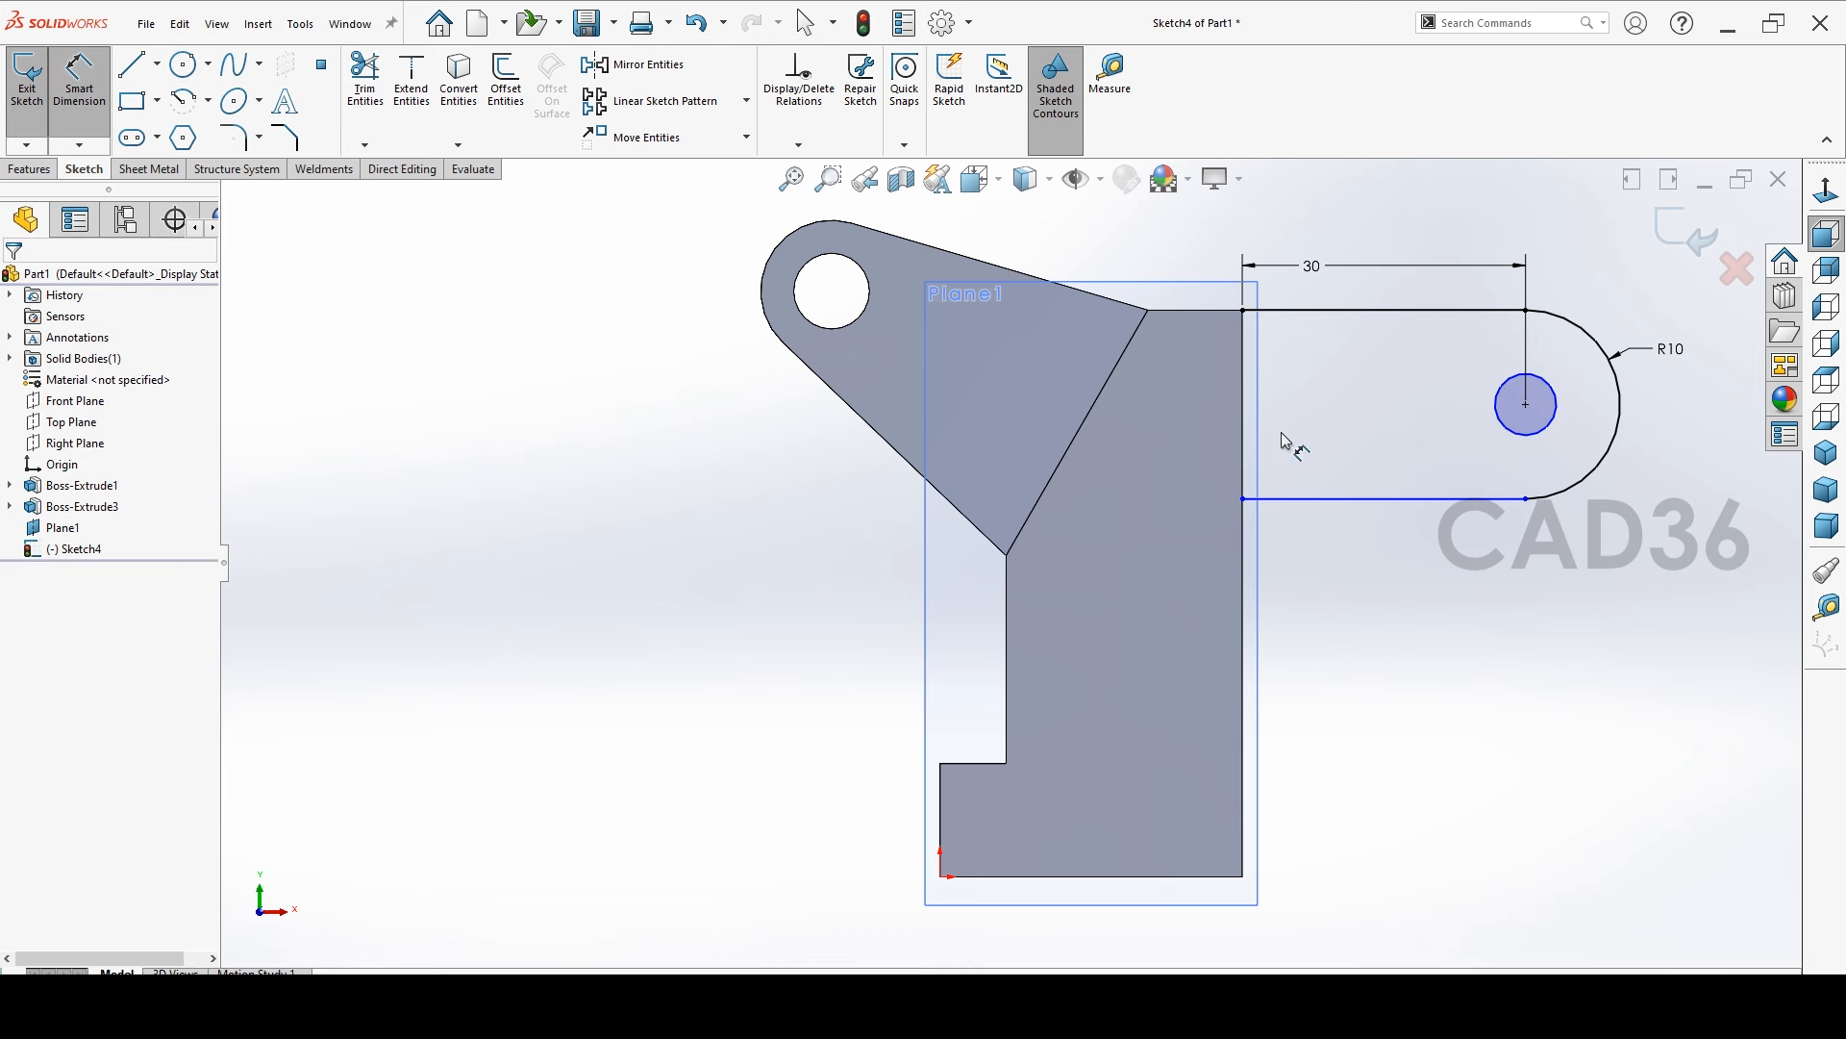
click(1559, 404)
click(1670, 504)
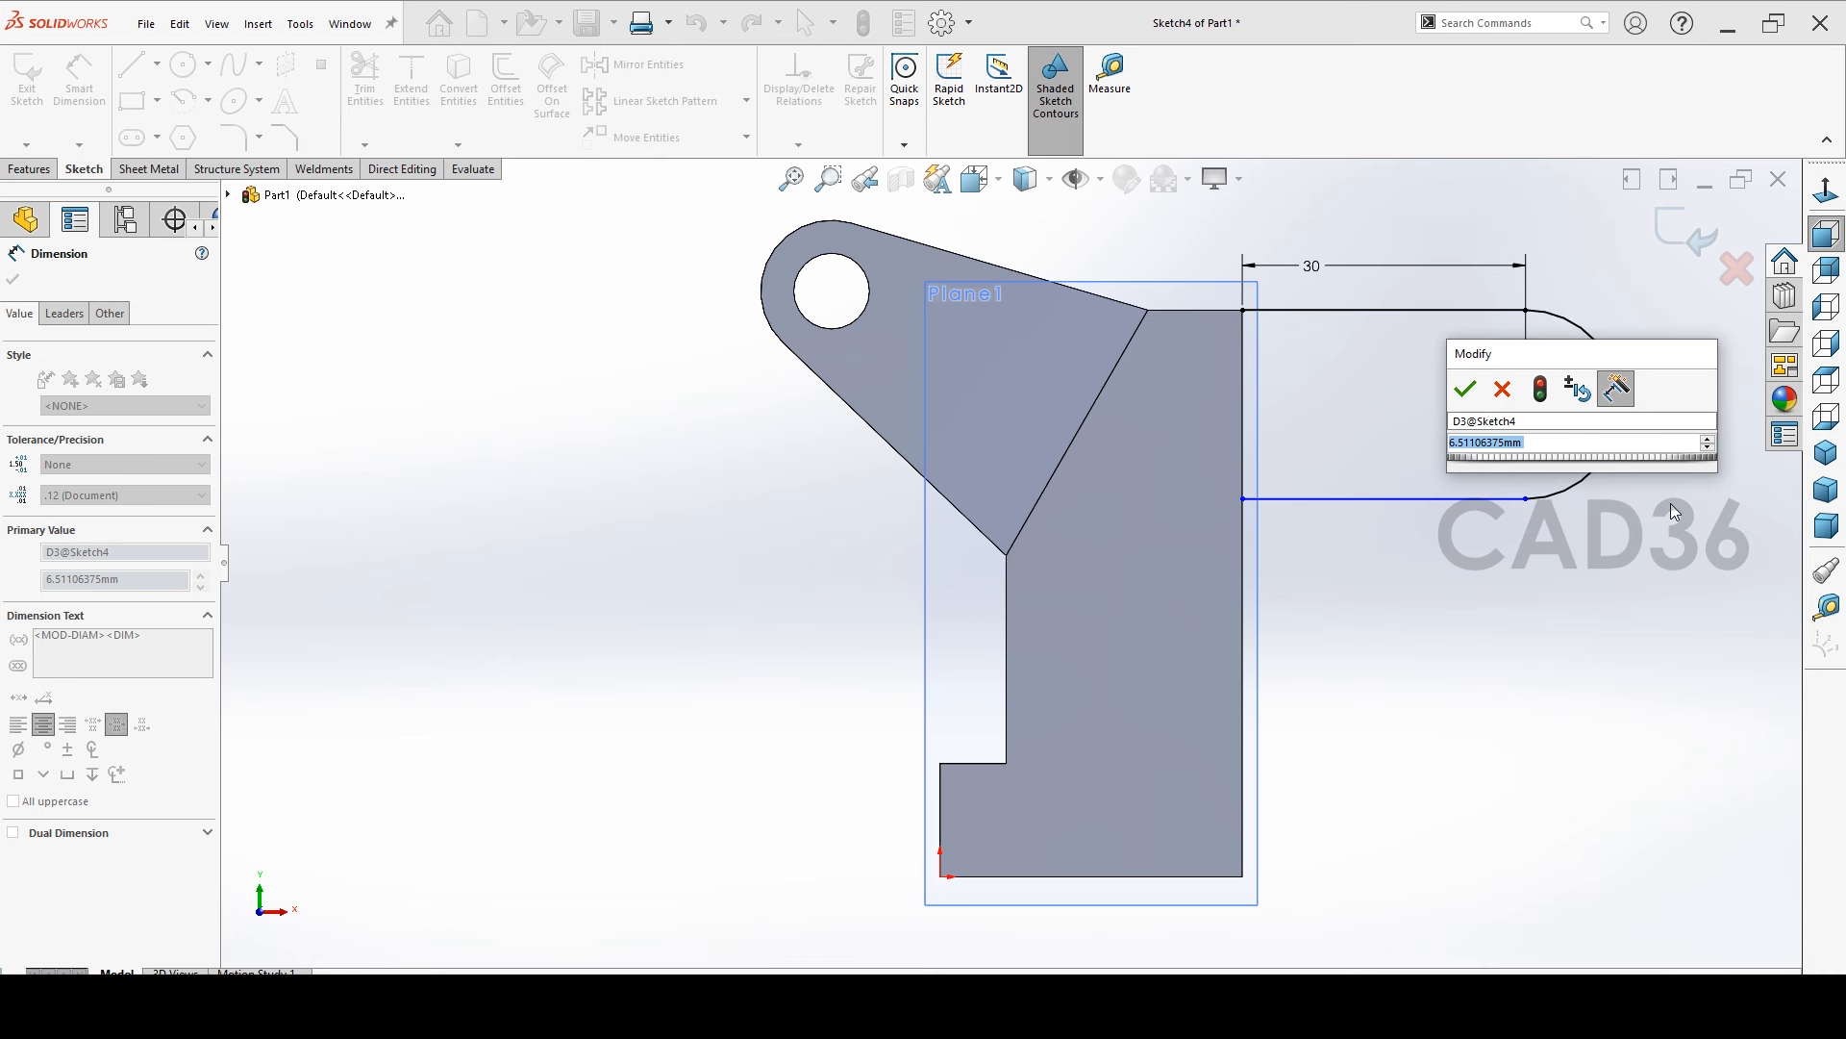
text(10)
key(Return)
click(1658, 507)
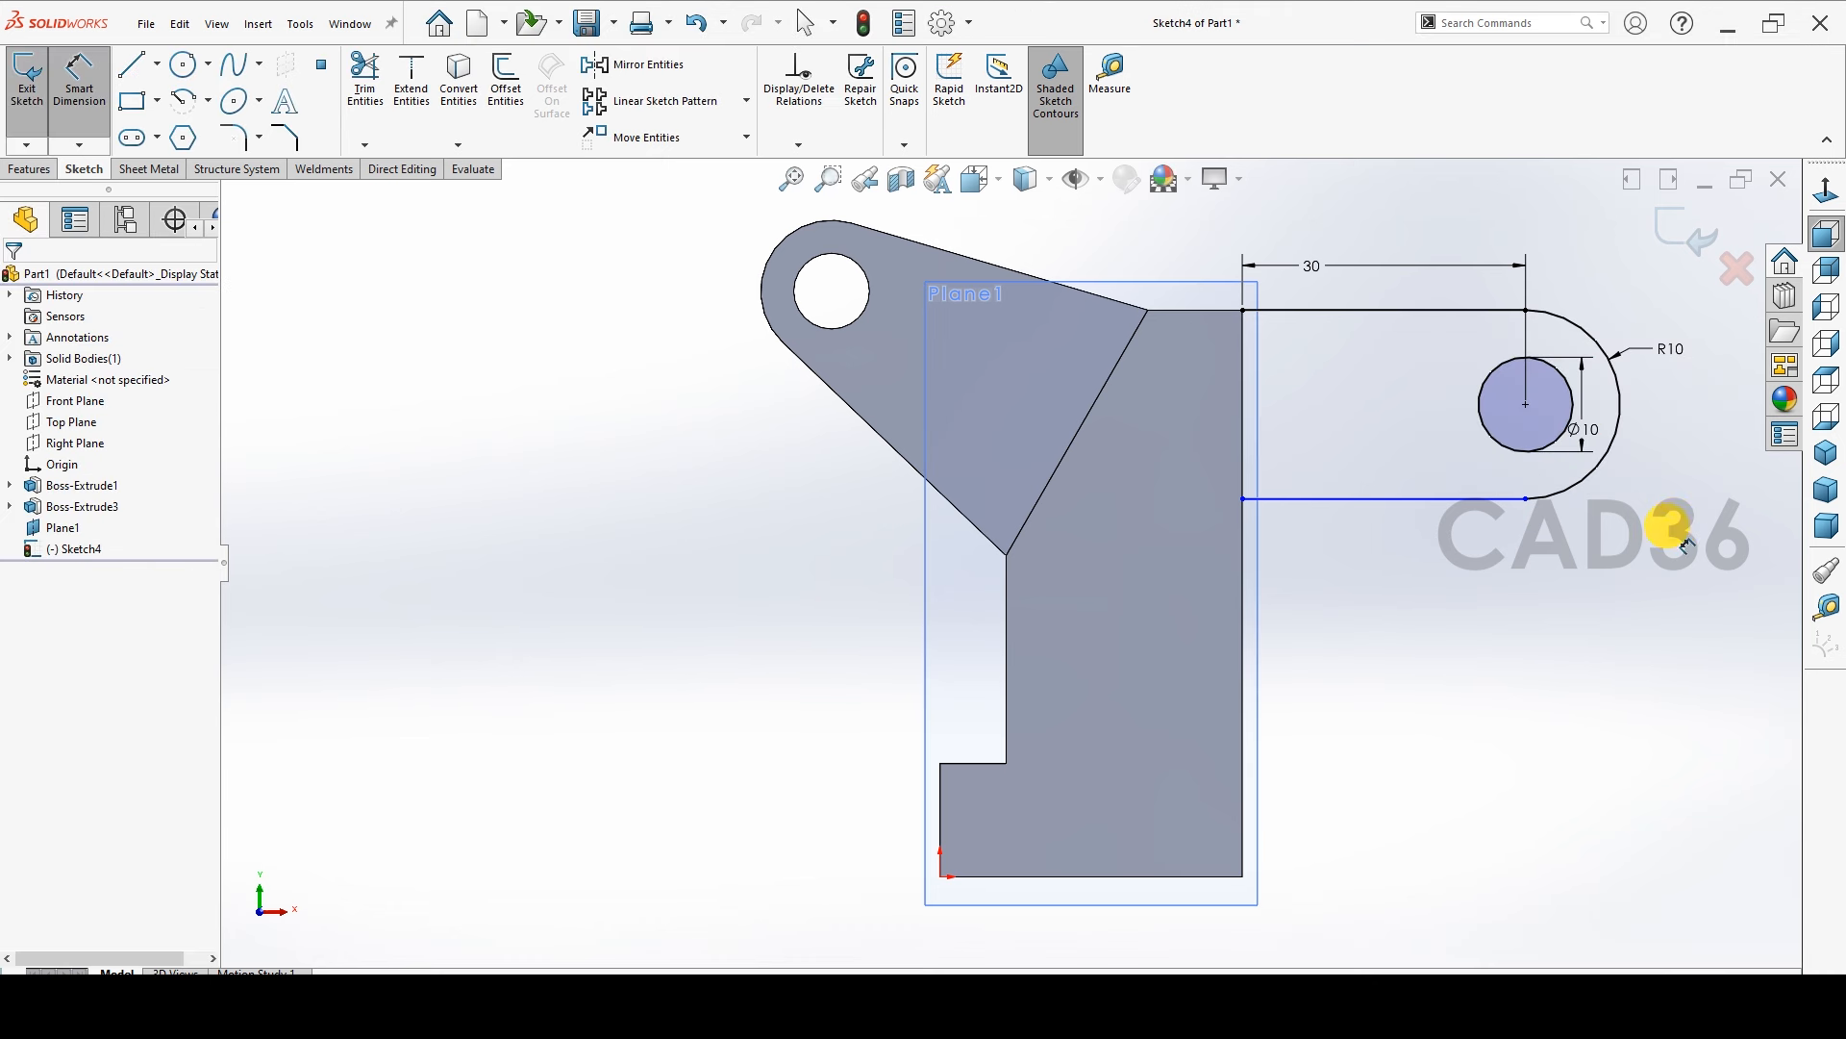
key(Escape)
Remove the lower line's horizontal relation and move its inner endpoint down the rear edge to about 24.5 mm below the upper corner
click(1407, 498)
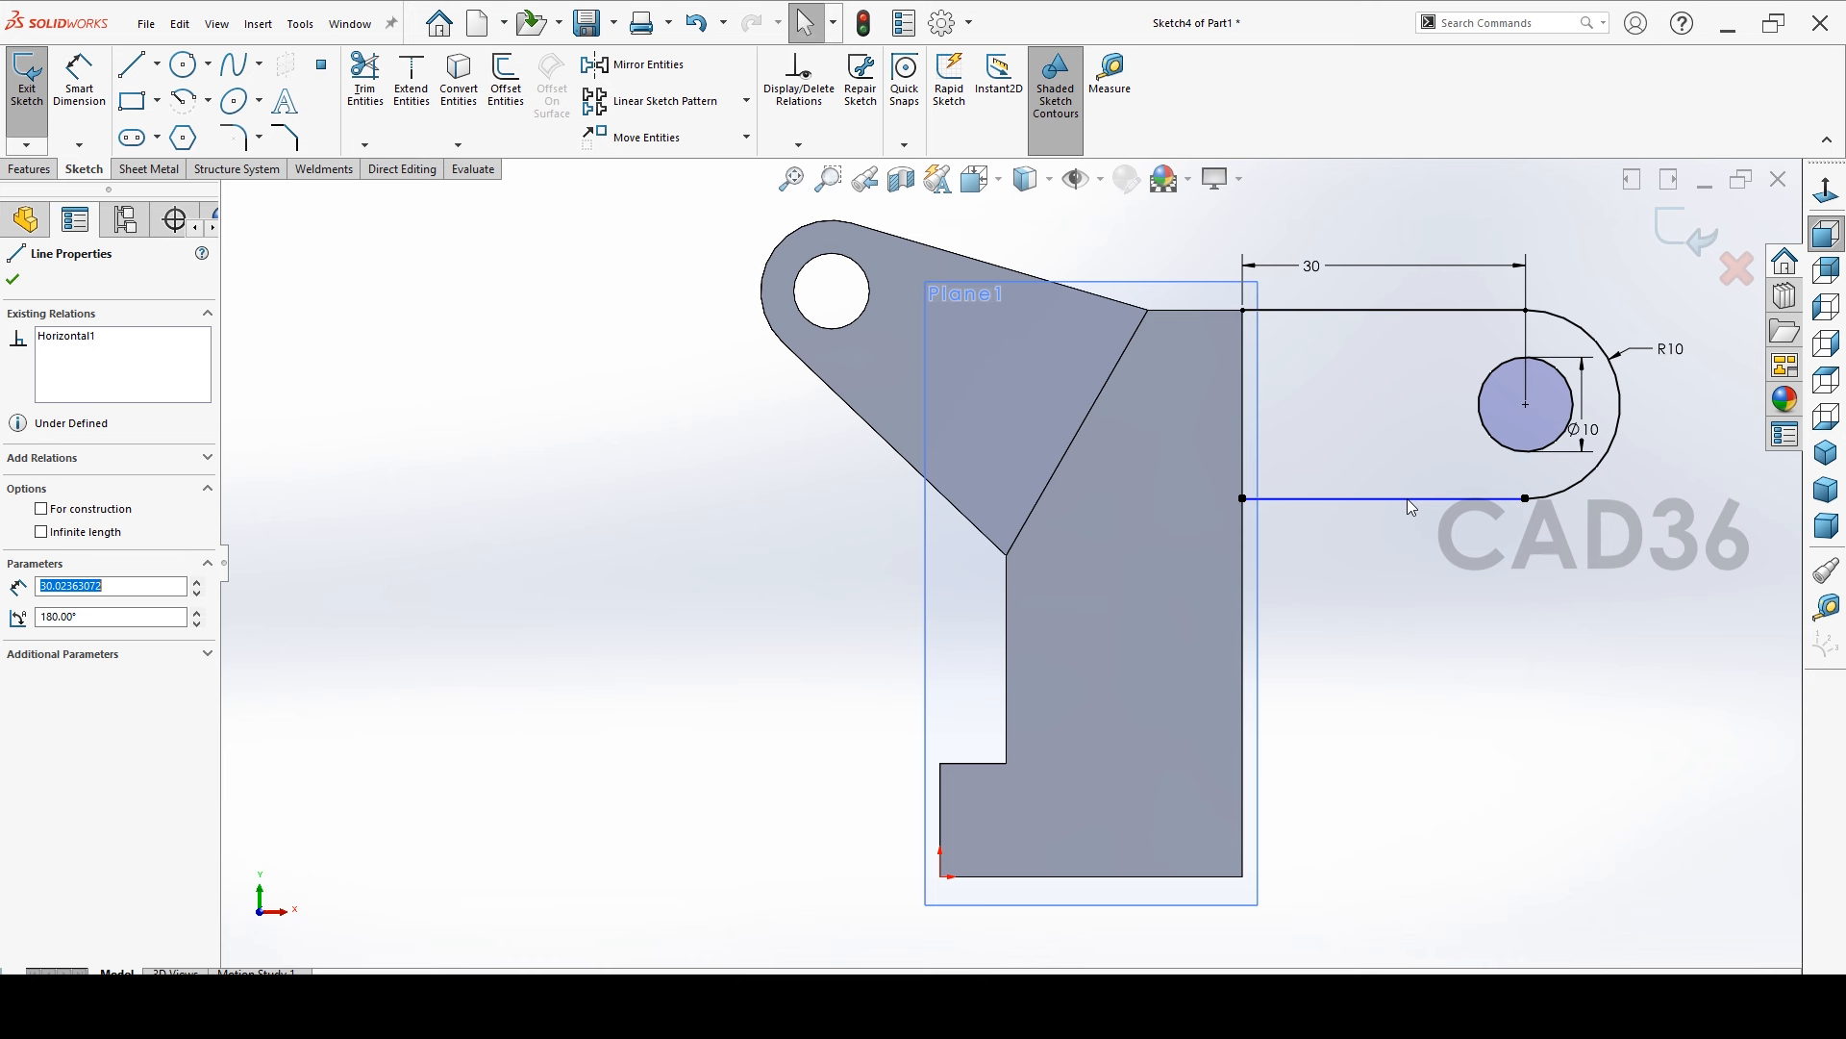
key(Escape)
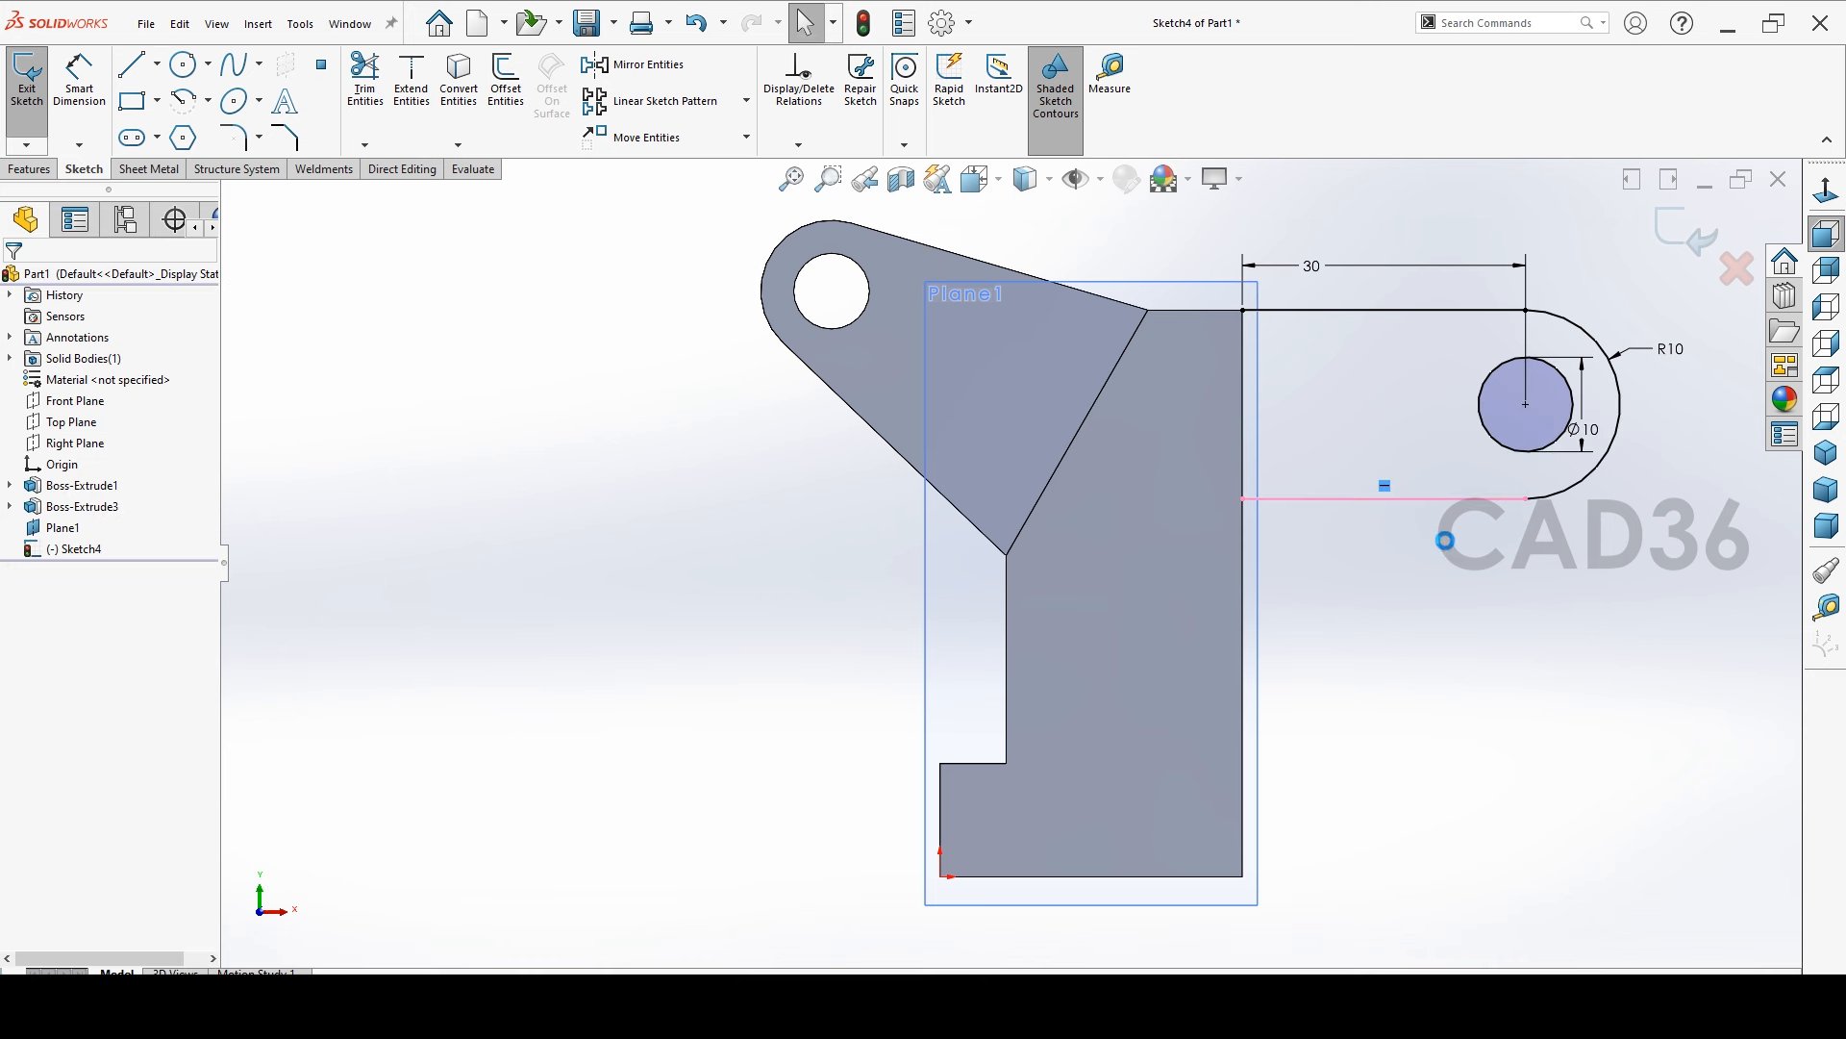
drag(1242, 500, 1244, 542)
click(1442, 589)
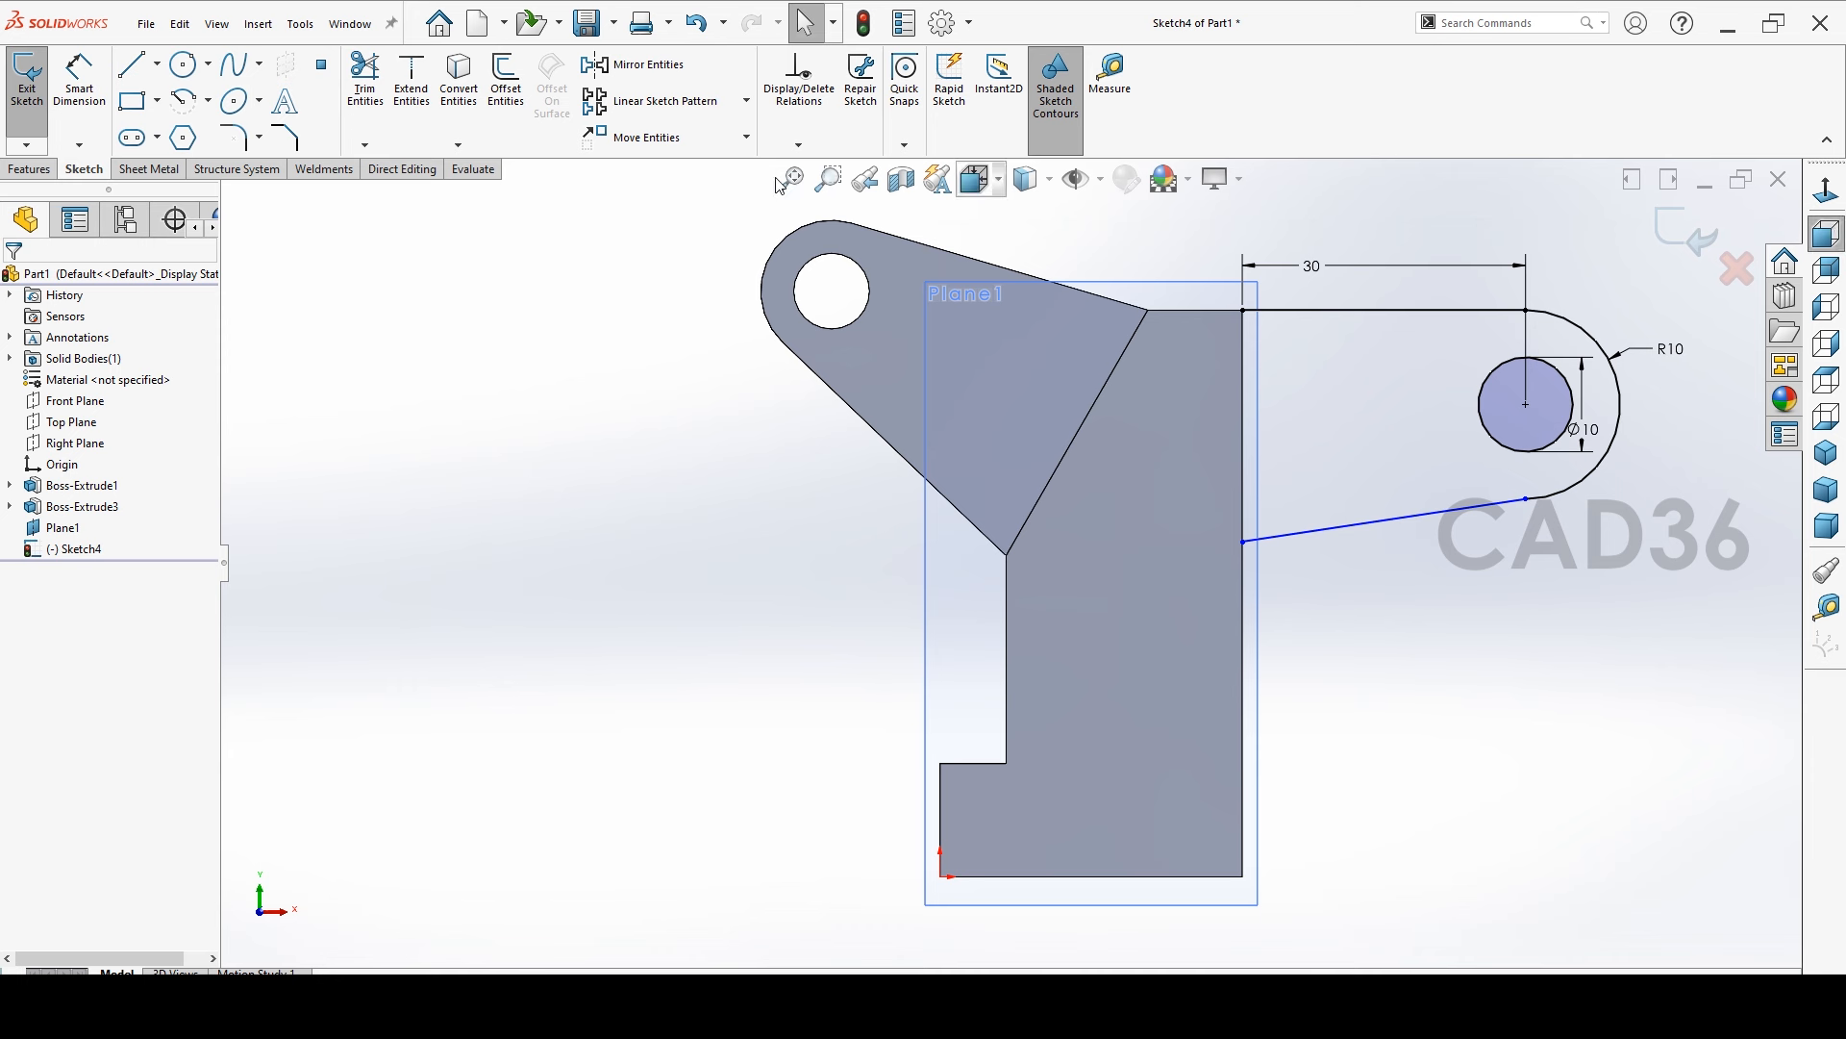
Dimension the vertical distance between the upper corner and the lower line's inner endpoint at 26 mm
click(79, 79)
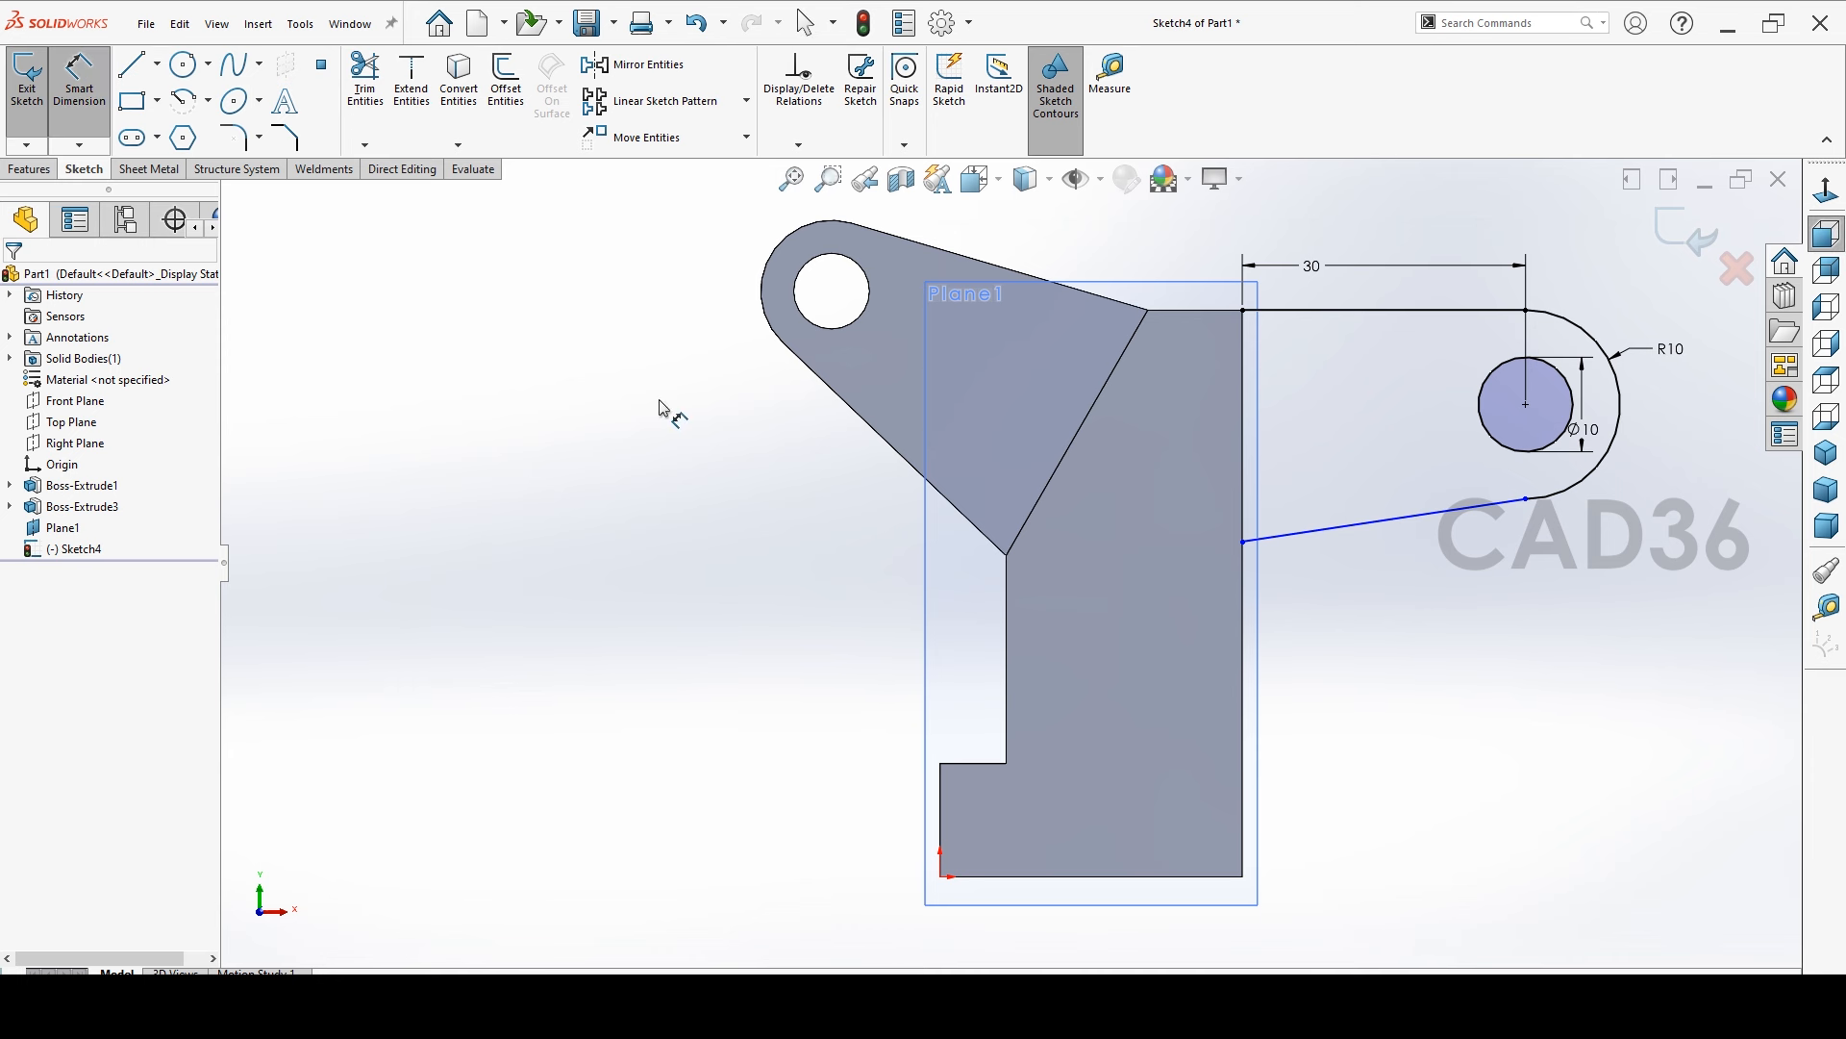
click(1244, 540)
click(1244, 310)
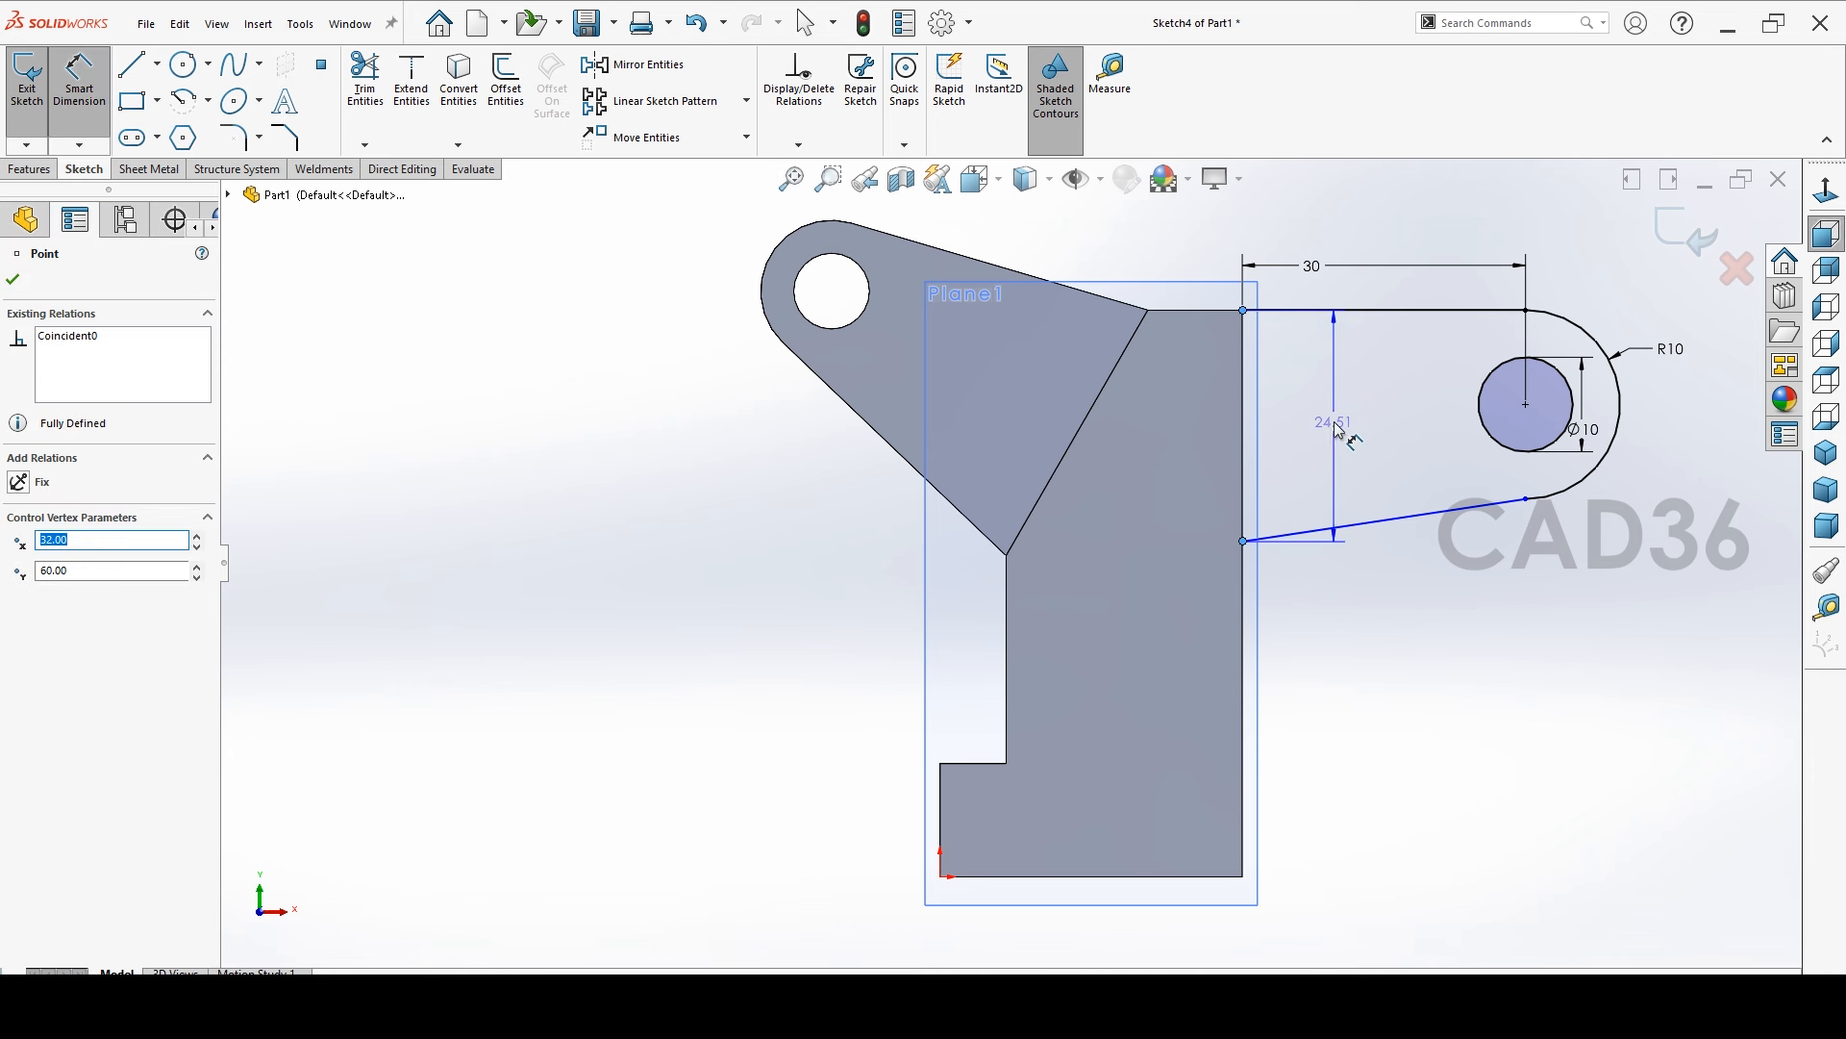
click(1334, 423)
text(26)
key(Return)
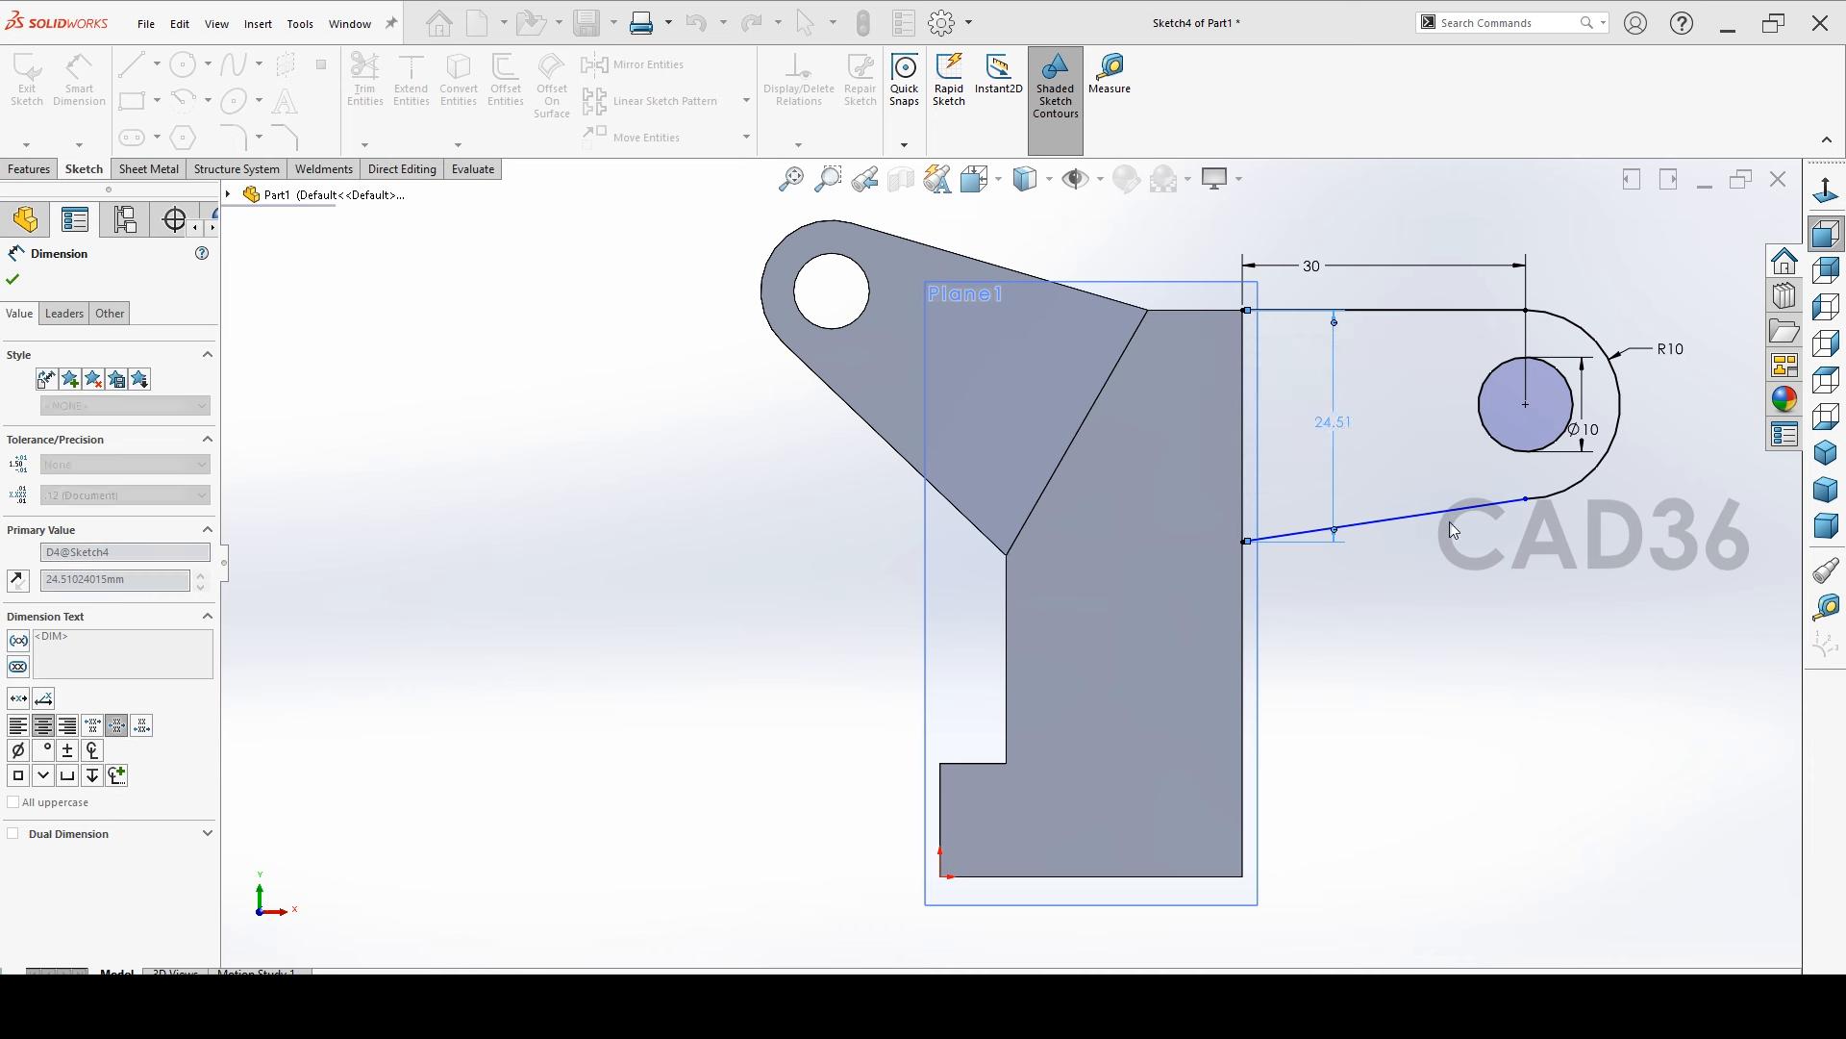
click(1552, 591)
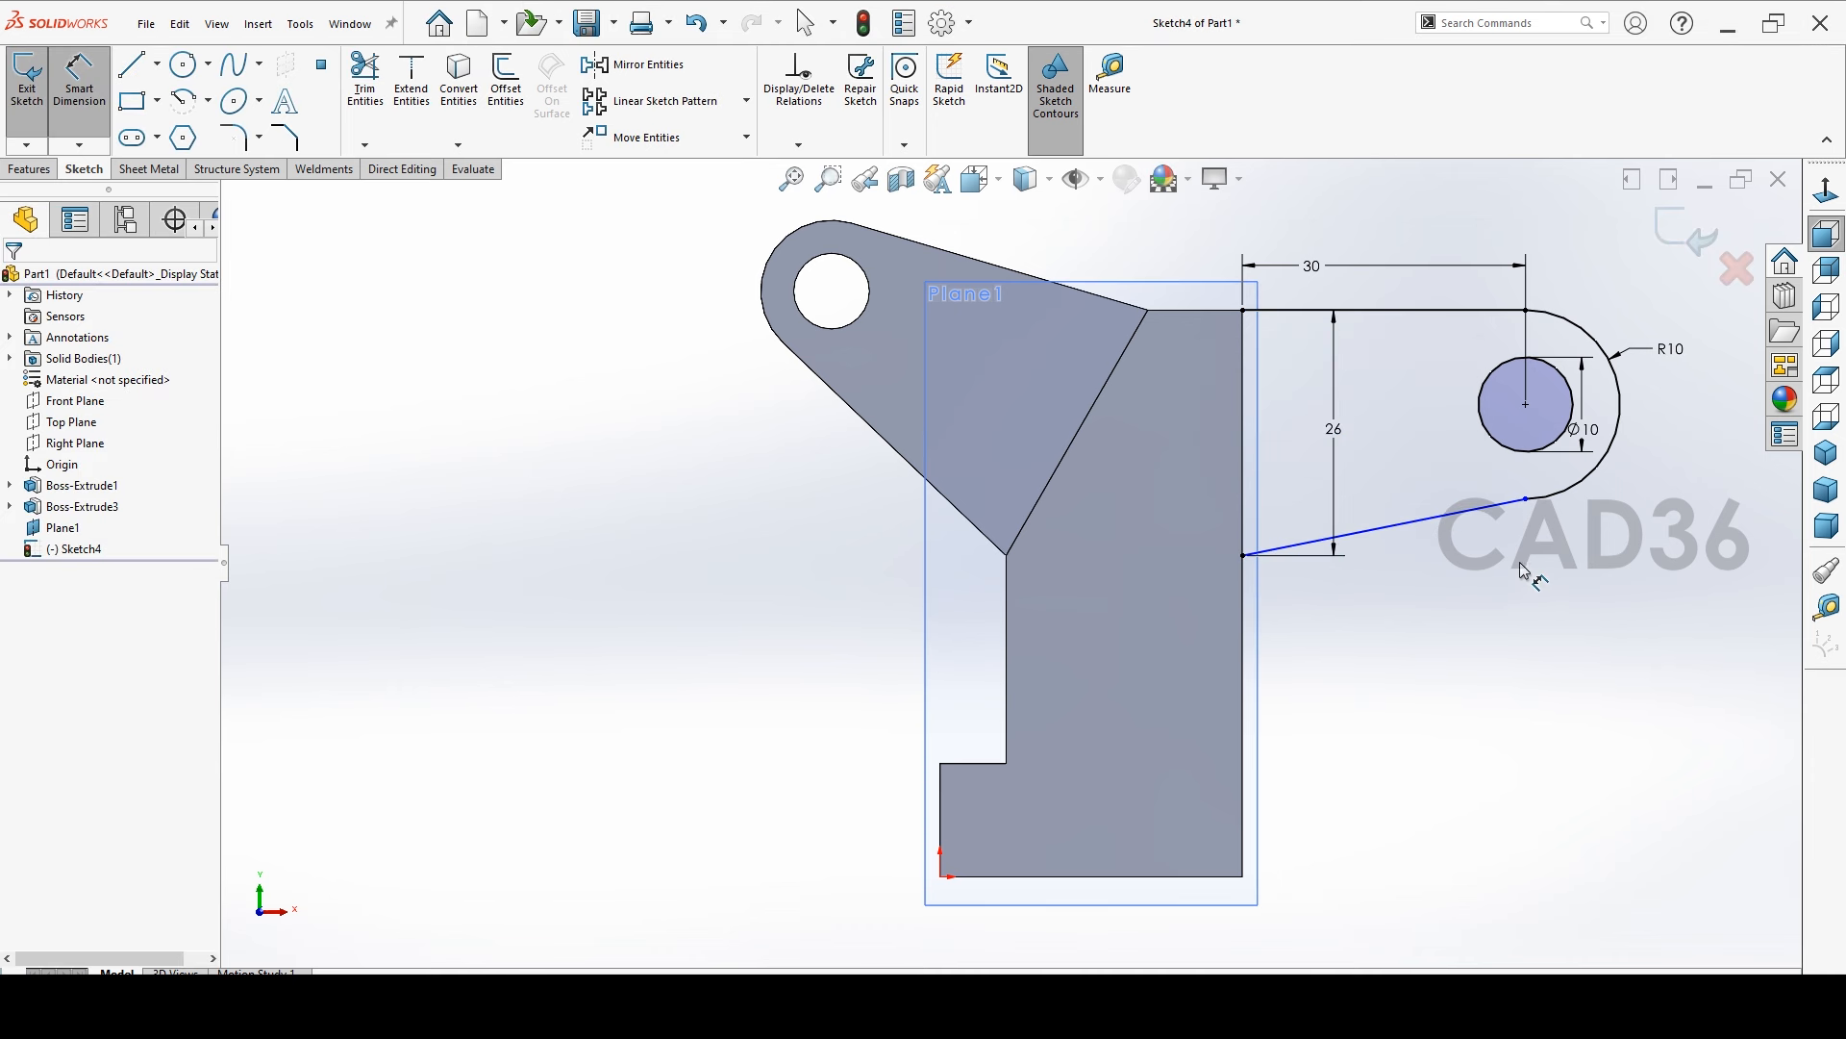
Make the lower line of the lug profile tangent to the R10 end arc
key(Escape)
click(1505, 502)
ctrl+click(1542, 498)
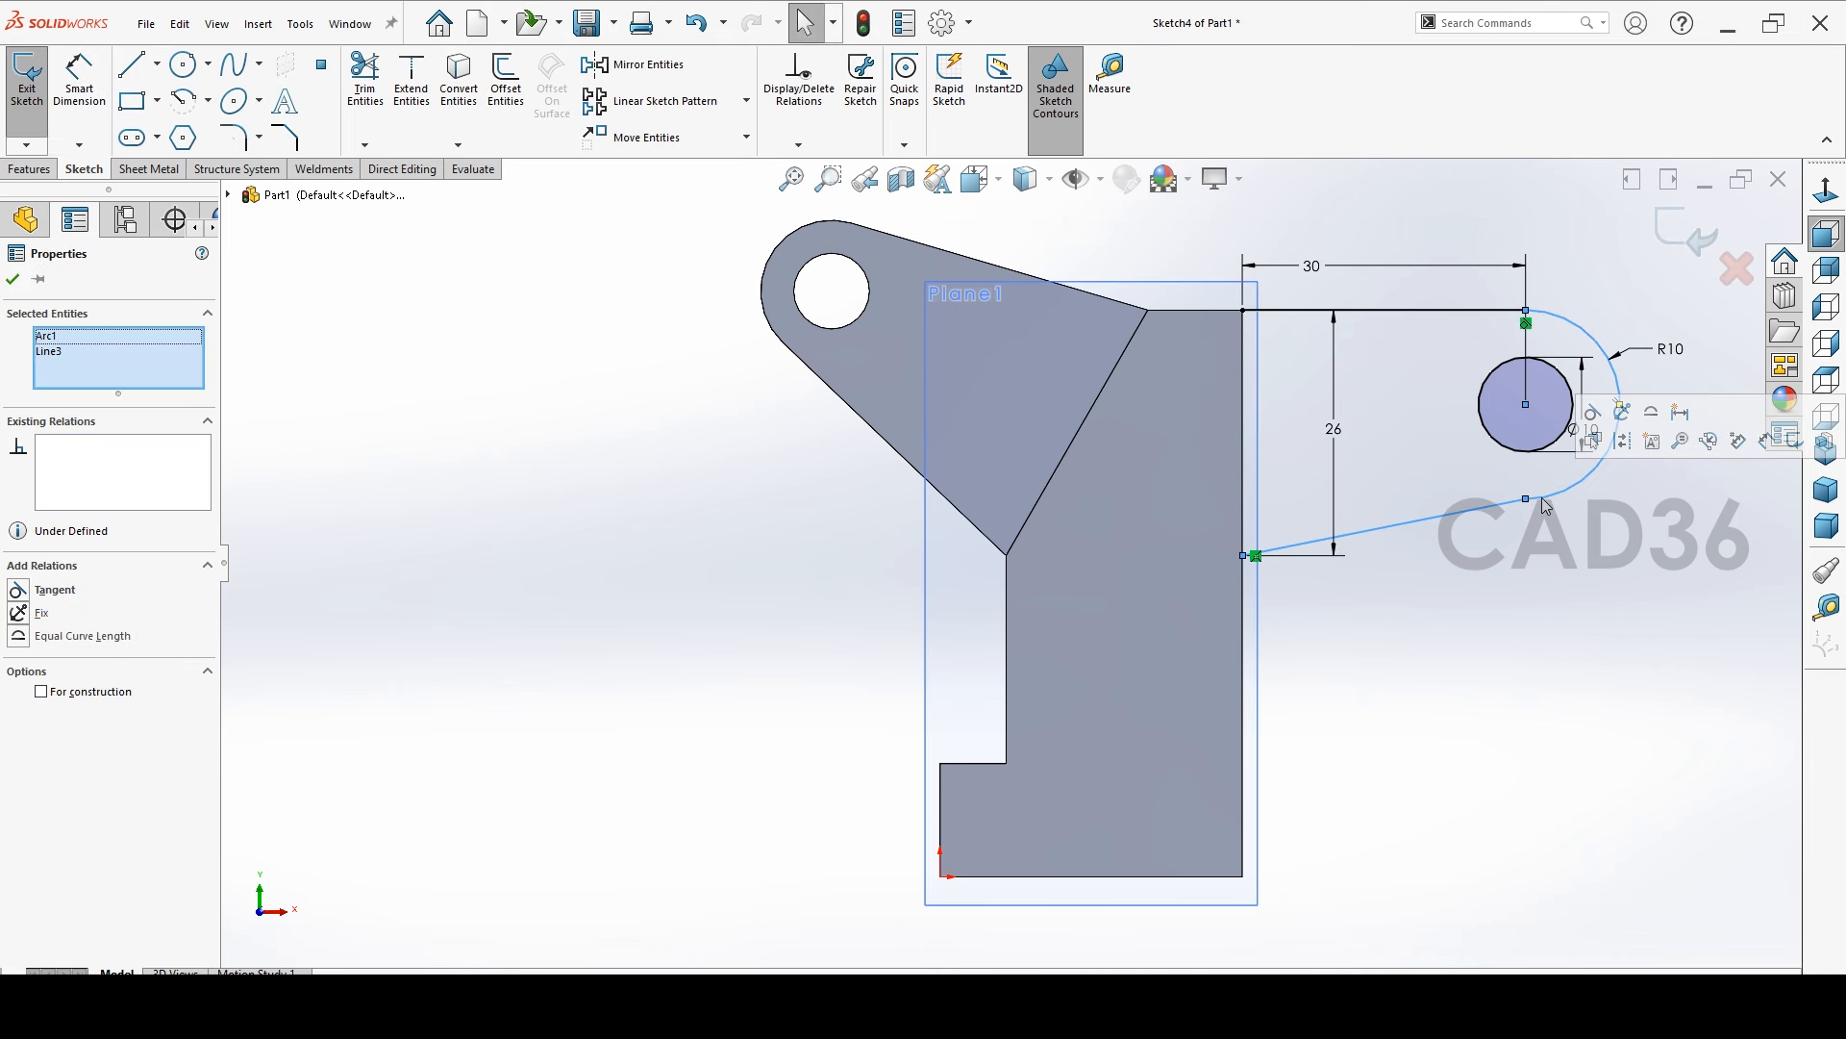
click(43, 588)
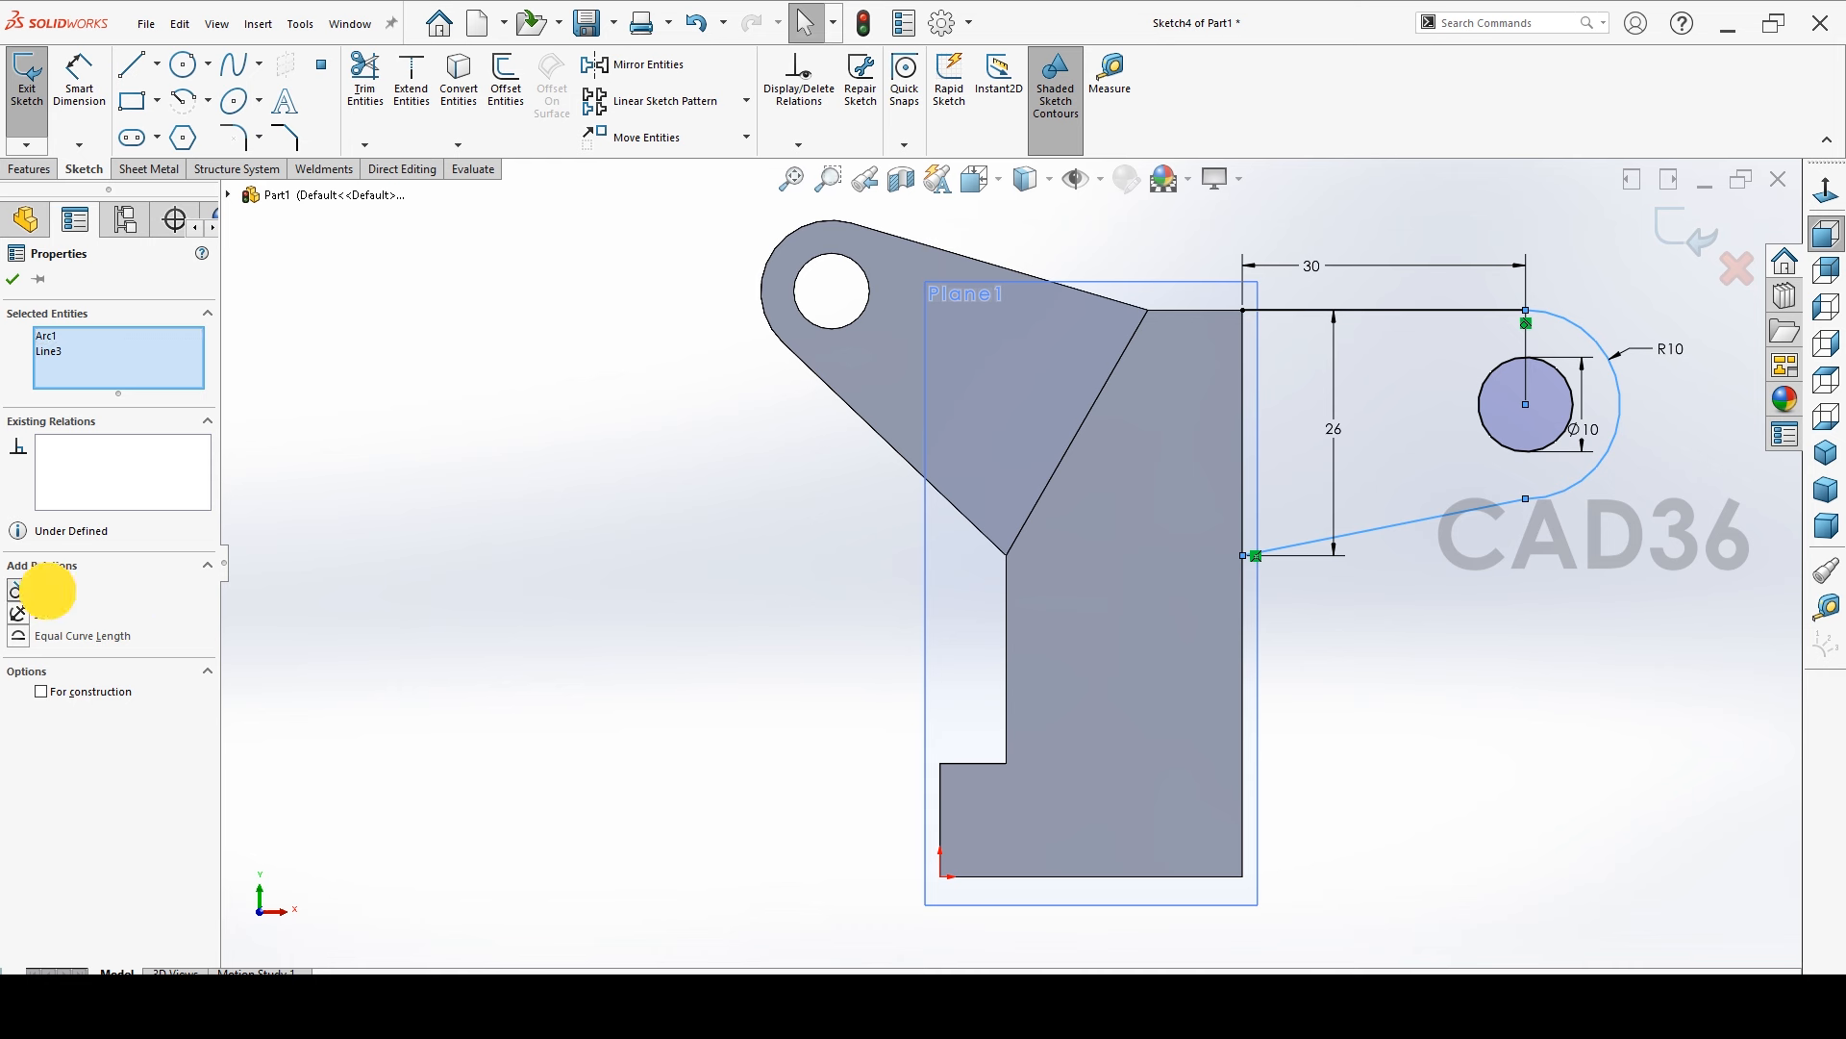
click(525, 562)
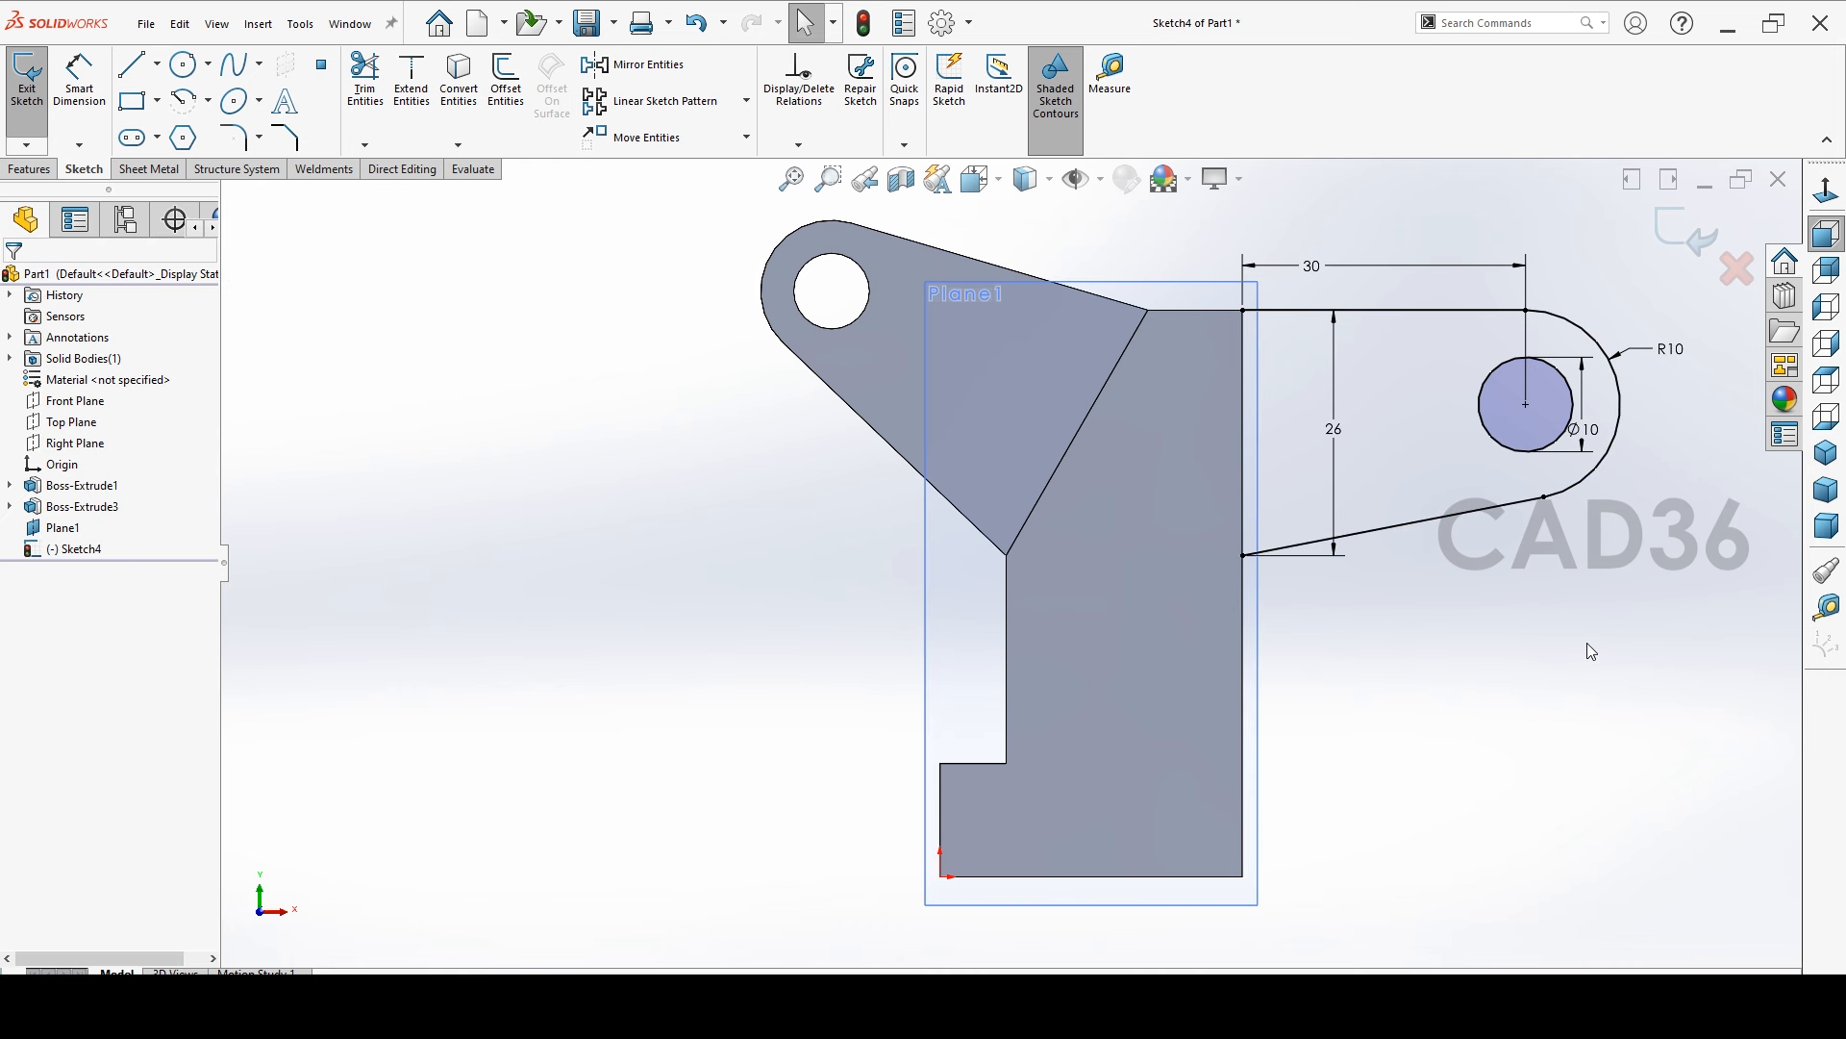
Try to extrude the open lug profile 10 mm in the reversed direction
middle_drag(1508, 590, 1417, 673)
click(29, 168)
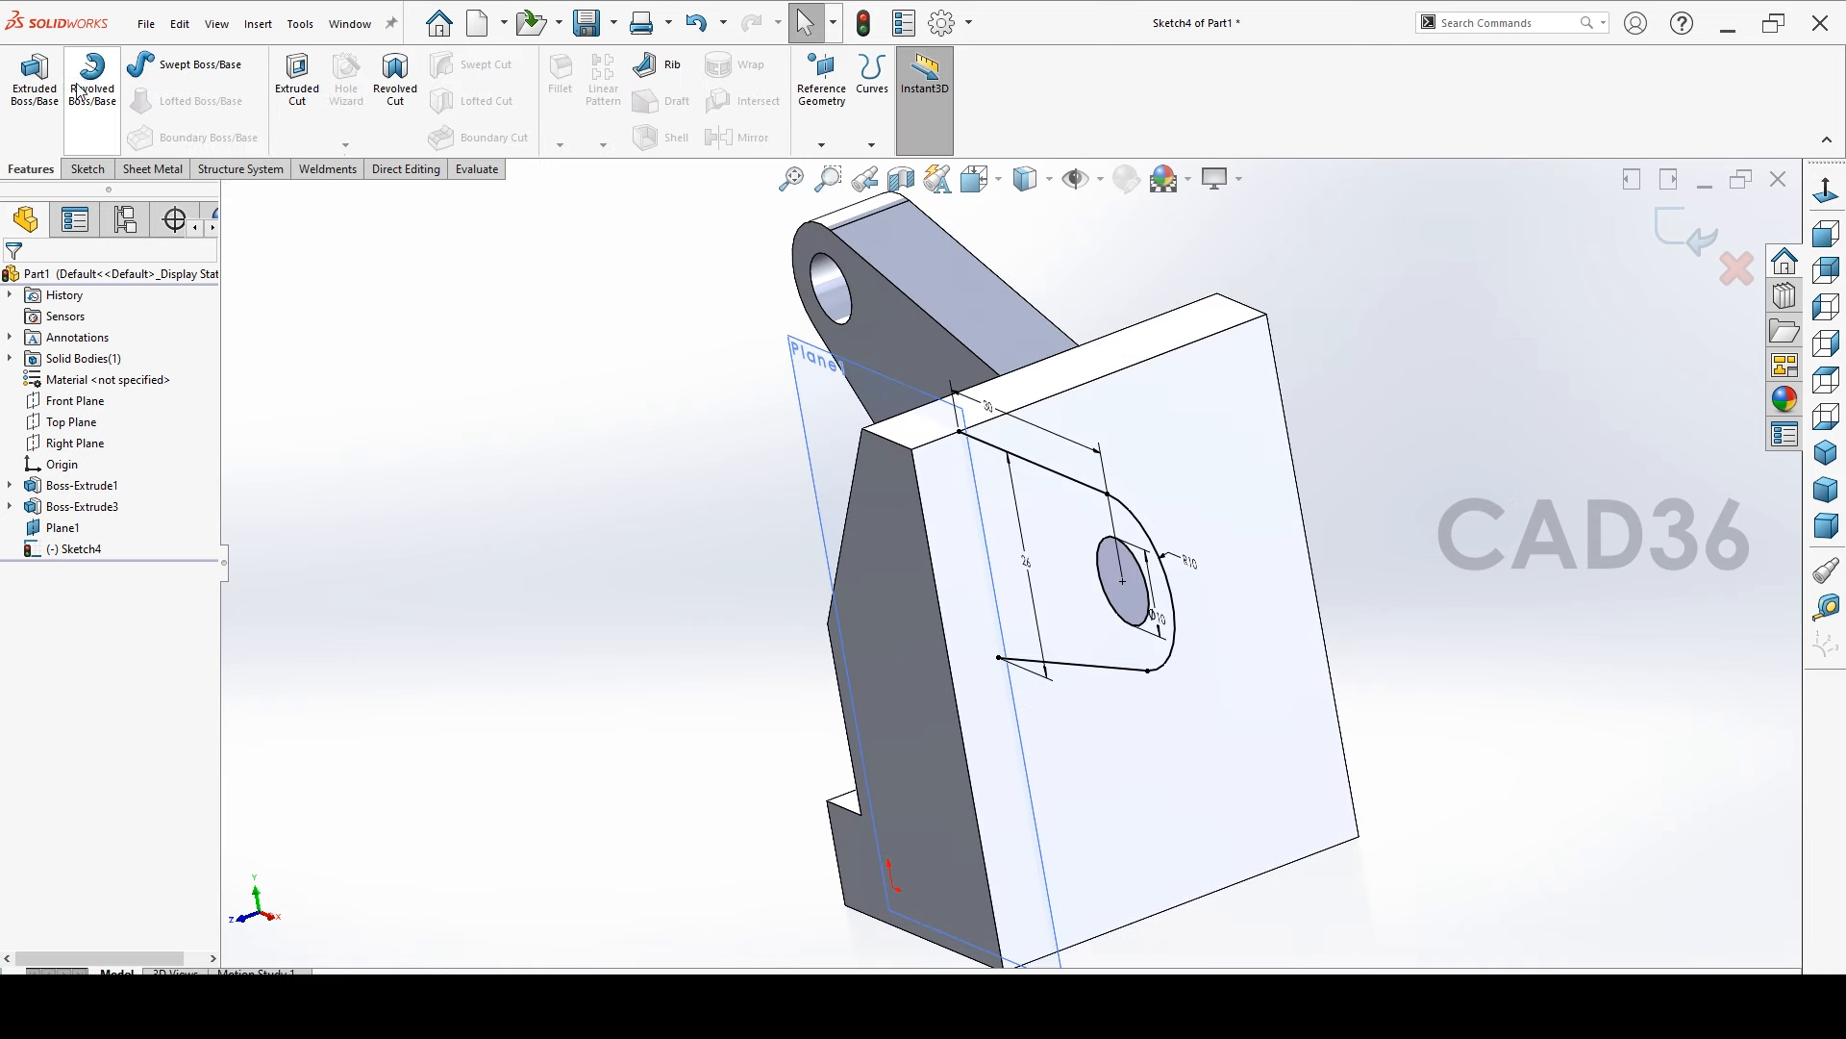
click(51, 126)
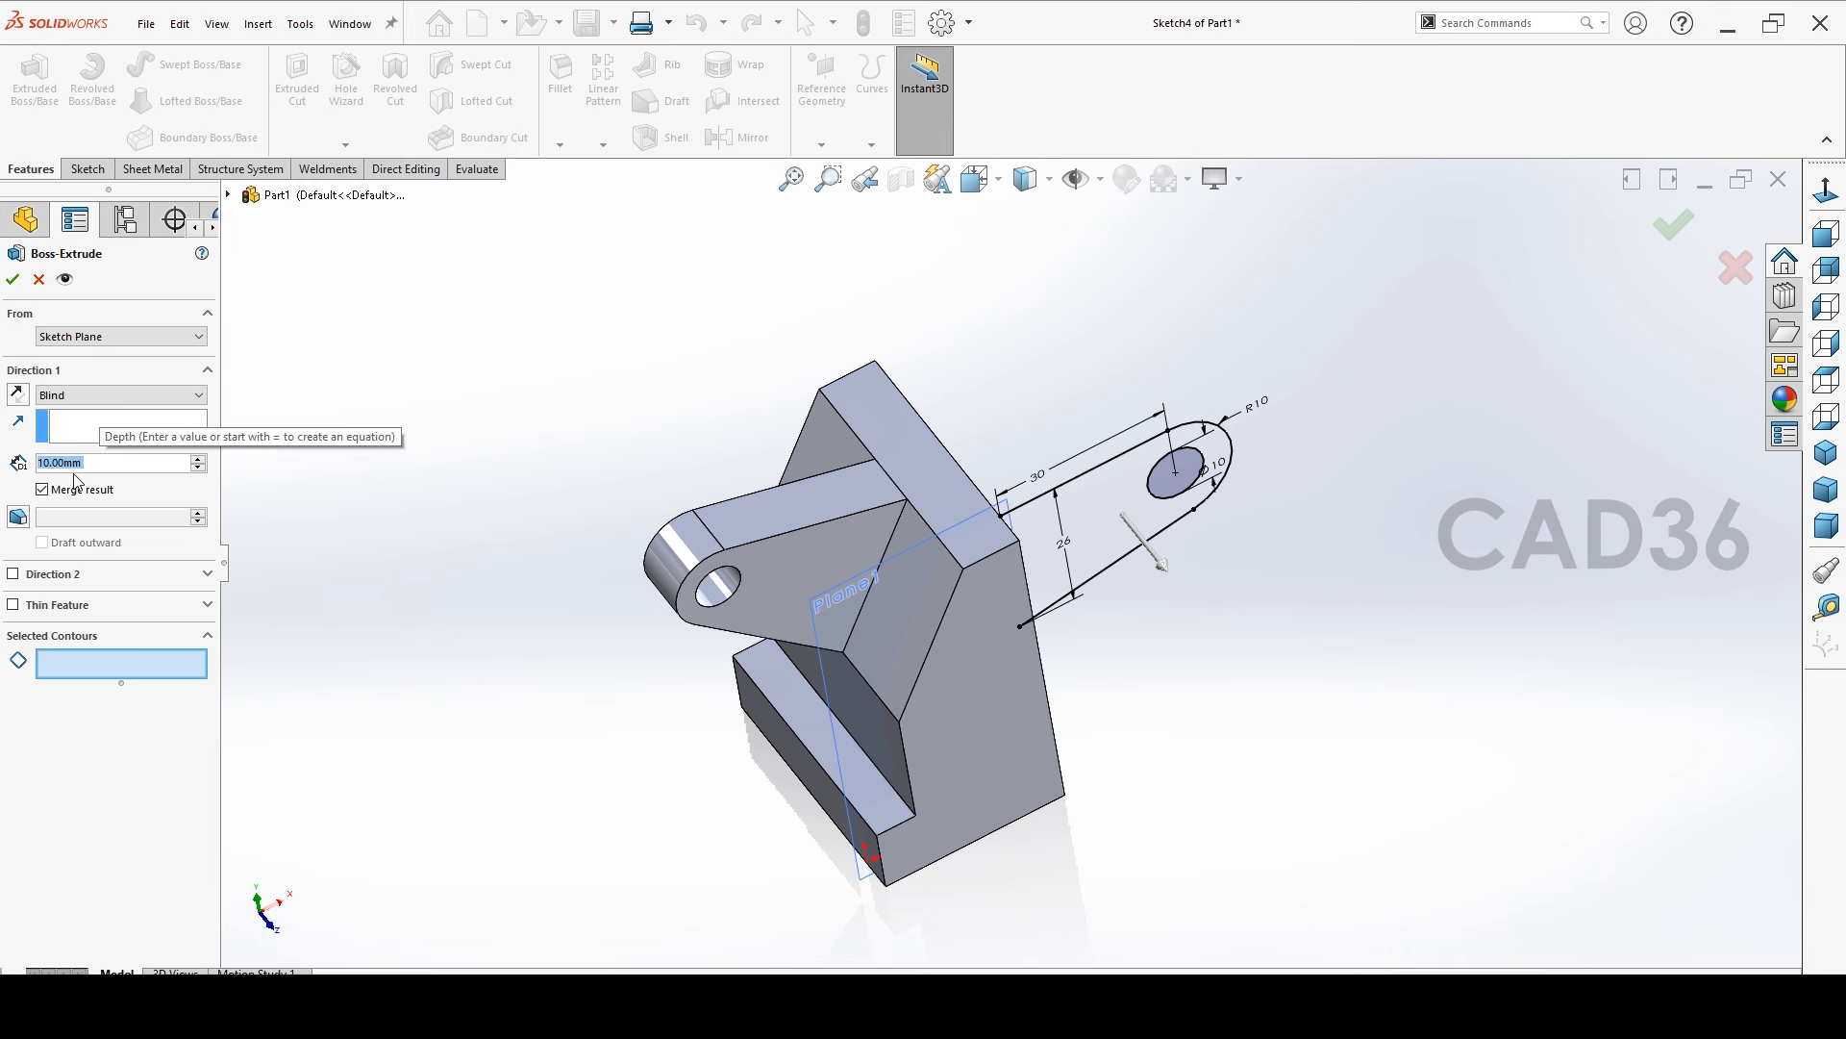
click(17, 395)
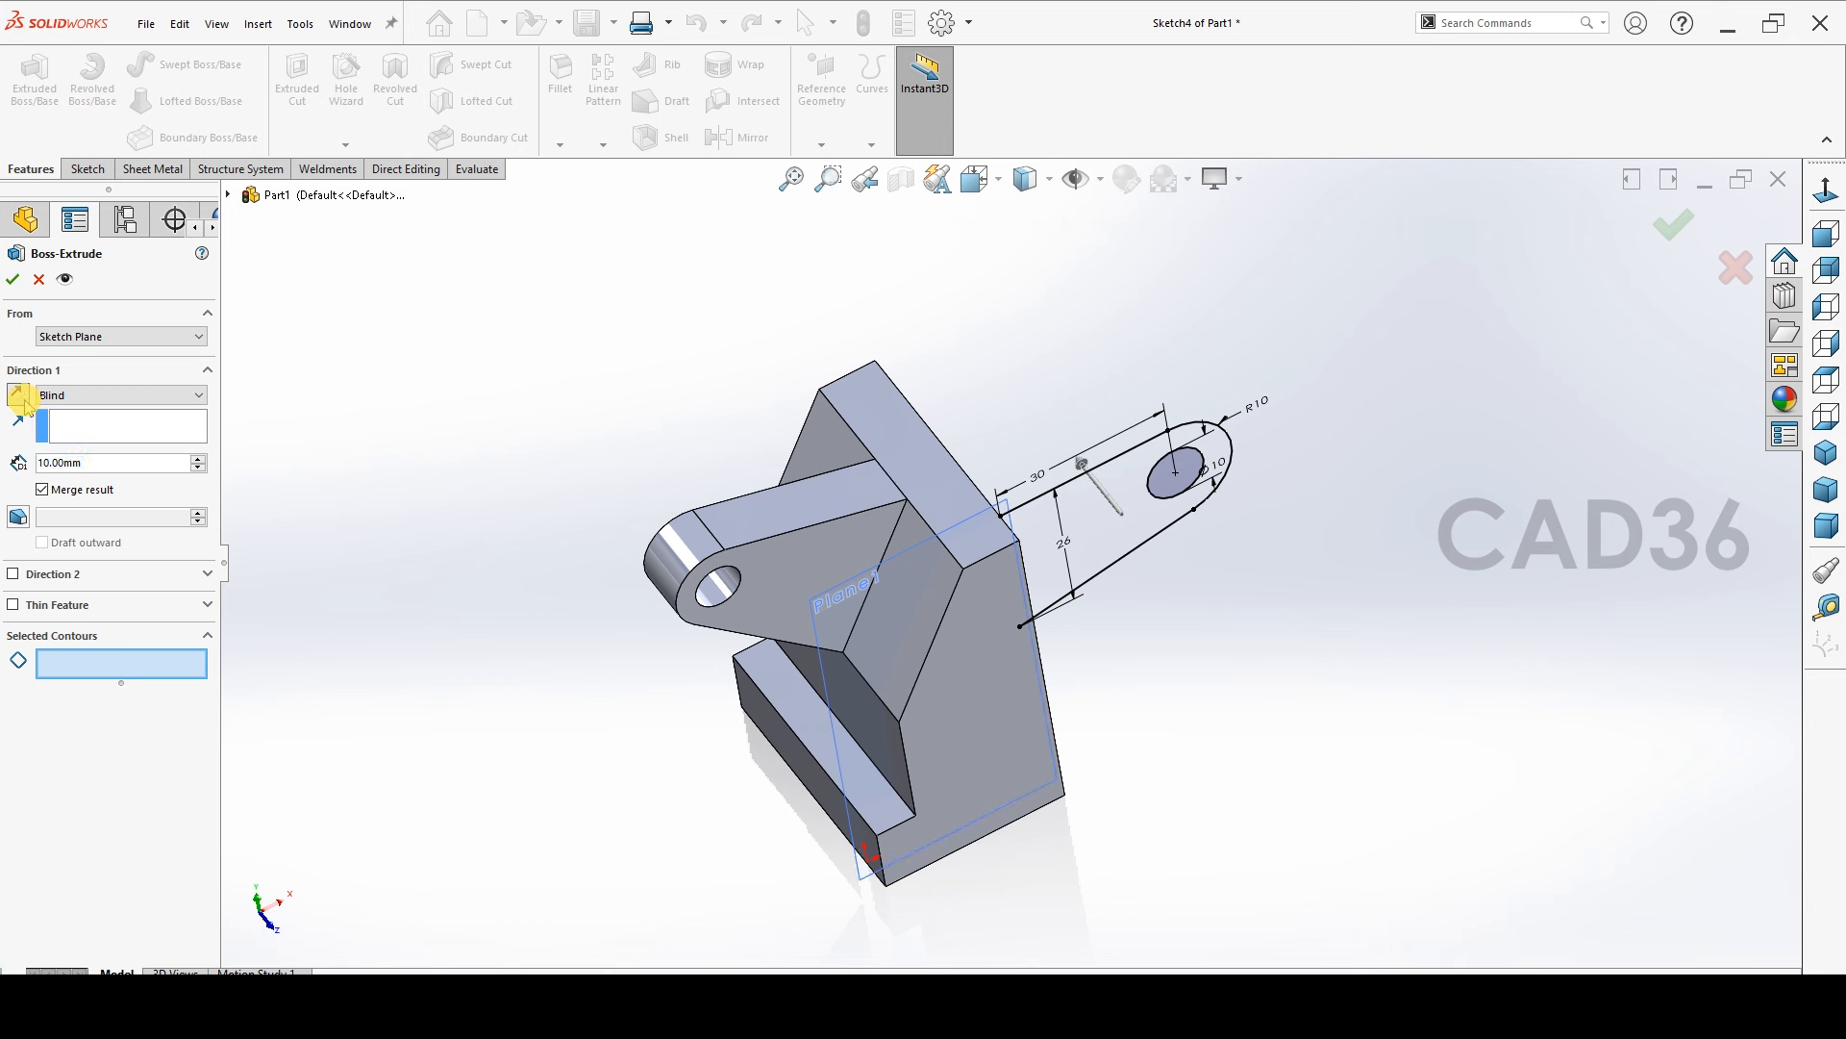
click(13, 280)
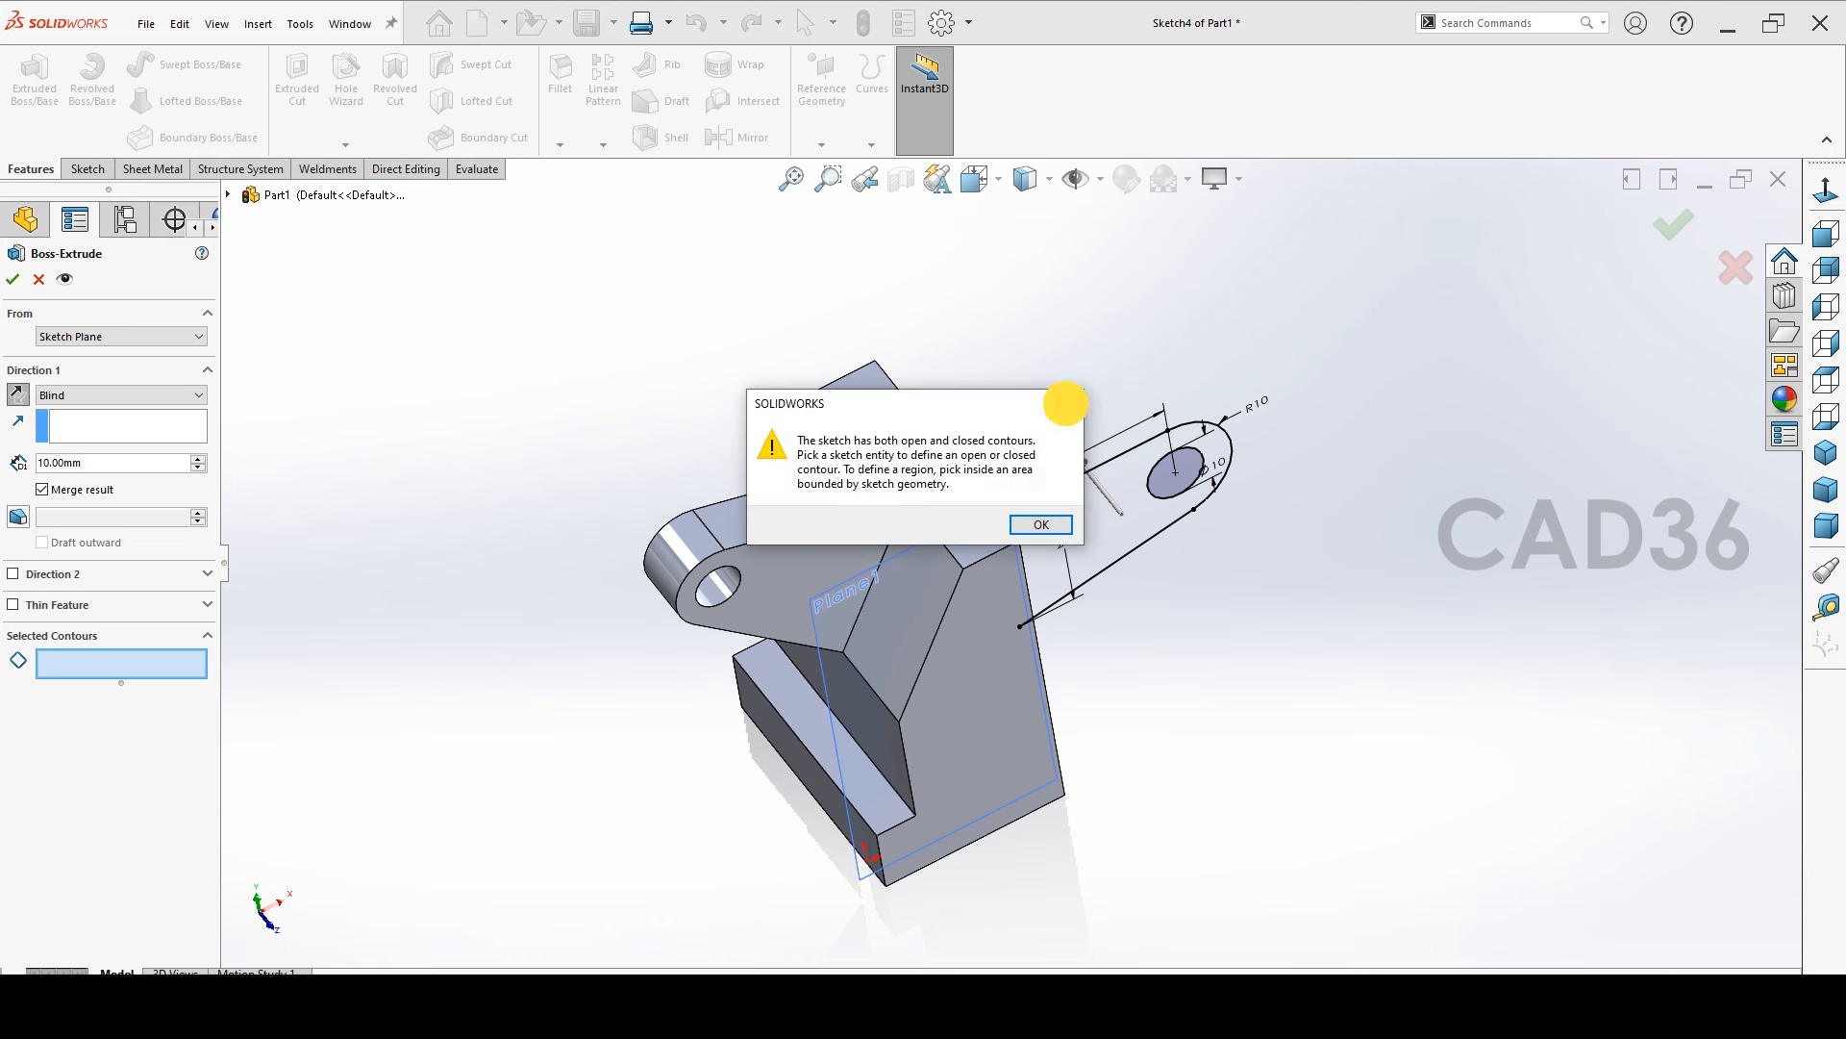
click(1069, 403)
mouse_move(1231, 678)
middle_down()
mouse_move(1169, 738)
mouse_move(987, 630)
middle_up()
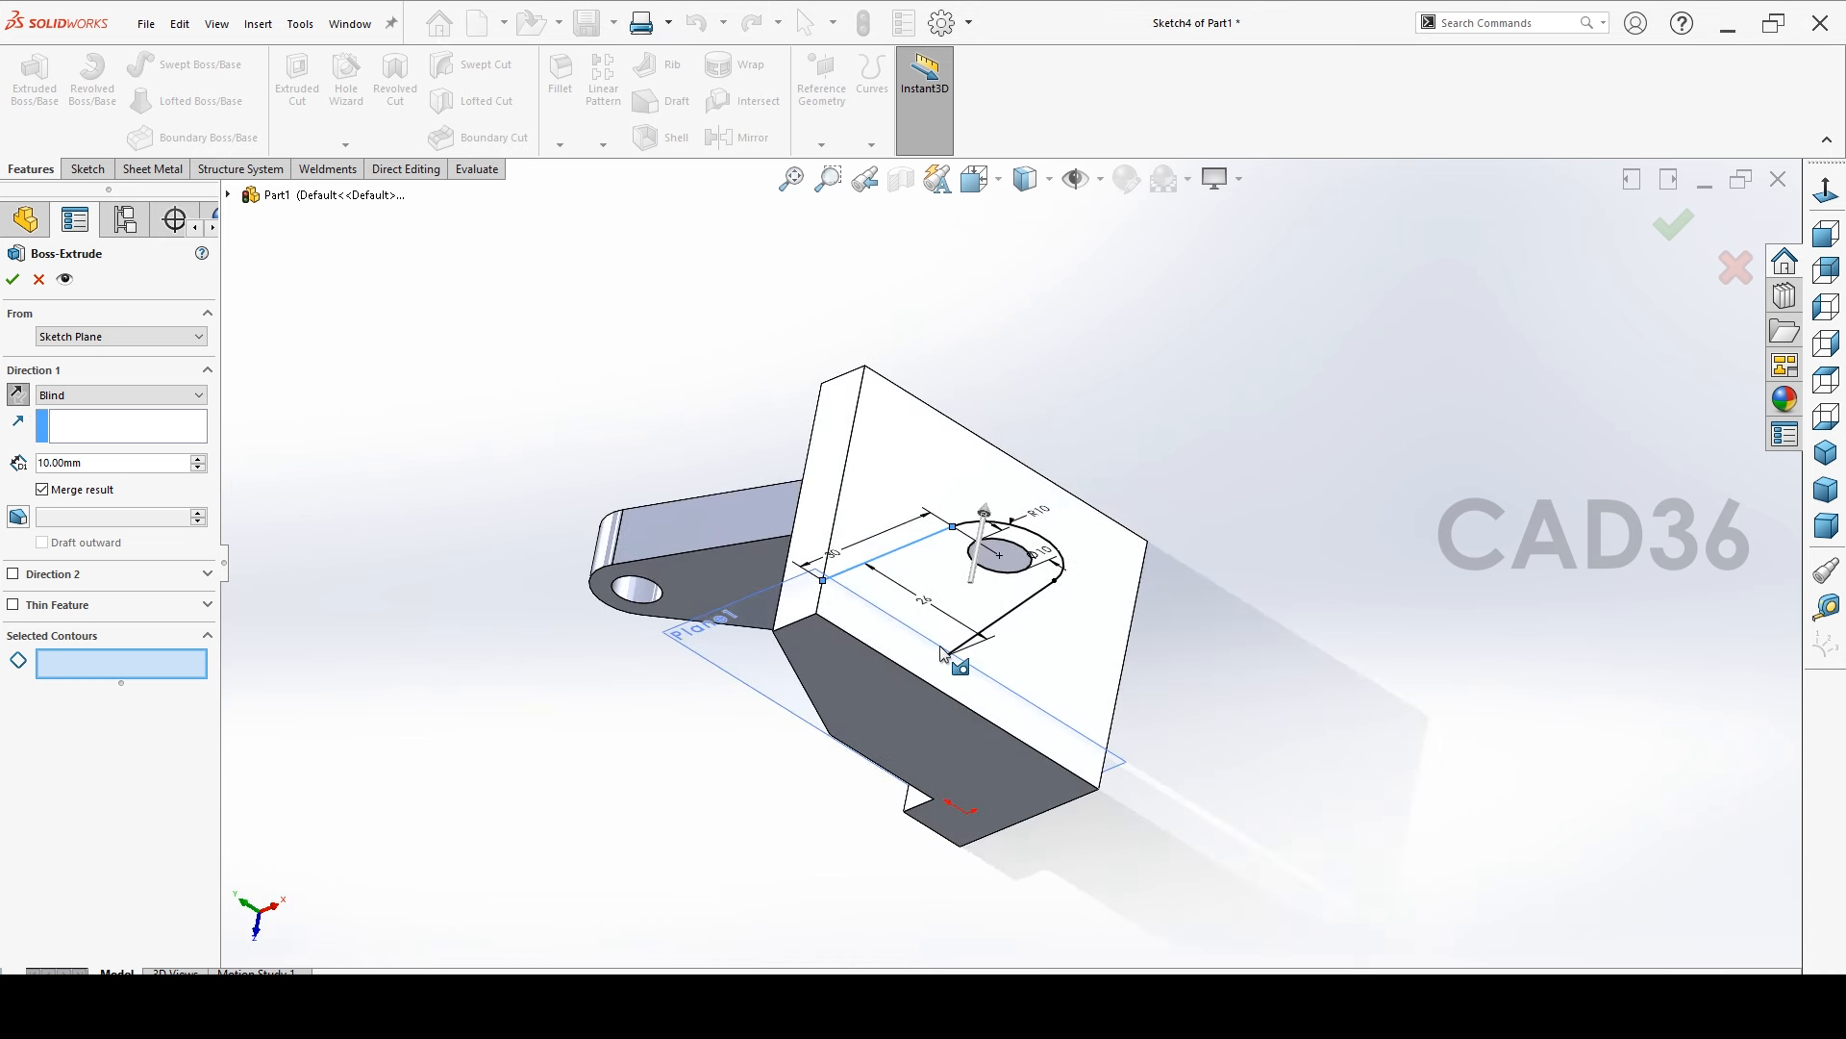
click(38, 281)
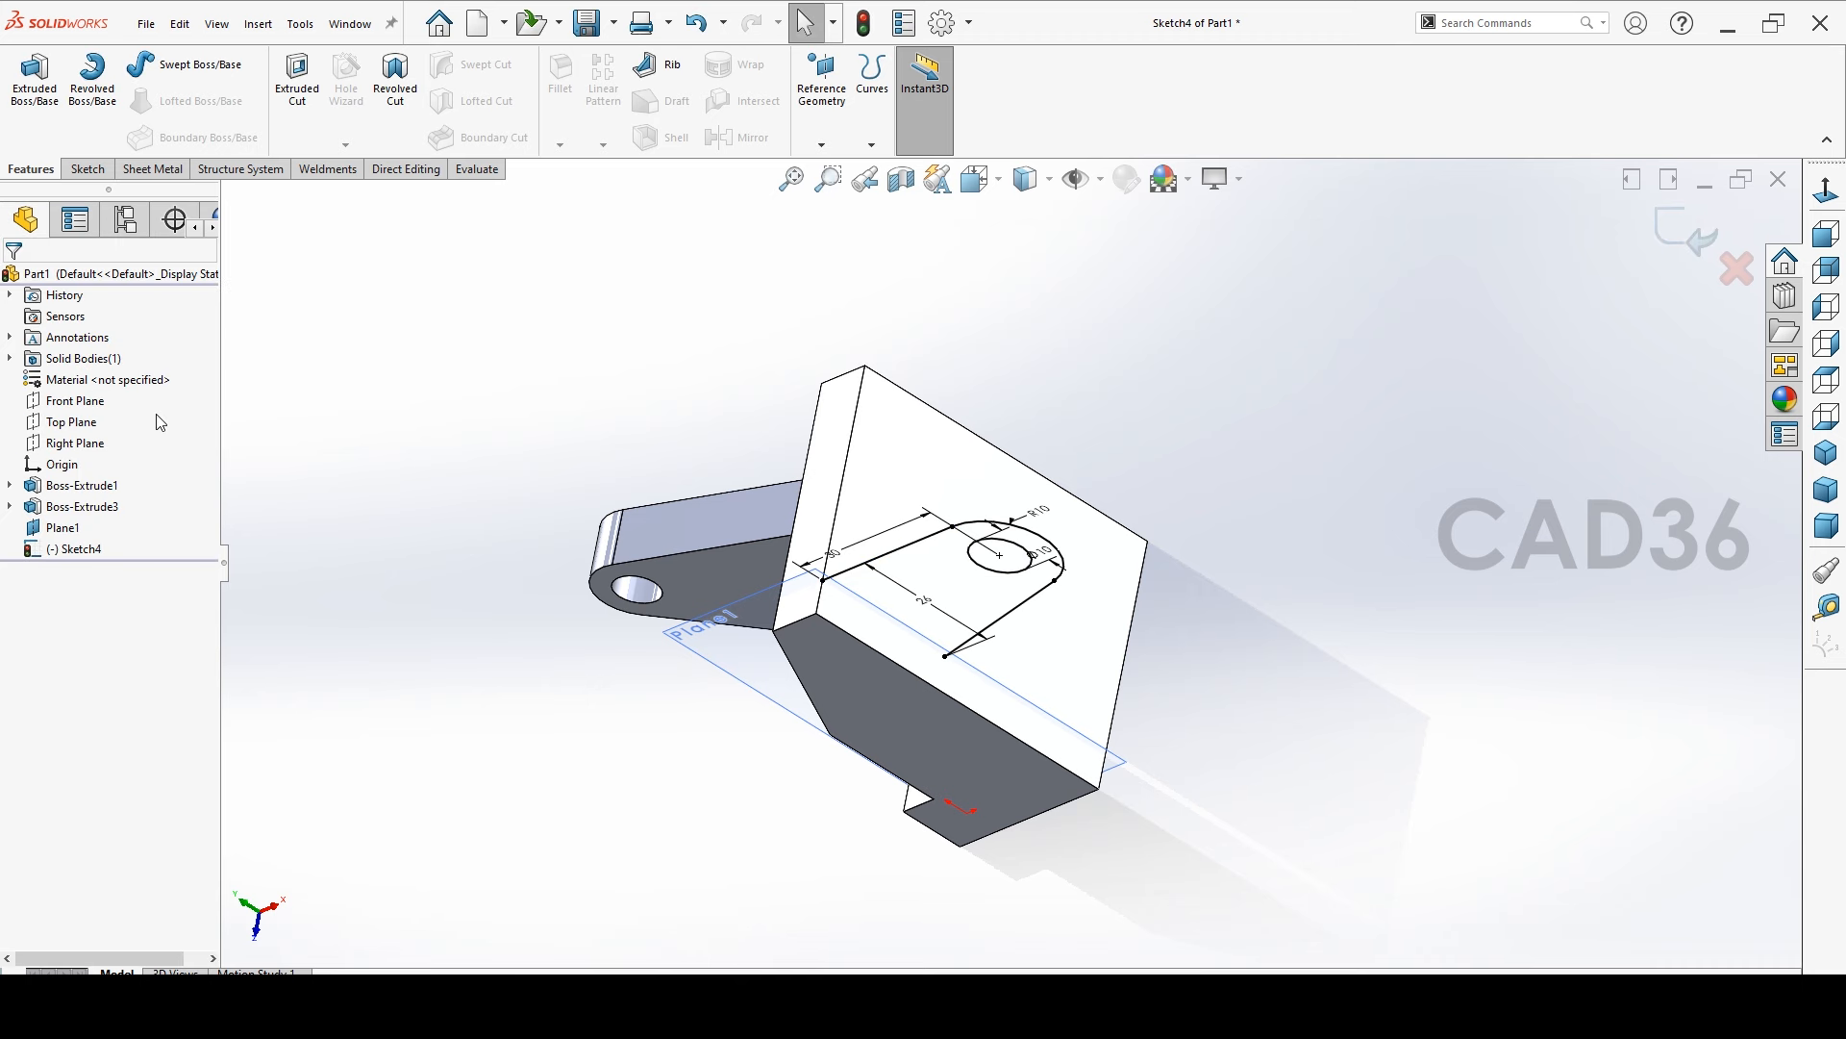
mouse_move(420, 523)
middle_down()
mouse_move(474, 420)
mouse_move(482, 441)
middle_up()
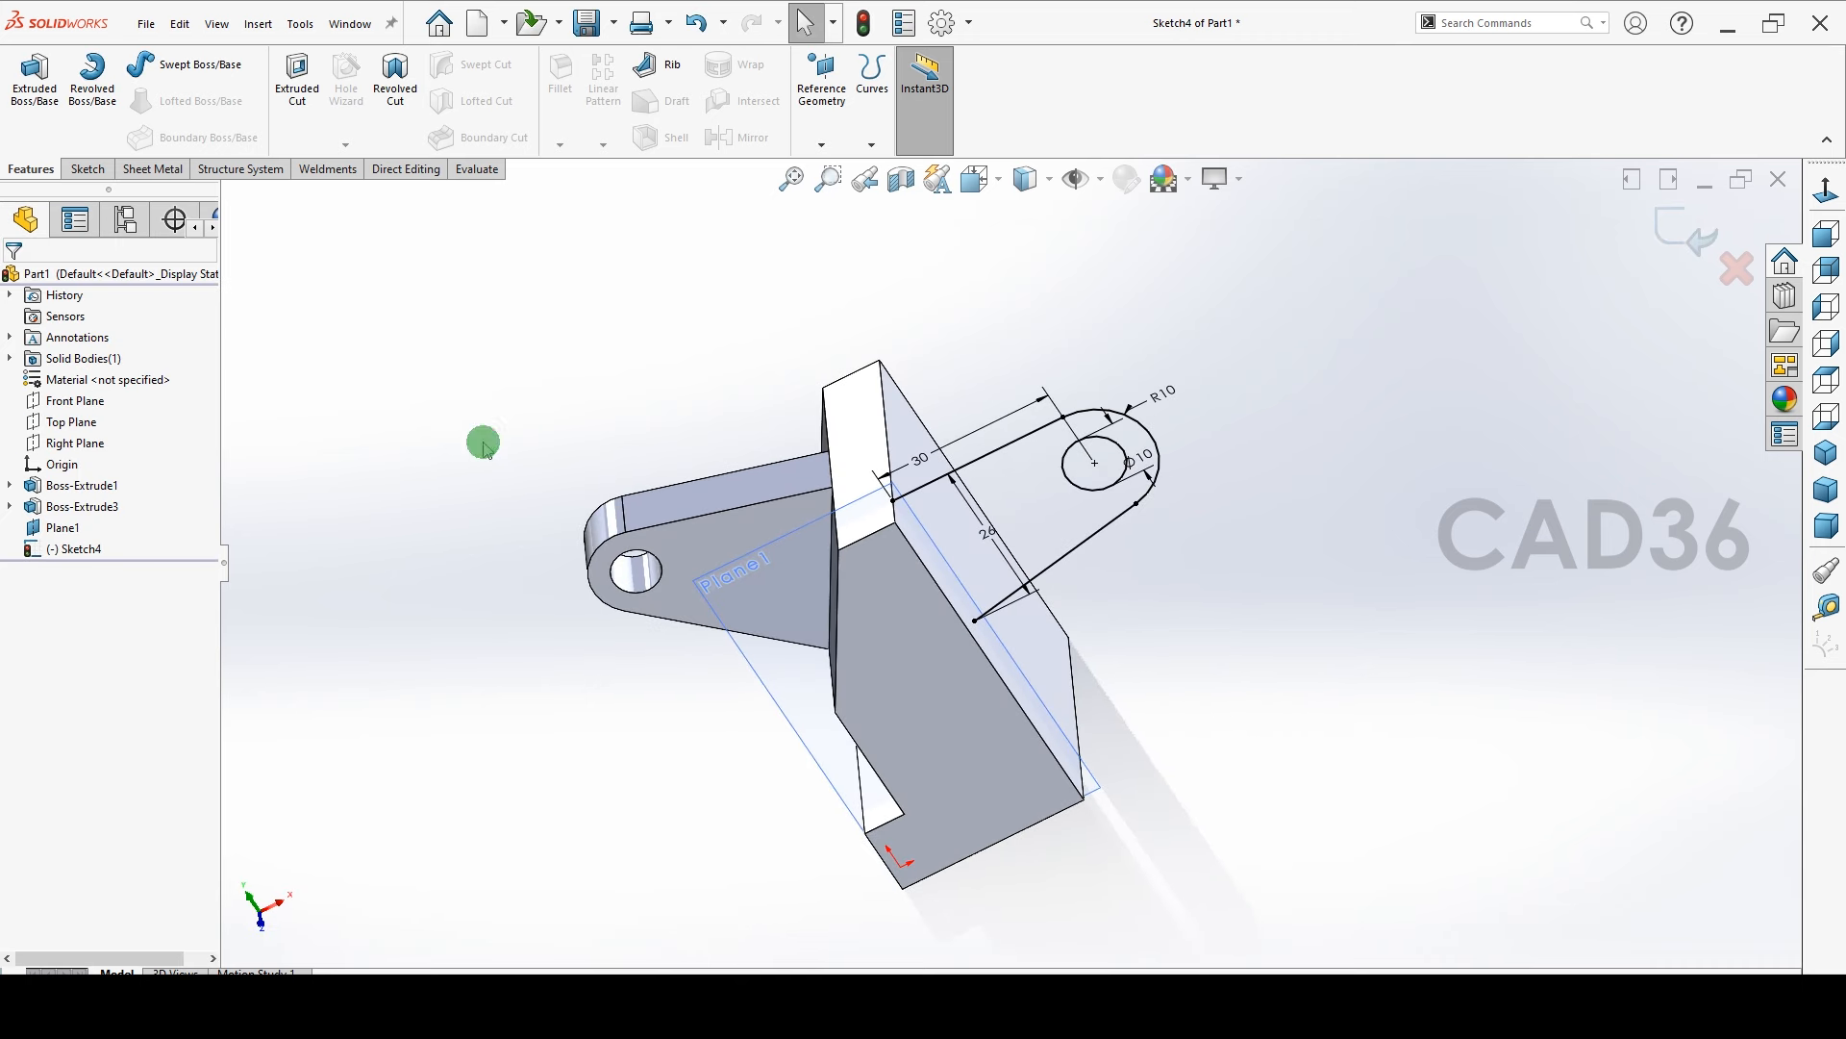
click(93, 173)
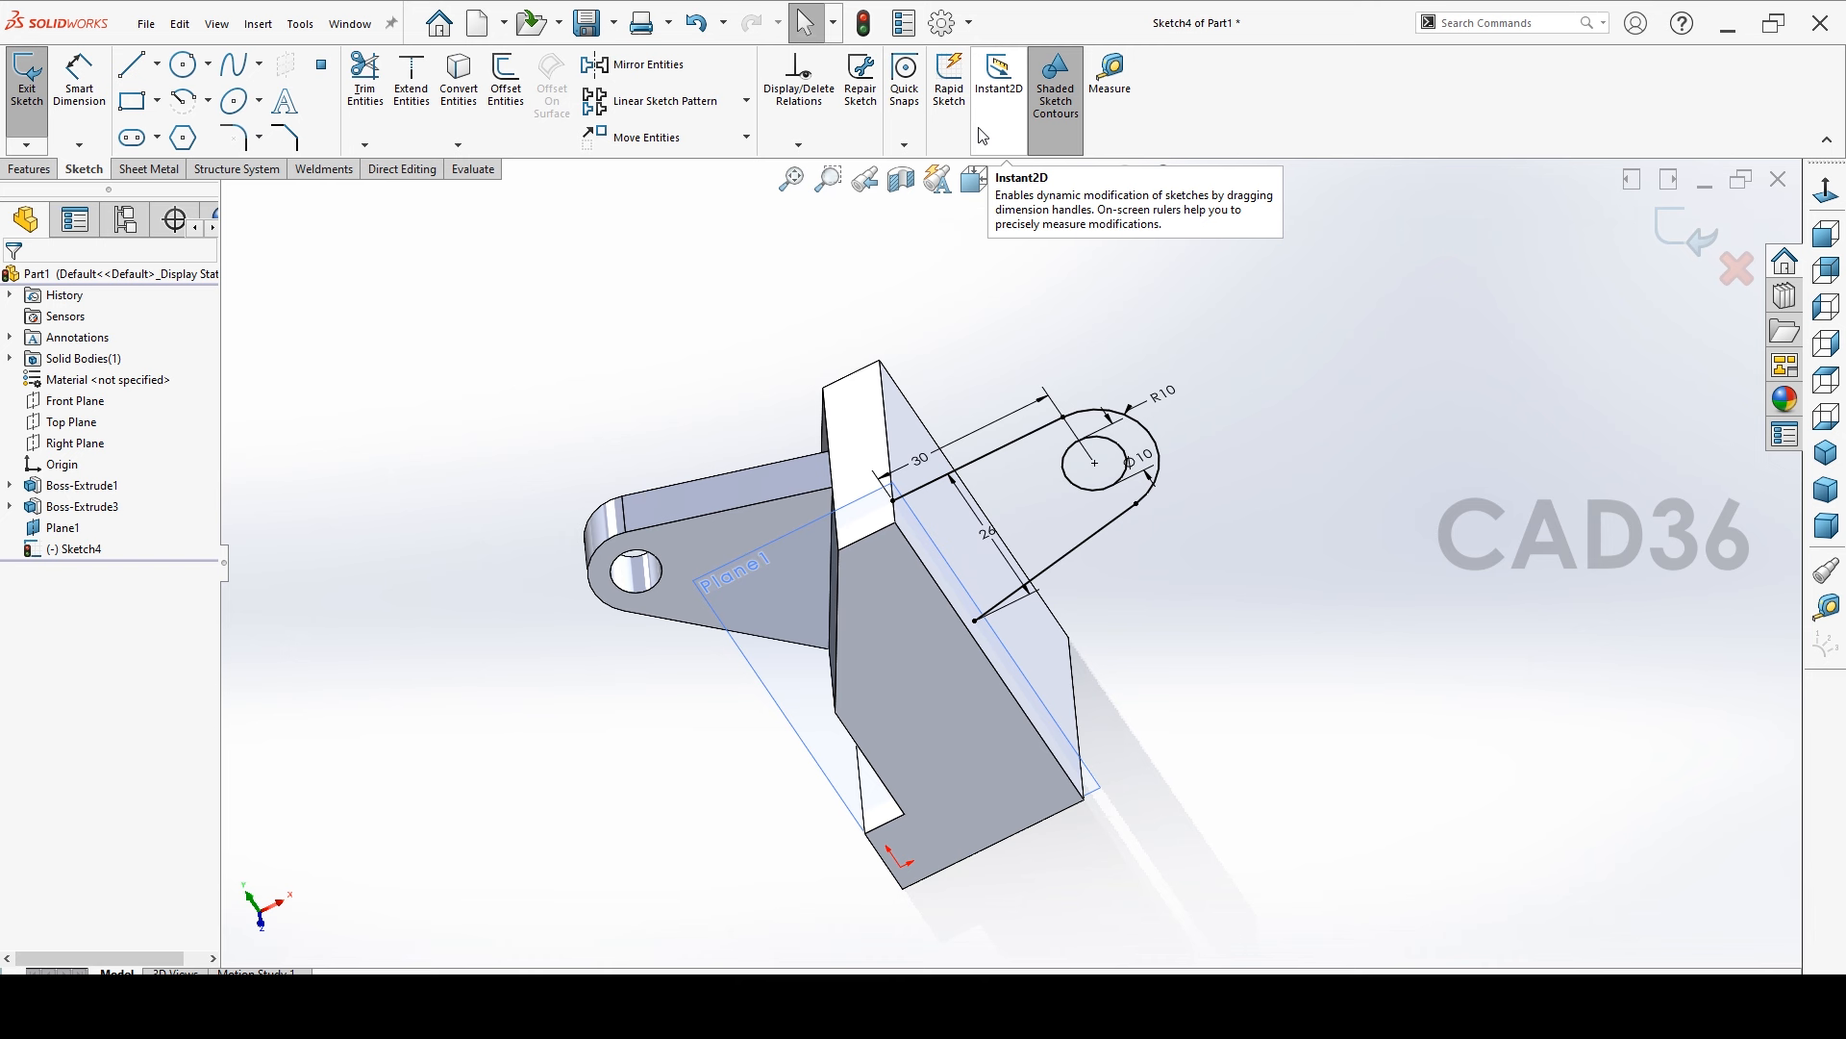
click(798, 144)
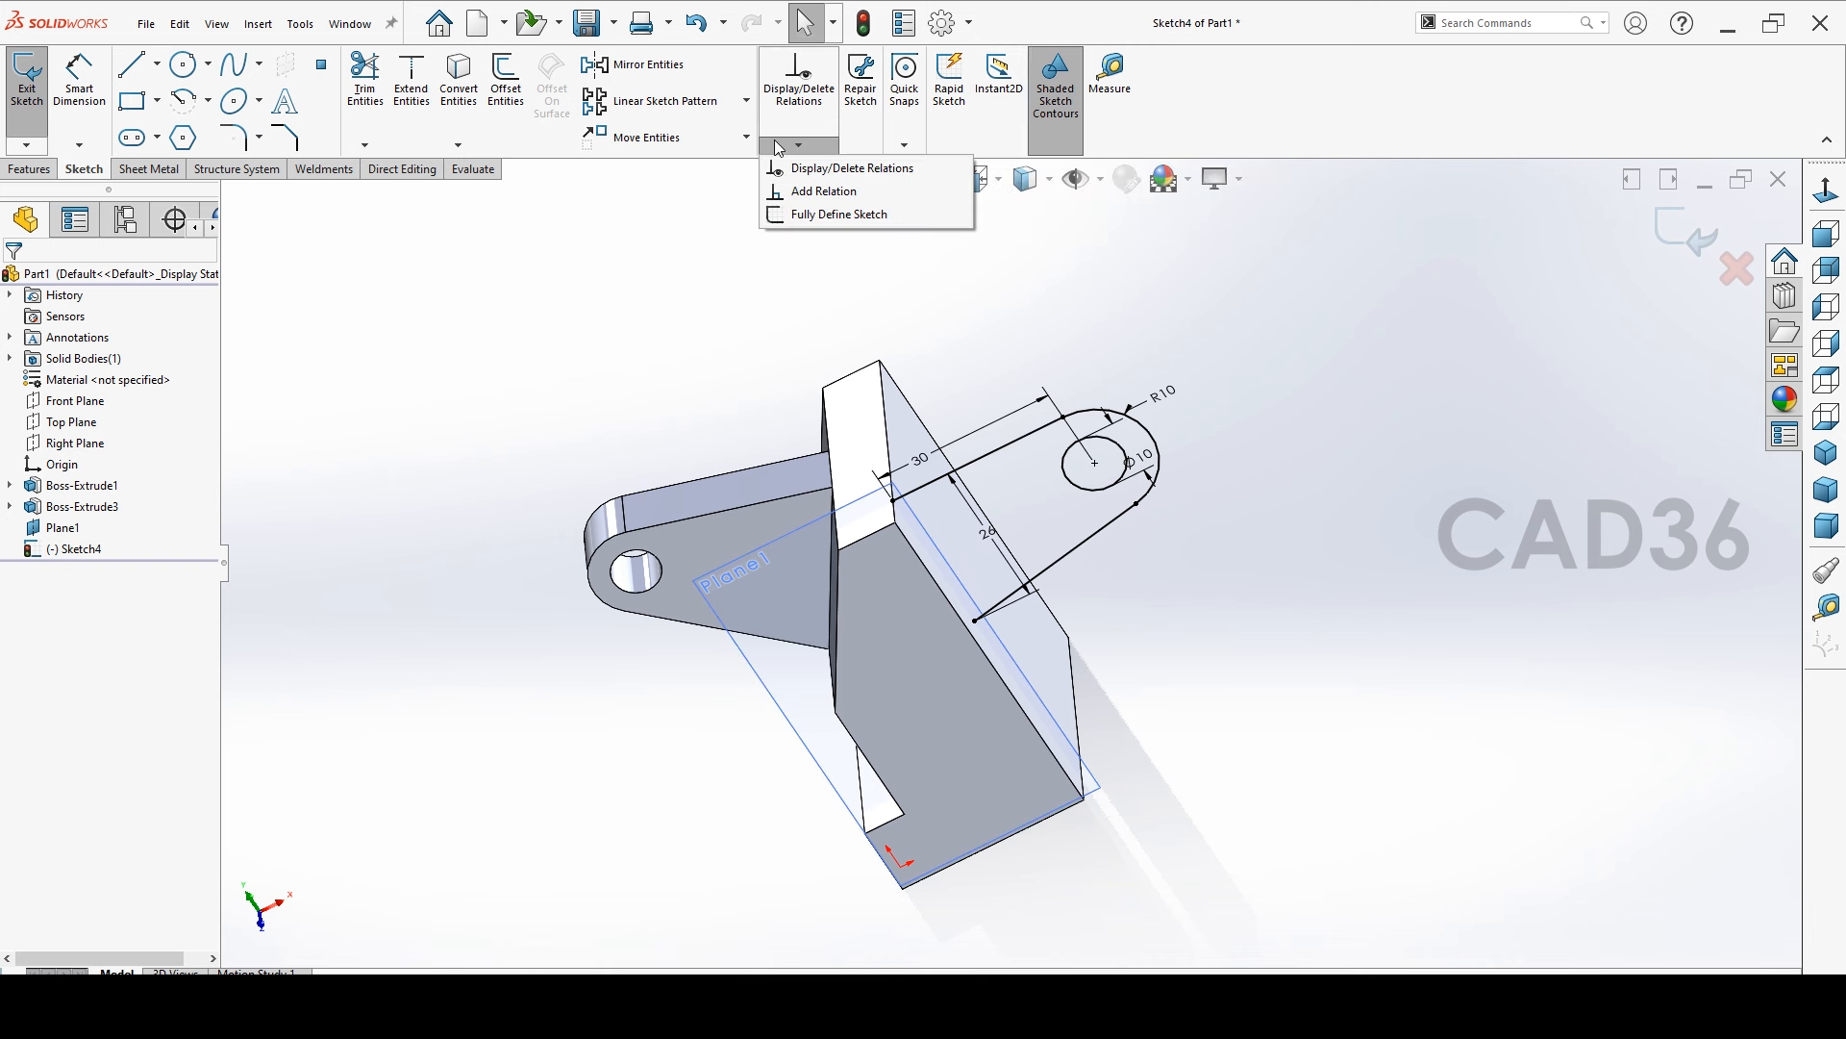
click(798, 215)
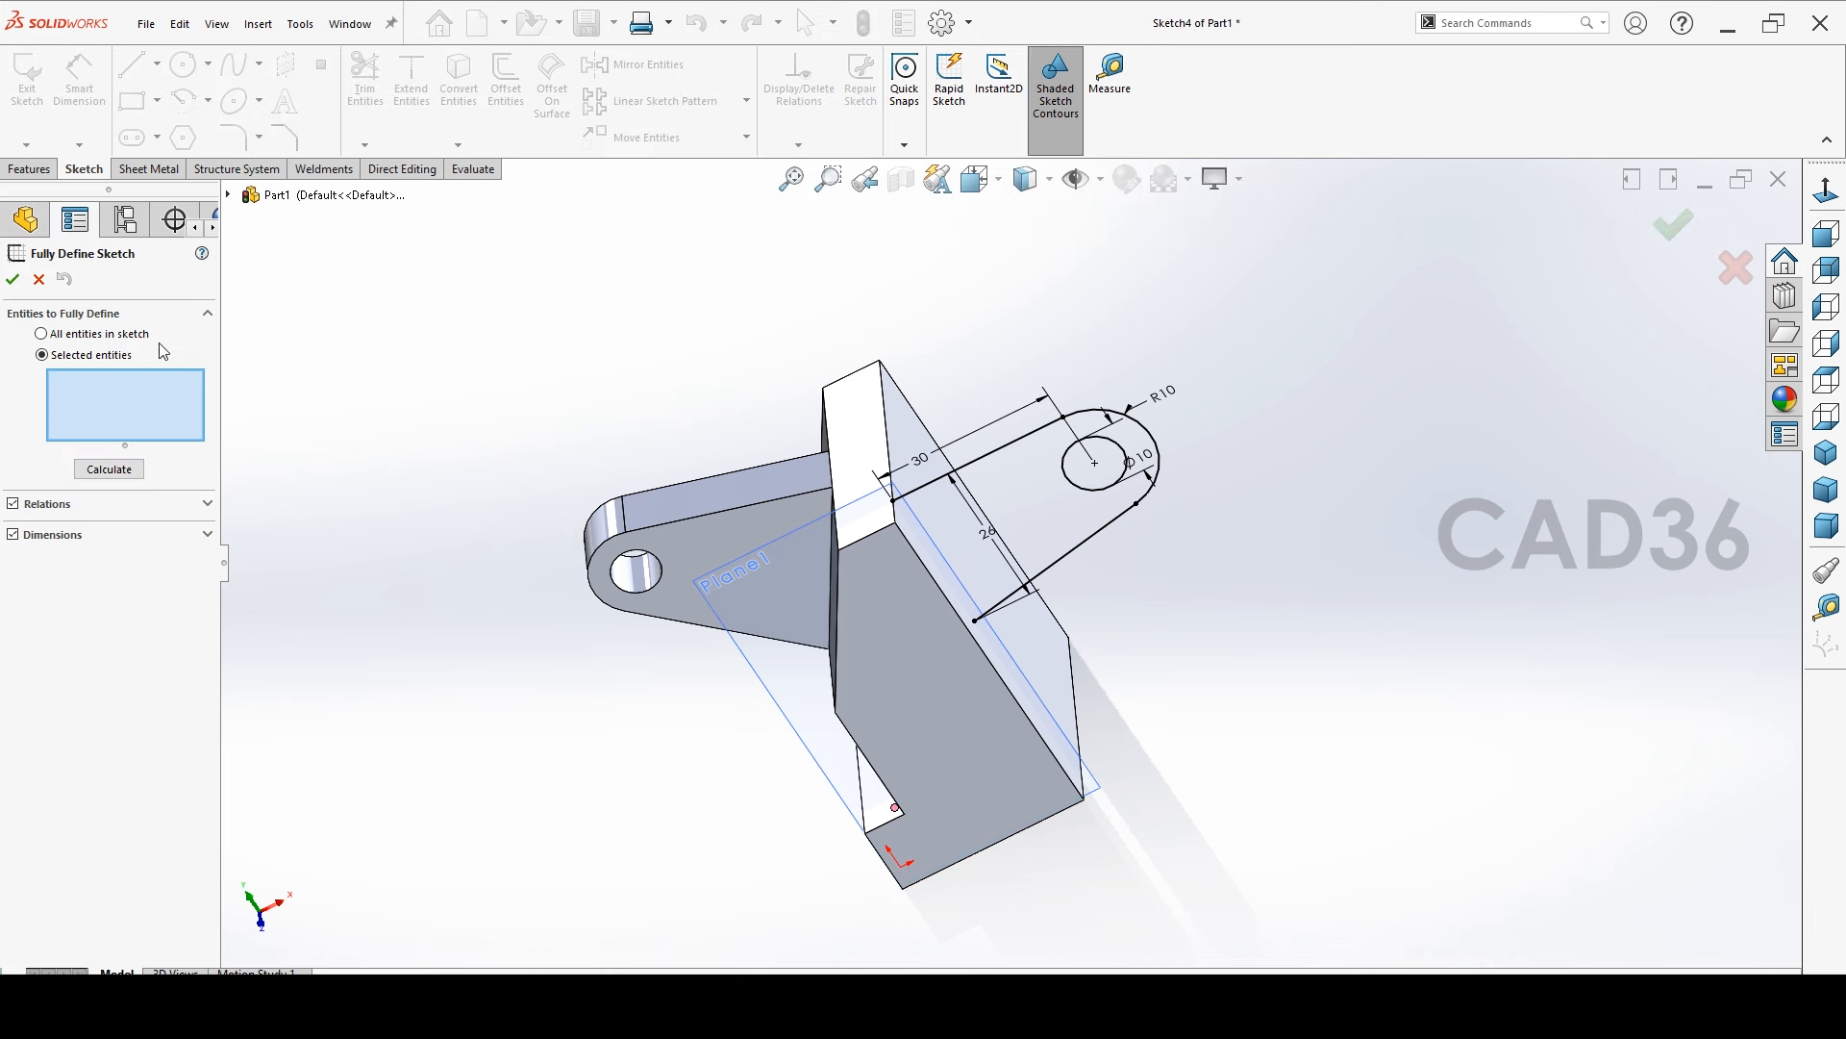
click(12, 279)
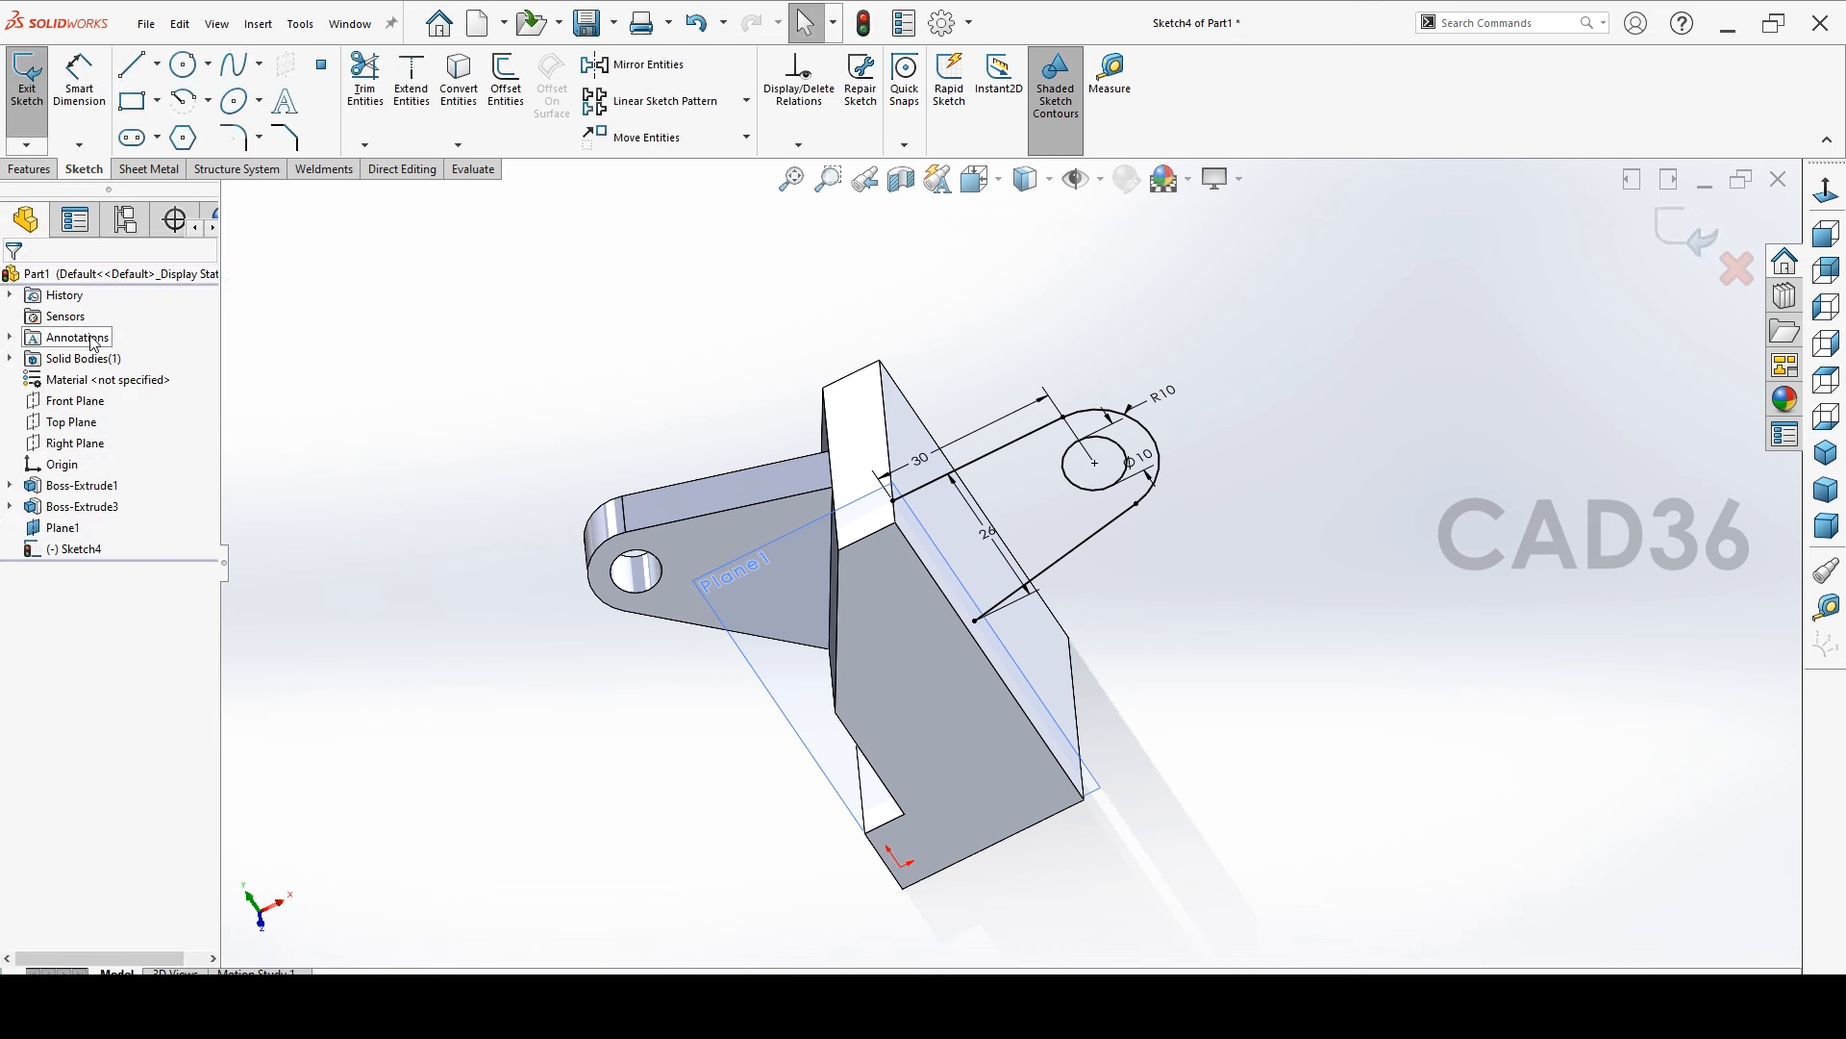
click(338, 400)
Close the lug profile with a vertical line from the upper line's inner endpoint to the lower line's inner endpoint
click(137, 66)
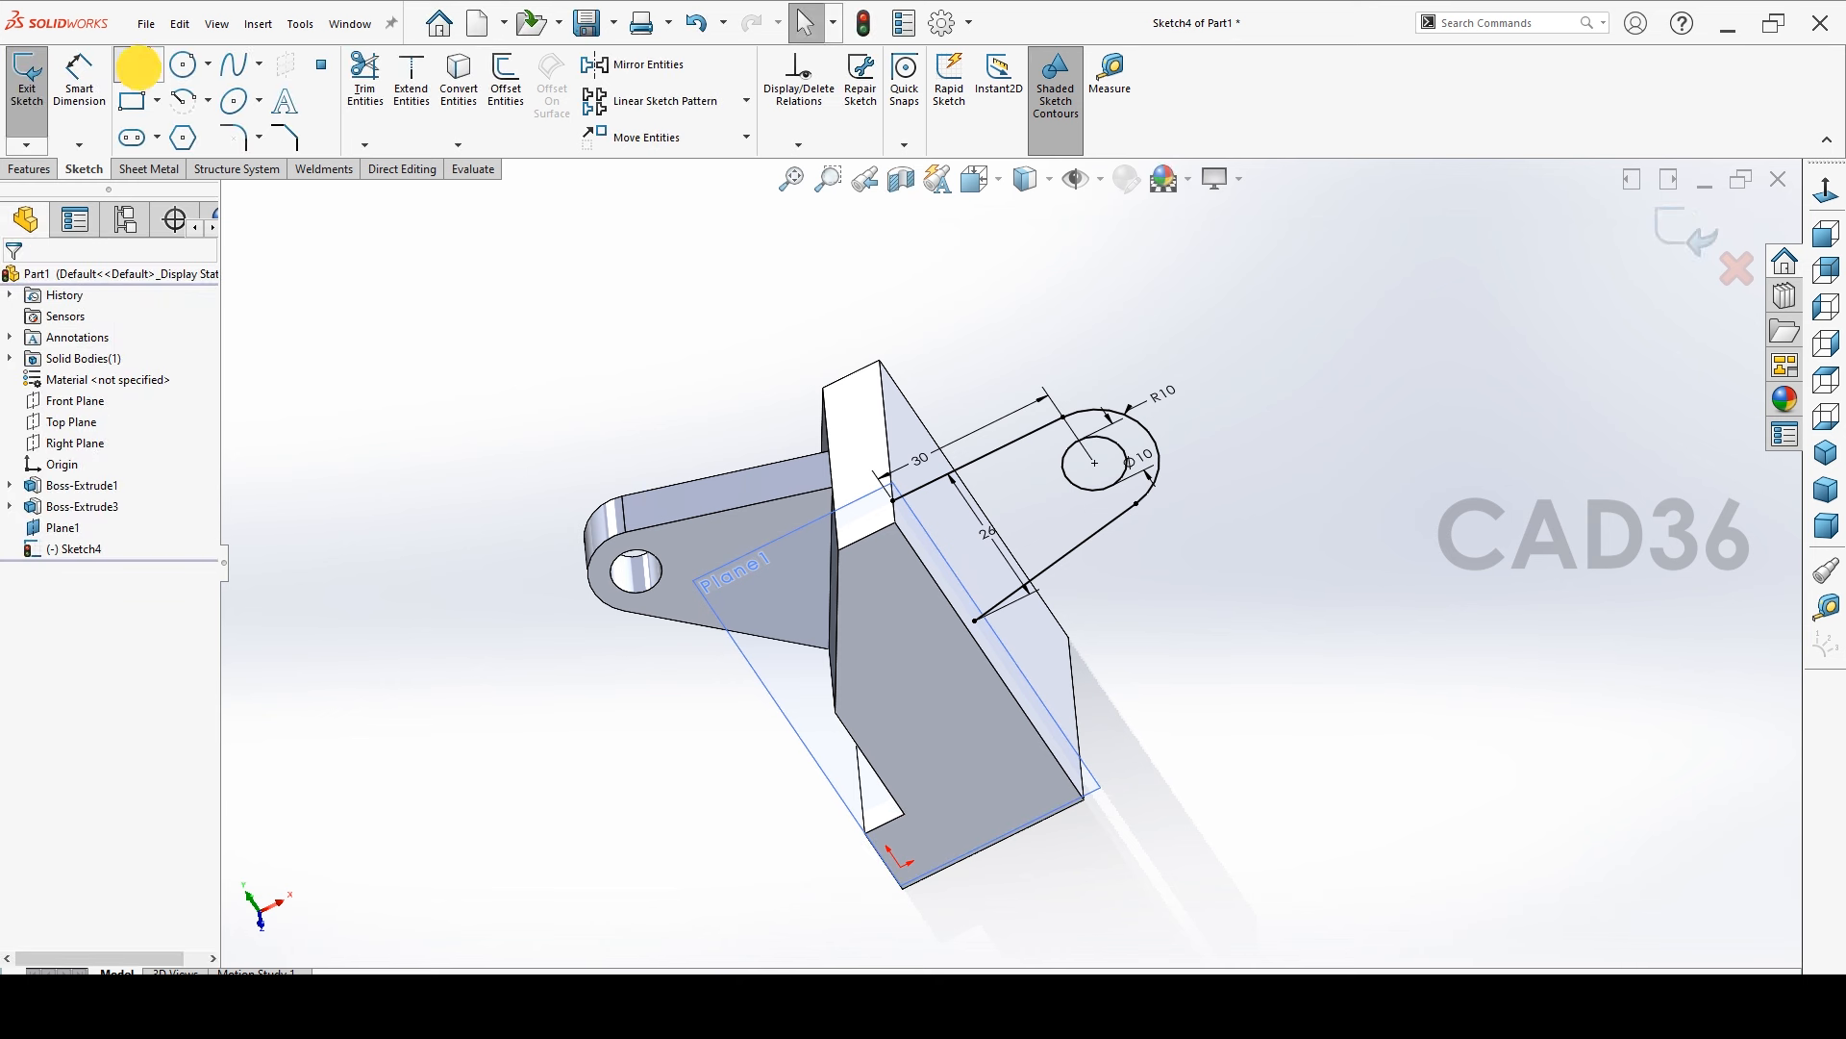
click(892, 500)
click(975, 621)
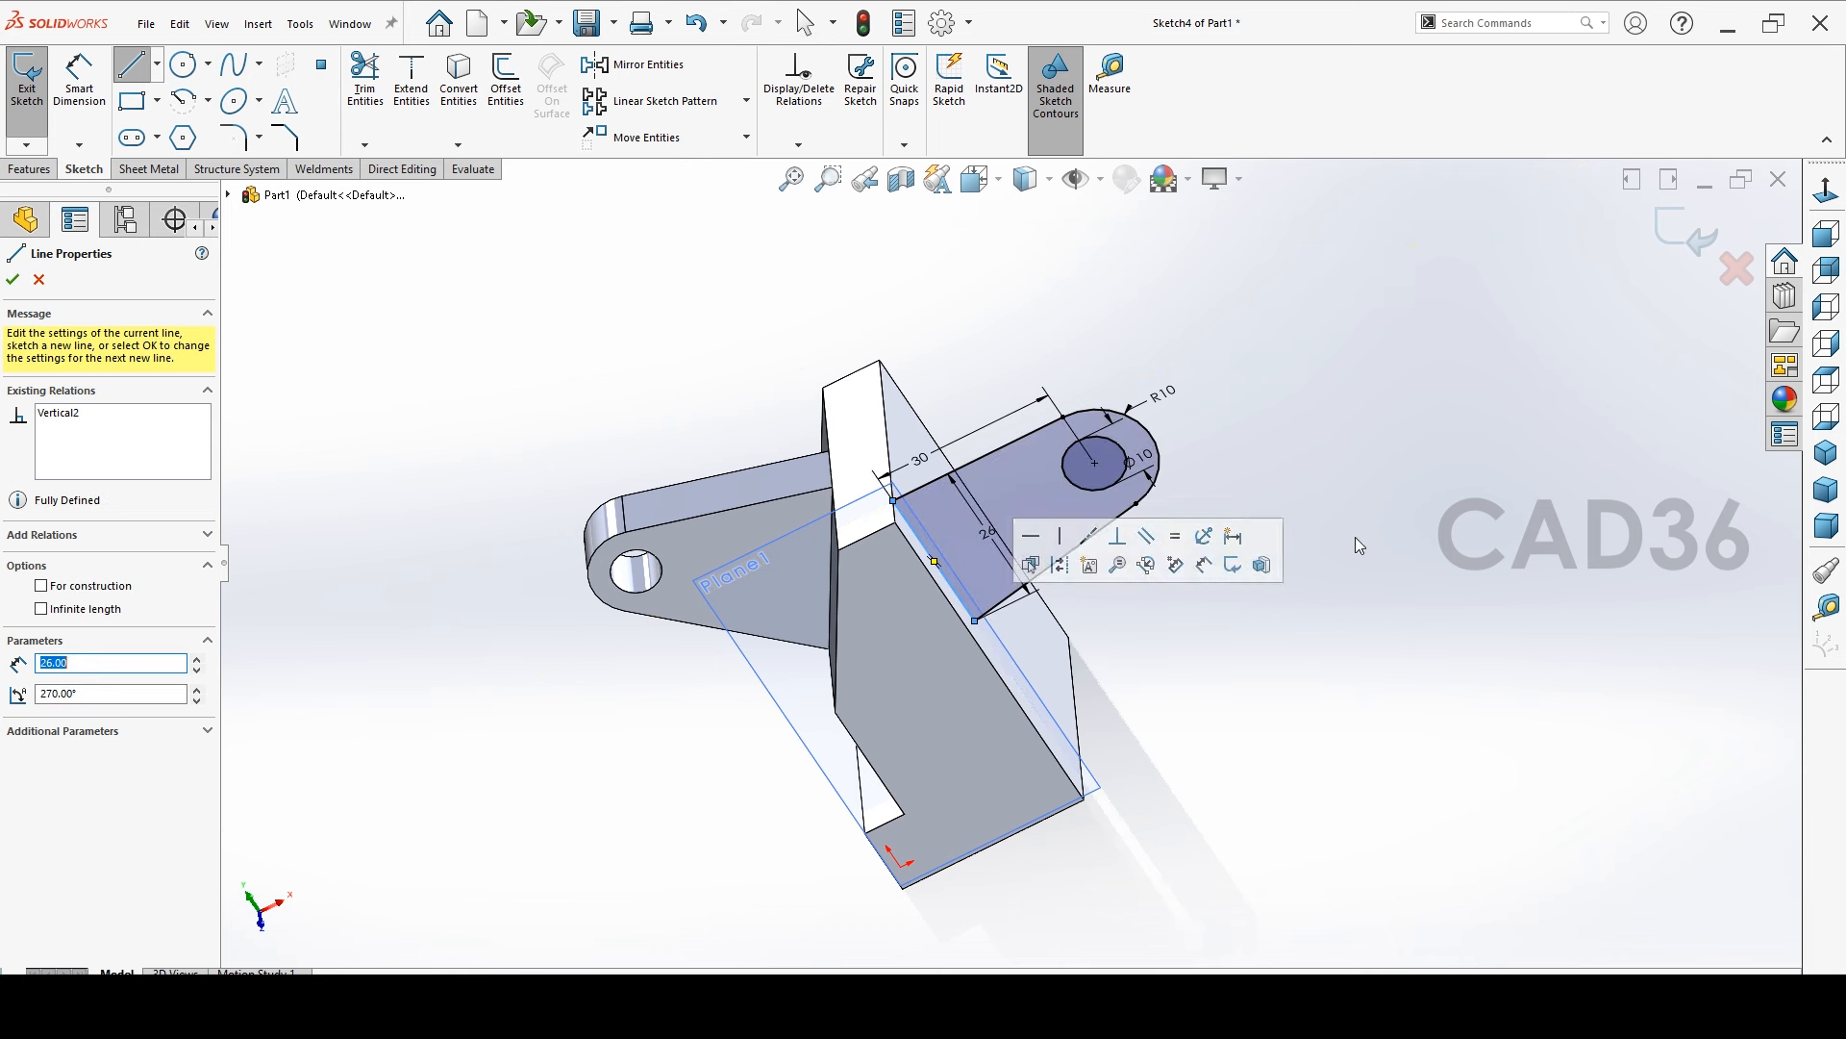
right_click(1380, 371)
click(1410, 400)
Extrude the closed lug profile 10 mm in the reversed direction, merged with the body, checking the thickness against the reference image
middle_drag(1286, 384, 1260, 447)
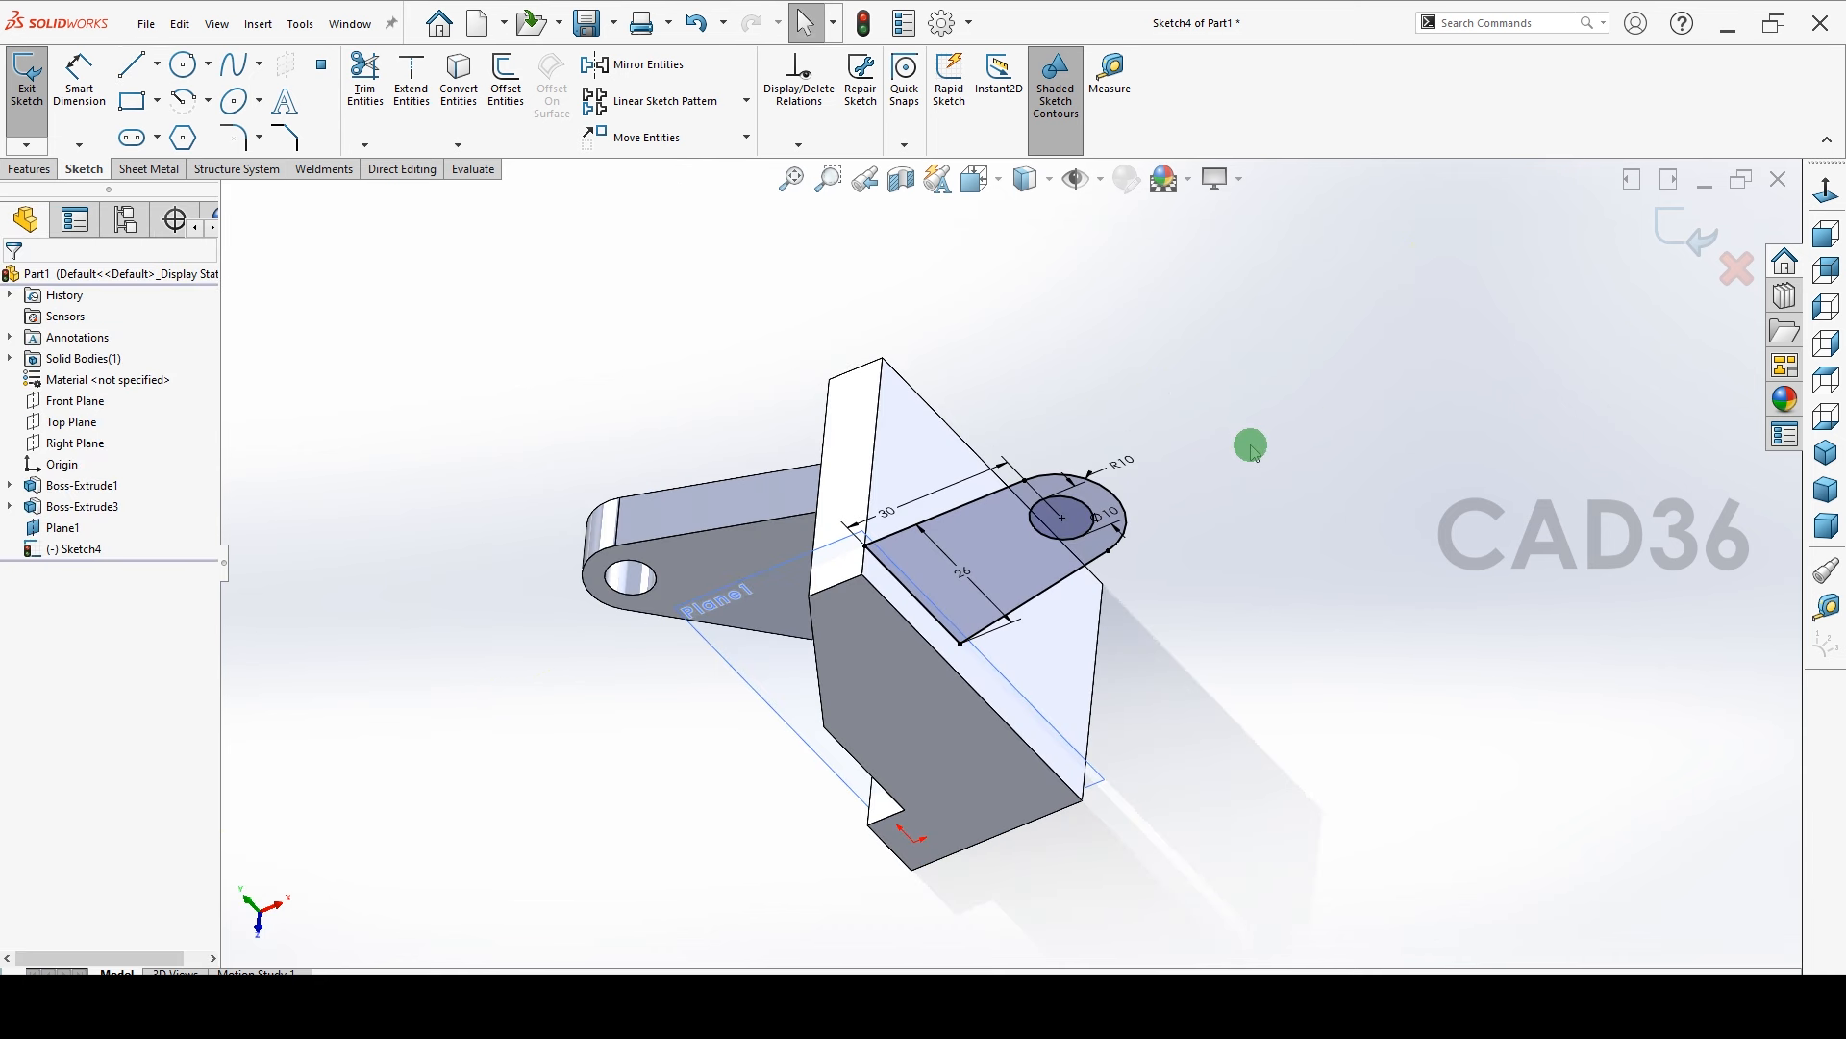
click(29, 168)
click(19, 113)
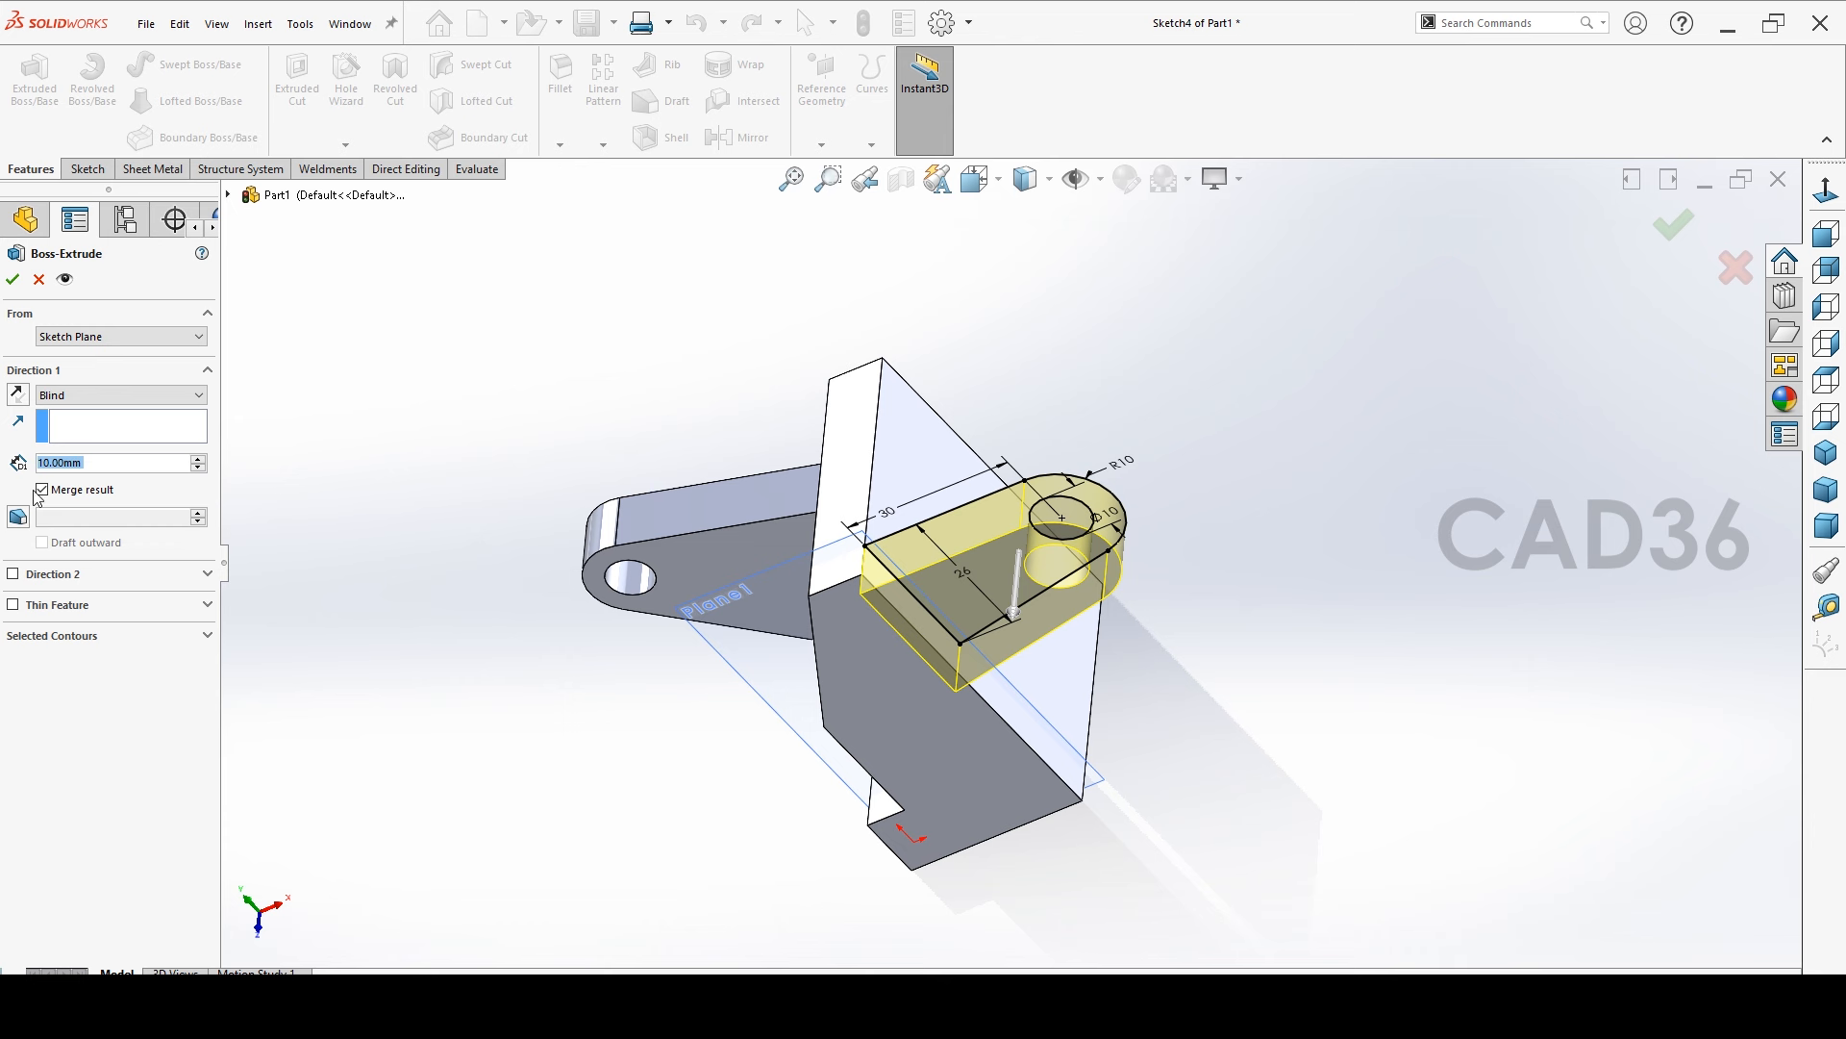
click(26, 403)
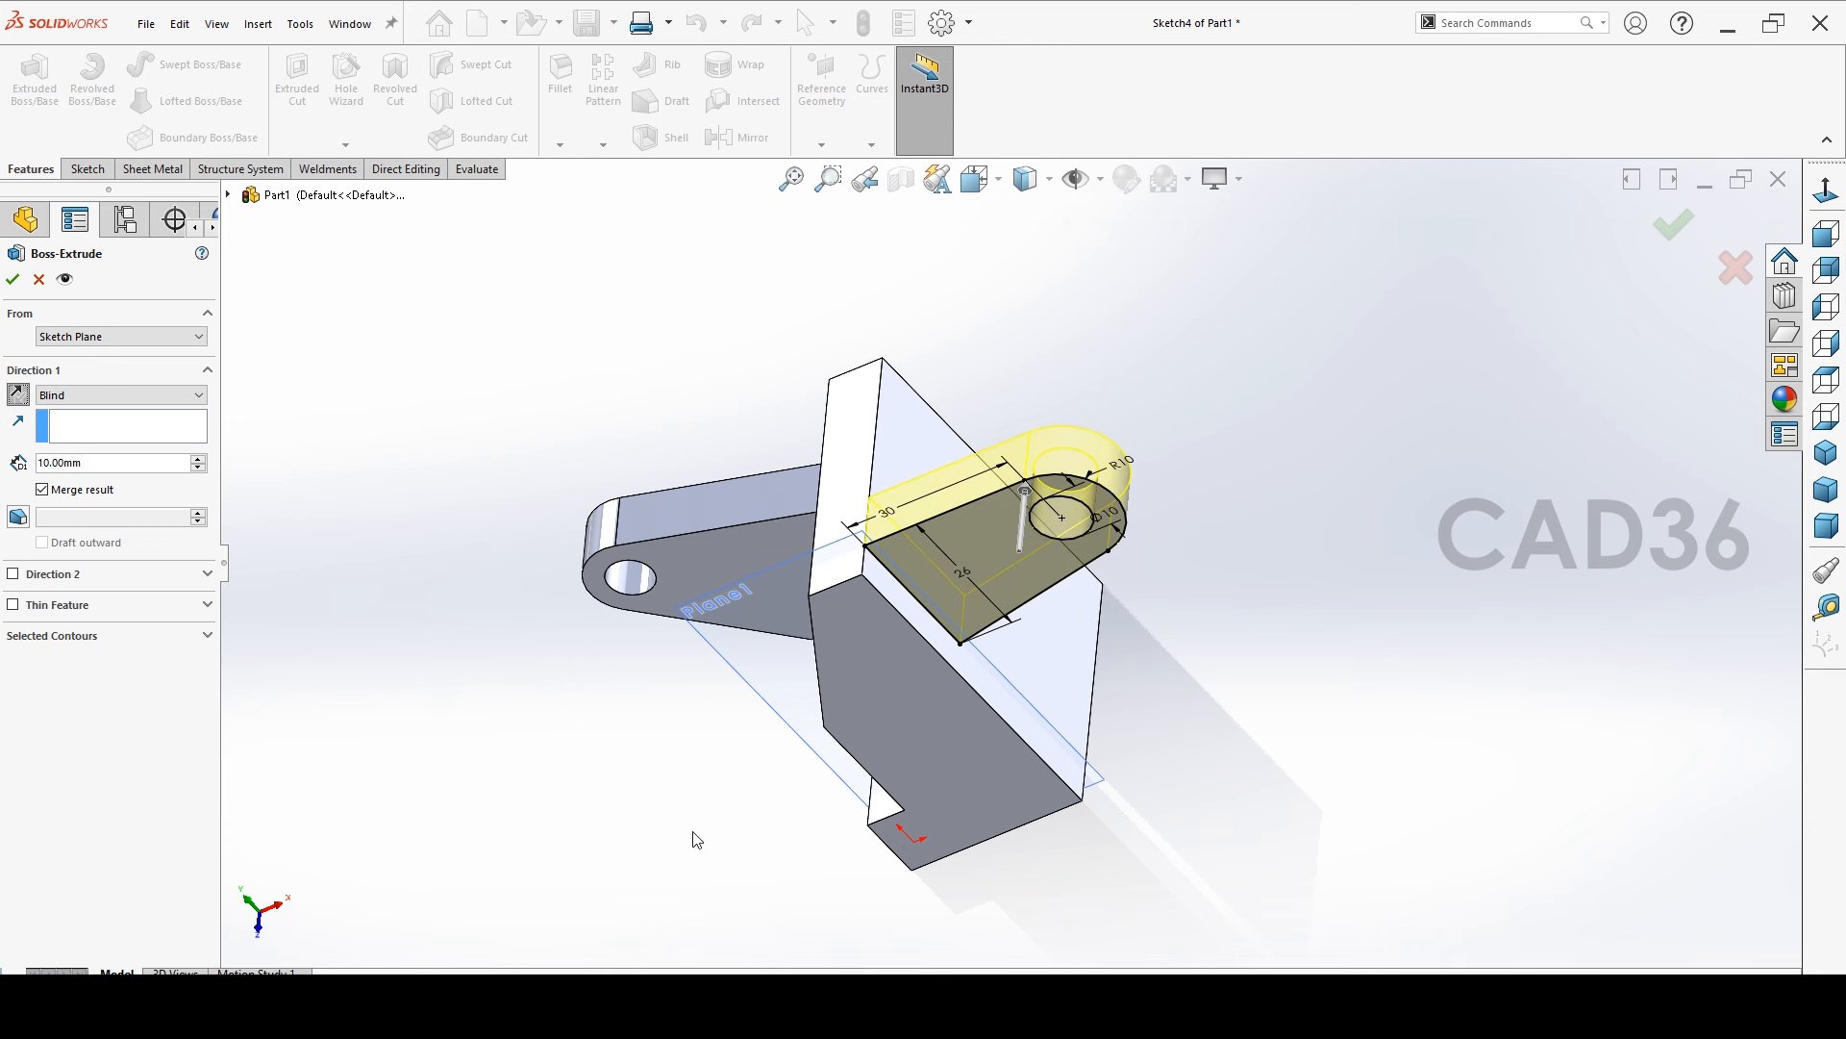
key(alt+Tab)
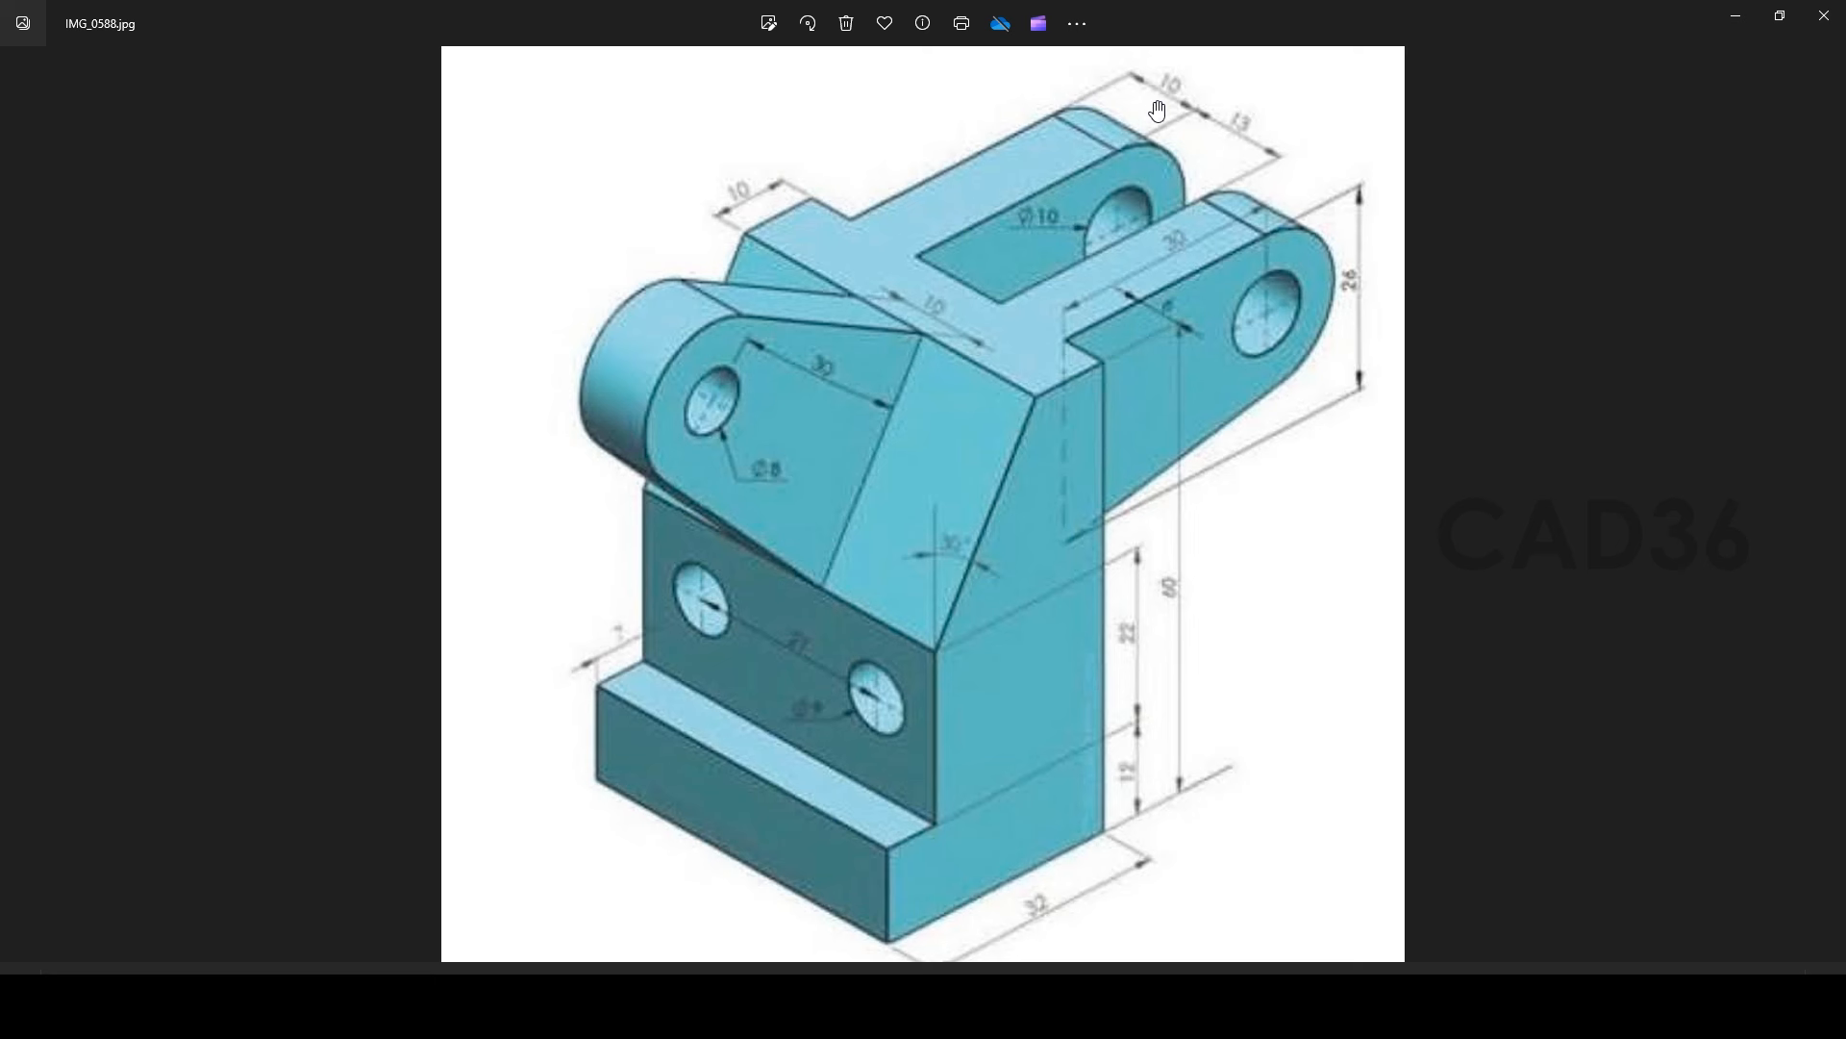
click(1736, 15)
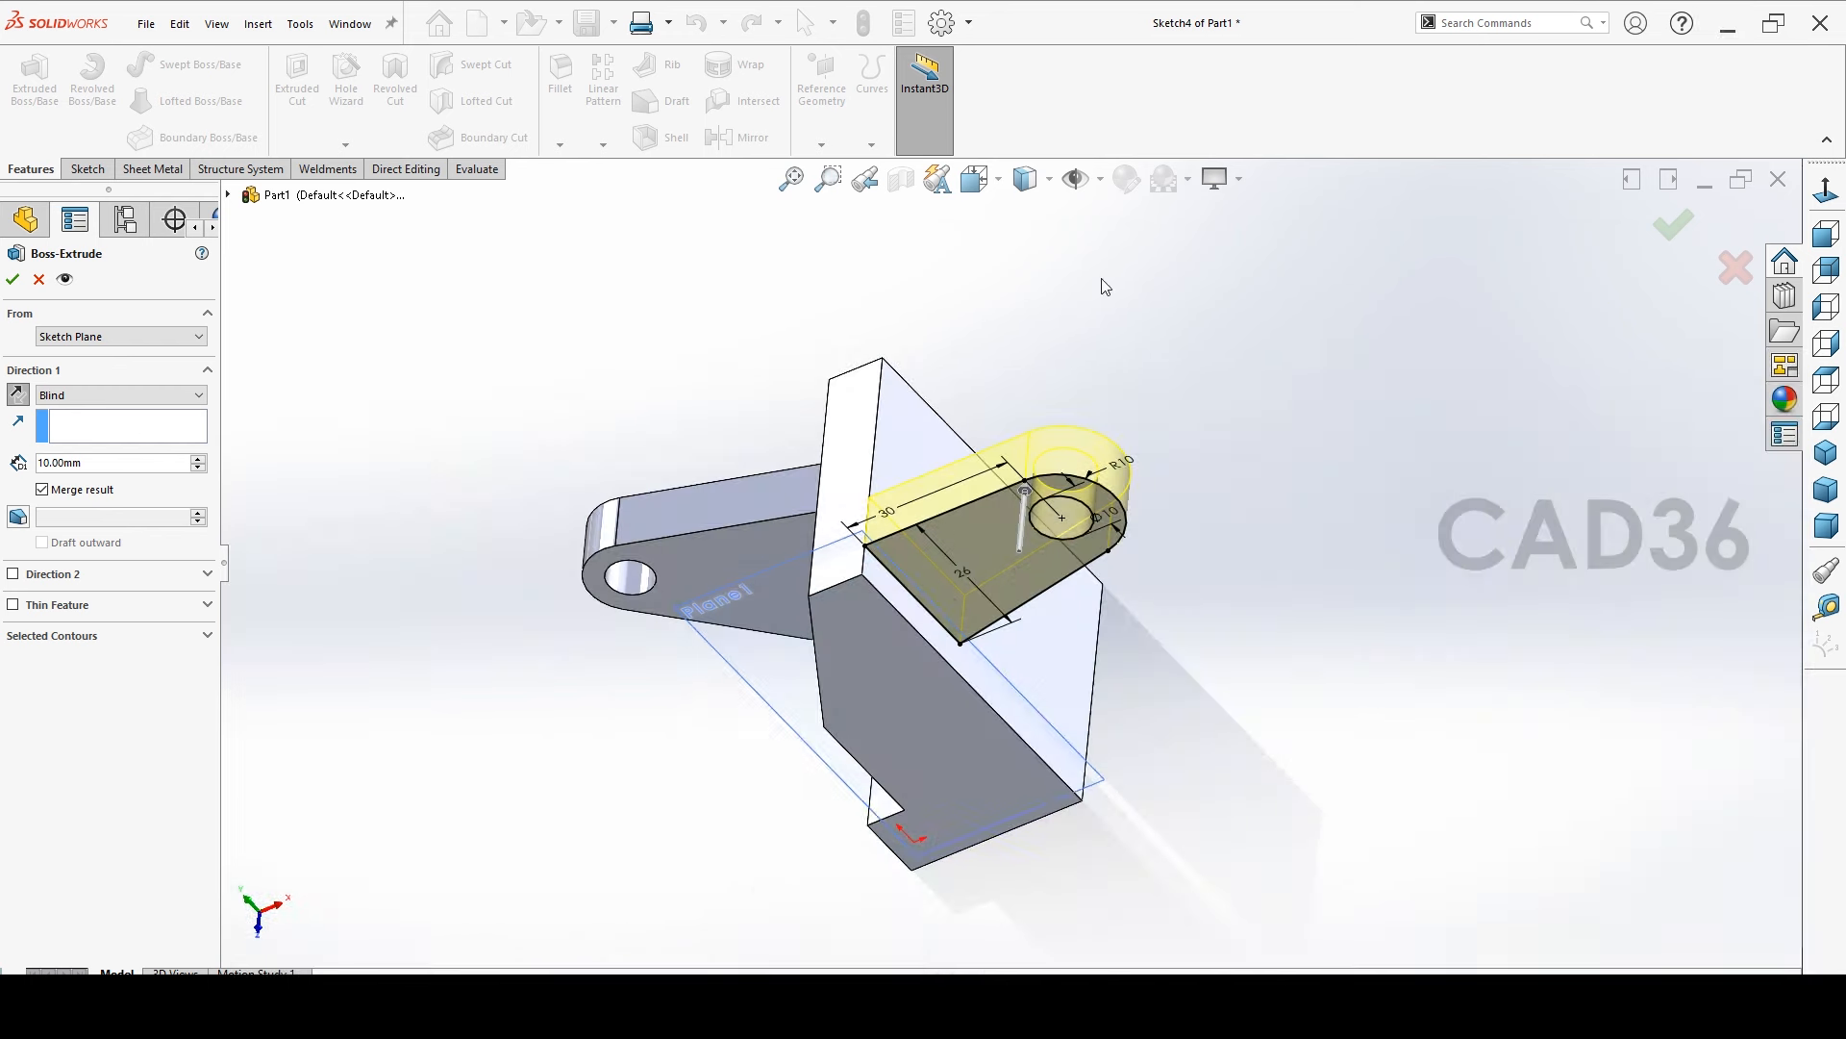
click(12, 282)
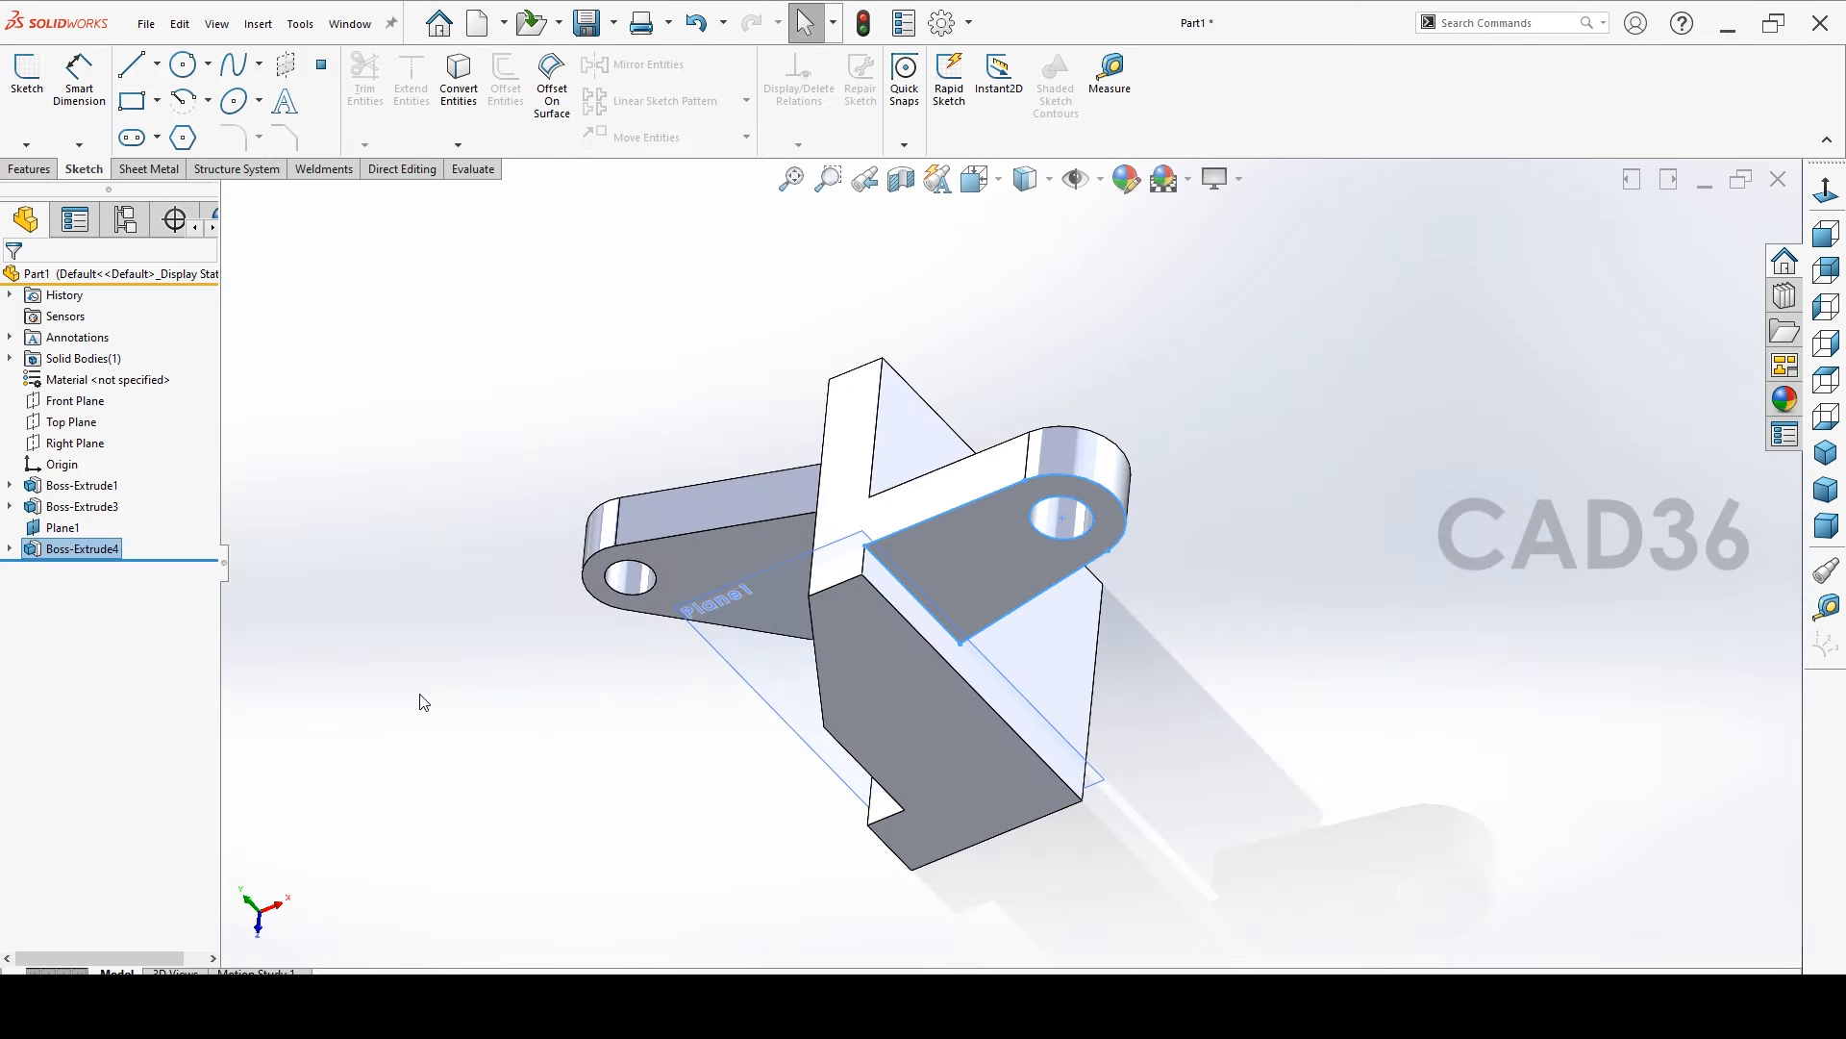
Mirror the extruded rear lug about the Front Plane
mouse_move(438, 709)
middle_down()
mouse_move(427, 606)
mouse_move(465, 664)
middle_up()
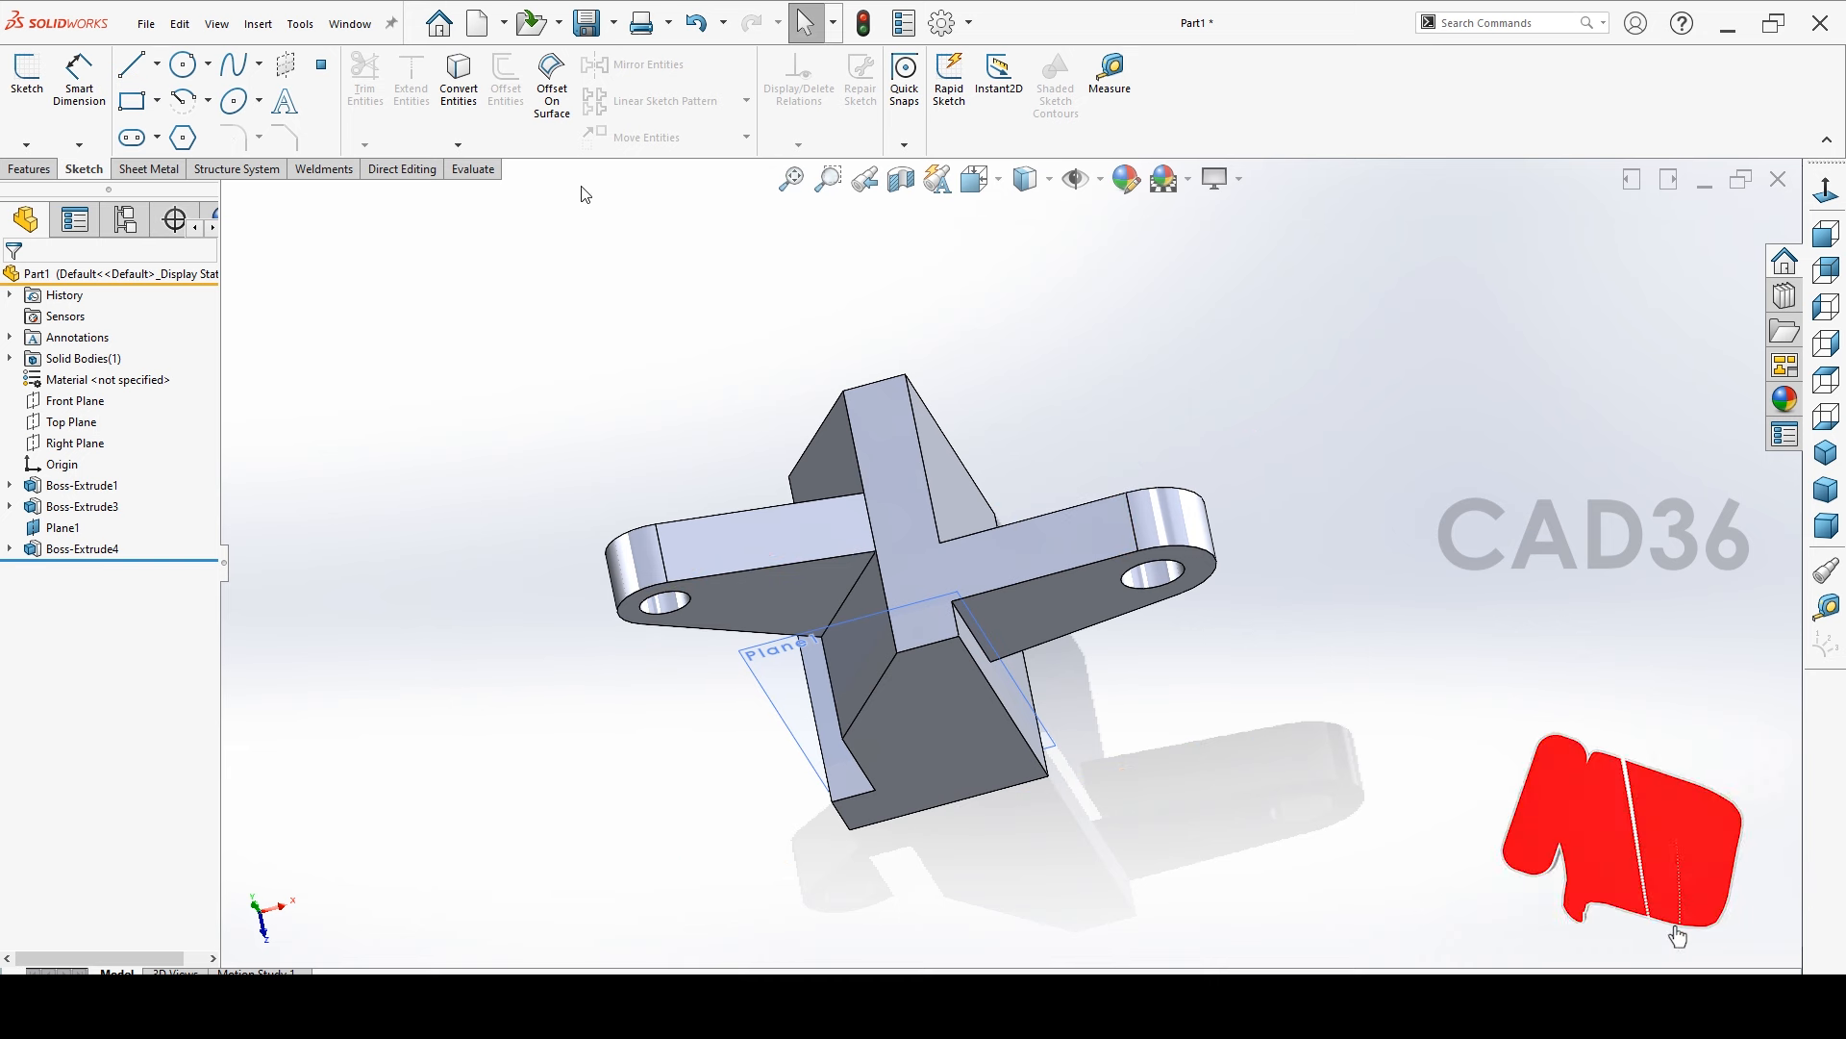
scroll(739, 140, up, 1)
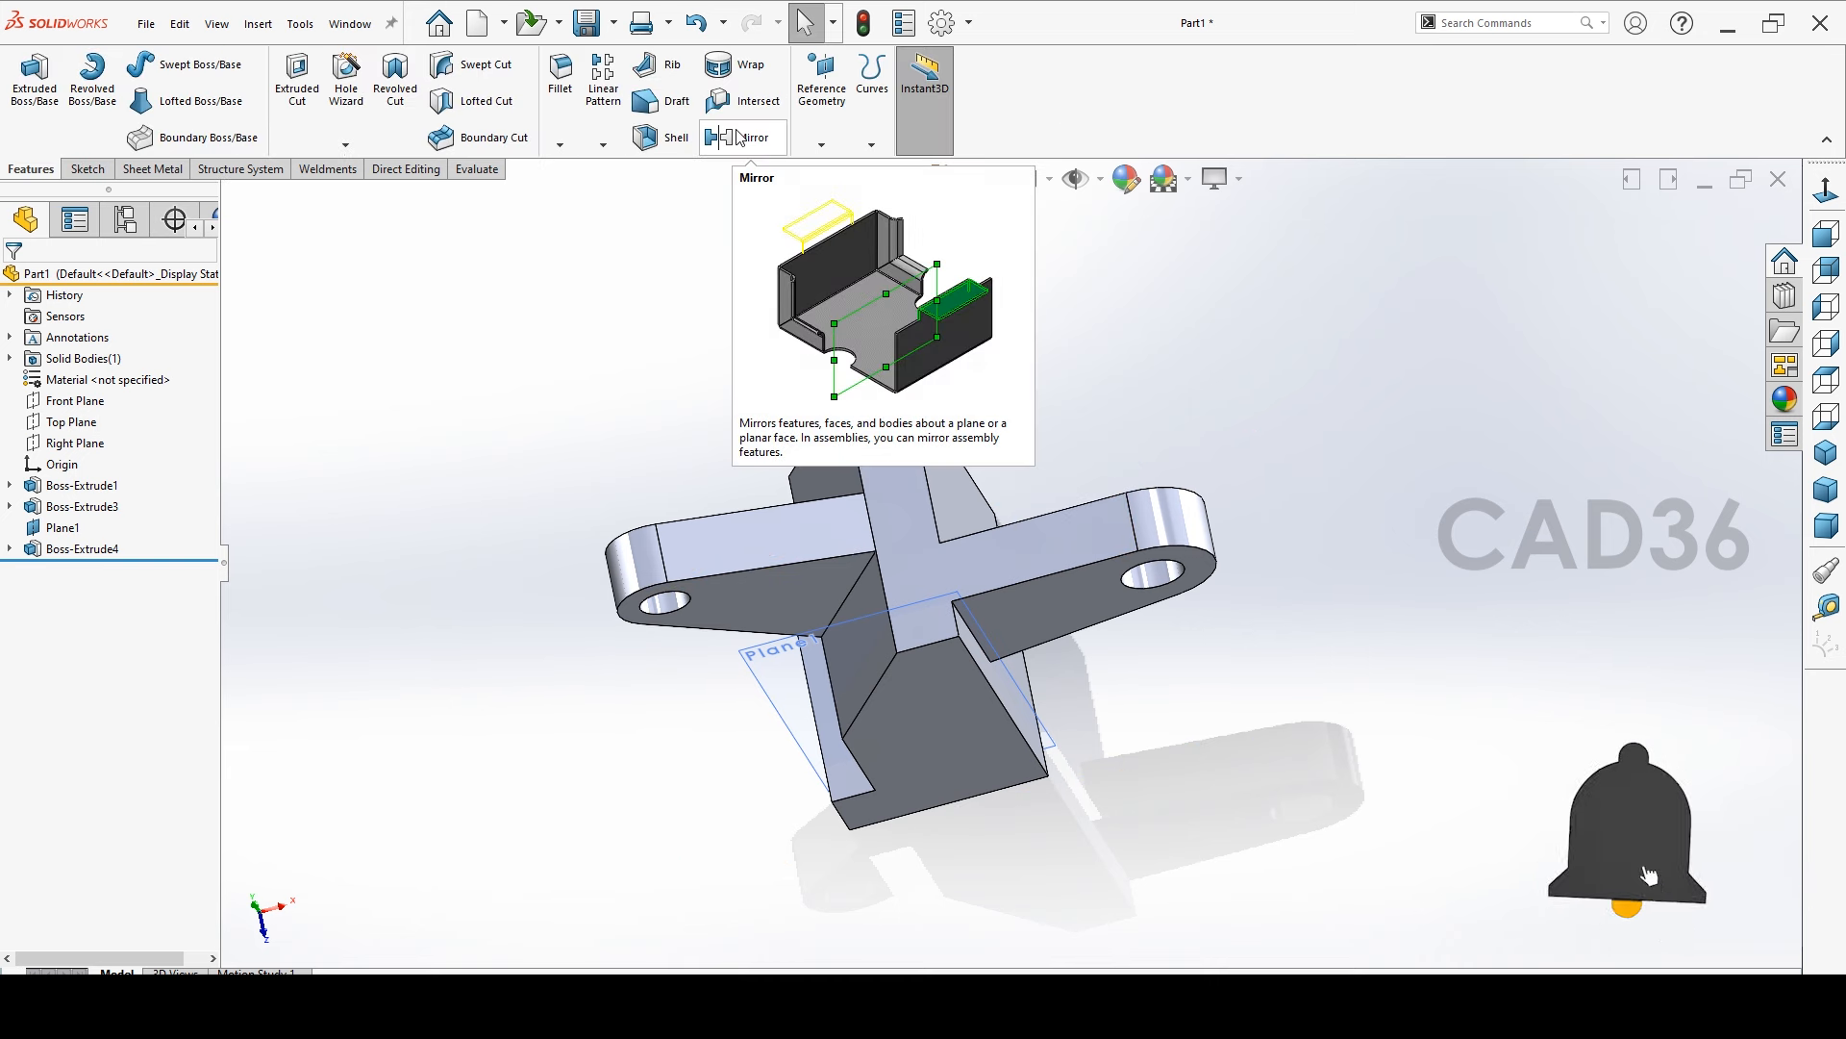
click(739, 138)
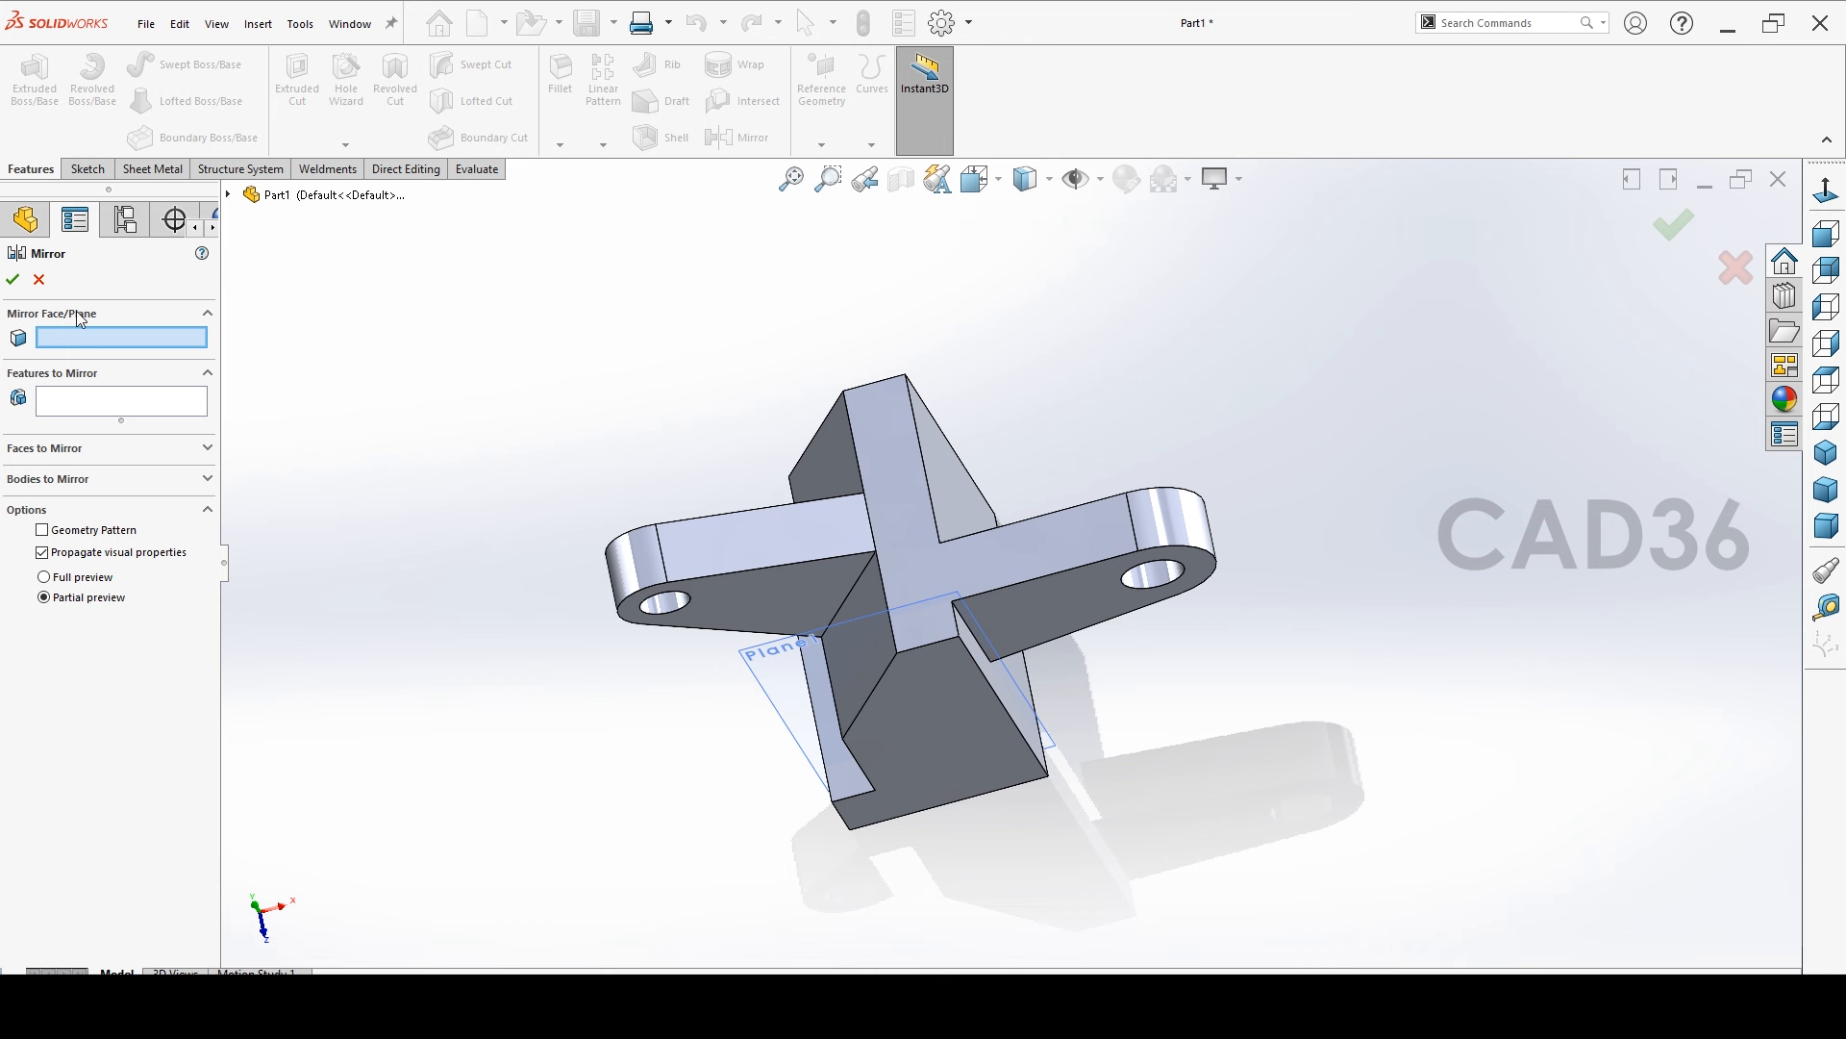
click(228, 194)
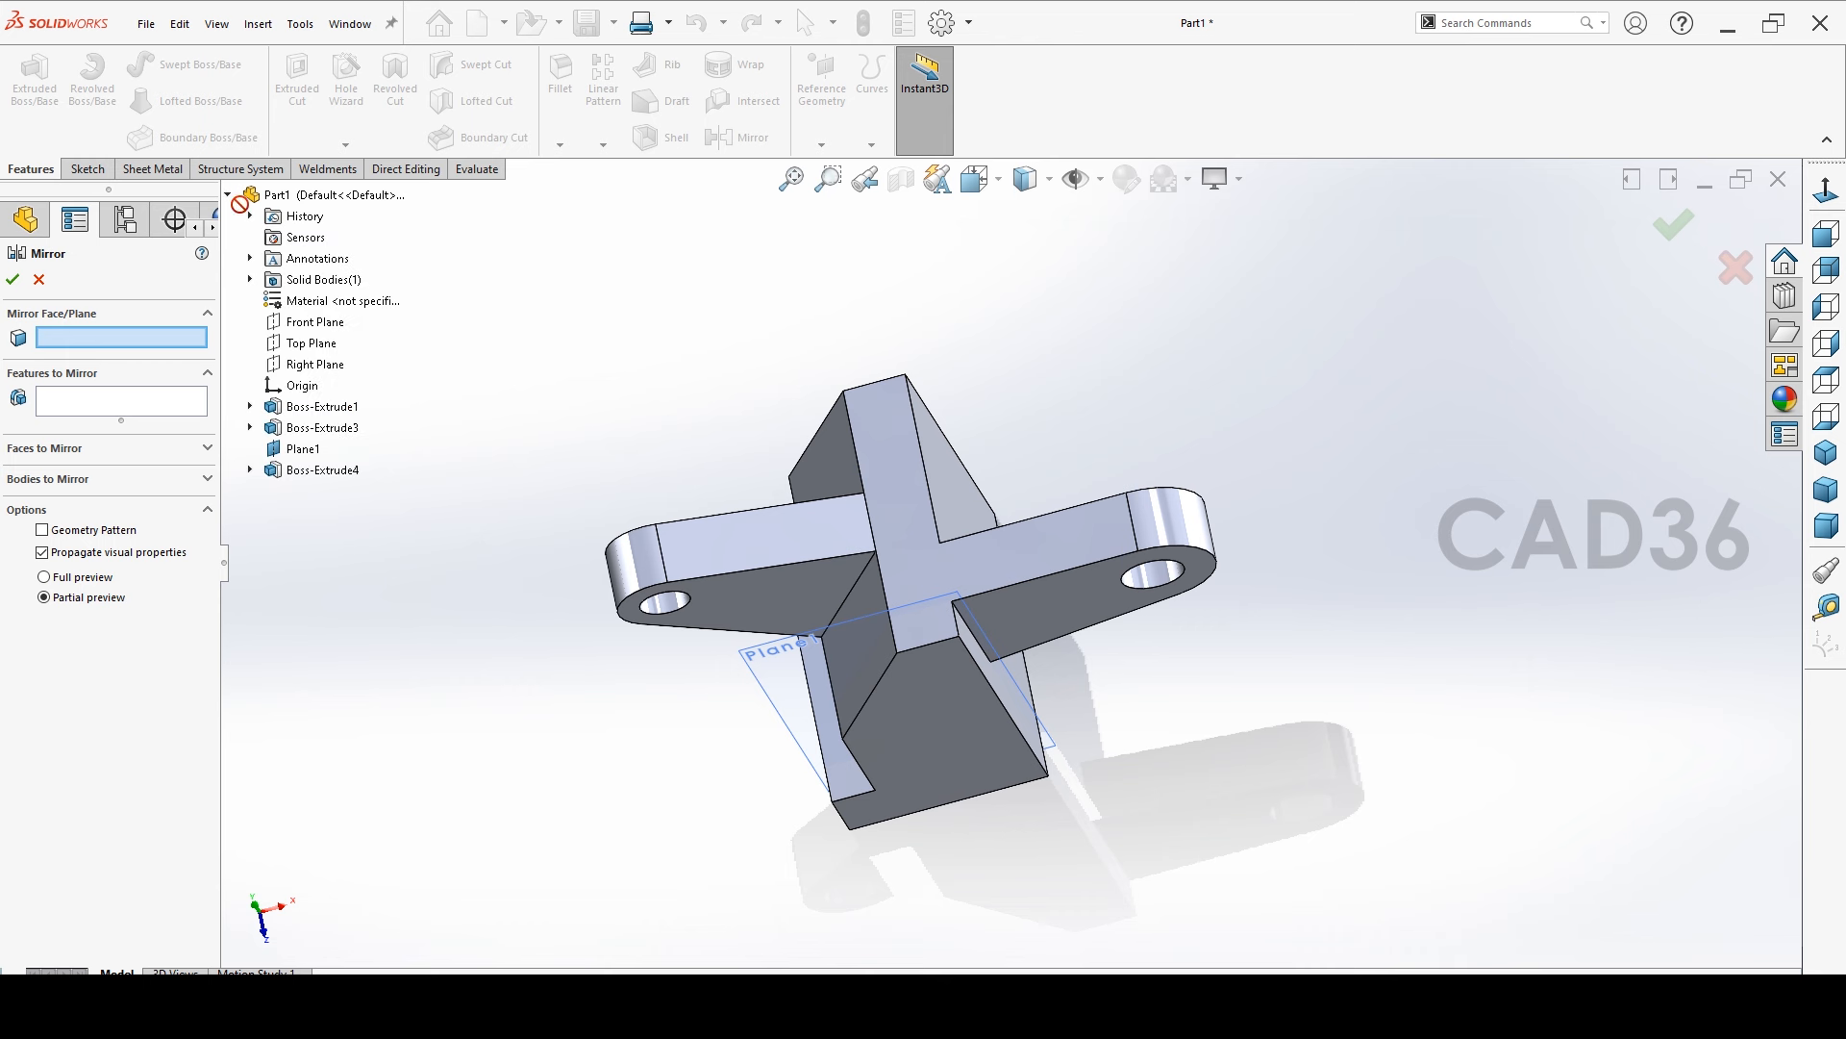
click(285, 325)
middle_drag(448, 663, 455, 581)
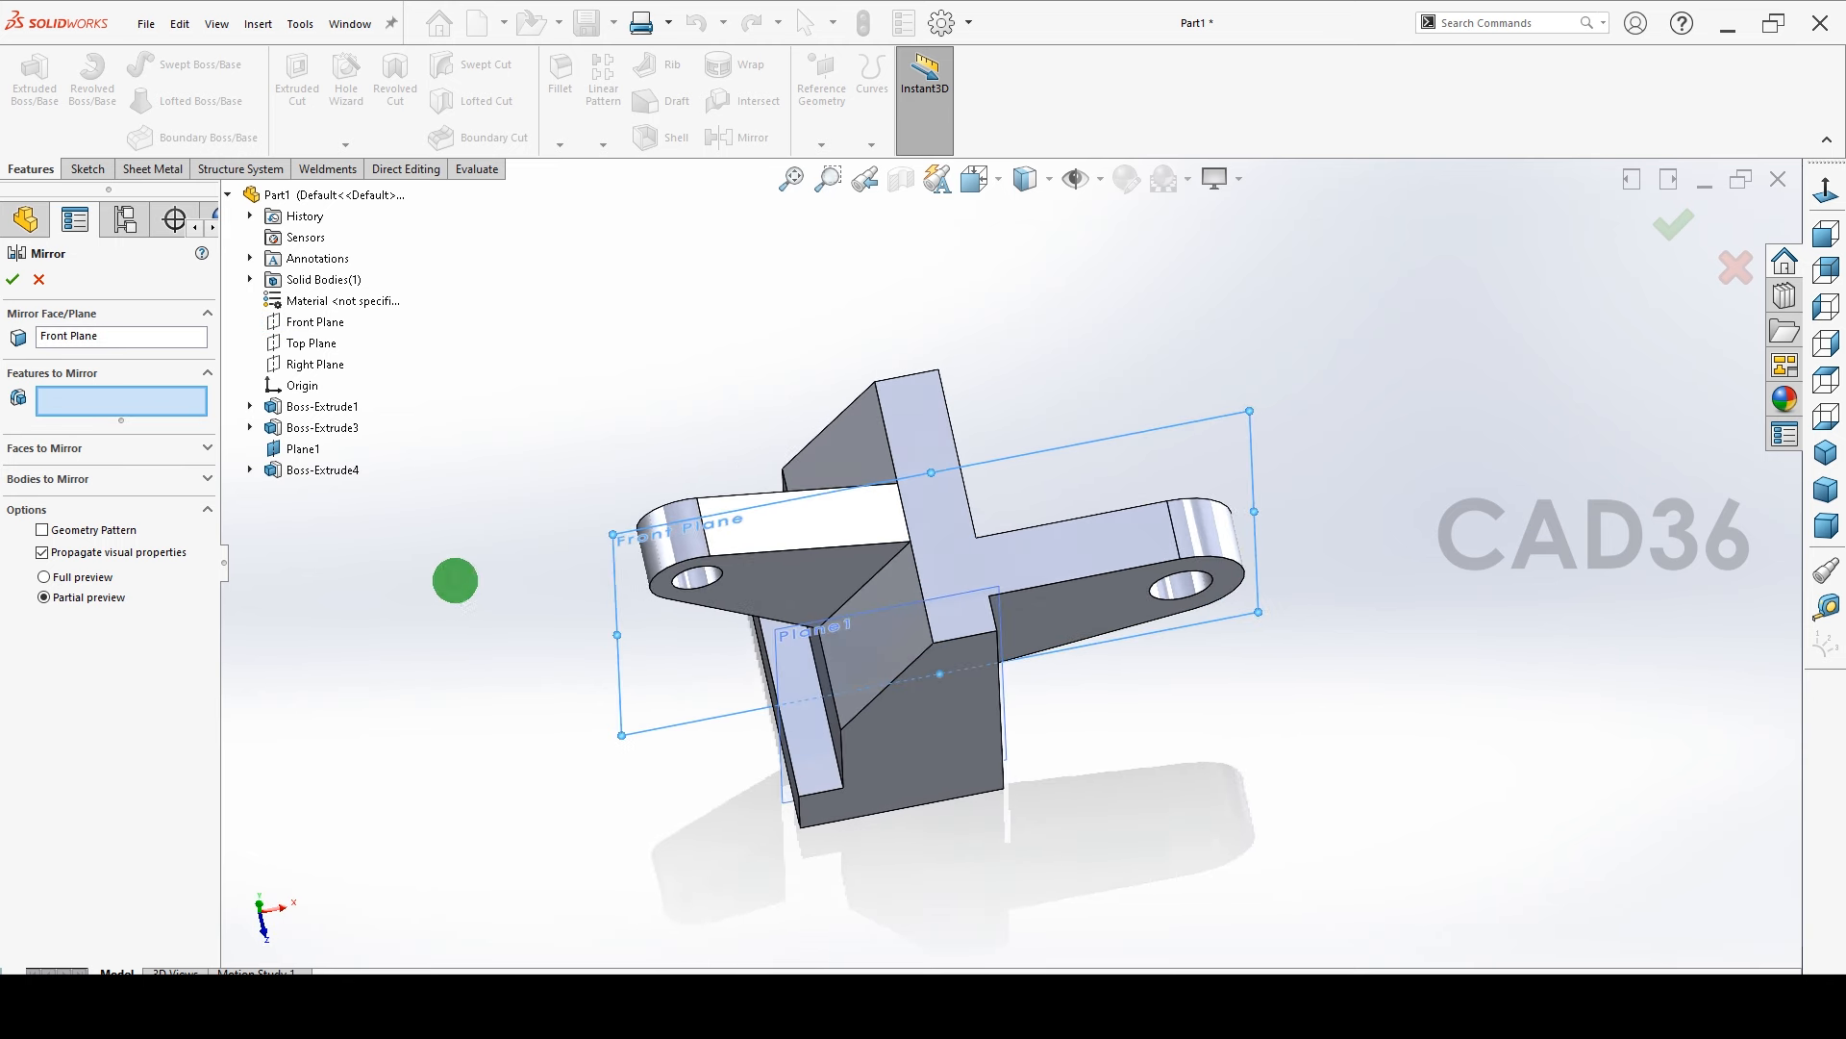
click(1125, 587)
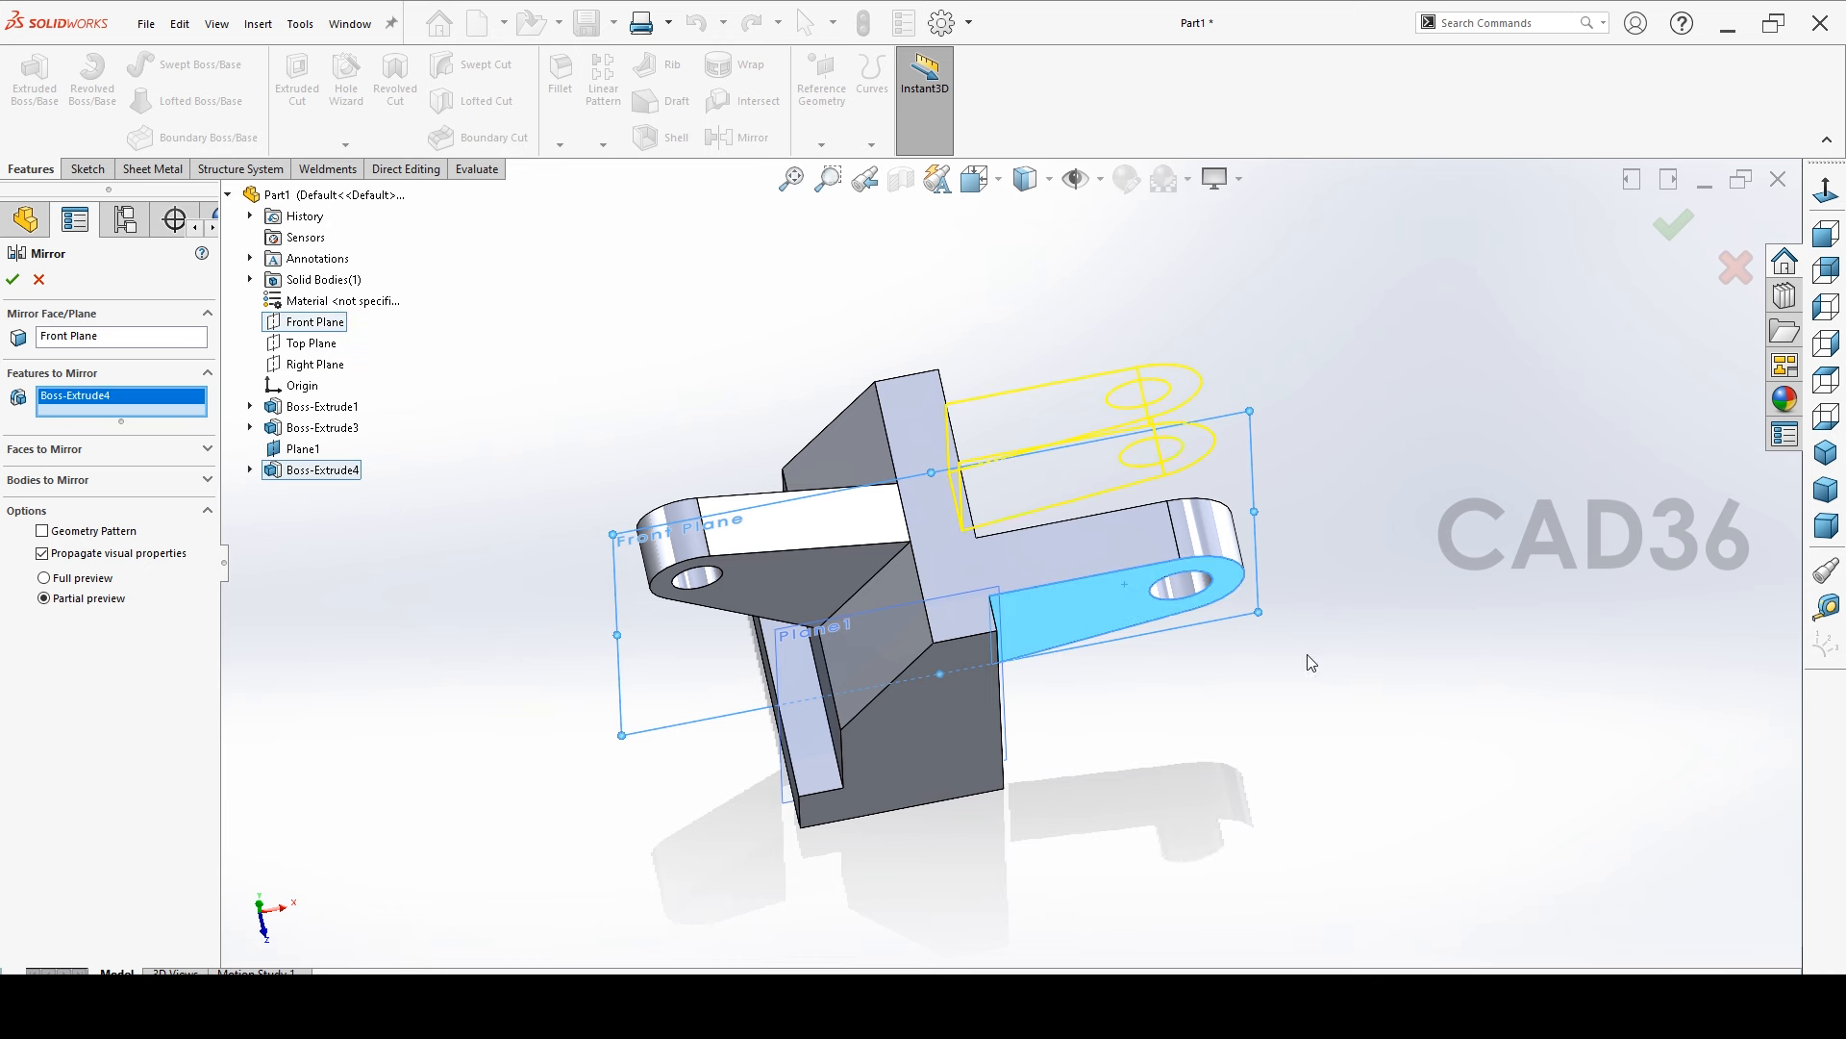
mouse_move(1310, 663)
middle_down()
mouse_move(1336, 647)
mouse_move(1336, 705)
middle_up()
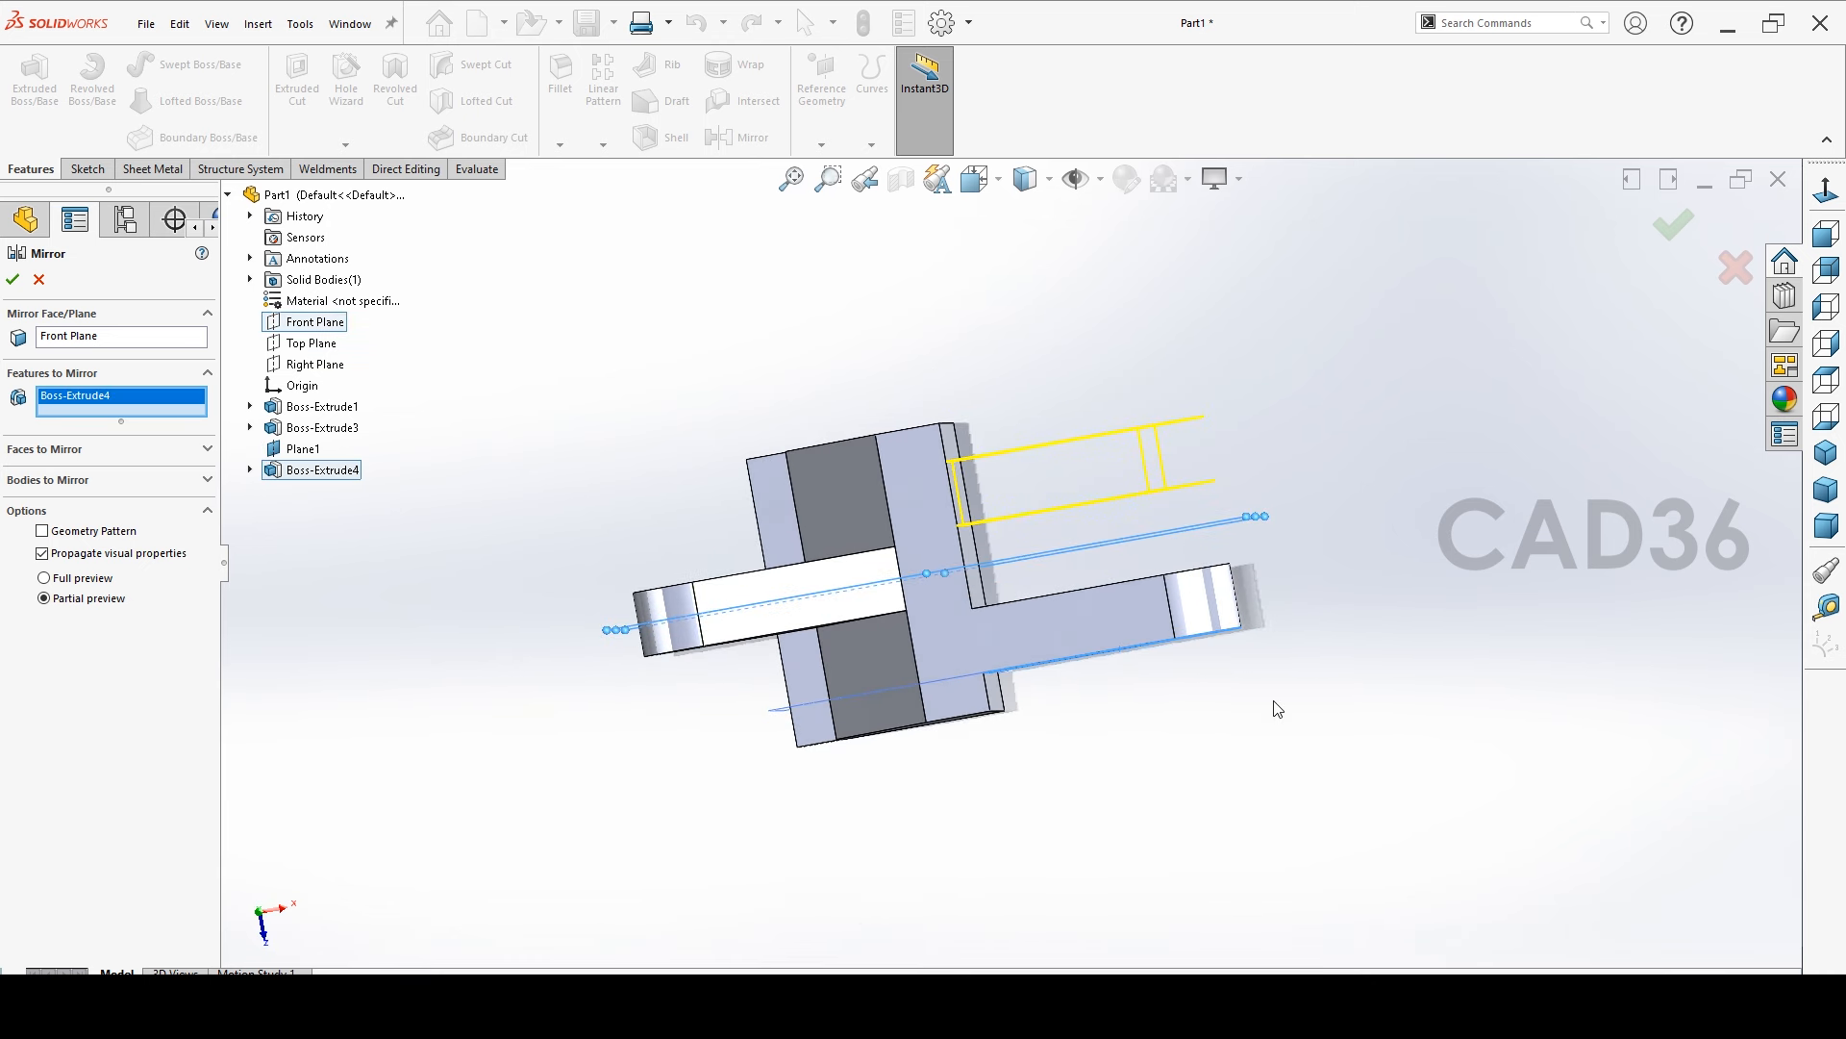
click(11, 282)
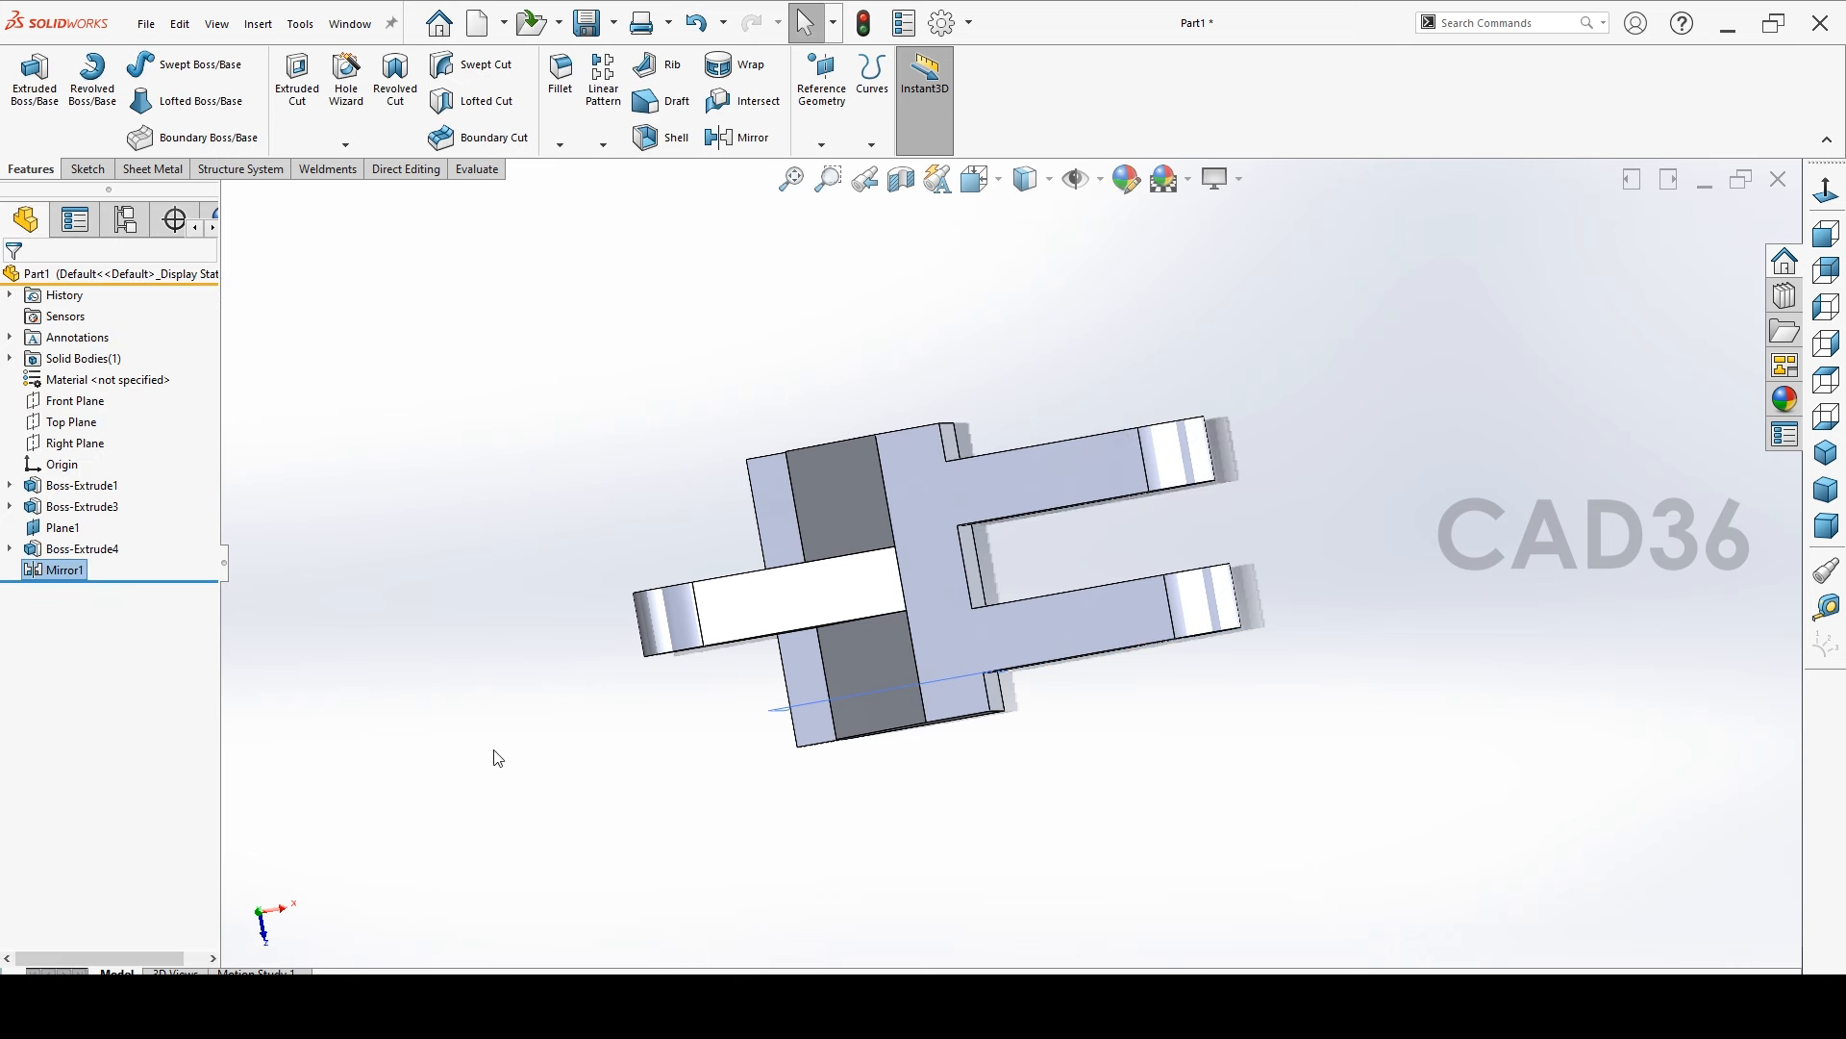
Search the commands for "mea" and show where the Measure command is located
mouse_move(862, 755)
middle_down()
mouse_move(795, 610)
mouse_move(854, 727)
middle_up()
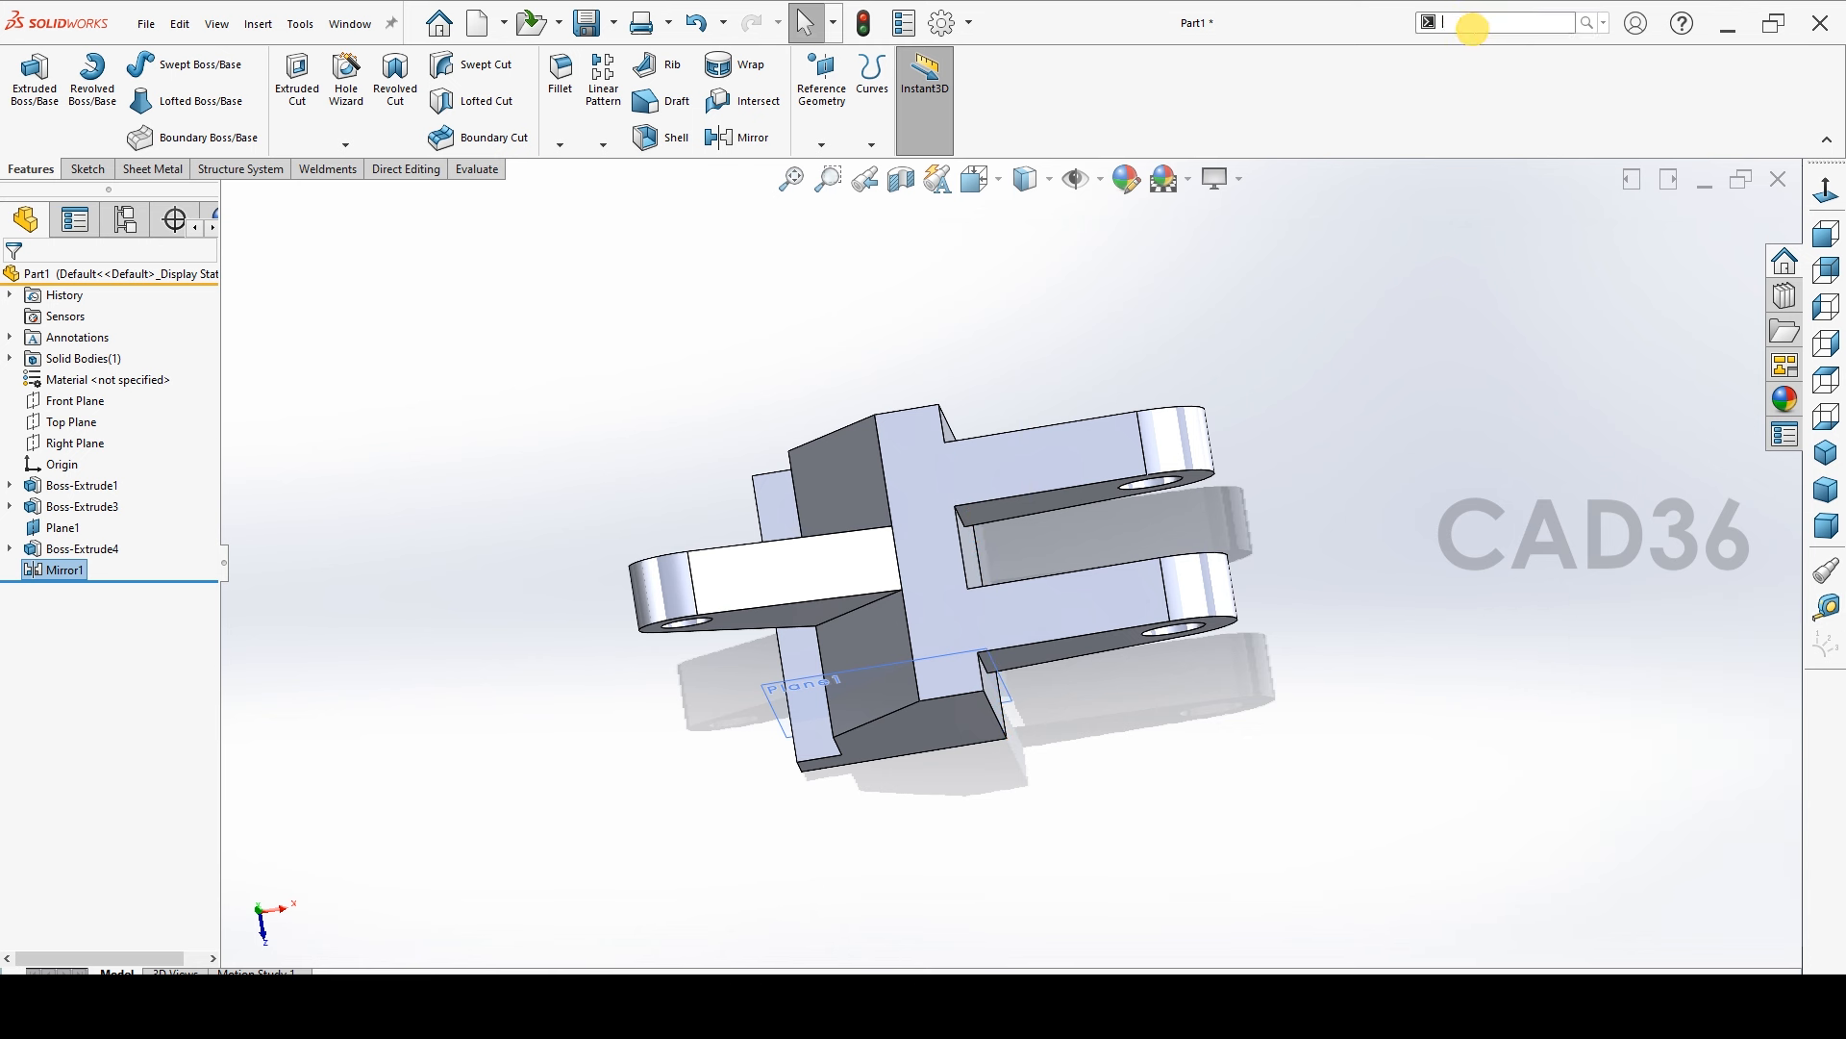
click(1603, 23)
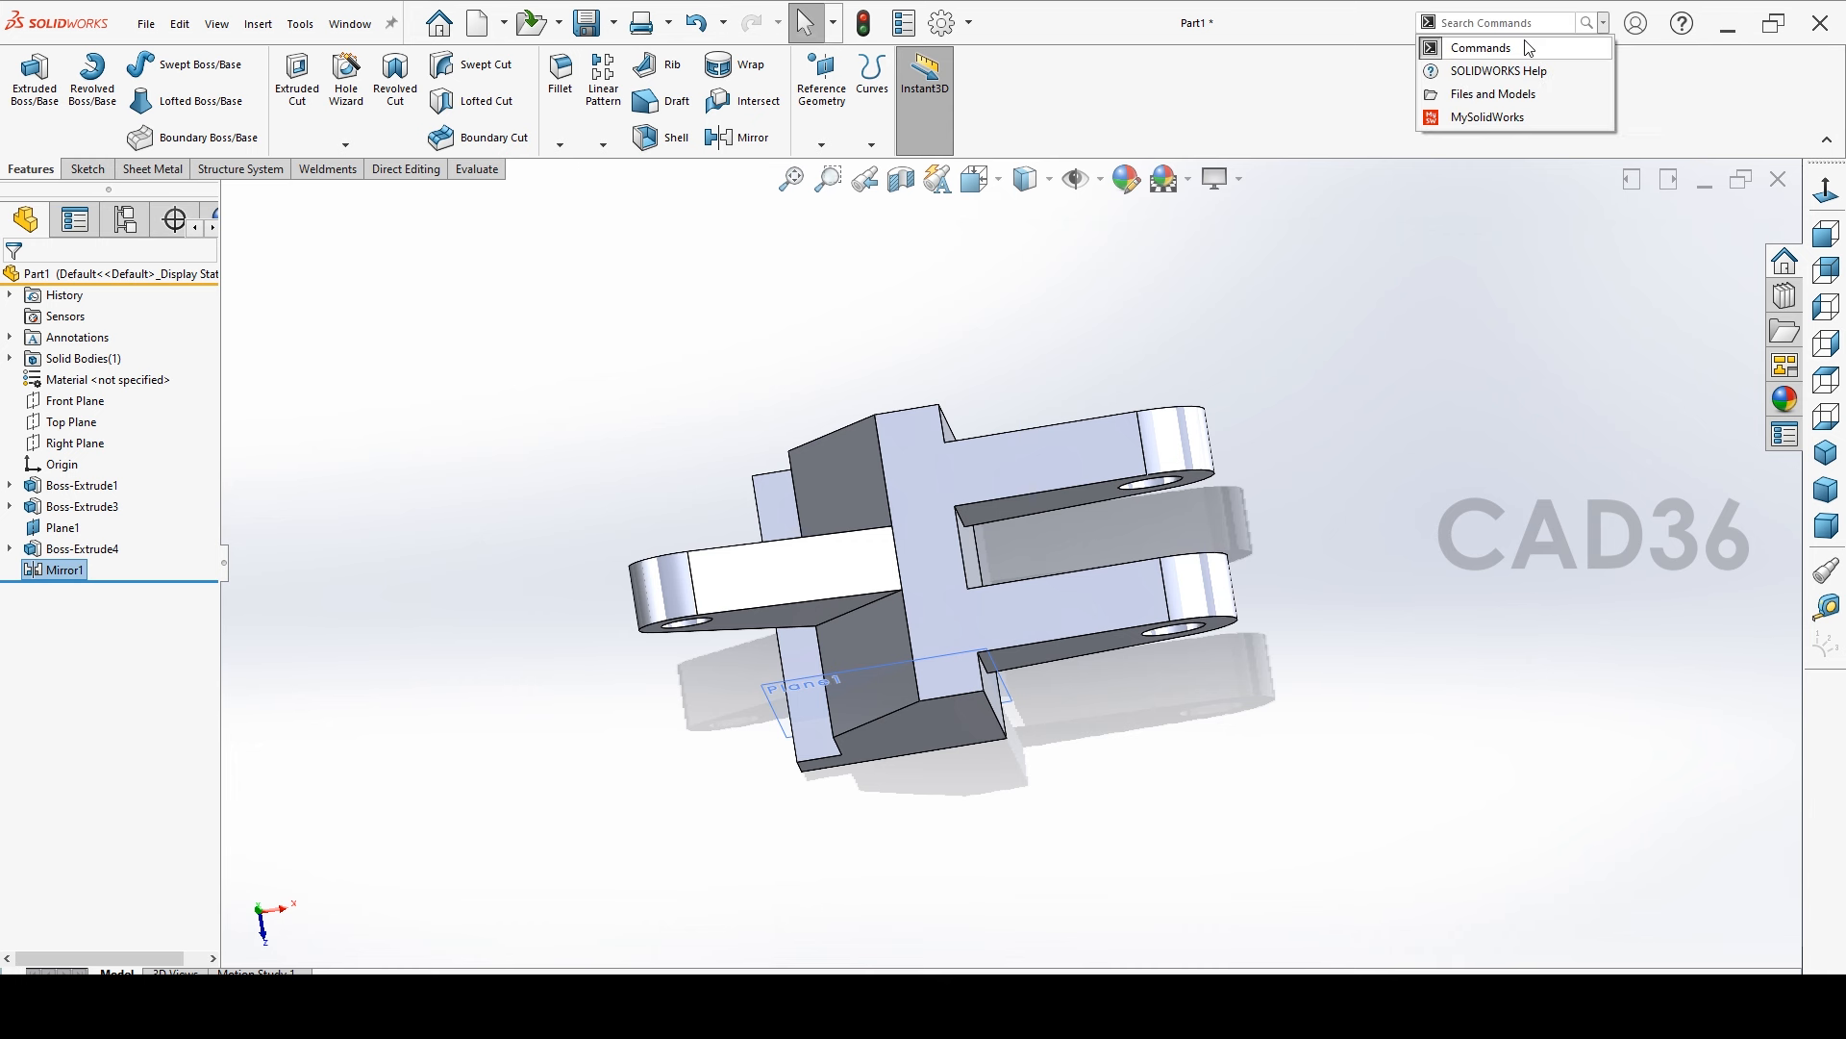
click(1481, 48)
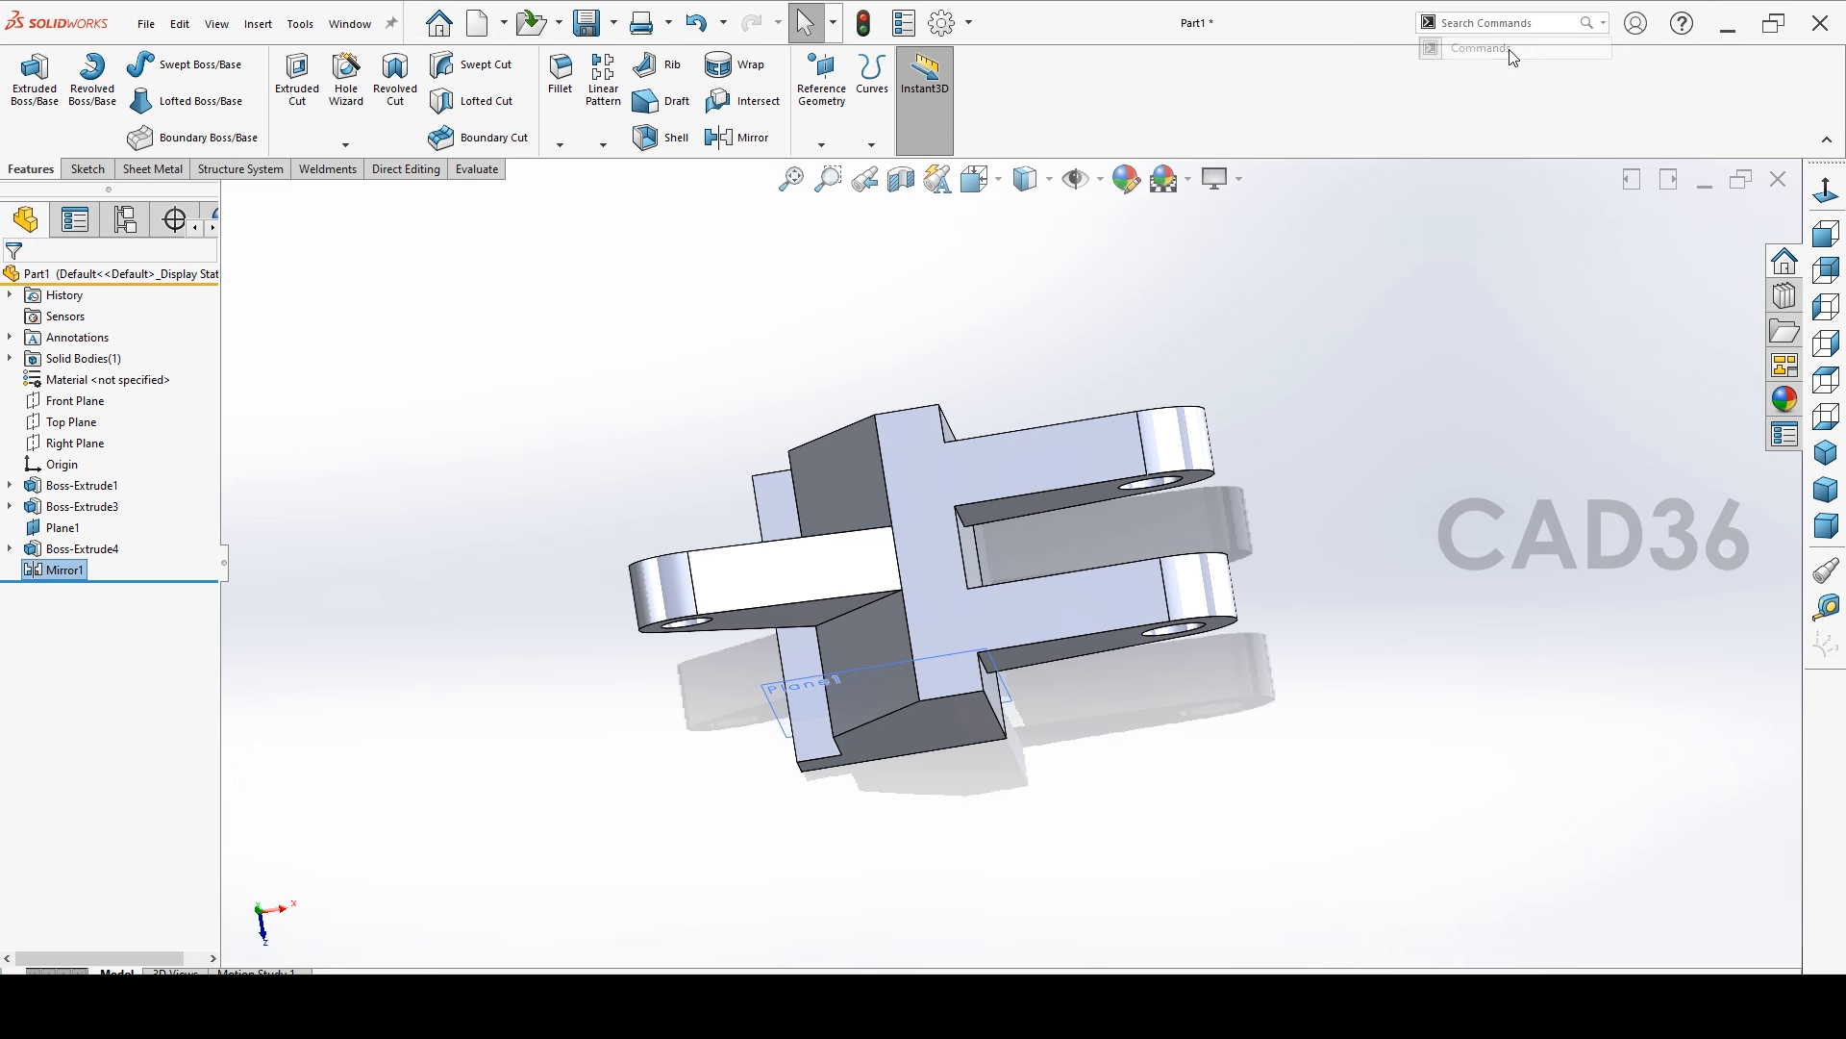
text(mea)
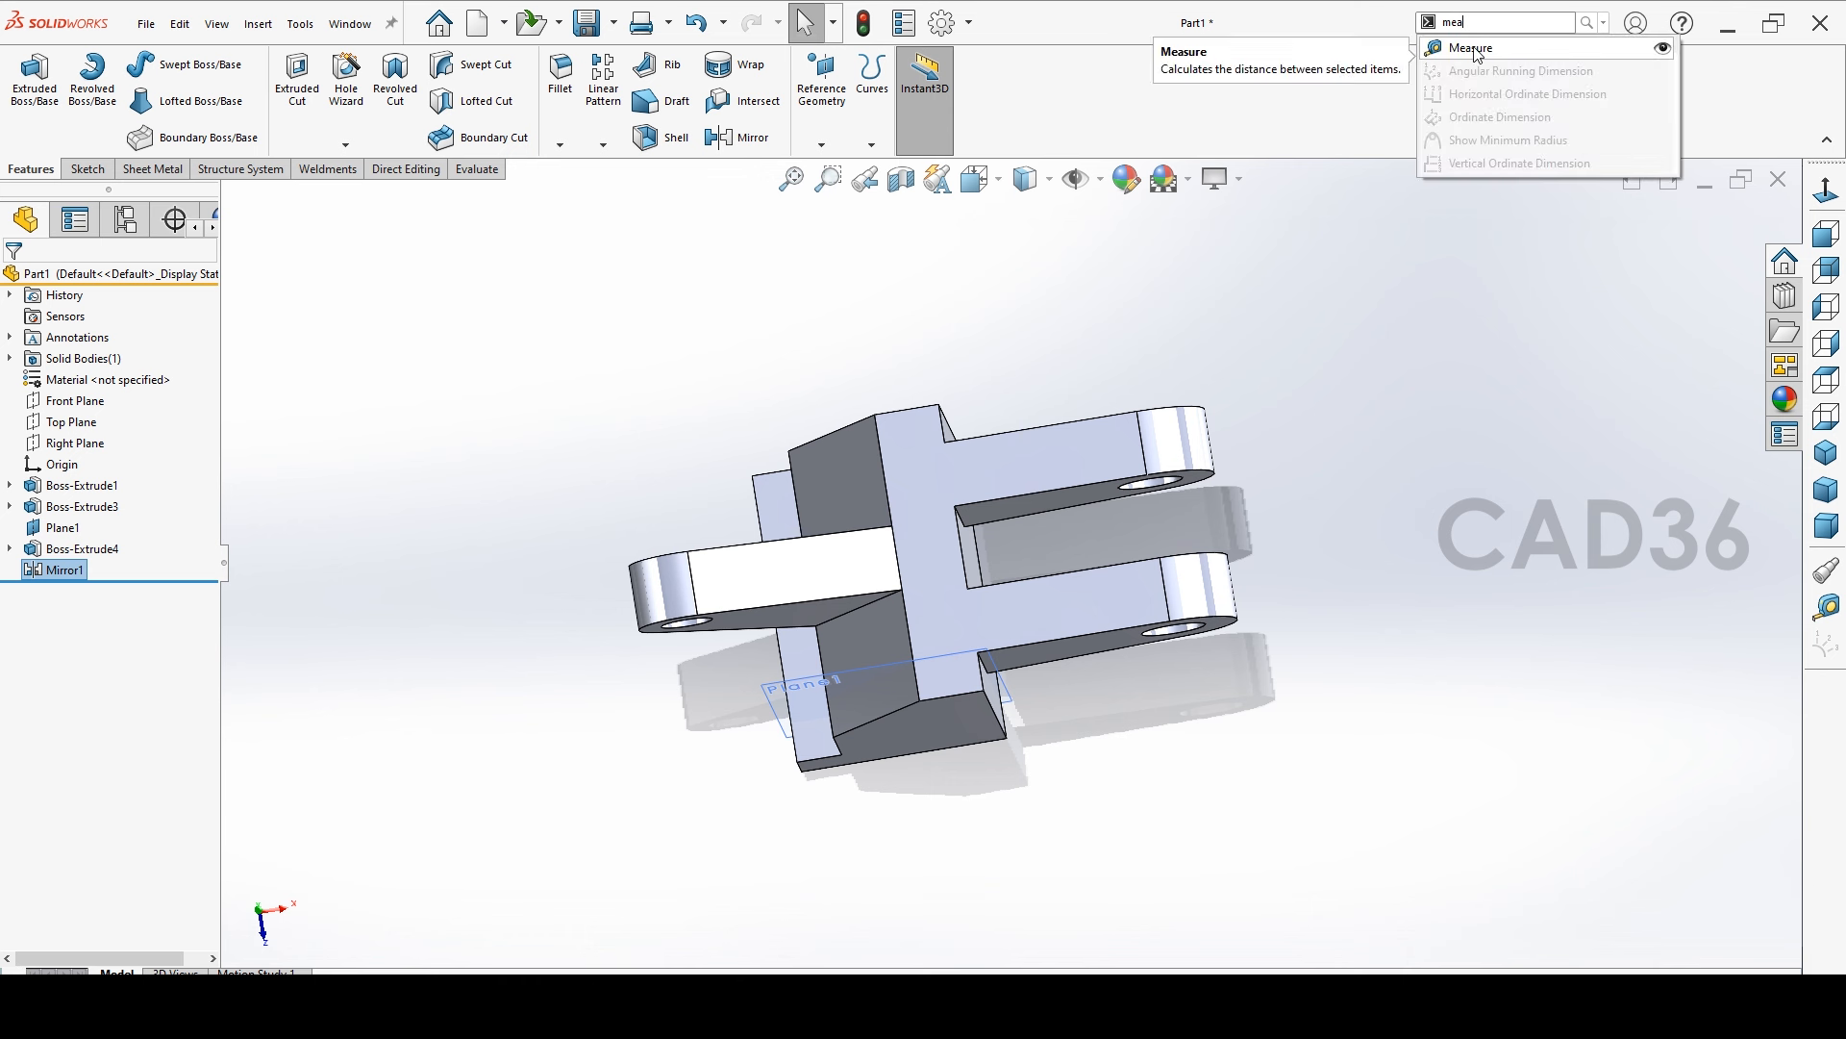
click(1663, 49)
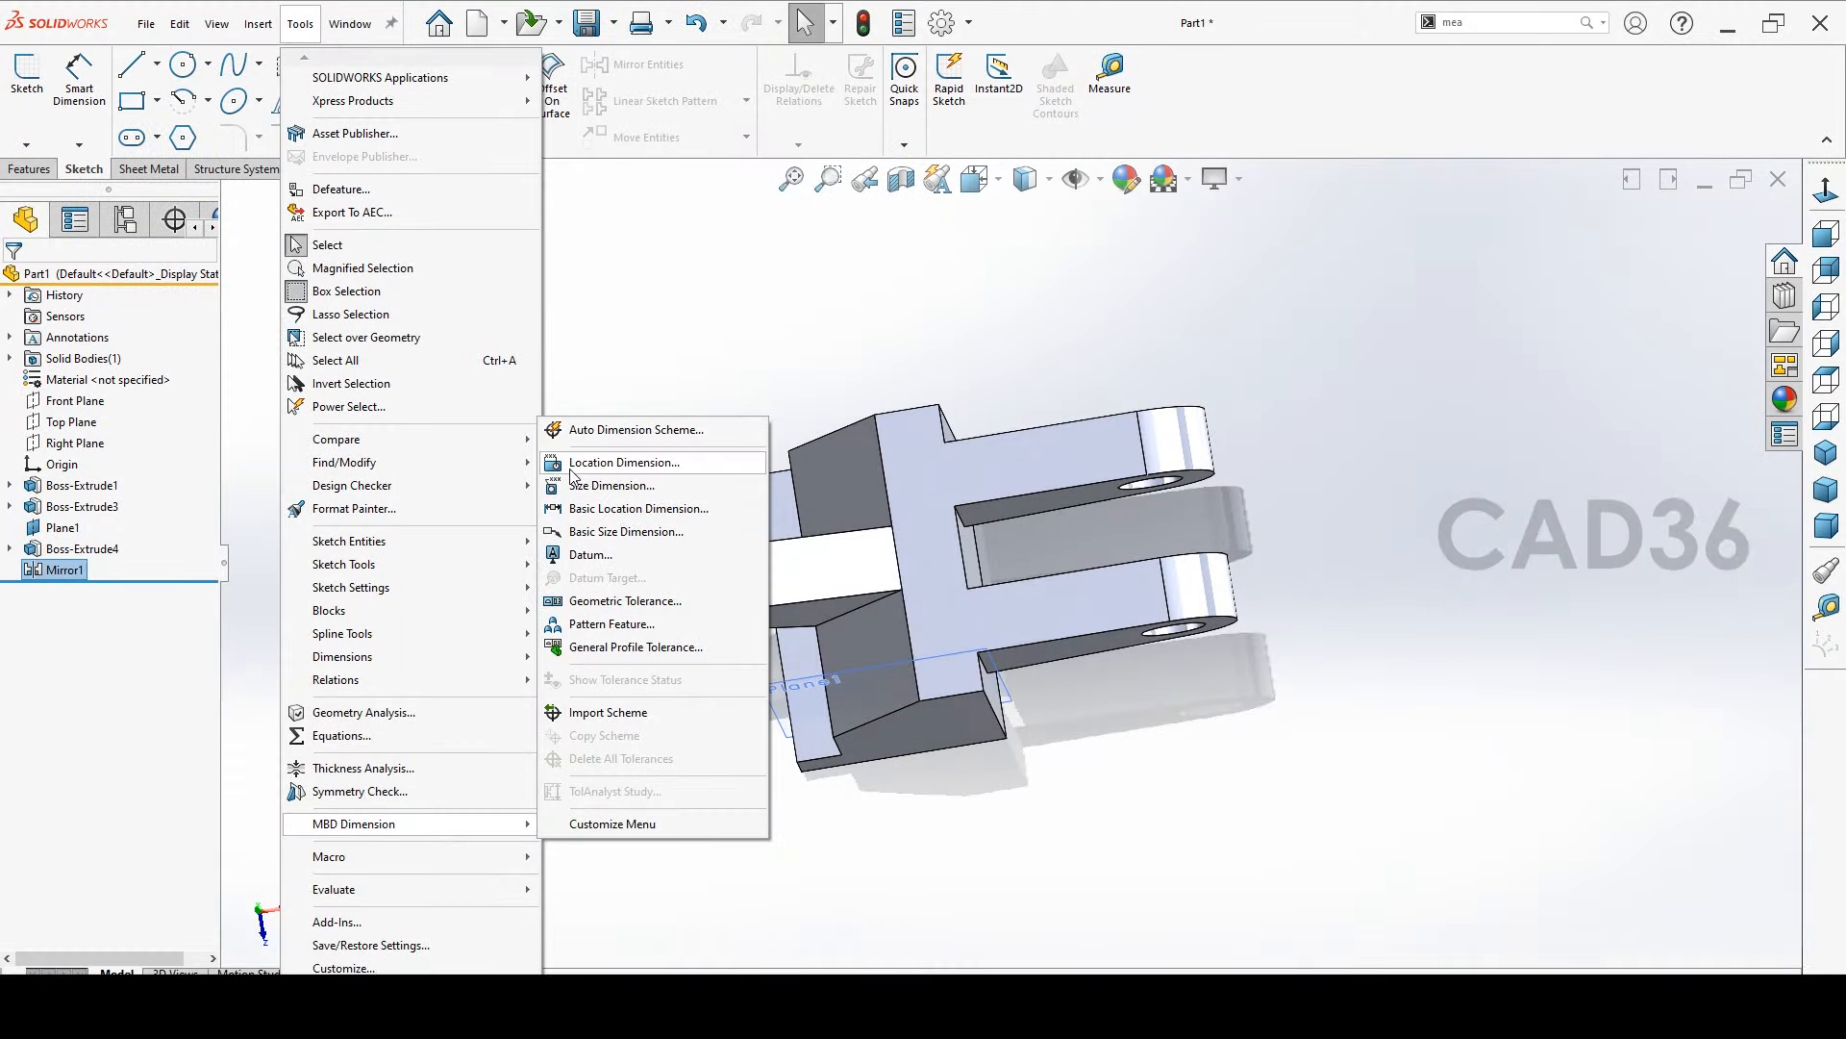
Measure the inner edge of the gap between the two rear lugs and compare it with the spacing in the reference image
mouse_move(446, 890)
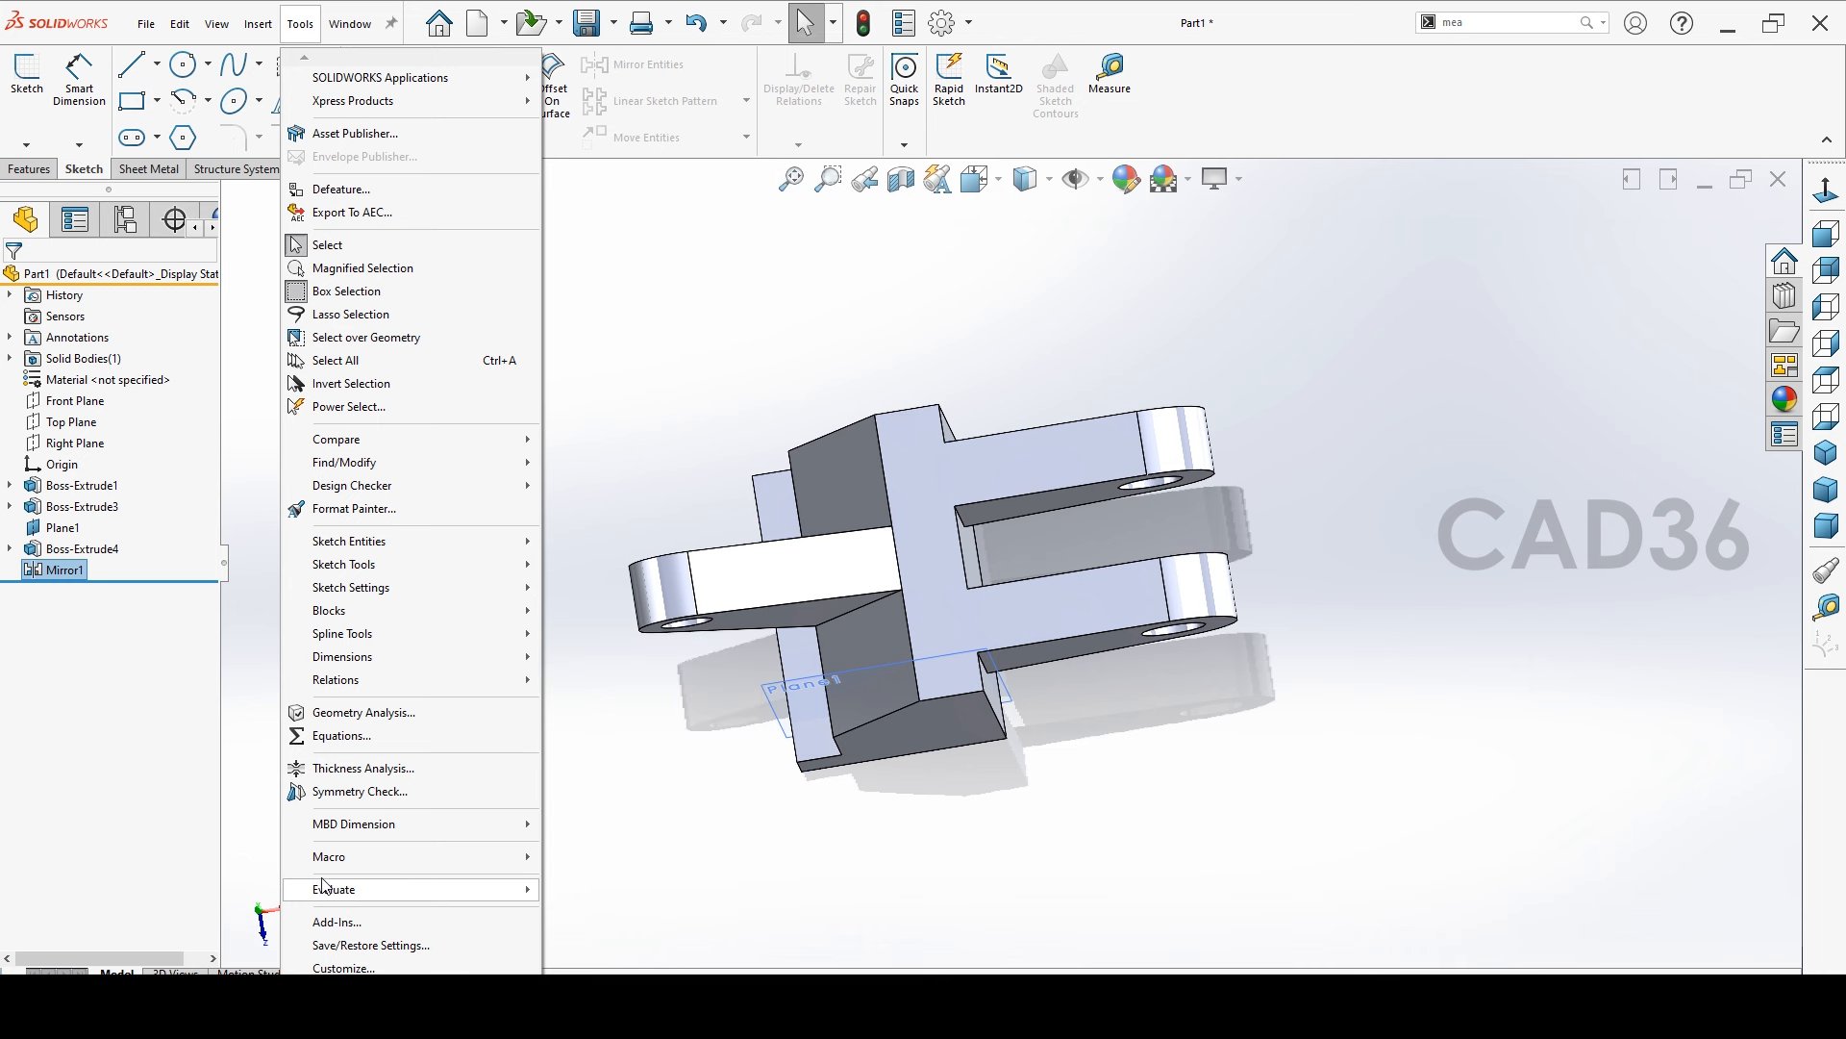
click(516, 893)
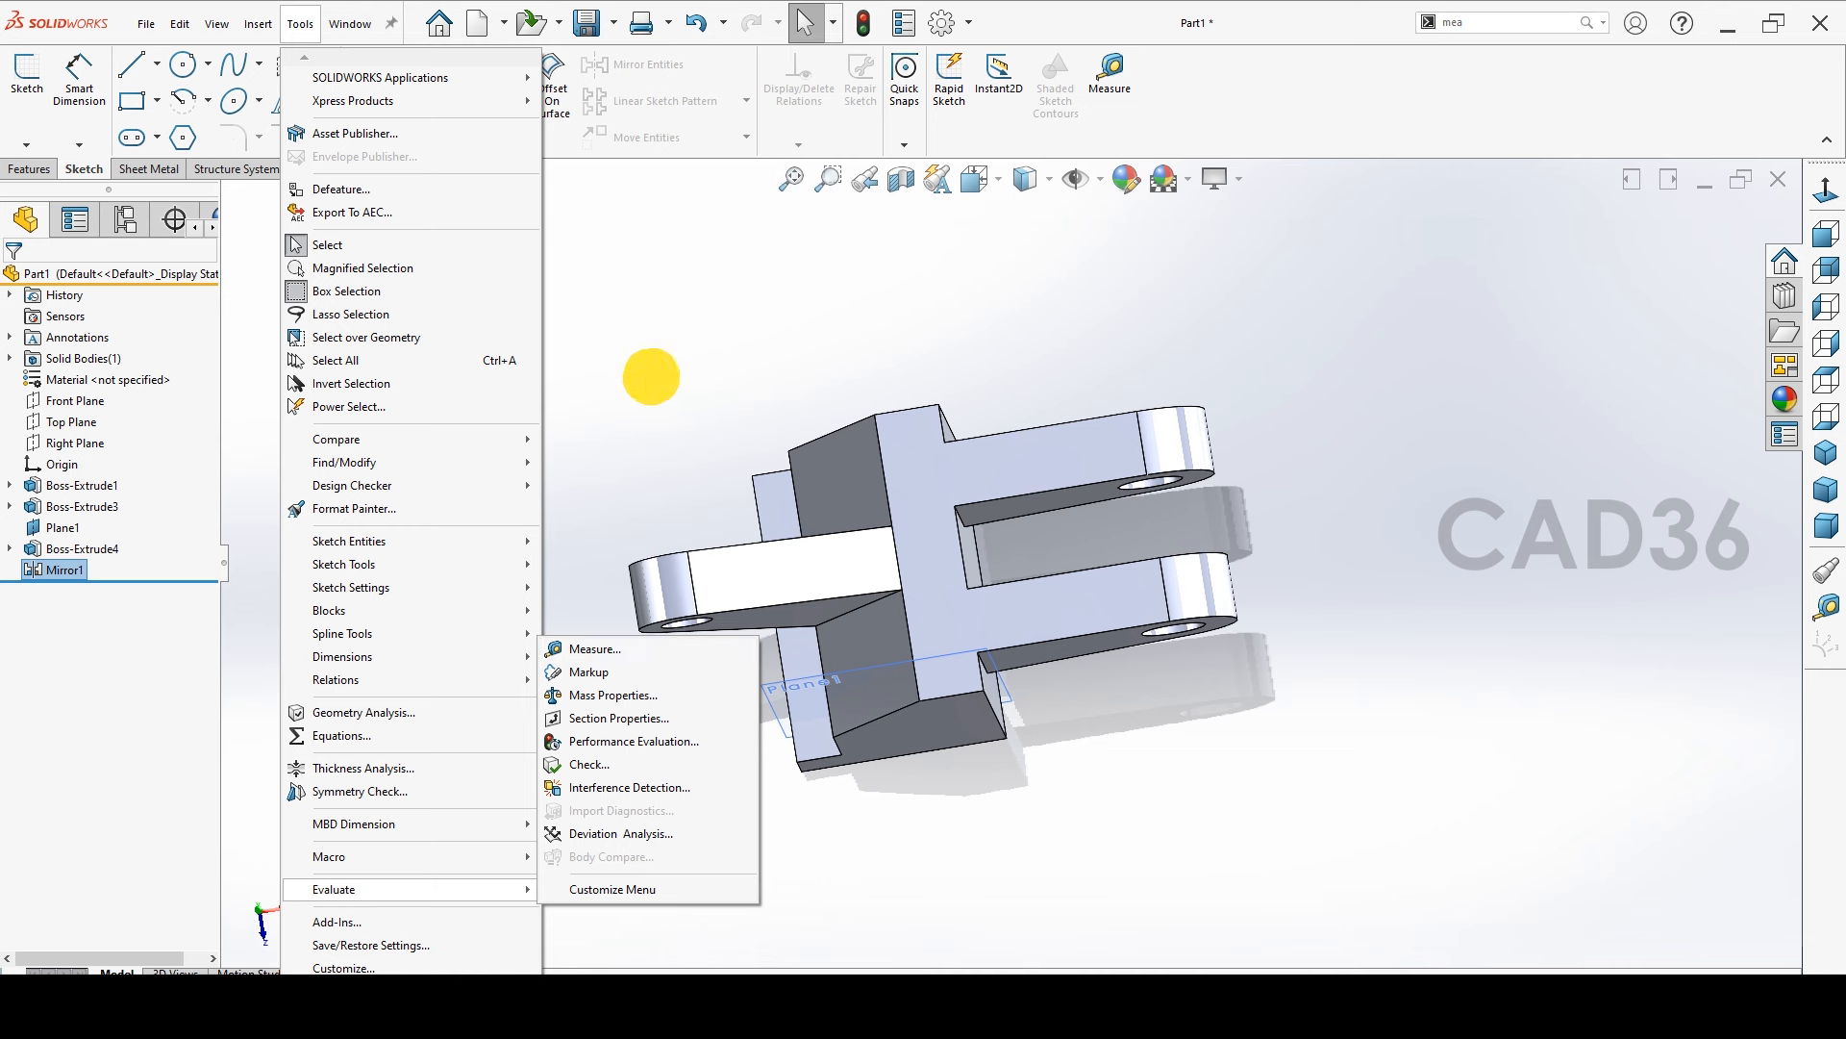
click(654, 384)
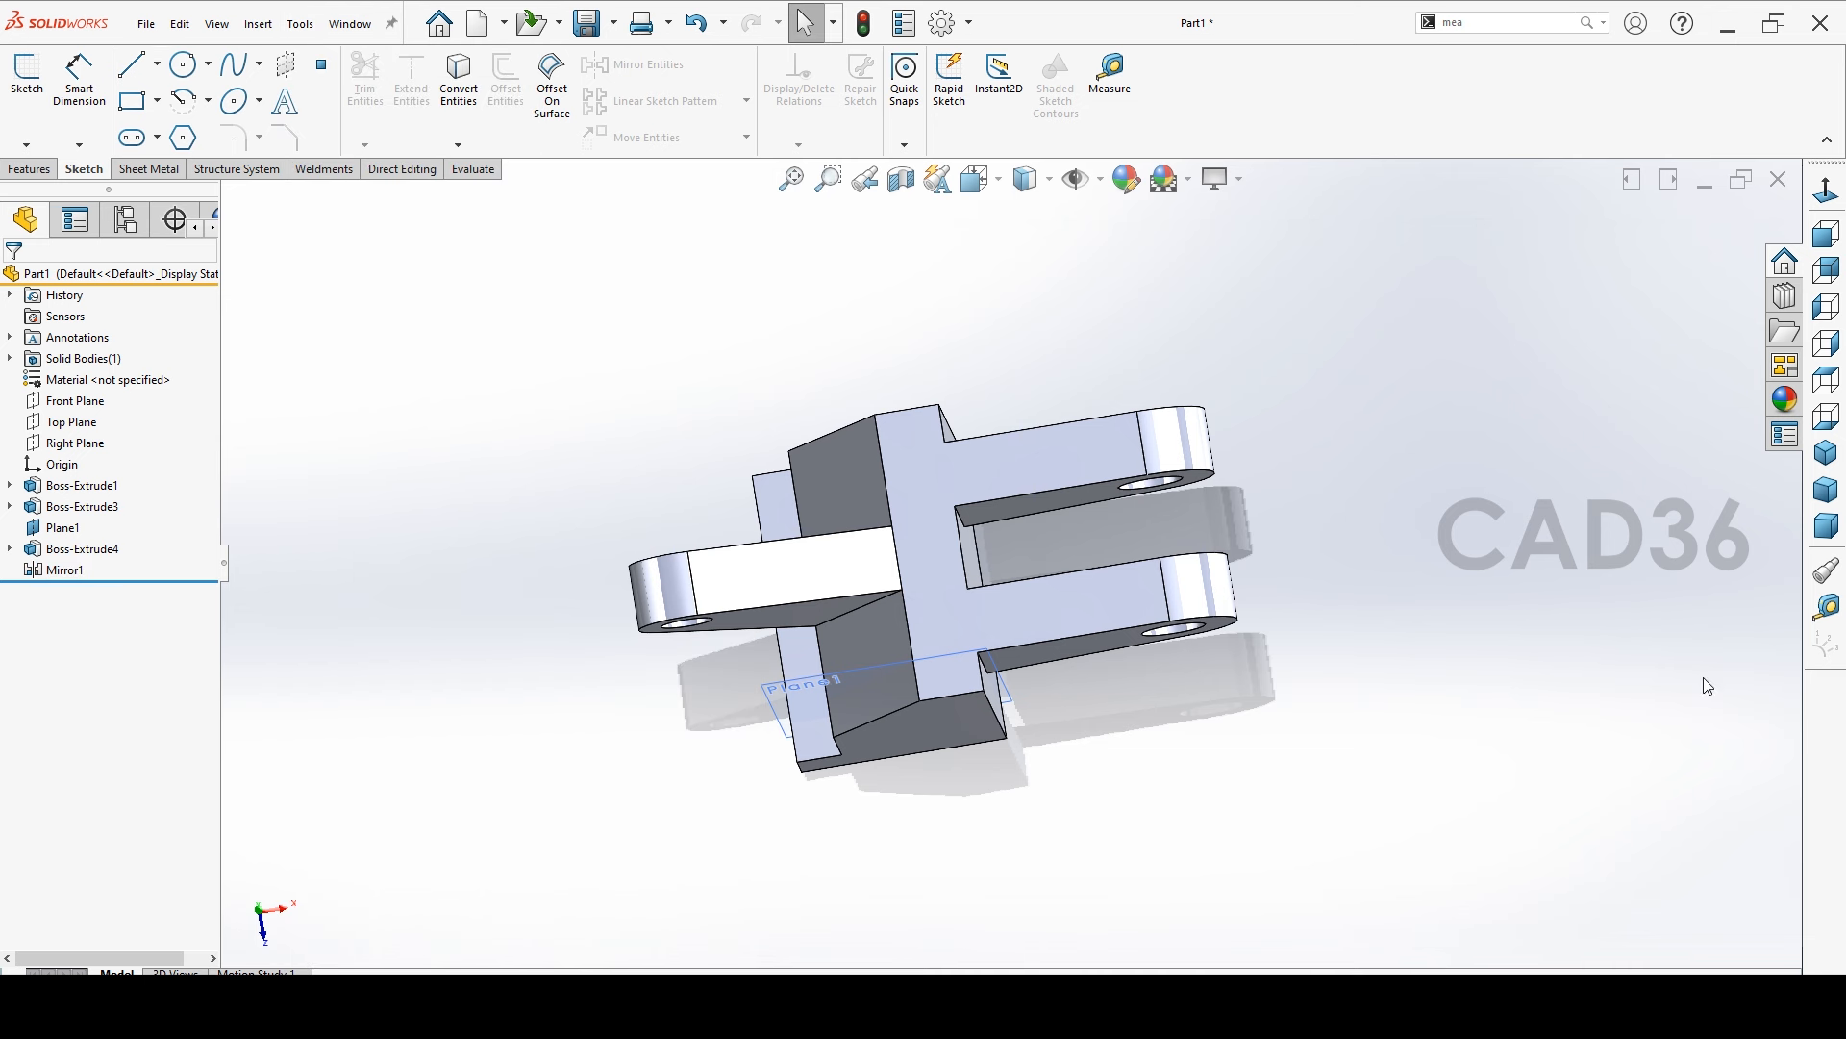
click(1826, 606)
scroll(1017, 543, down, 5)
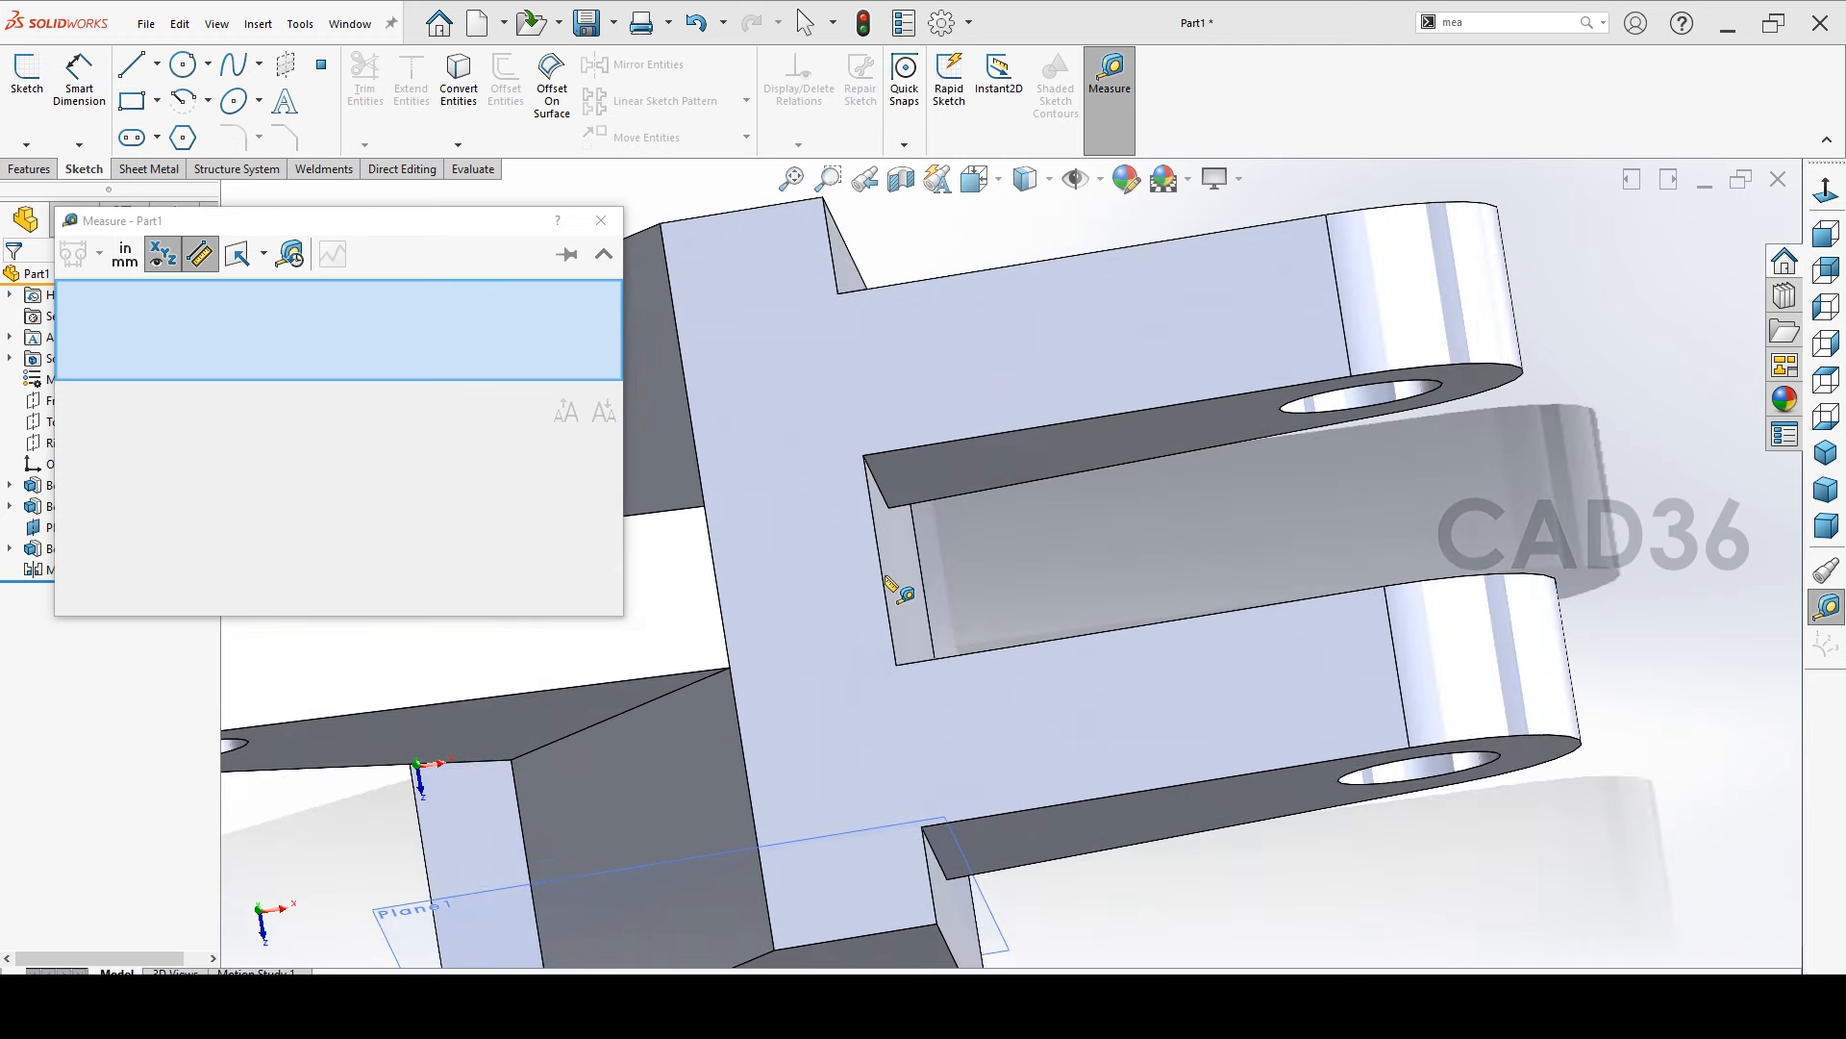
click(882, 576)
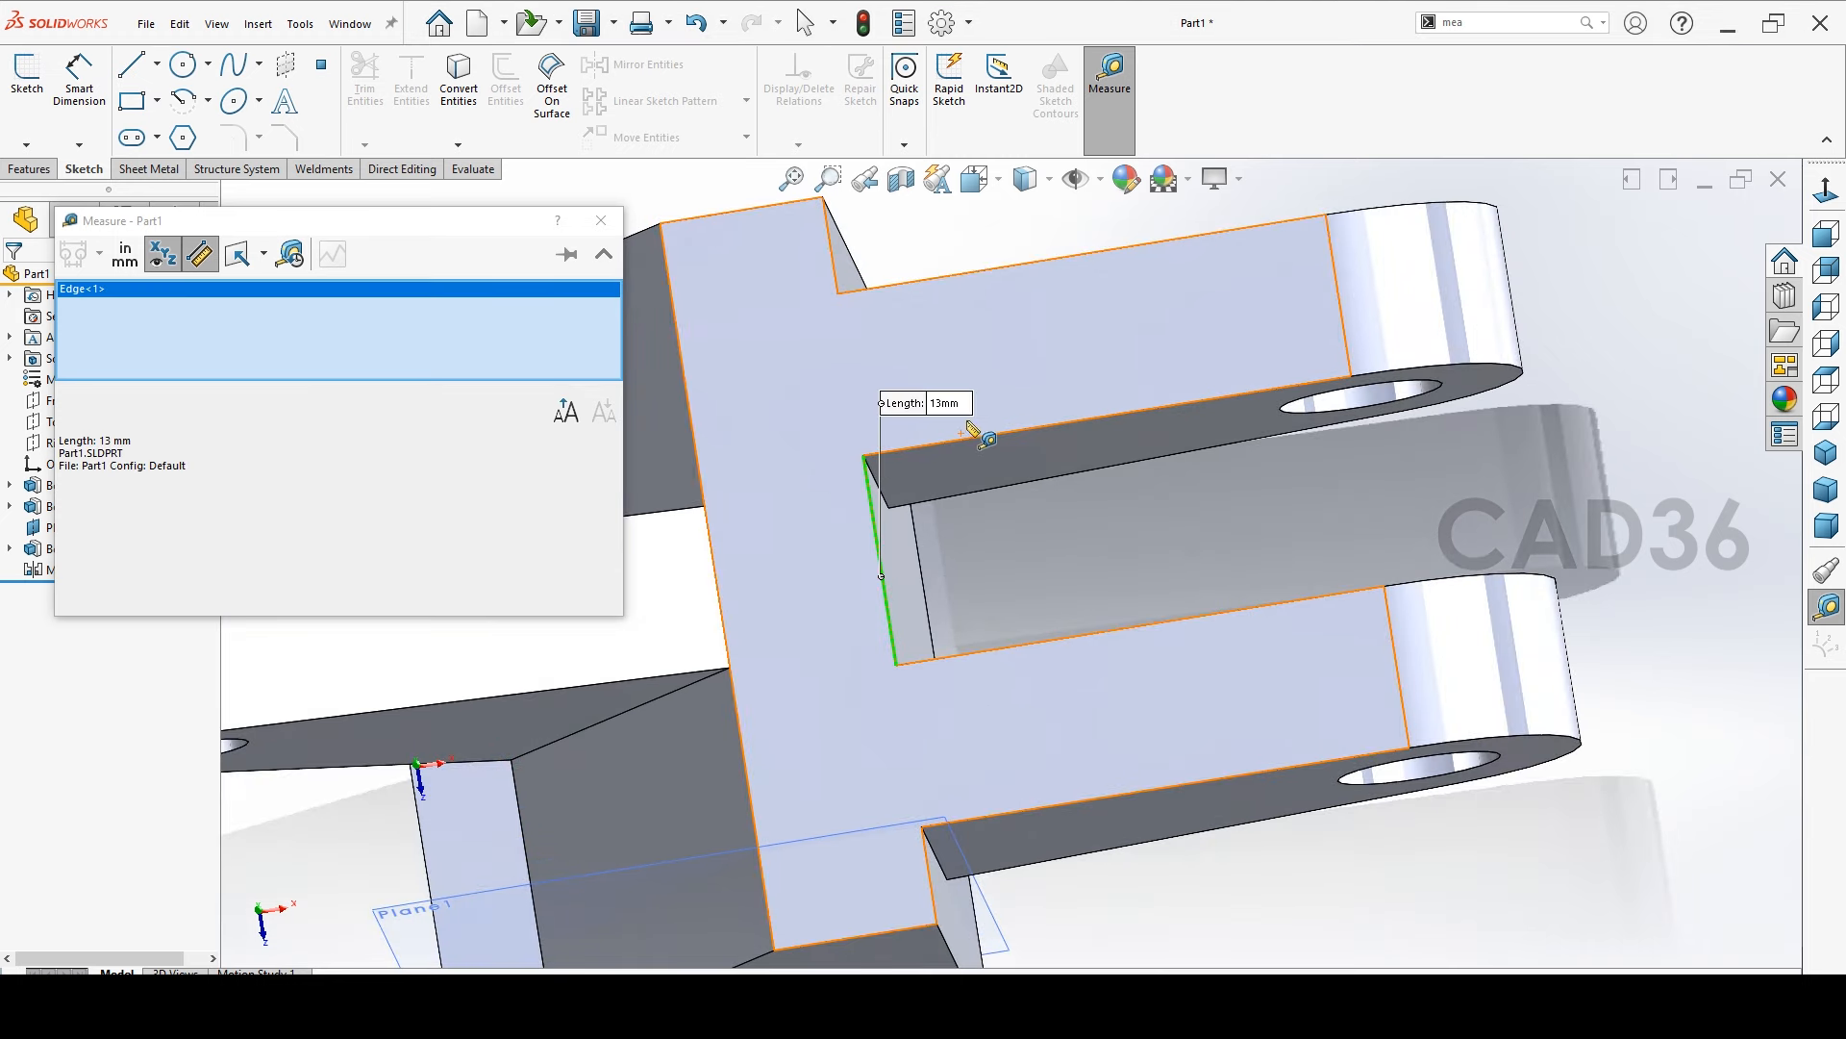
click(728, 1006)
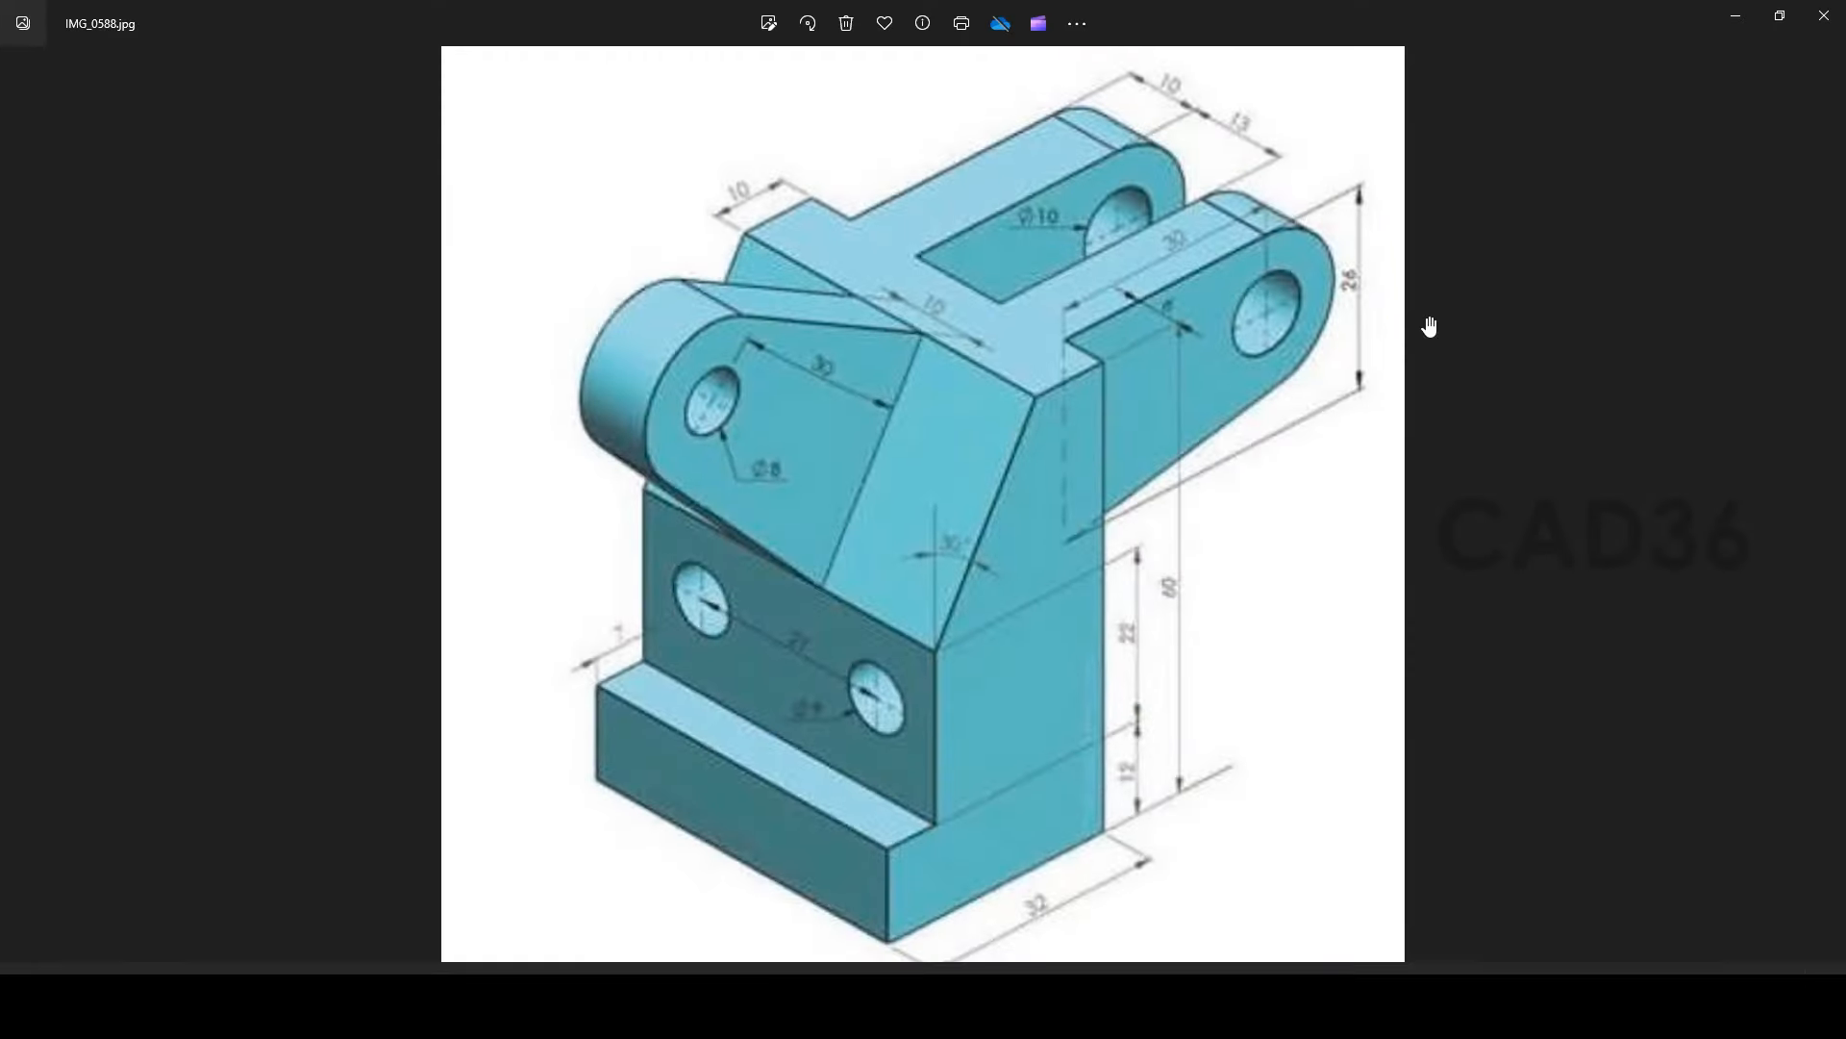
click(1737, 18)
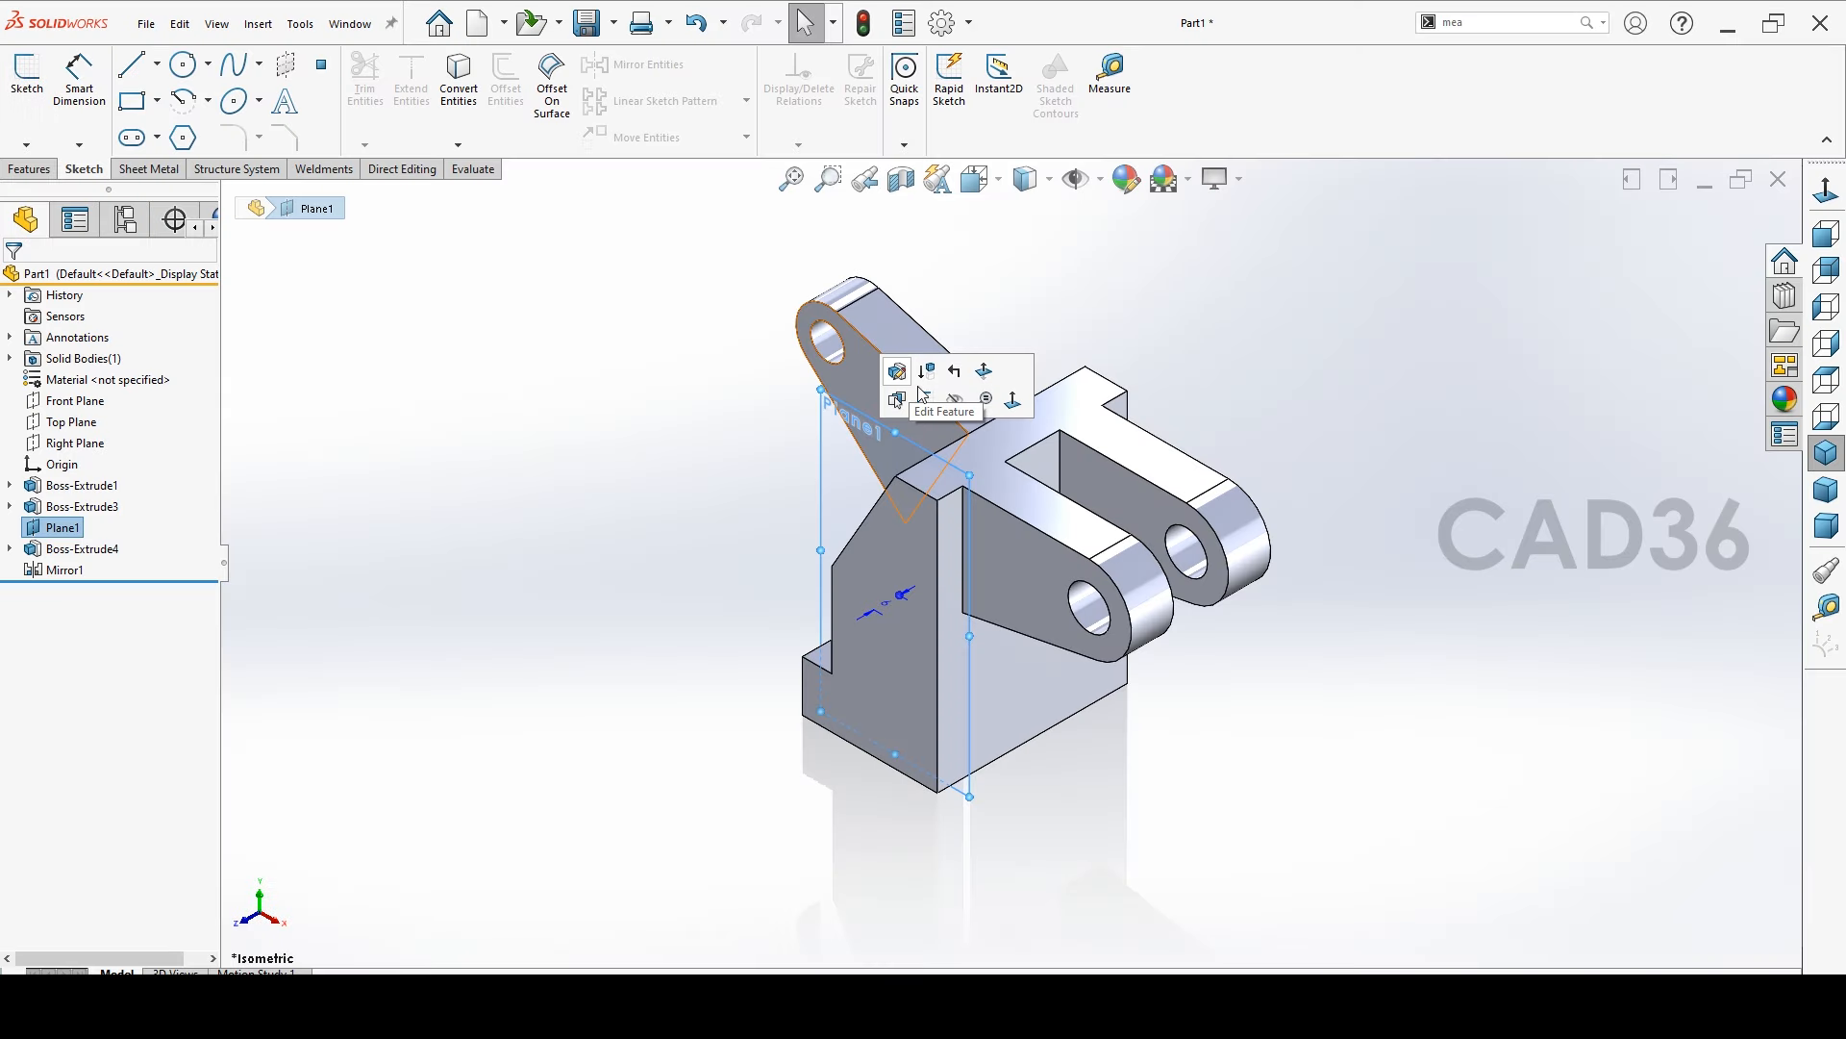
Hide Plane1 and assign Cast Alloy Steel as the part's material
click(957, 404)
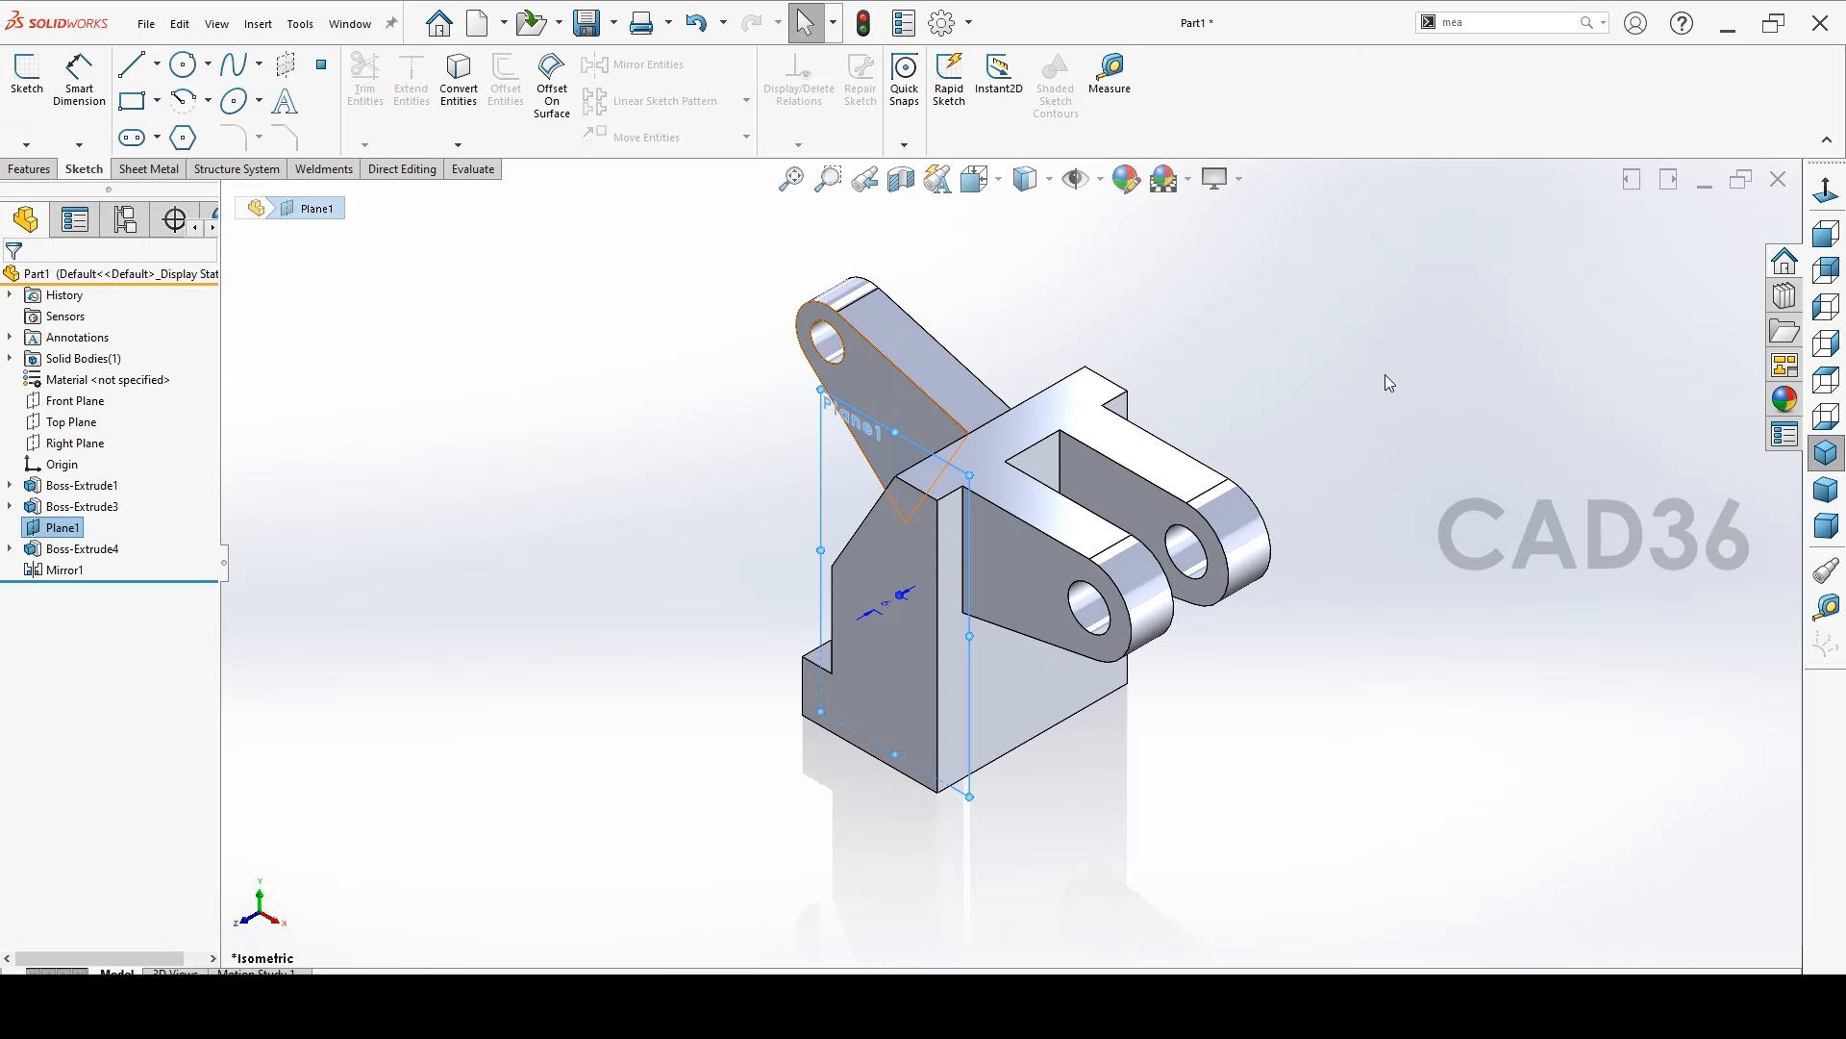
mouse_move(1274, 563)
middle_down()
mouse_move(1369, 581)
mouse_move(1360, 510)
mouse_move(1262, 560)
middle_up()
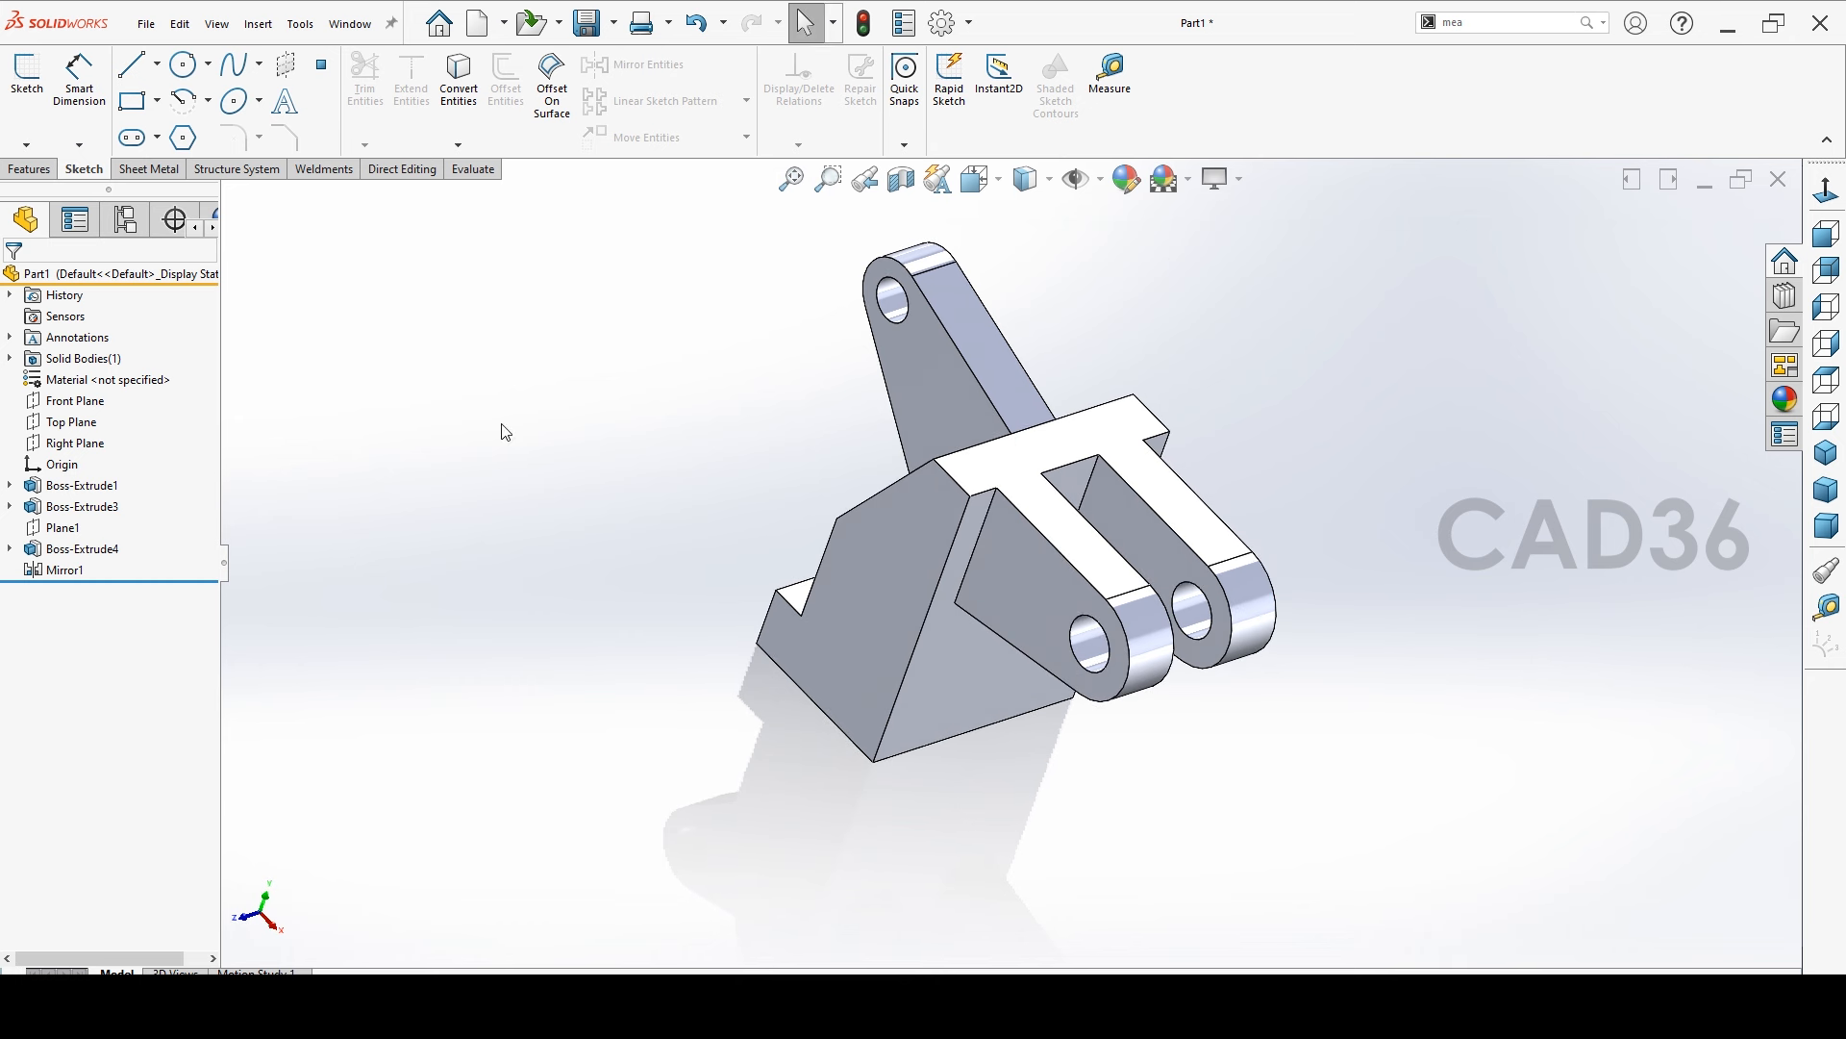
right_click(126, 377)
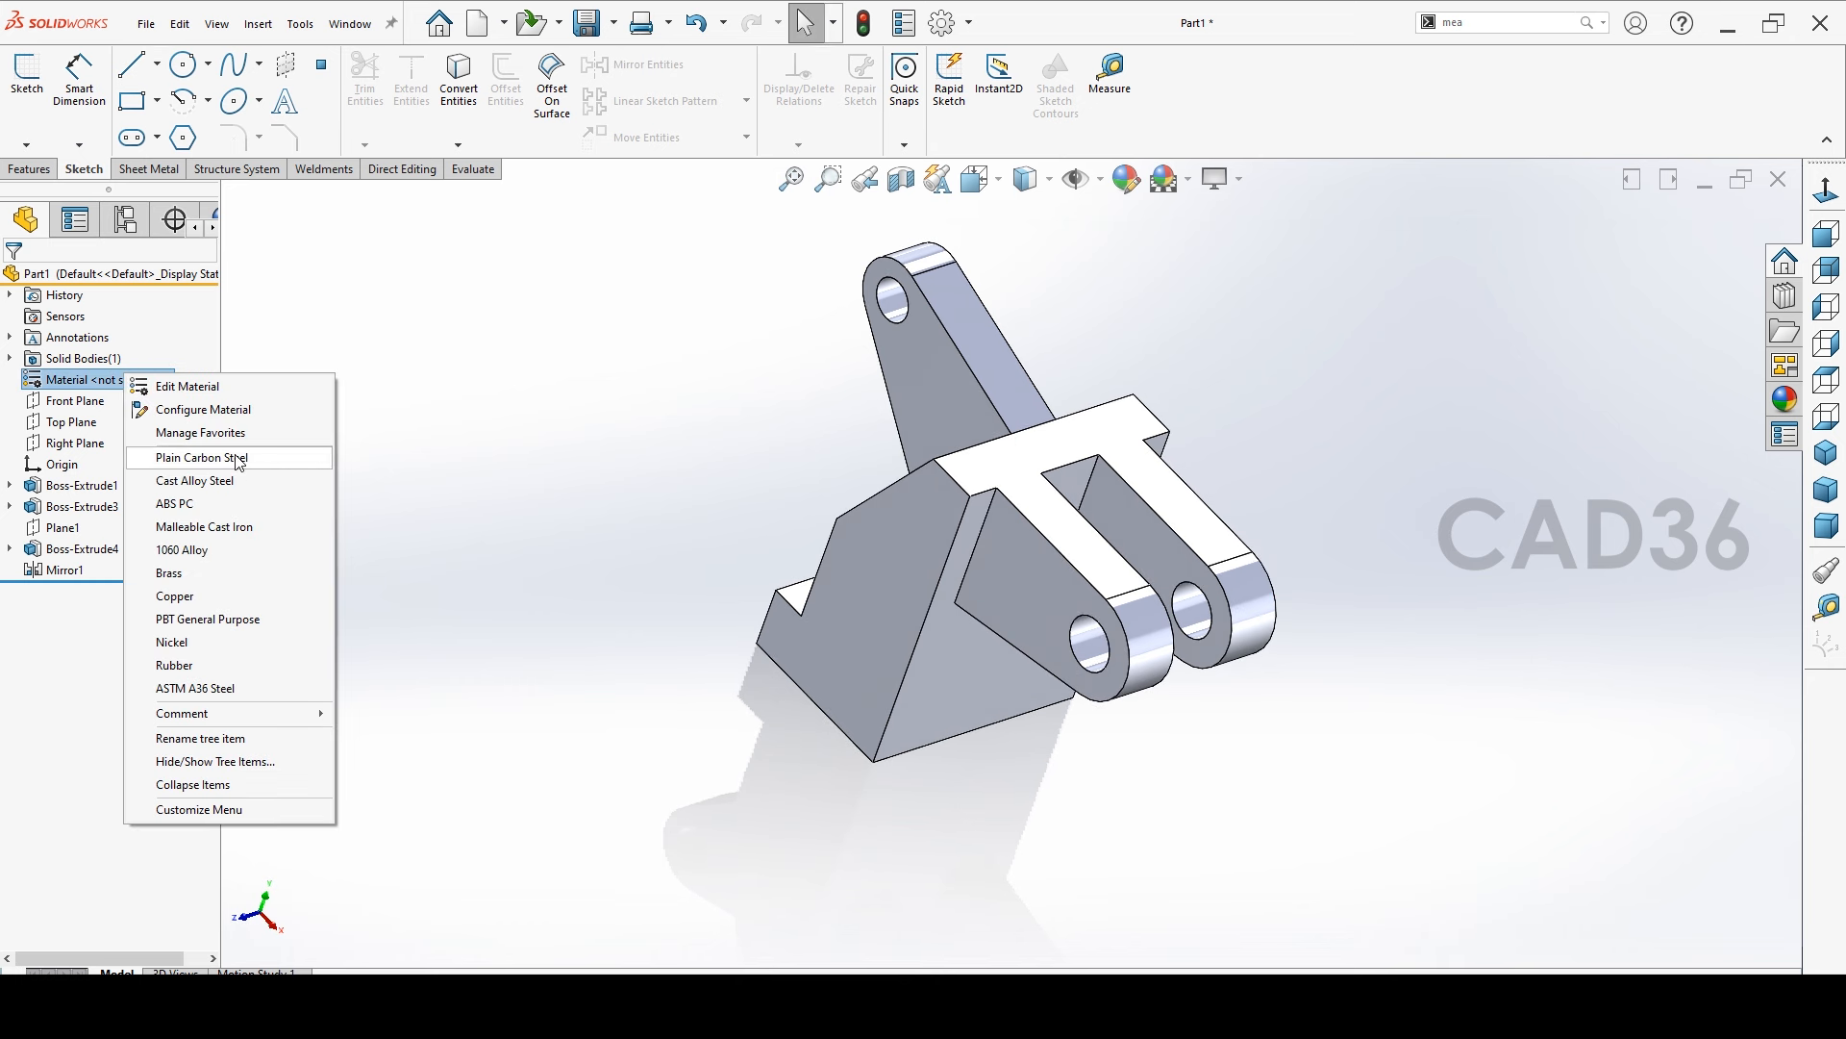
click(235, 480)
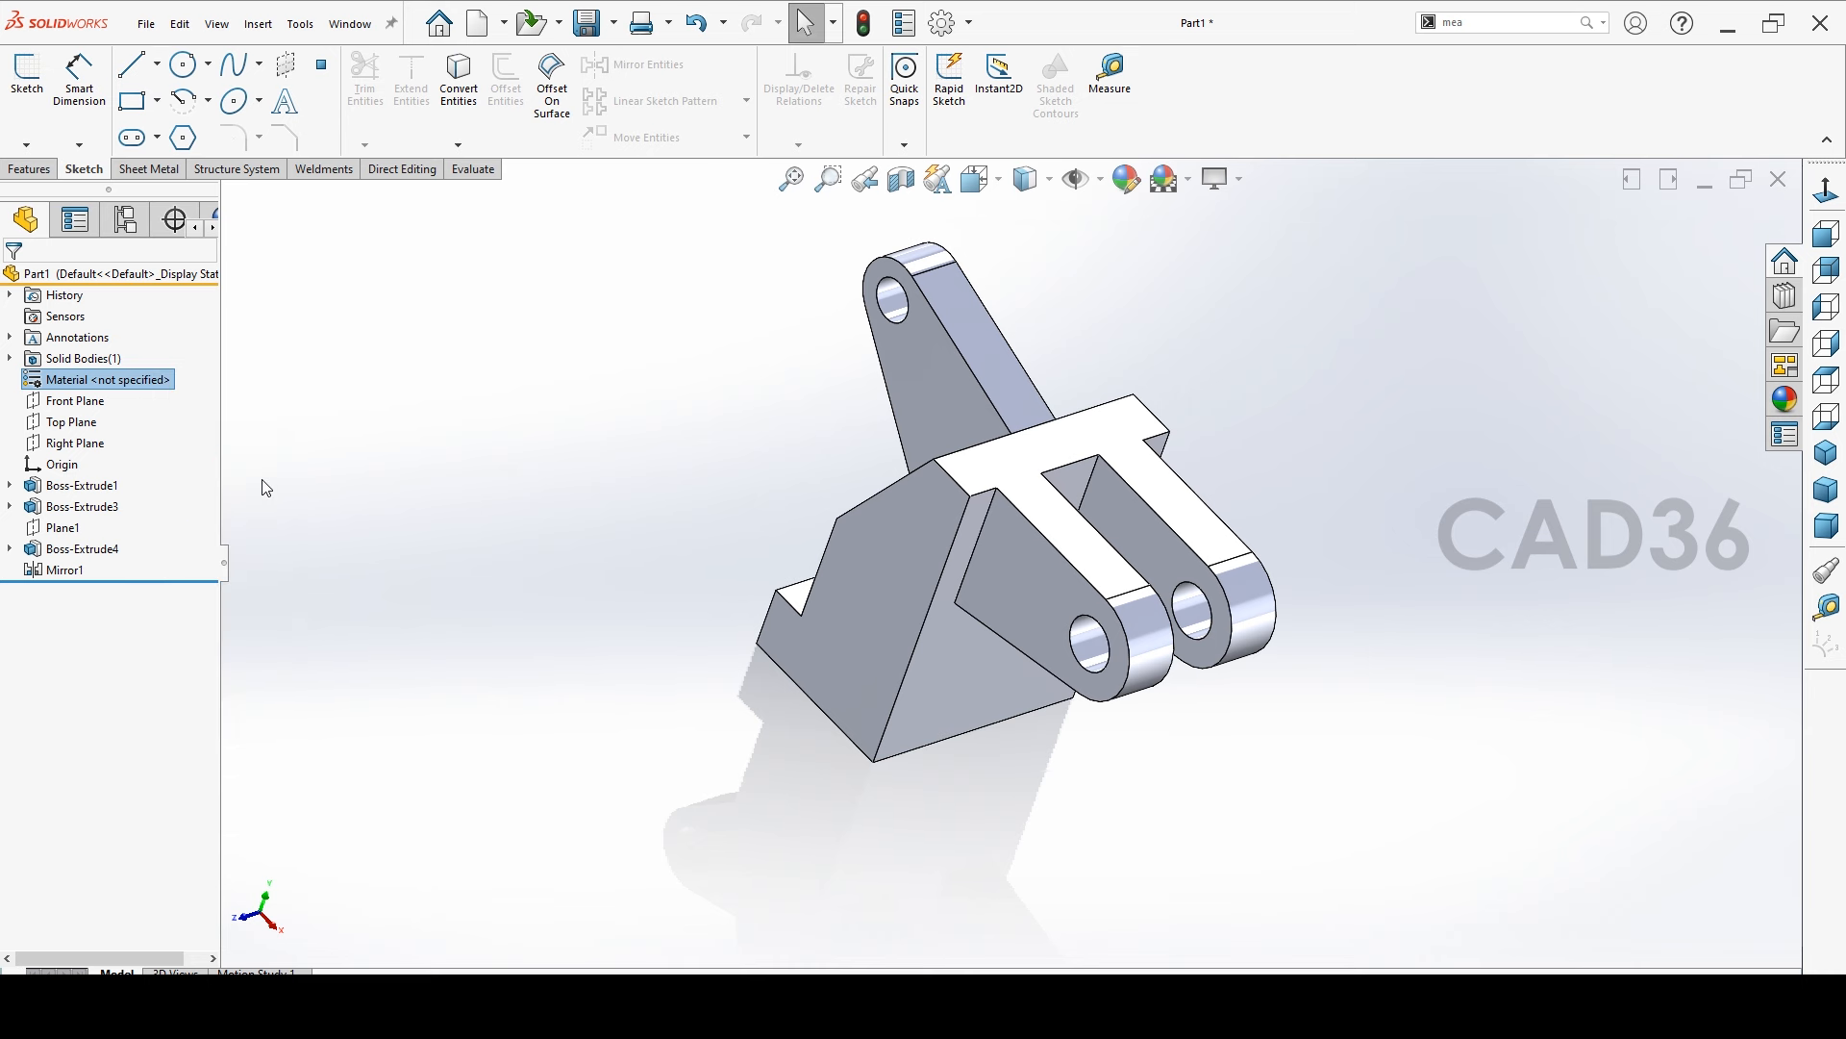
click(321, 488)
Turn on Shadows In Shaded Mode and Ambient Occlusion, and set the view to Trimetric
click(1825, 452)
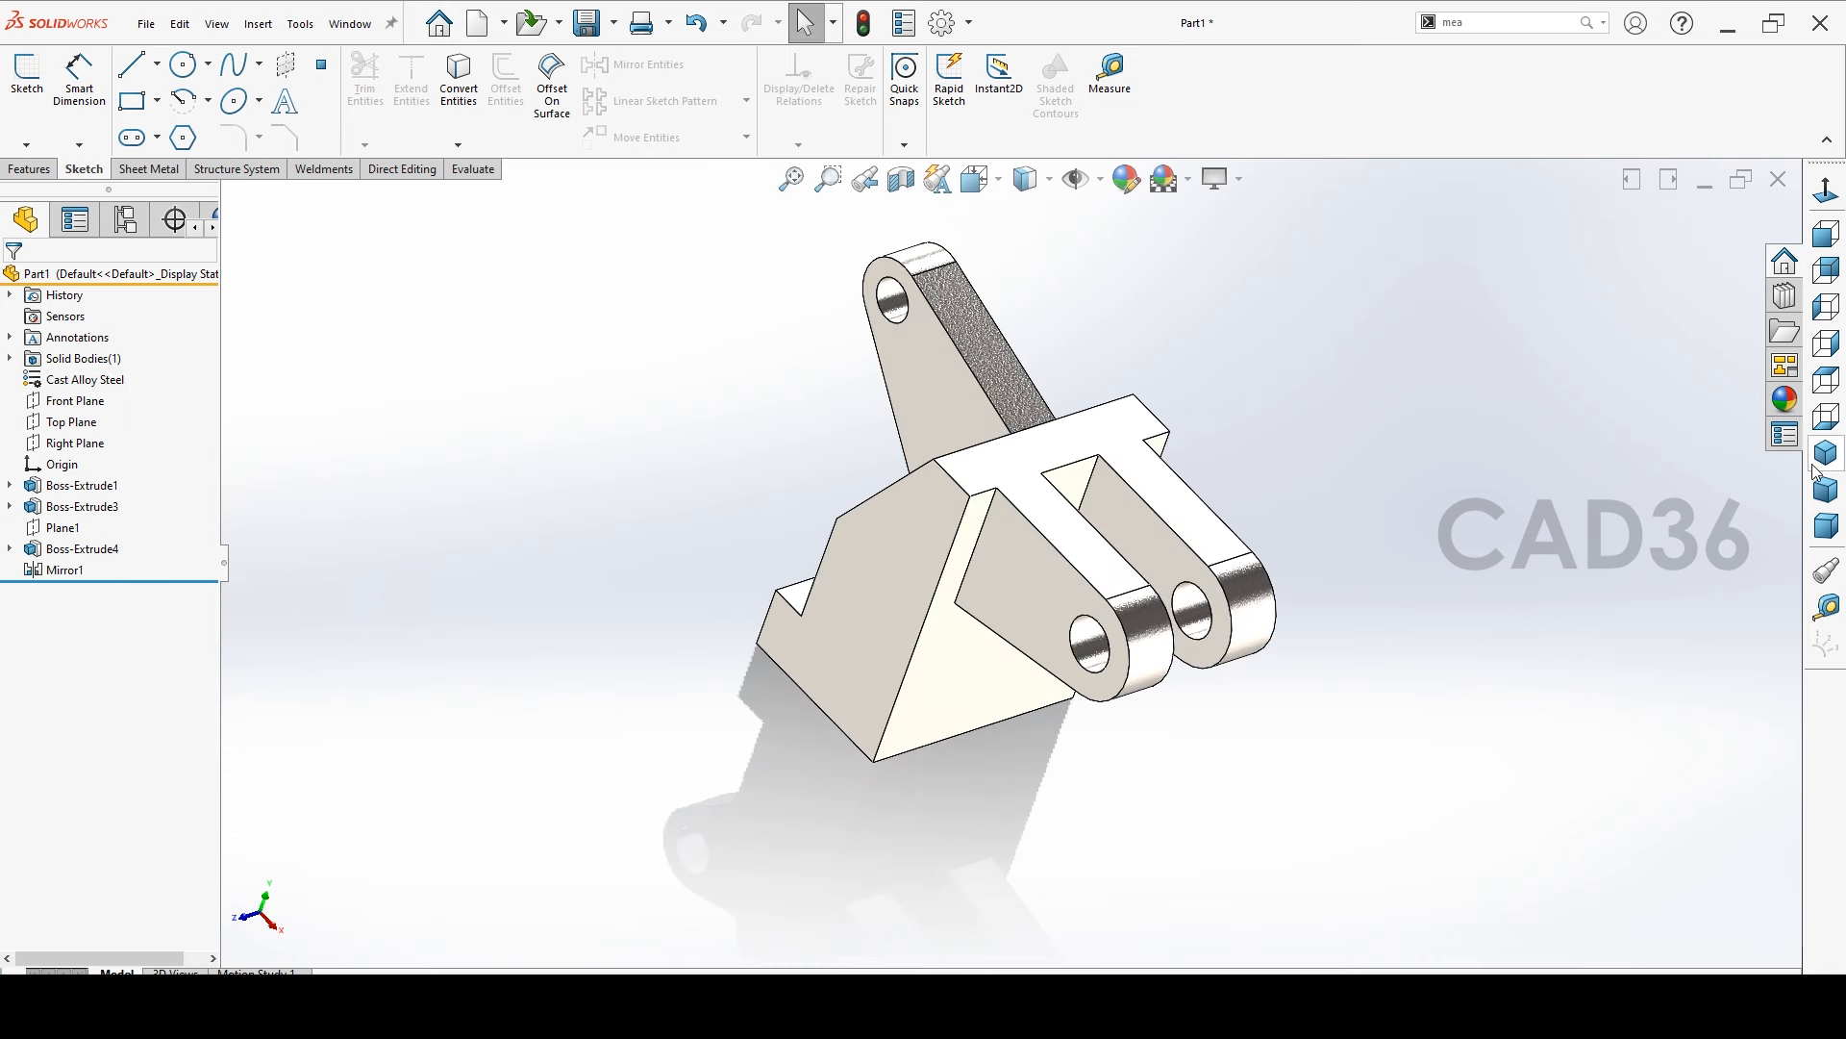
click(1243, 183)
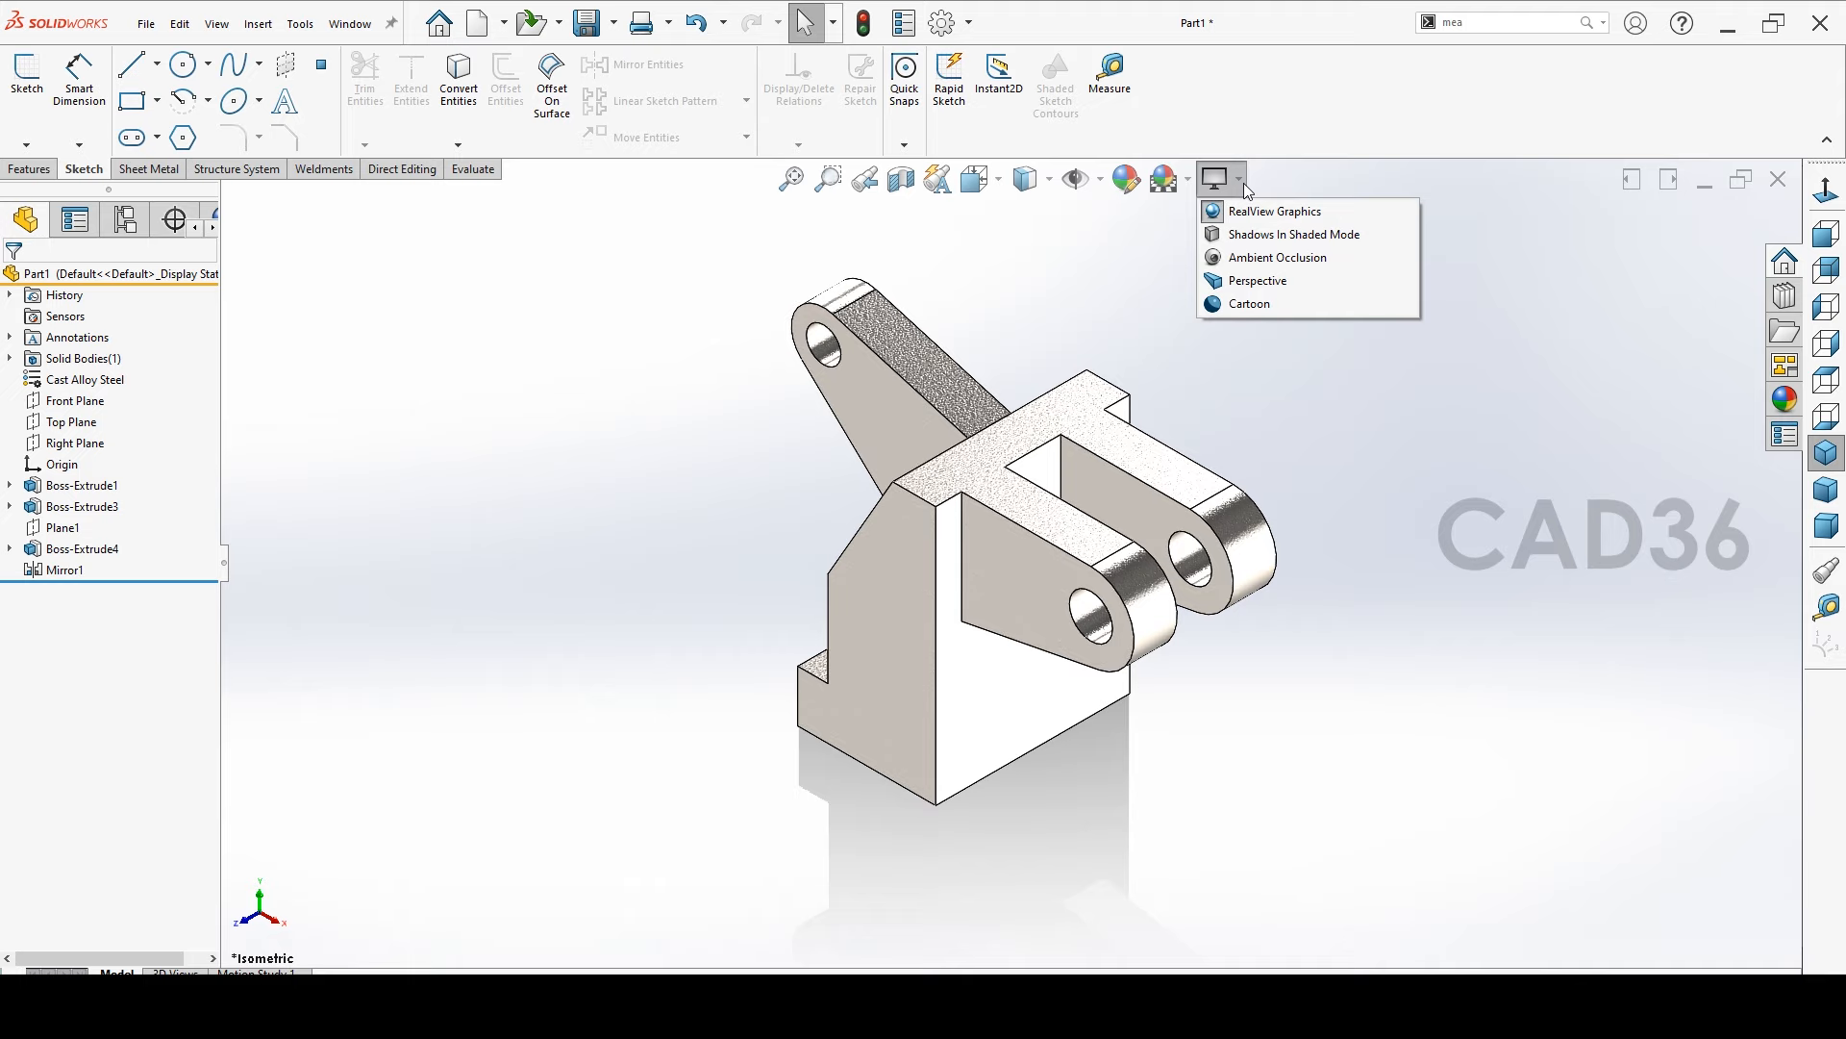
click(1254, 234)
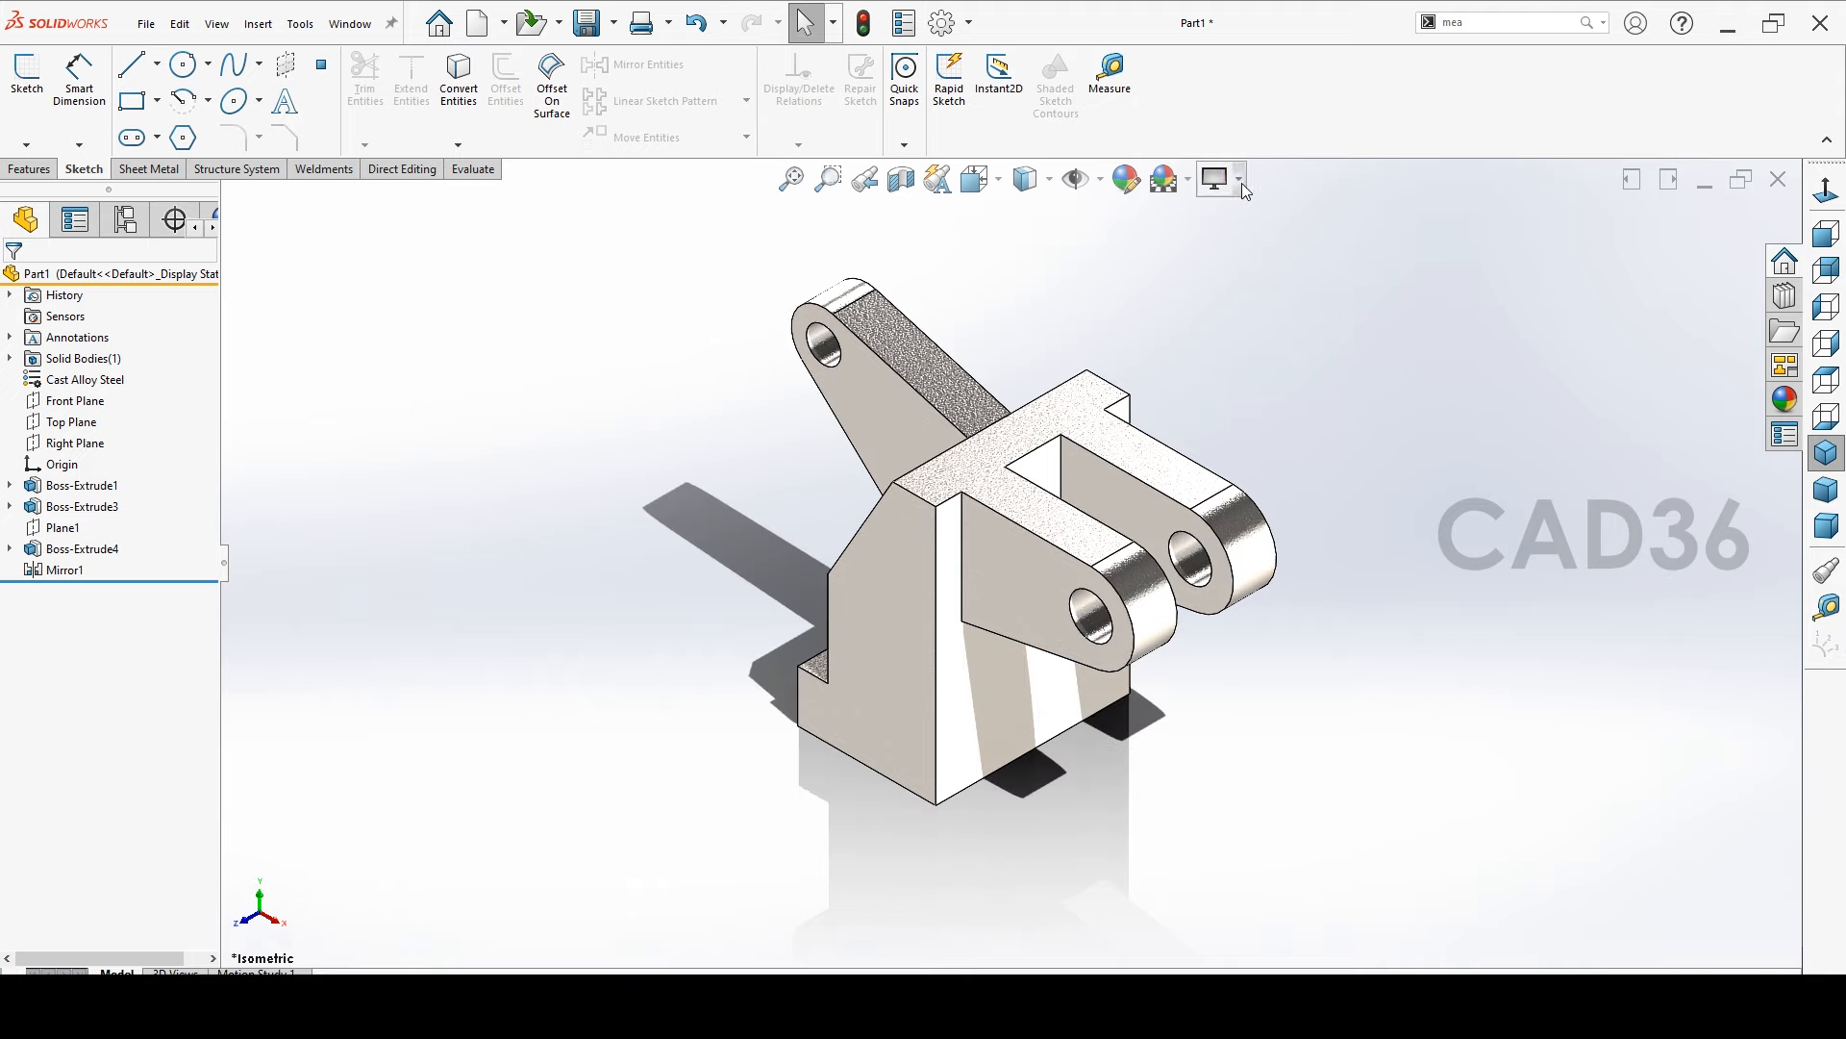
click(1242, 182)
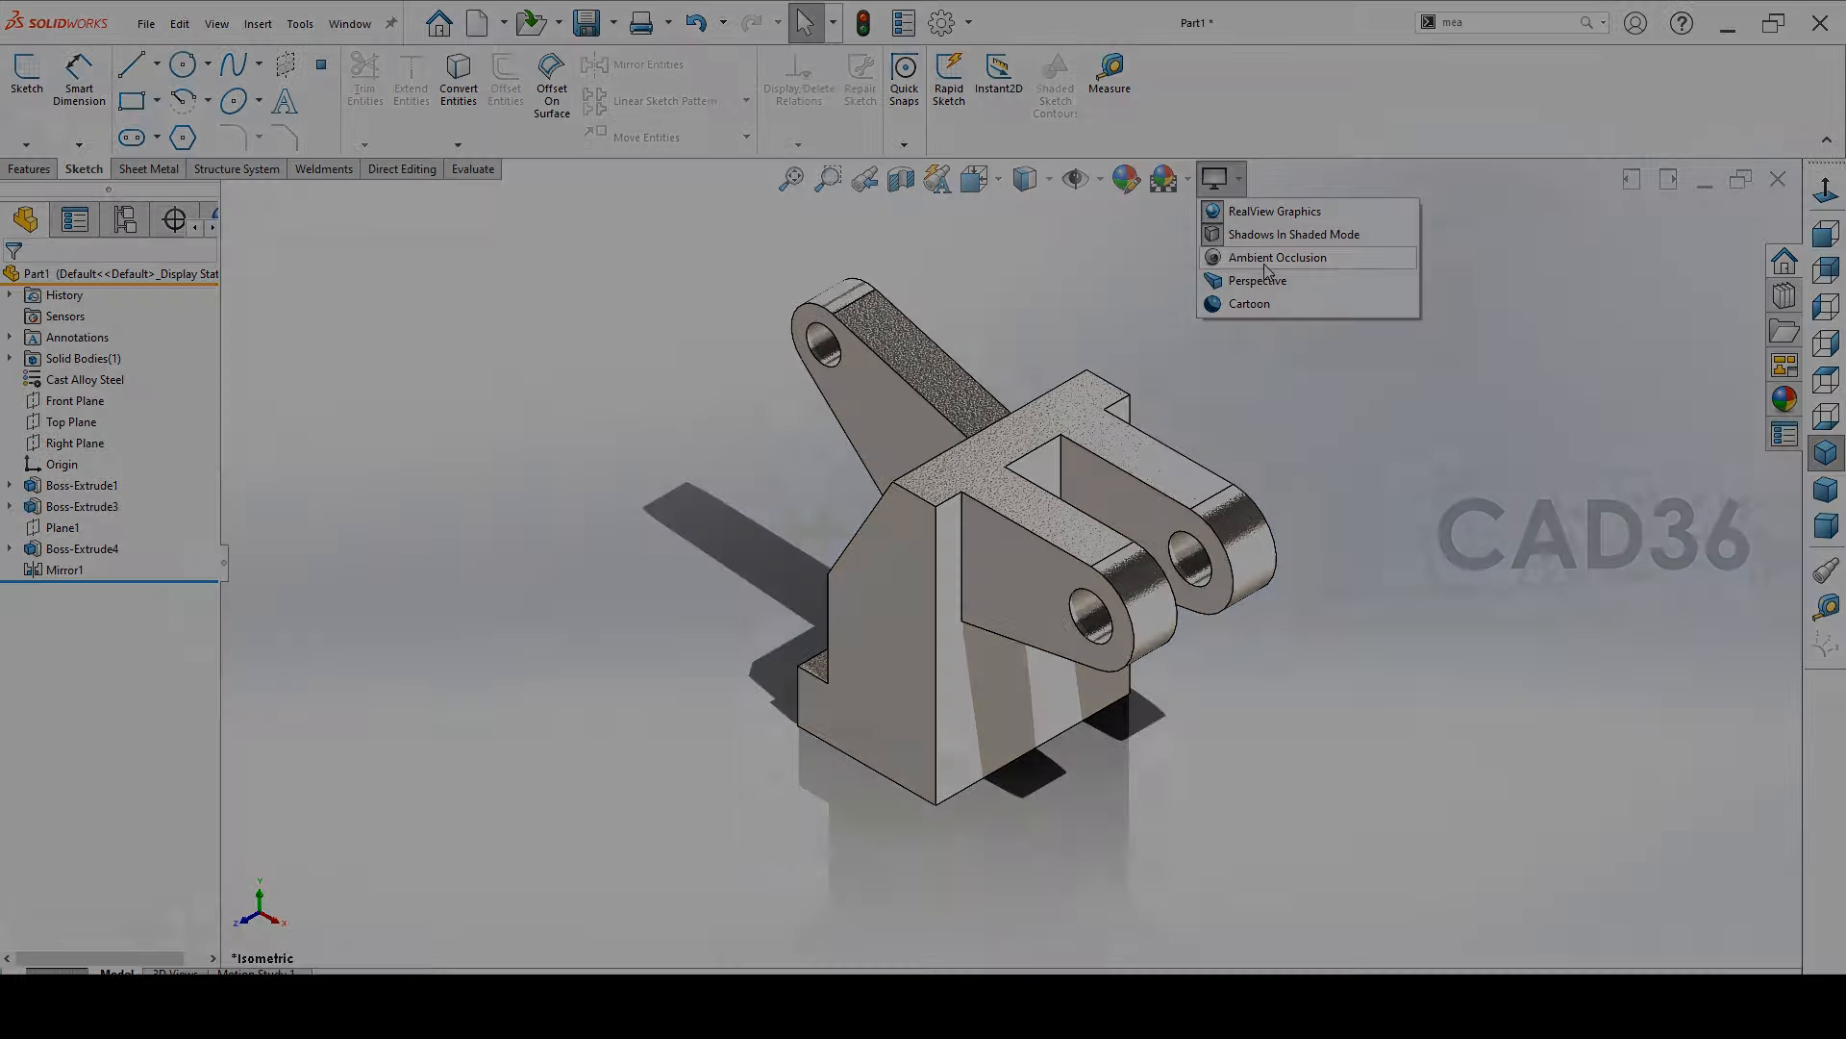
click(1265, 257)
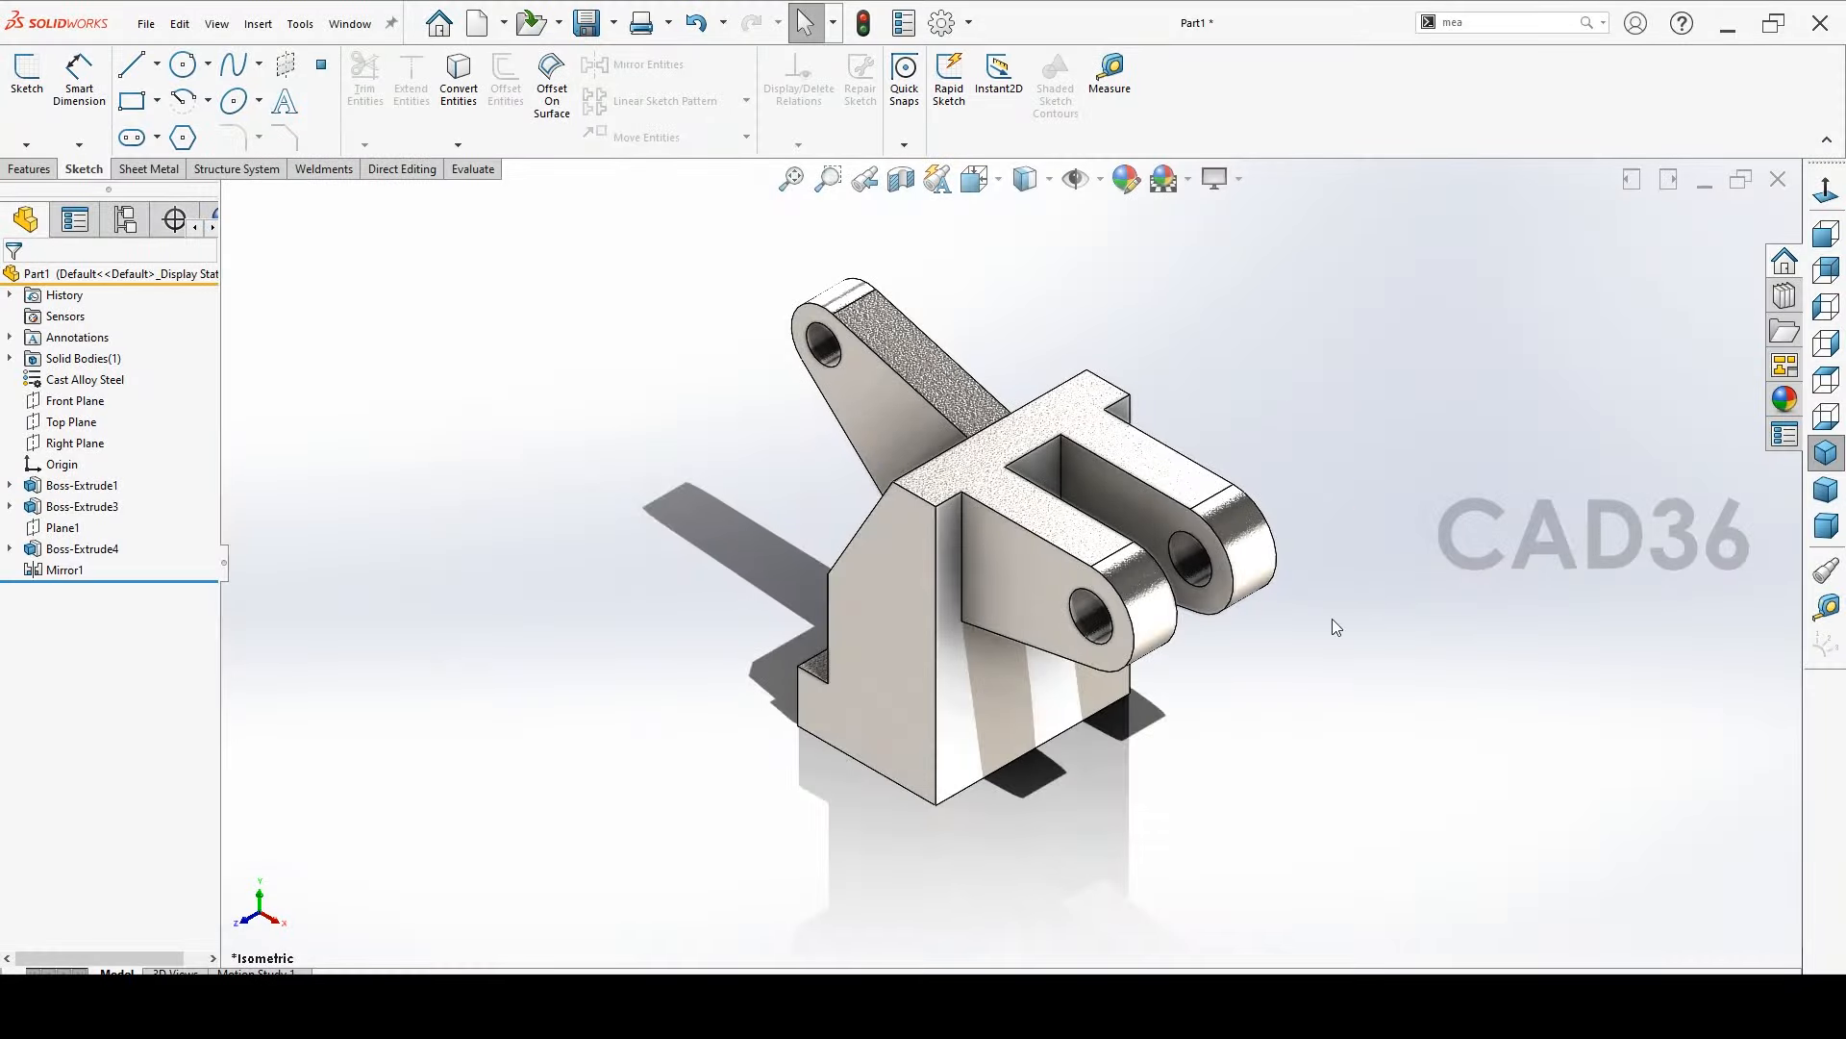
mouse_move(1335, 627)
middle_down()
mouse_move(1356, 602)
mouse_move(1343, 650)
middle_up()
middle_drag(1387, 574, 1391, 563)
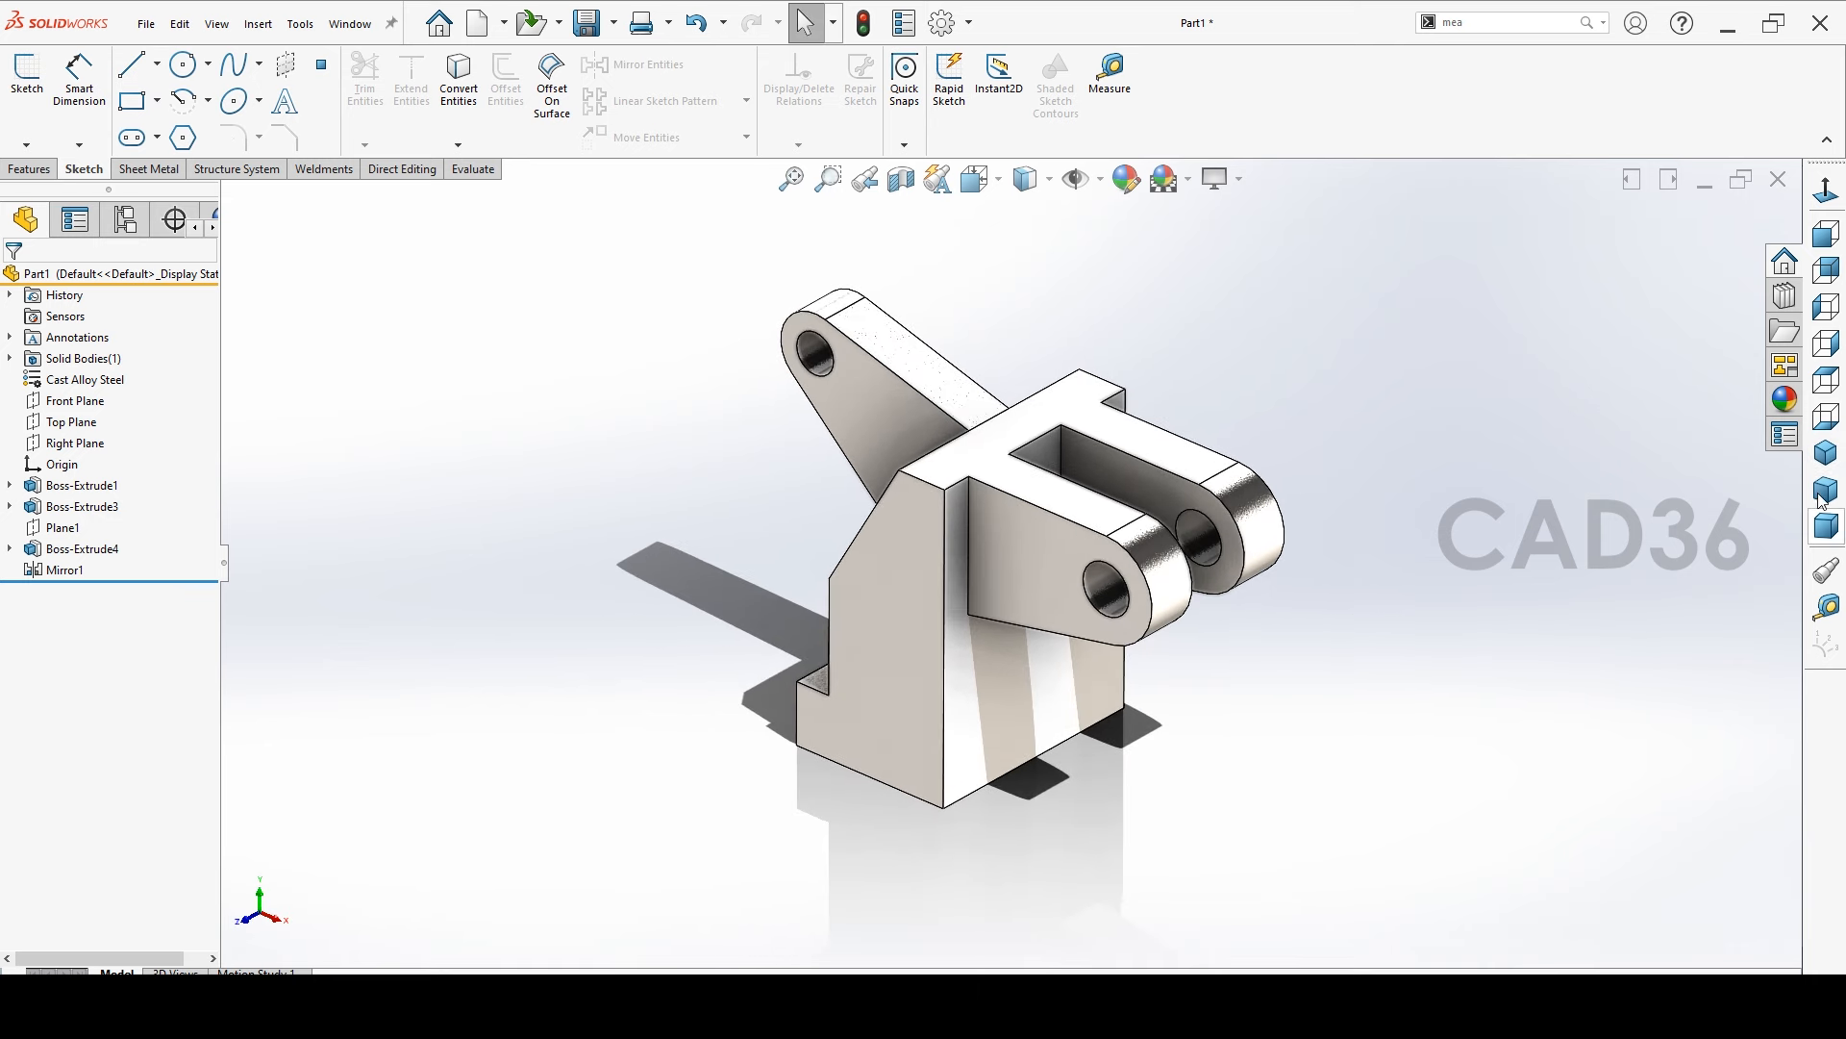
click(1826, 452)
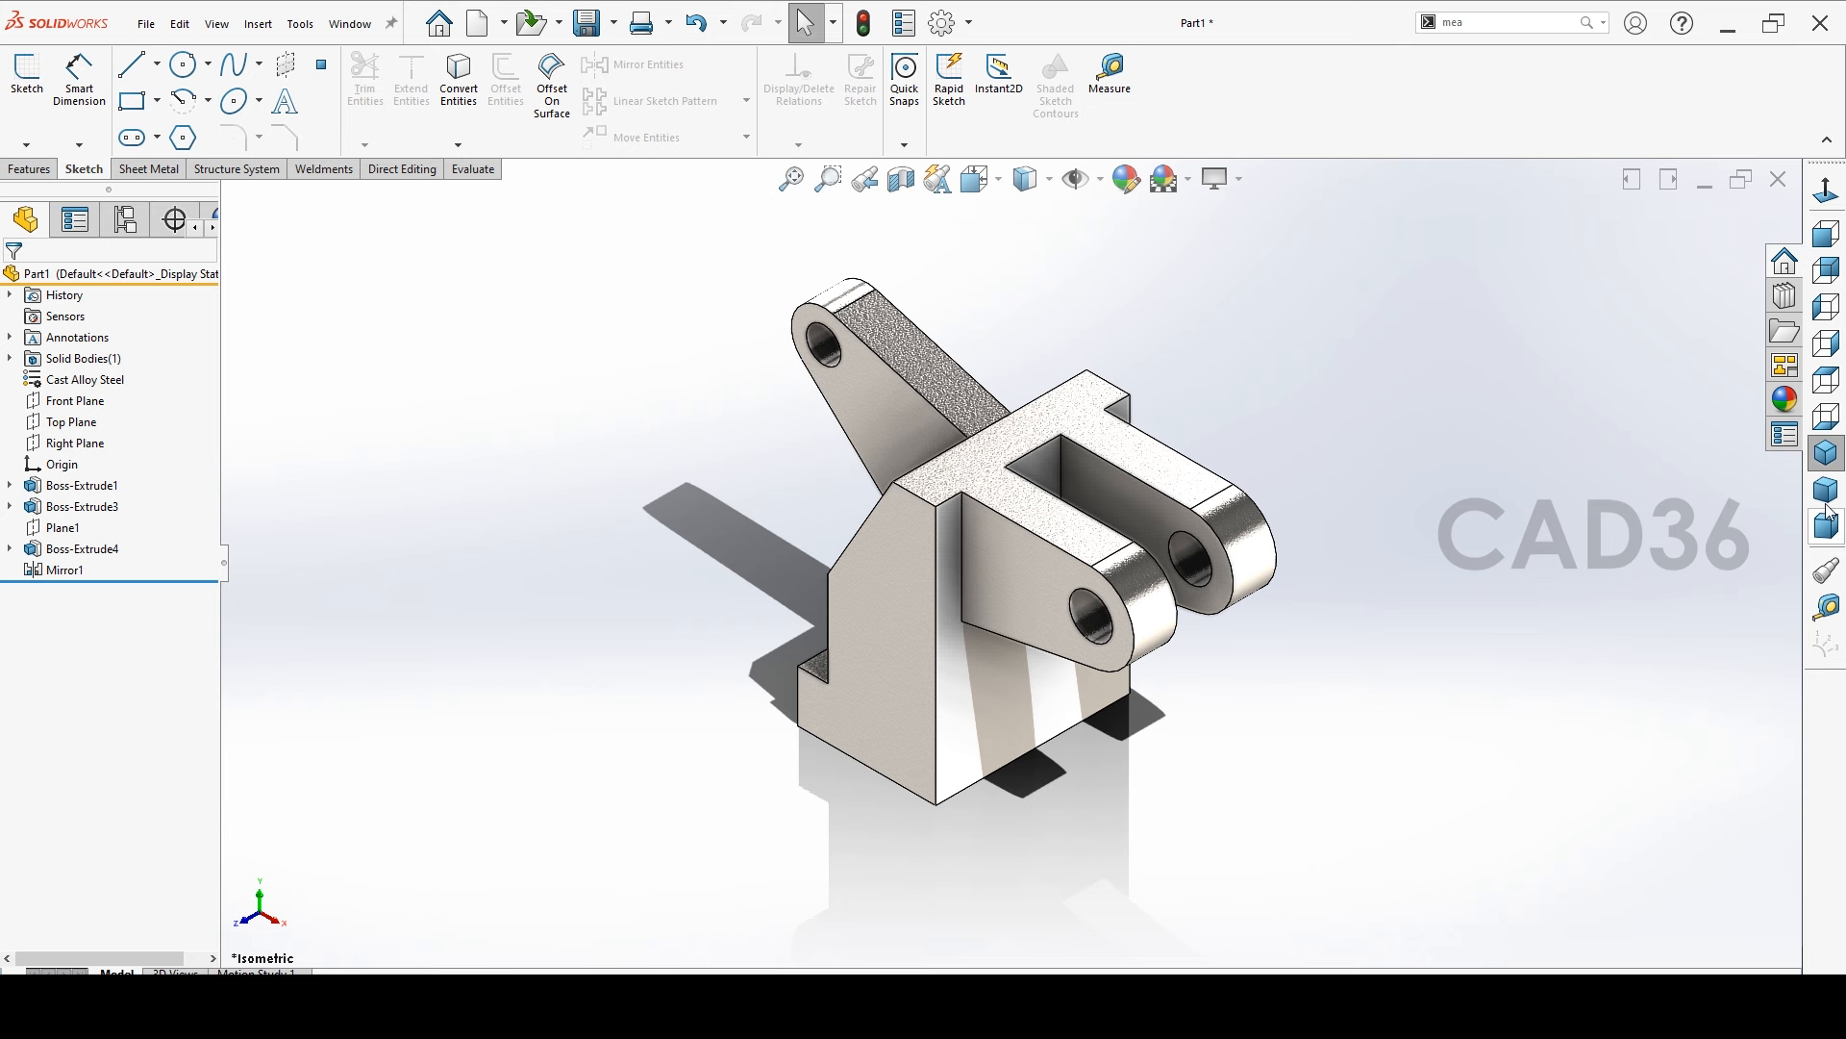
click(1827, 490)
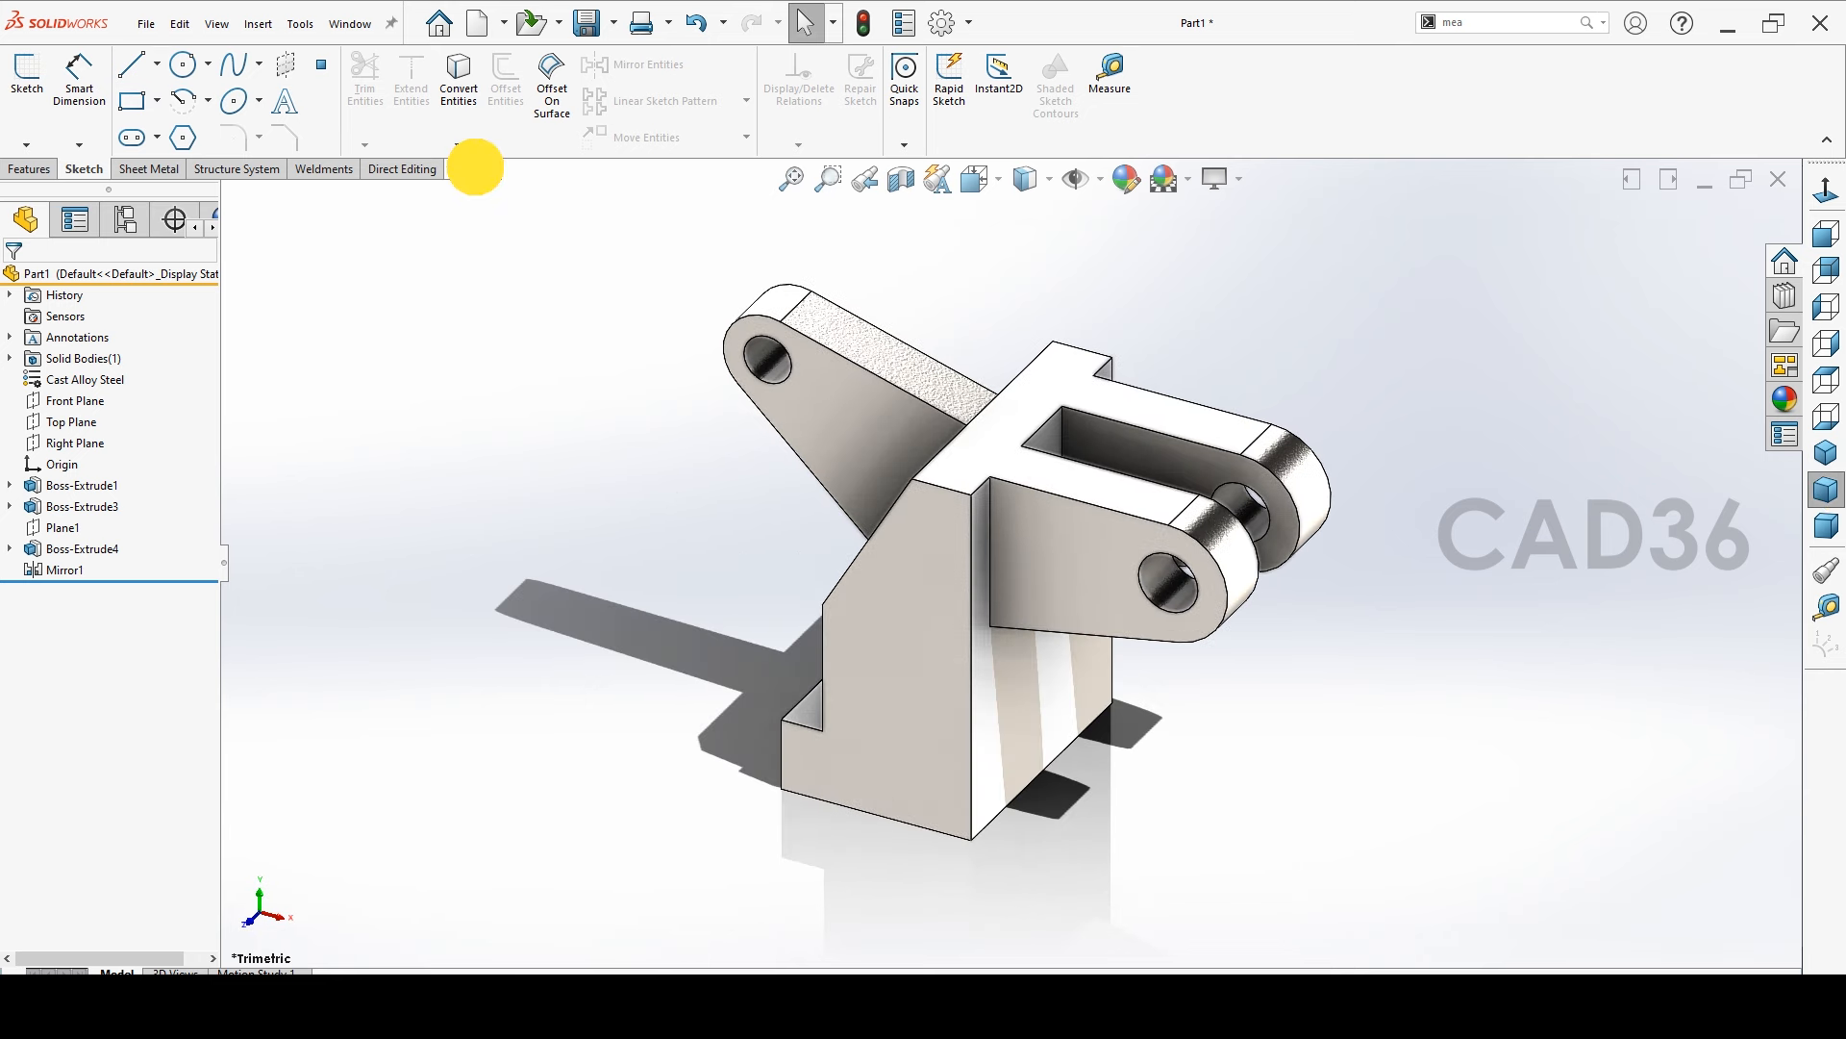
Evaluate the part's mass properties and read the mass
click(473, 170)
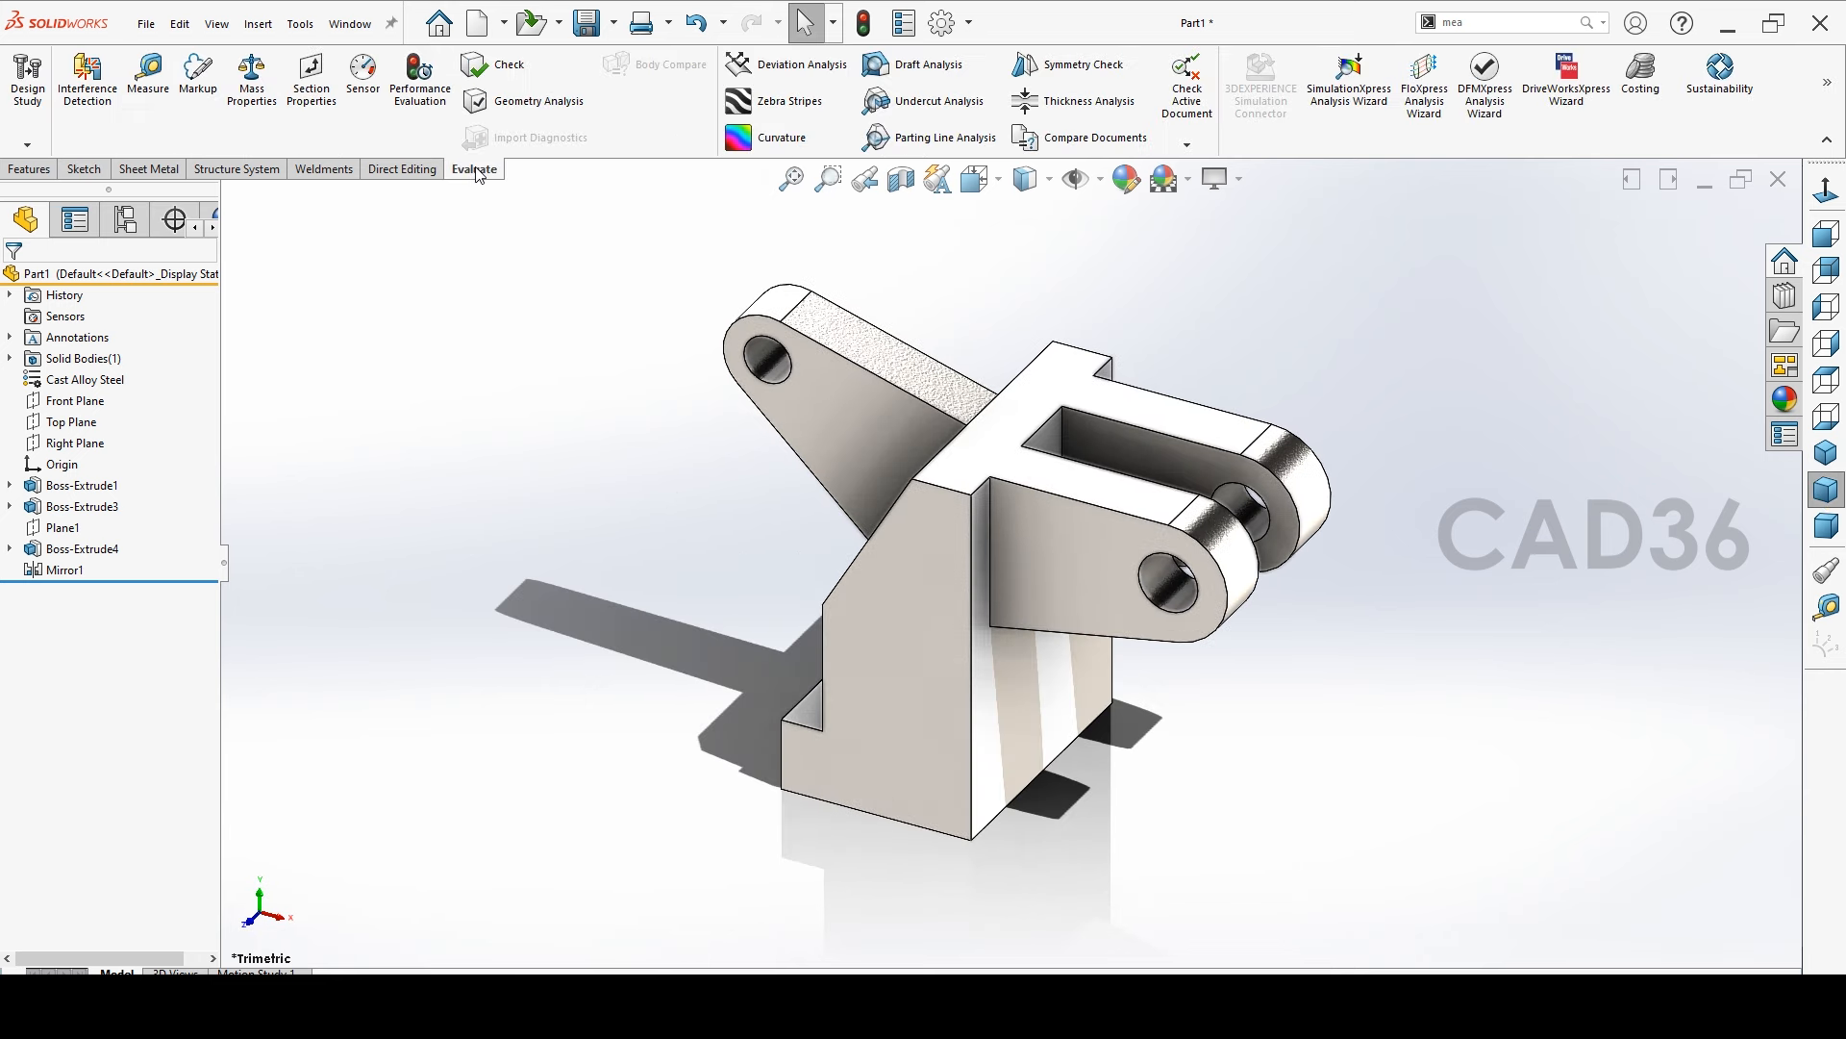
click(160, 109)
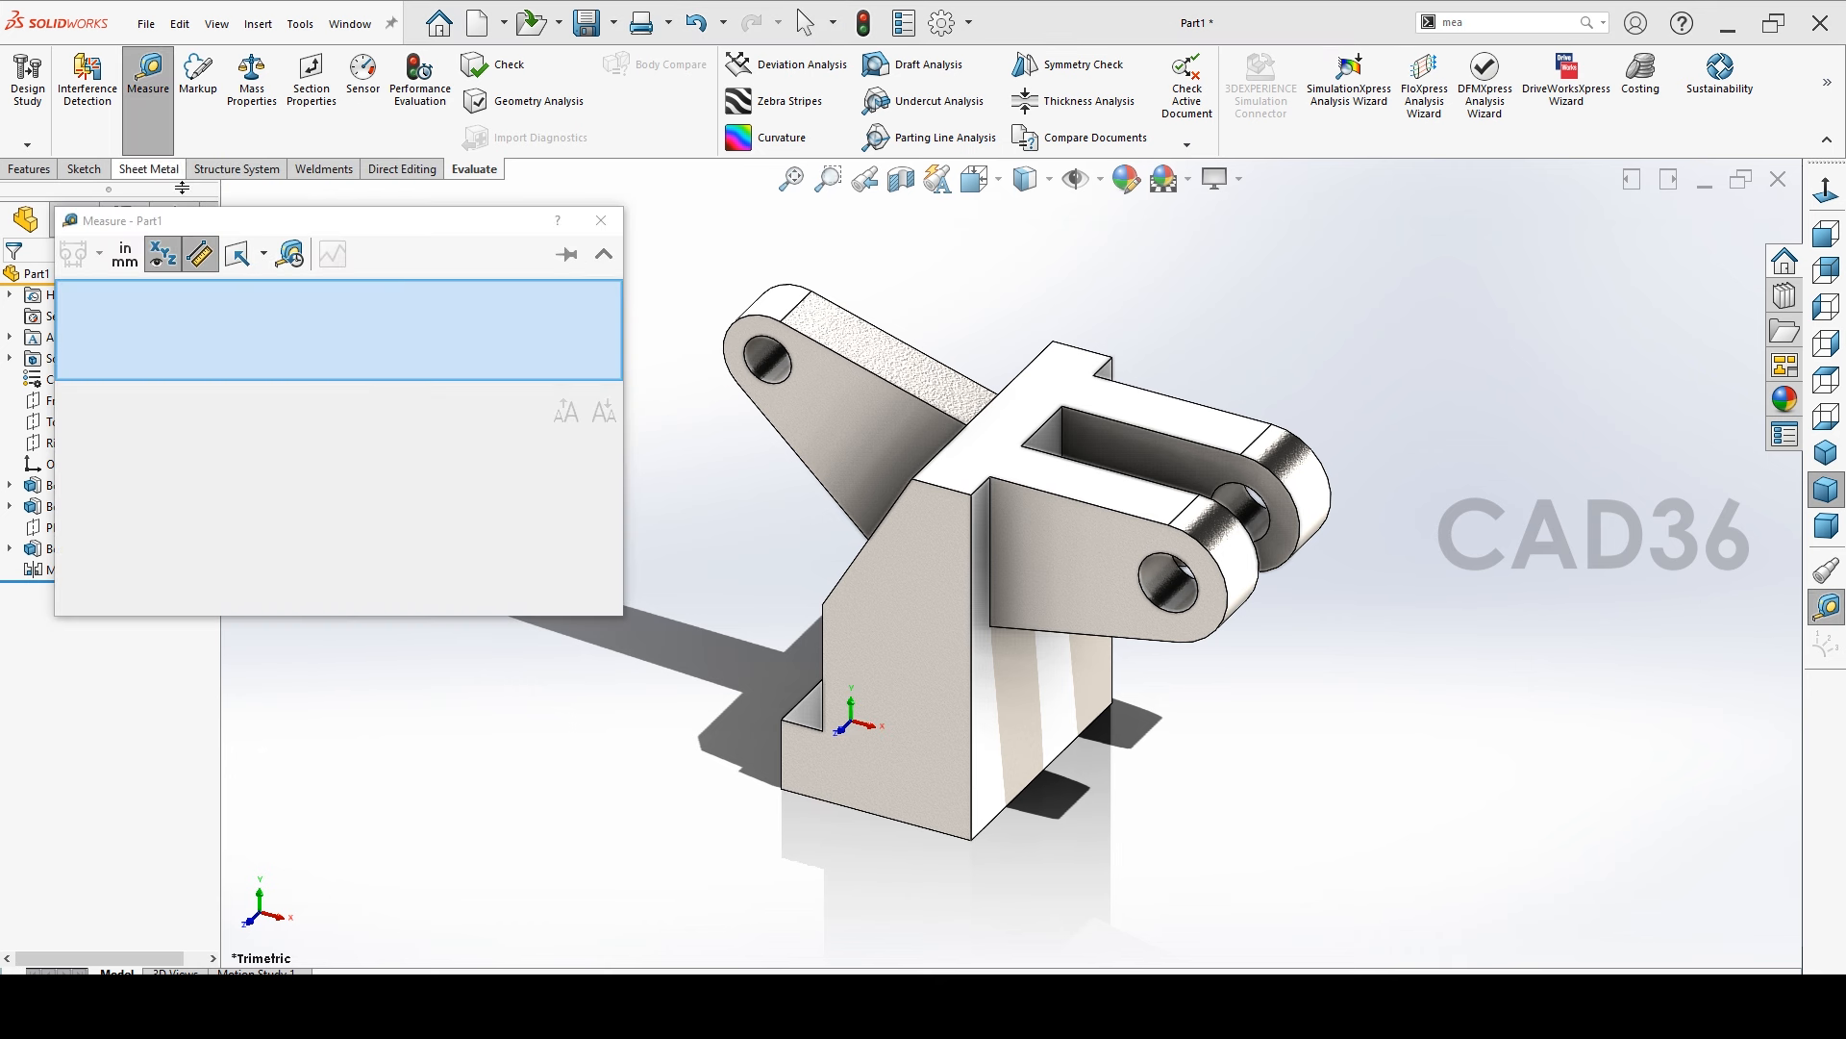
click(601, 220)
click(252, 96)
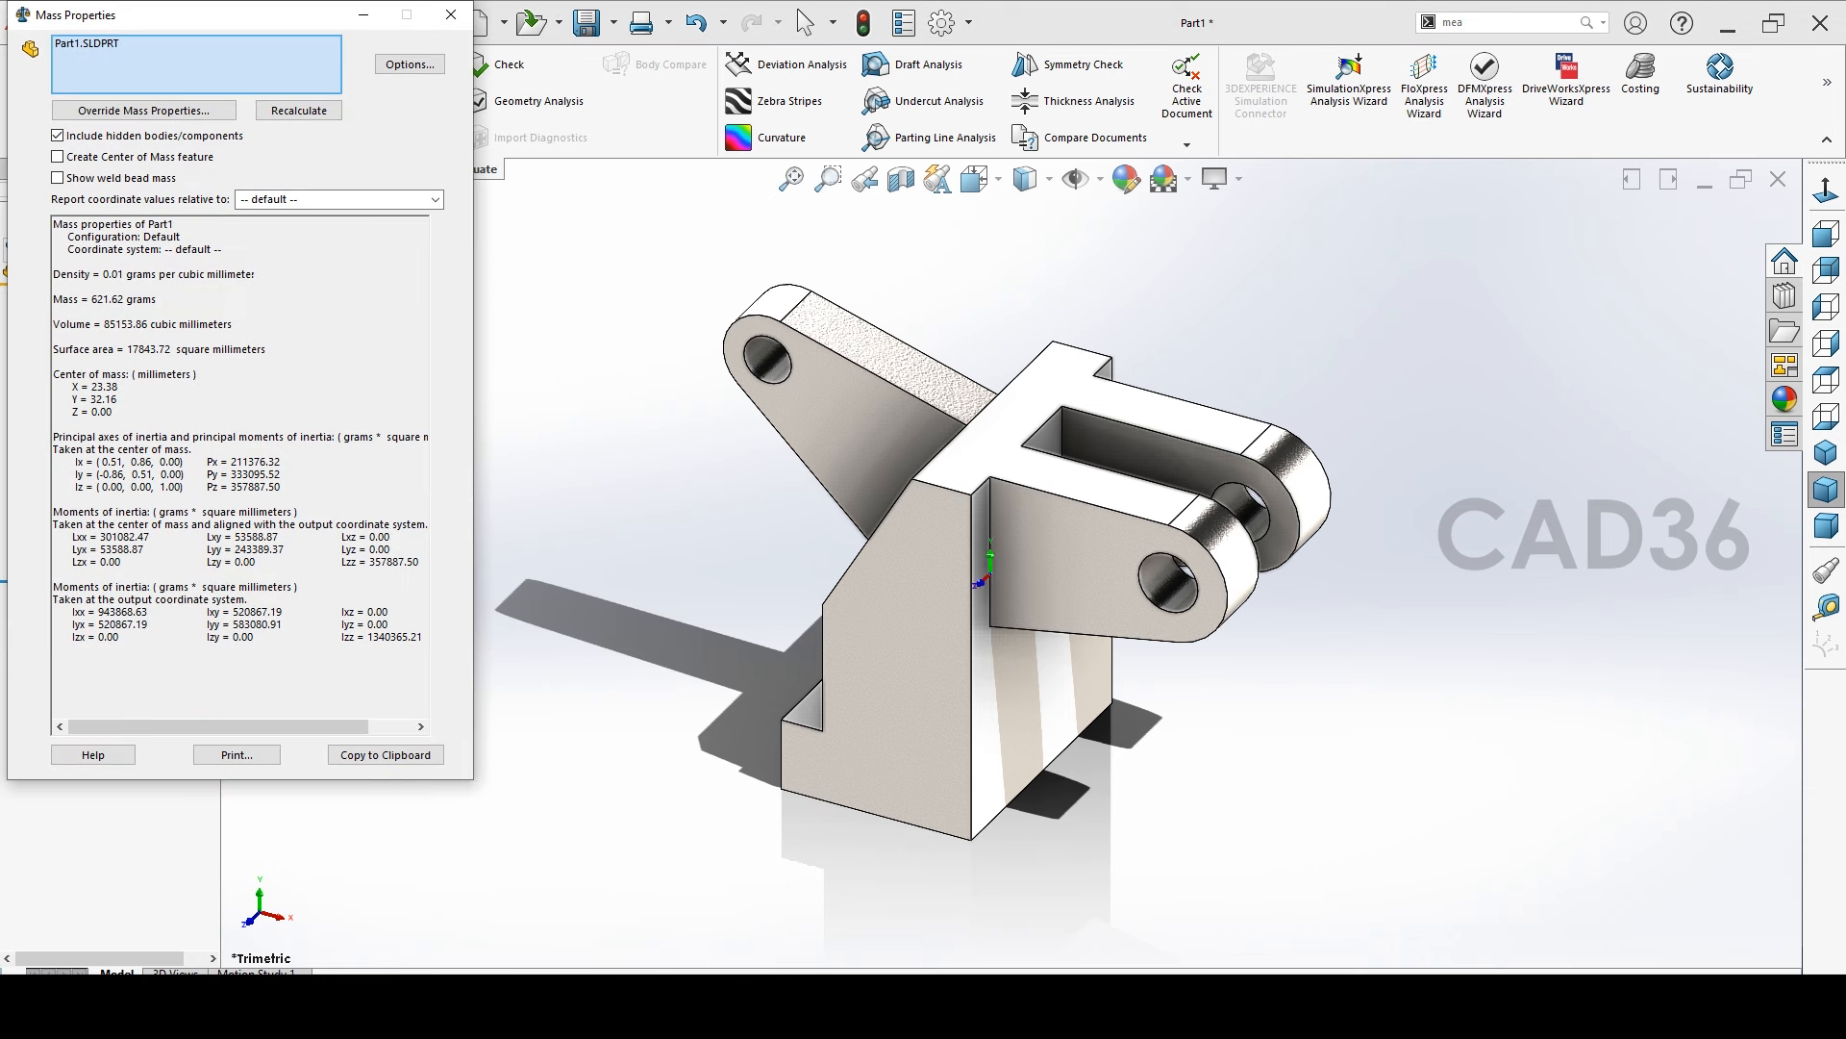
drag(141, 287, 193, 299)
click(107, 312)
drag(109, 299, 158, 299)
Switch the mass property options to custom settings with mass in kilograms and three decimal places
click(409, 64)
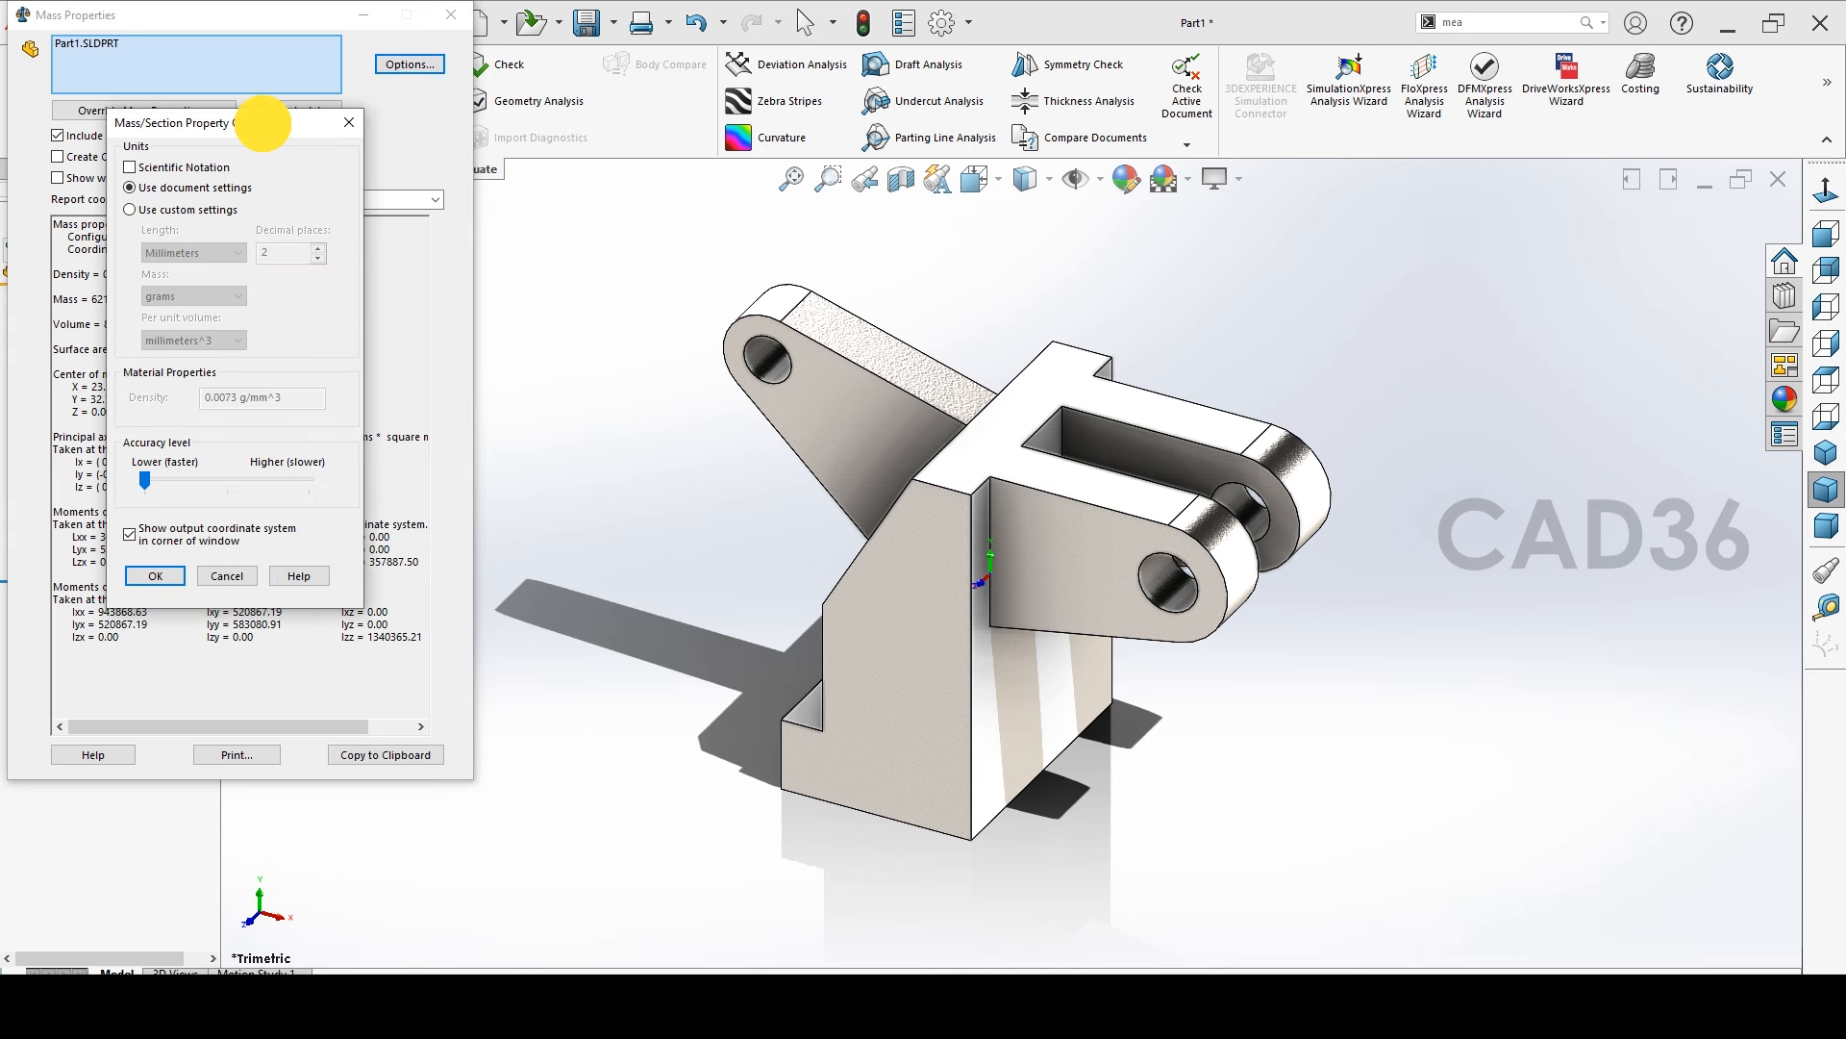
click(325, 225)
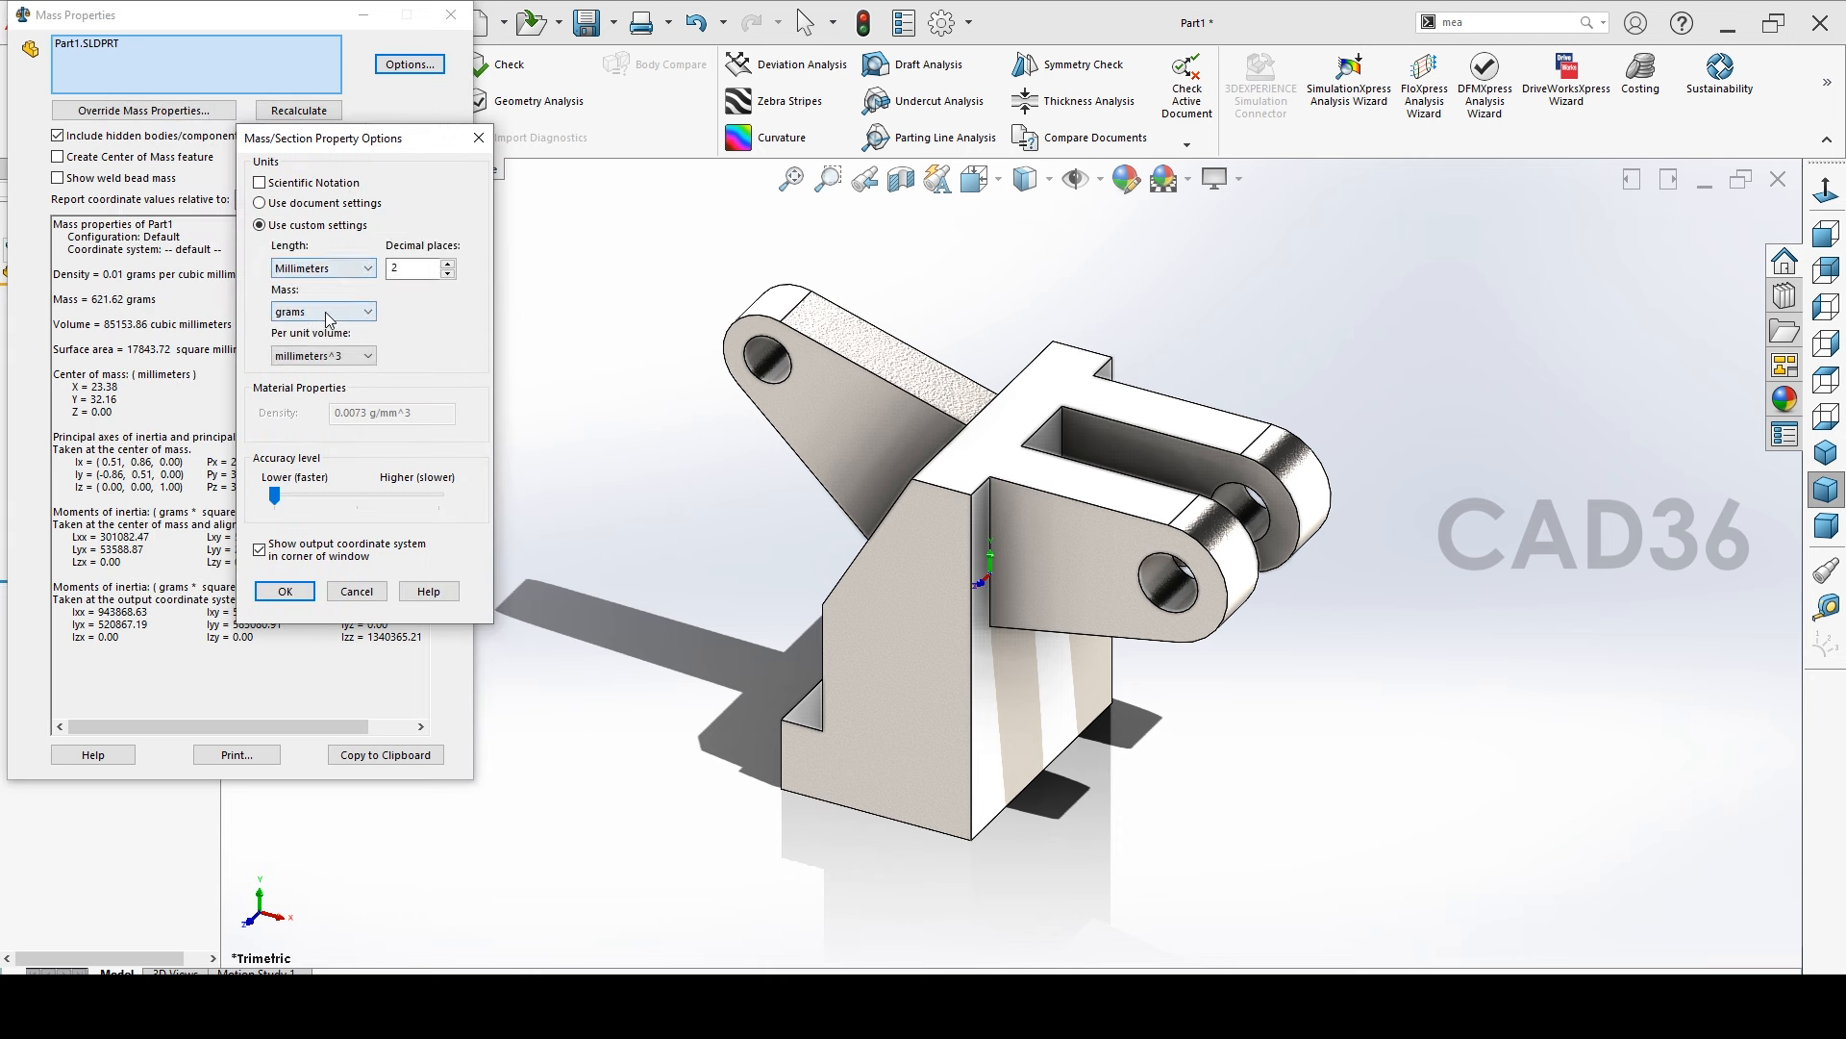
click(325, 312)
click(318, 350)
click(448, 263)
click(284, 590)
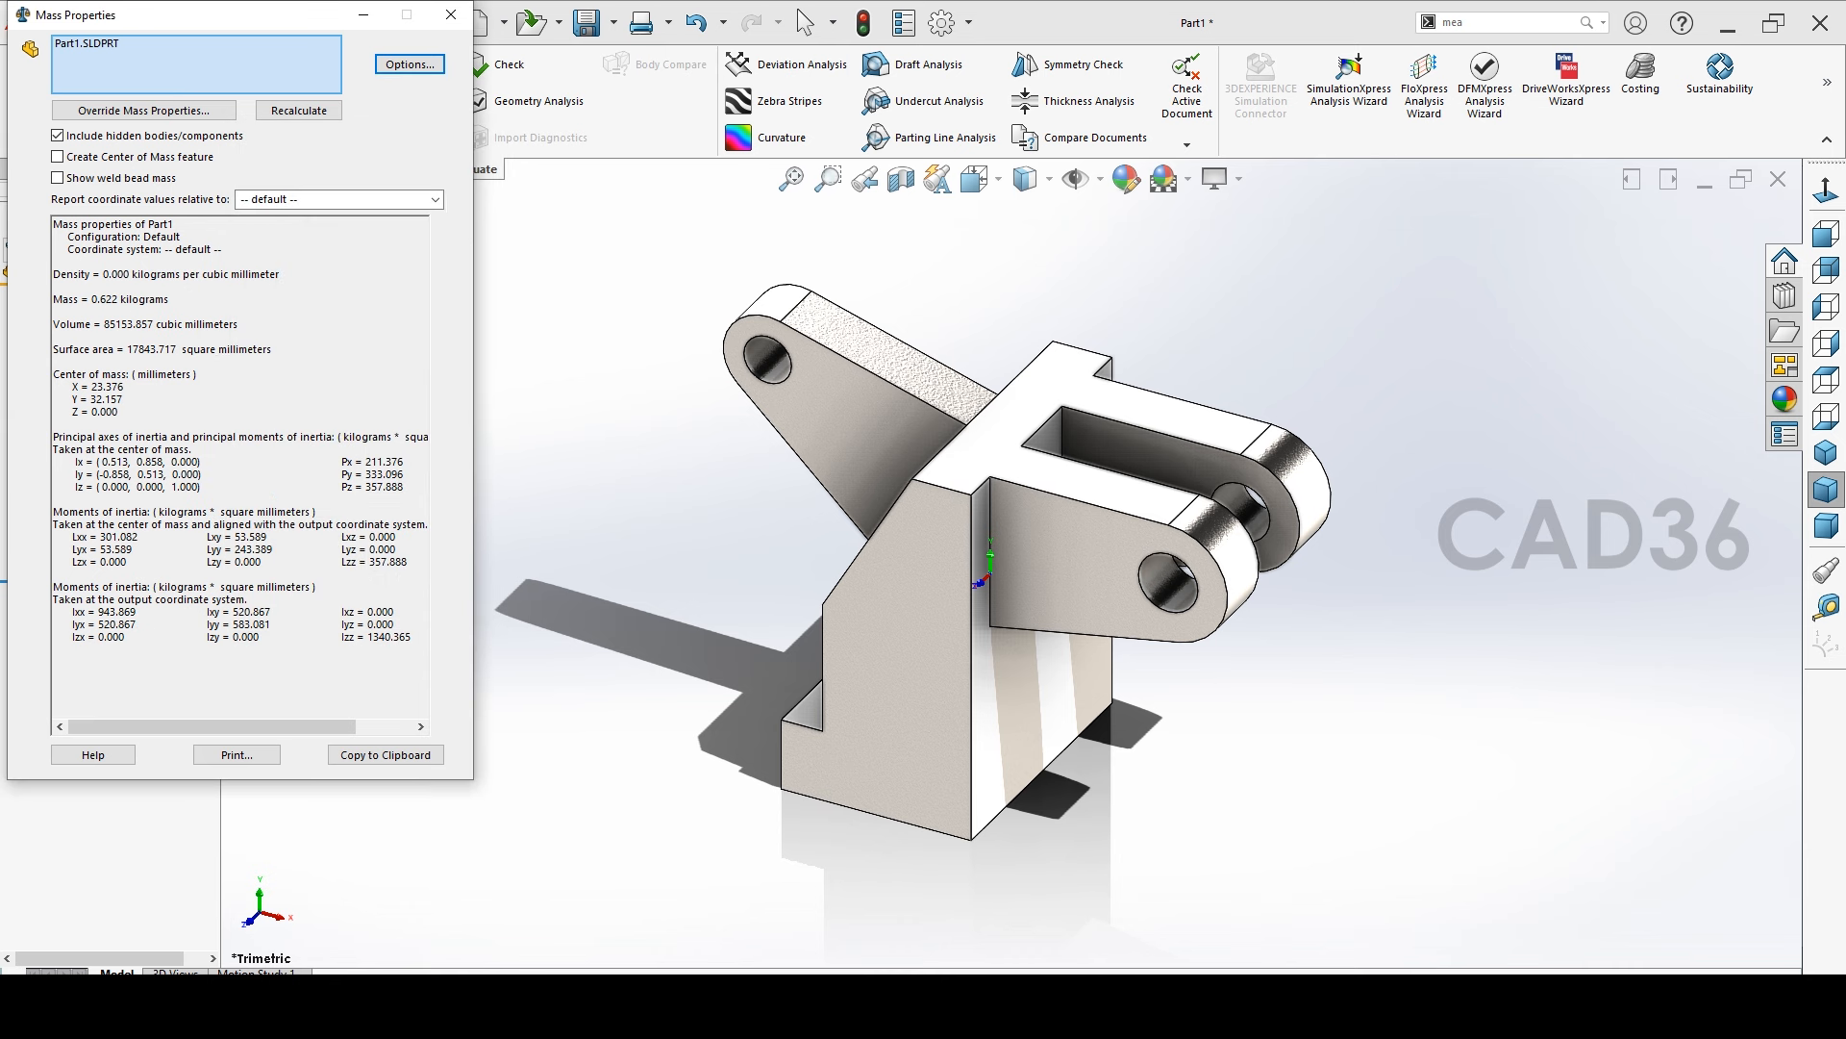
Review the mass in kilograms, close the mass properties and inspect the bracket from all sides
drag(80, 299, 239, 299)
click(271, 321)
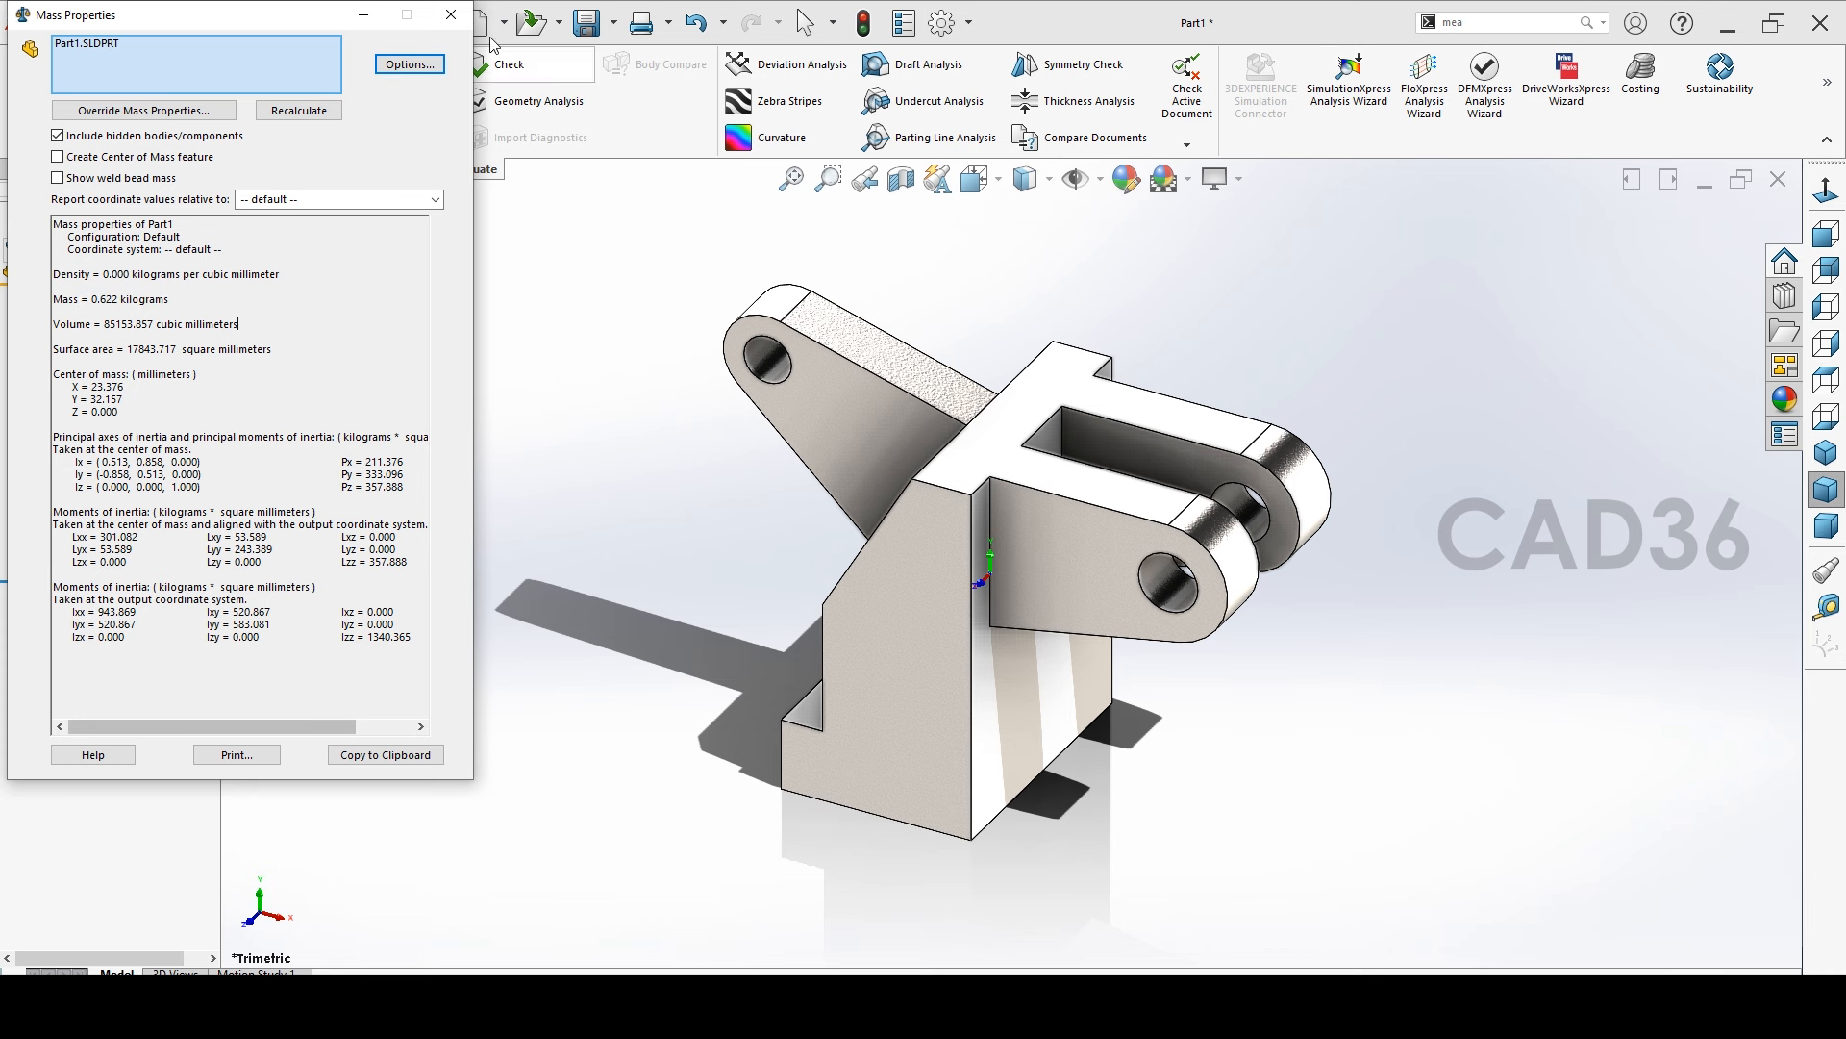
click(451, 15)
click(584, 475)
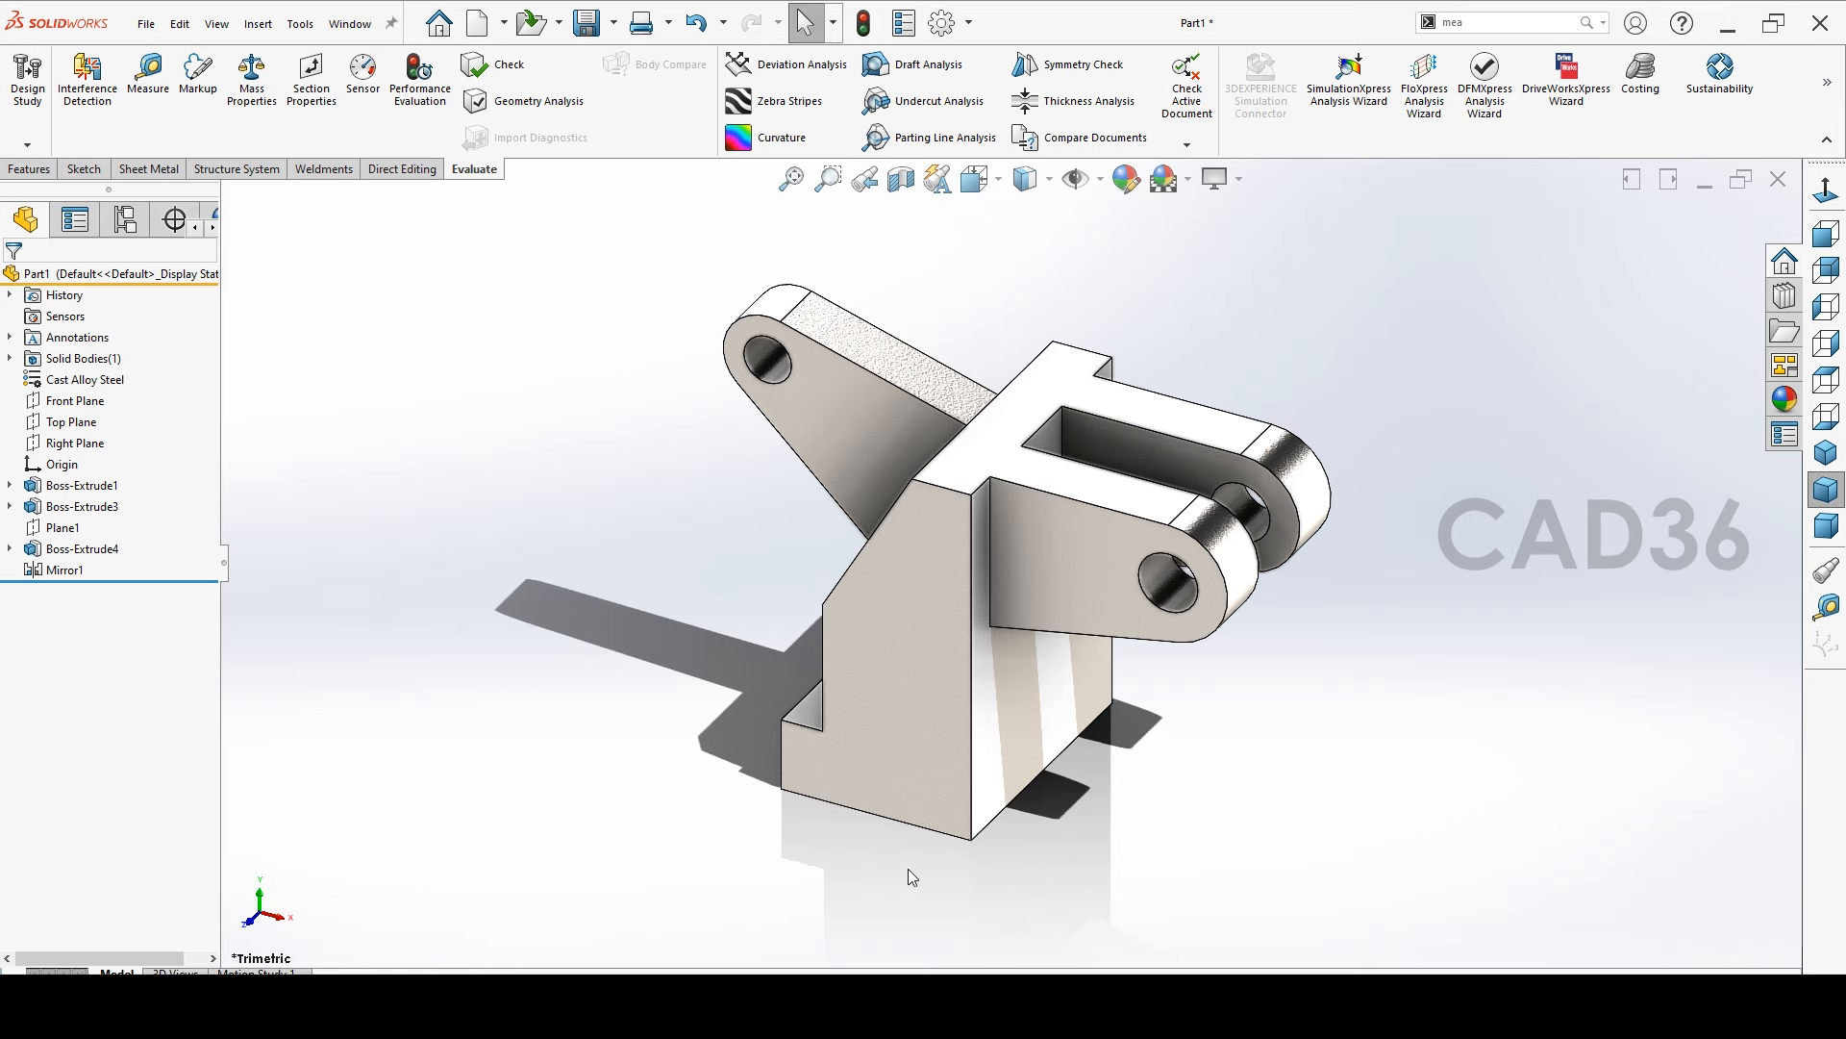
middle_drag(702, 778, 1704, 916)
middle_drag(1603, 440, 483, 817)
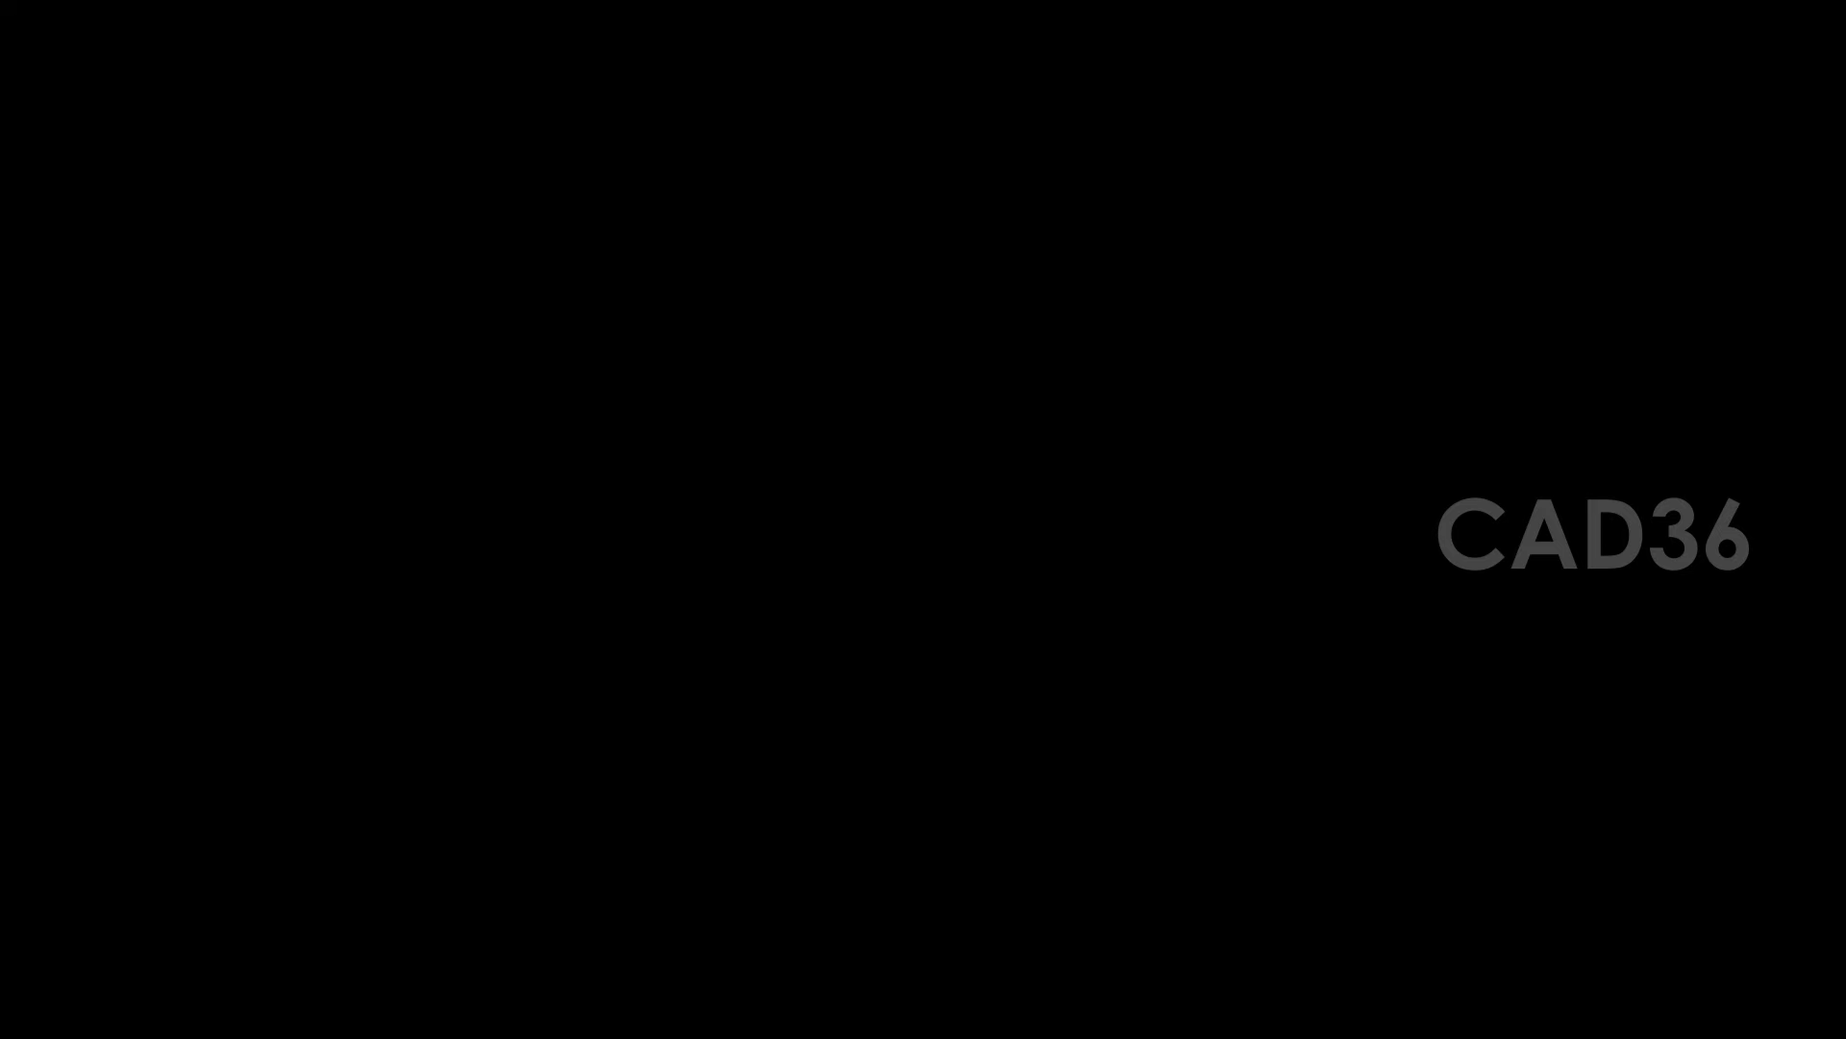